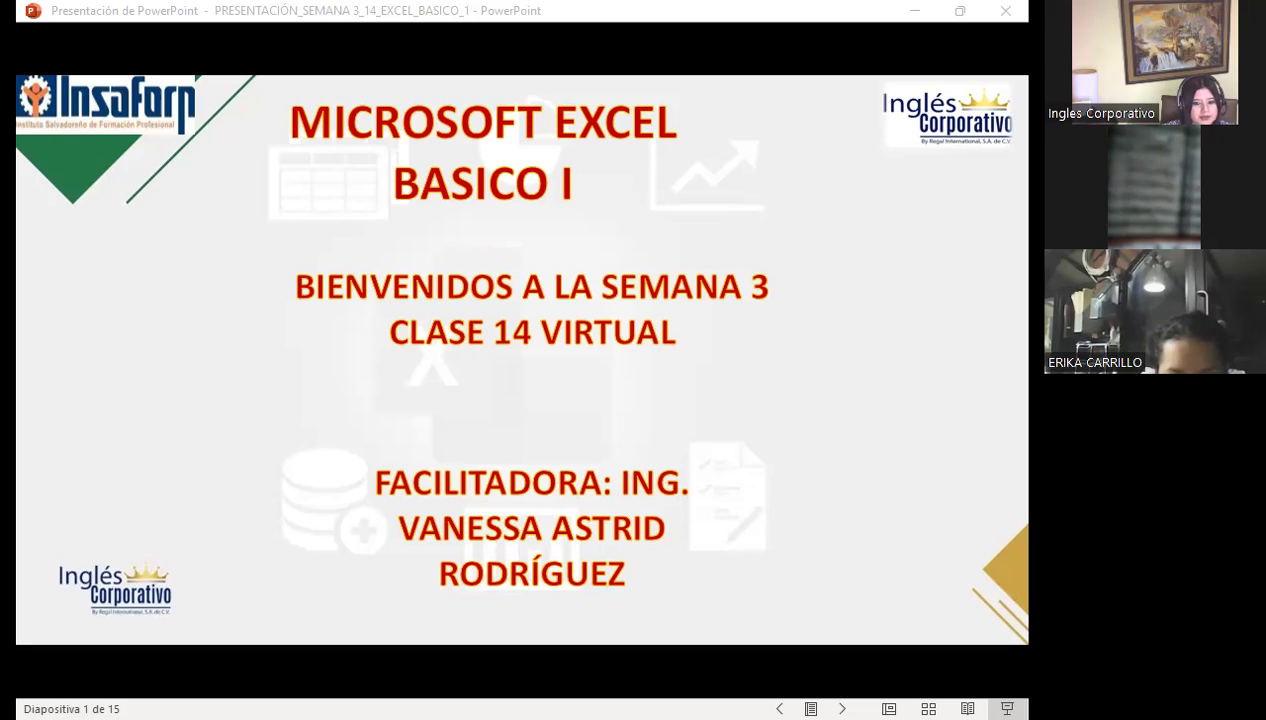
Step: Switch to the Excel Básico course page and open lesson 3.6 on data validation lists
key("alt+Tab")
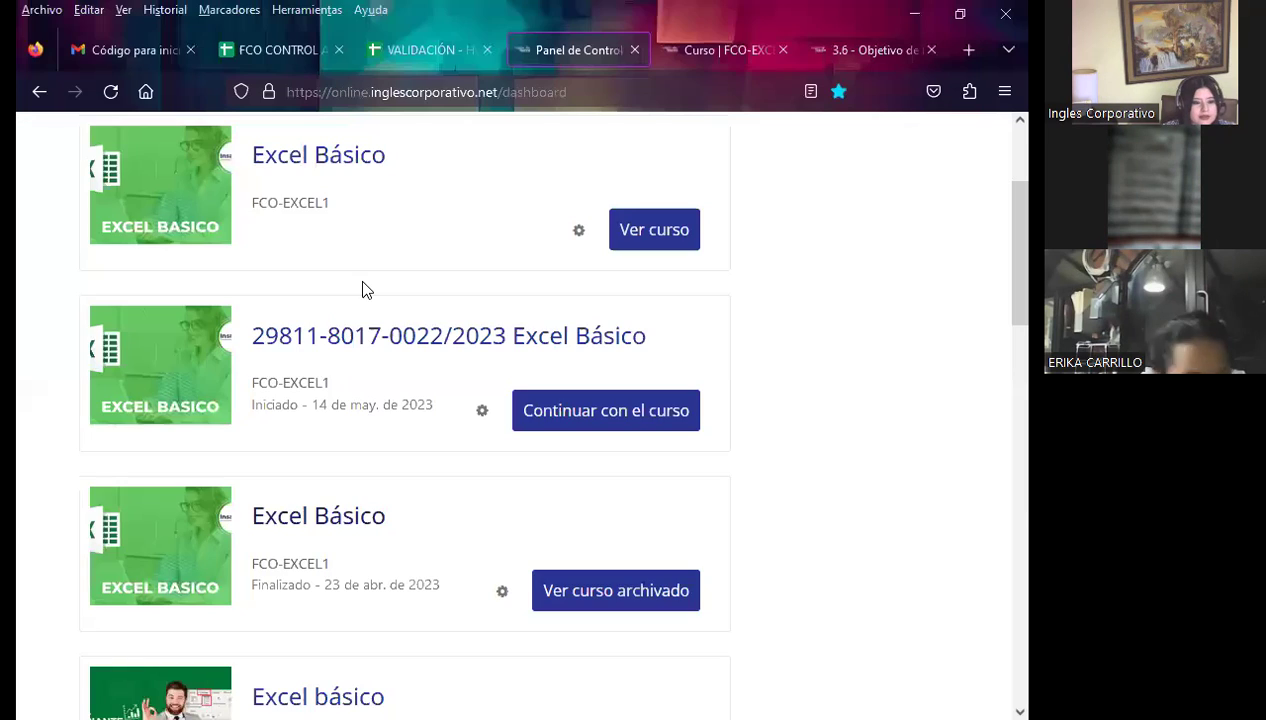
left_click(686, 45)
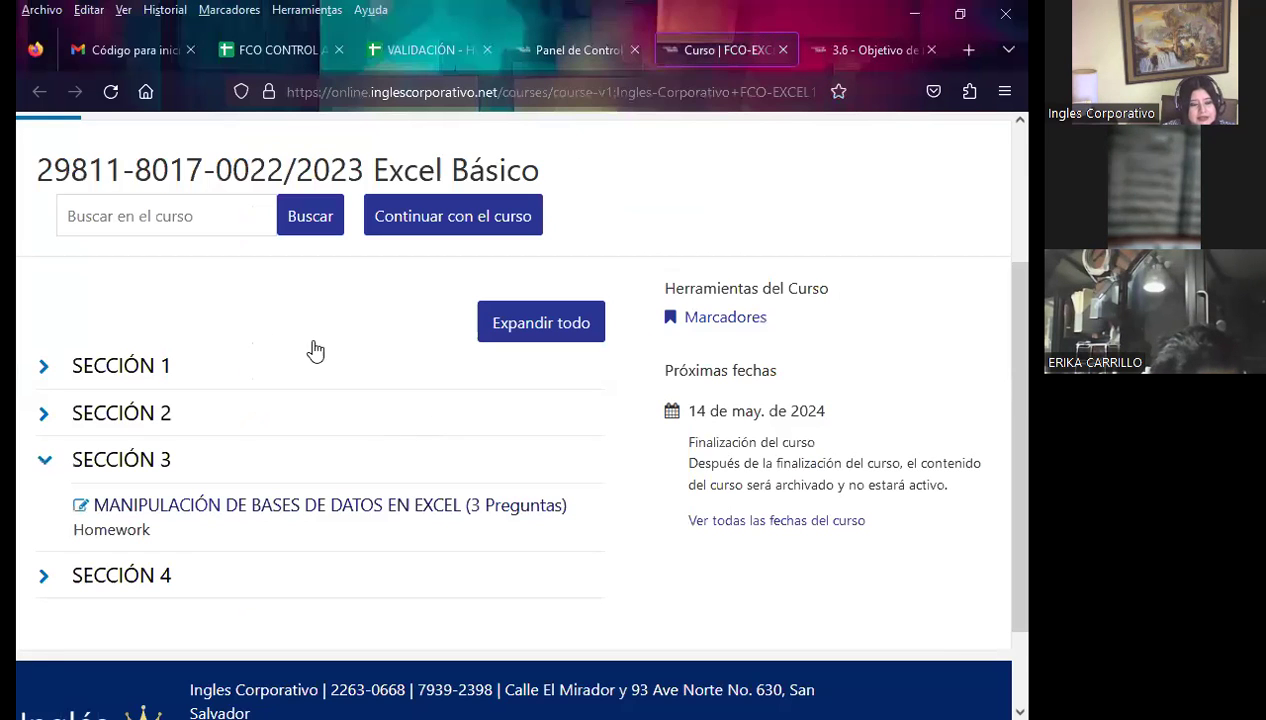
left_click(838, 47)
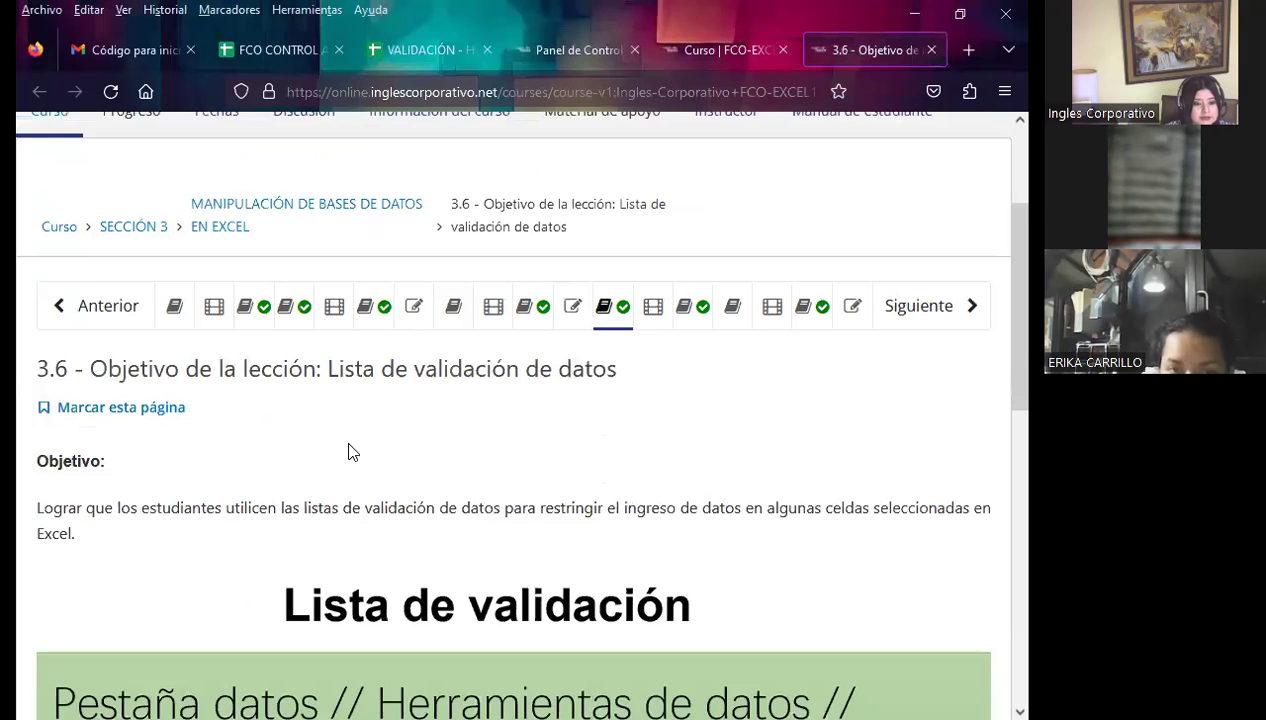
scroll(410, 440, "down", 2)
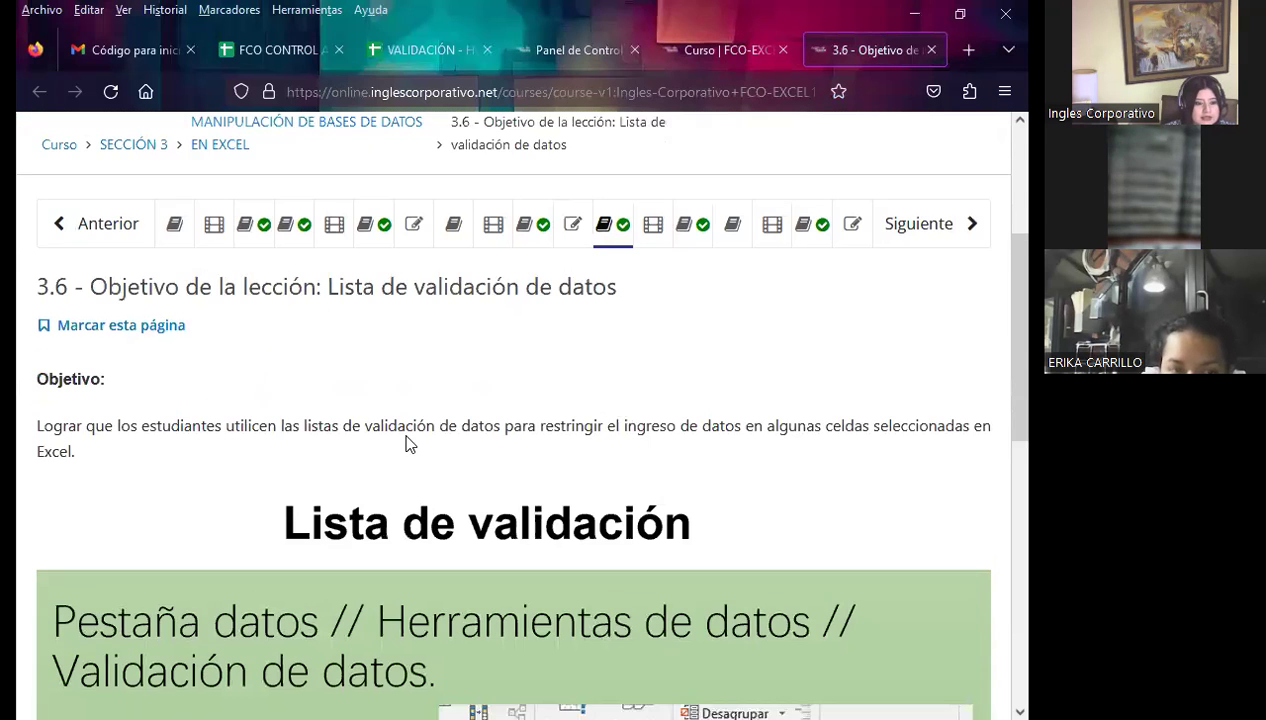
scroll(380, 505, "down", 2)
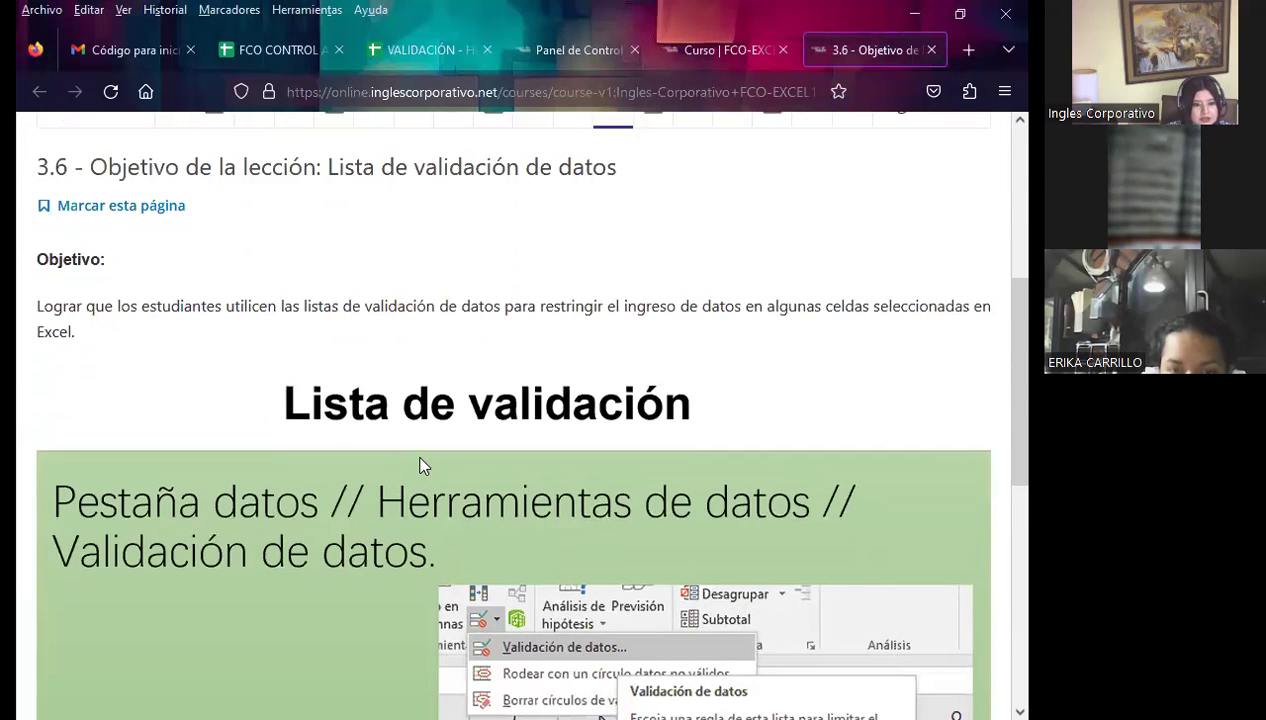
scroll(420, 465, "up", 4)
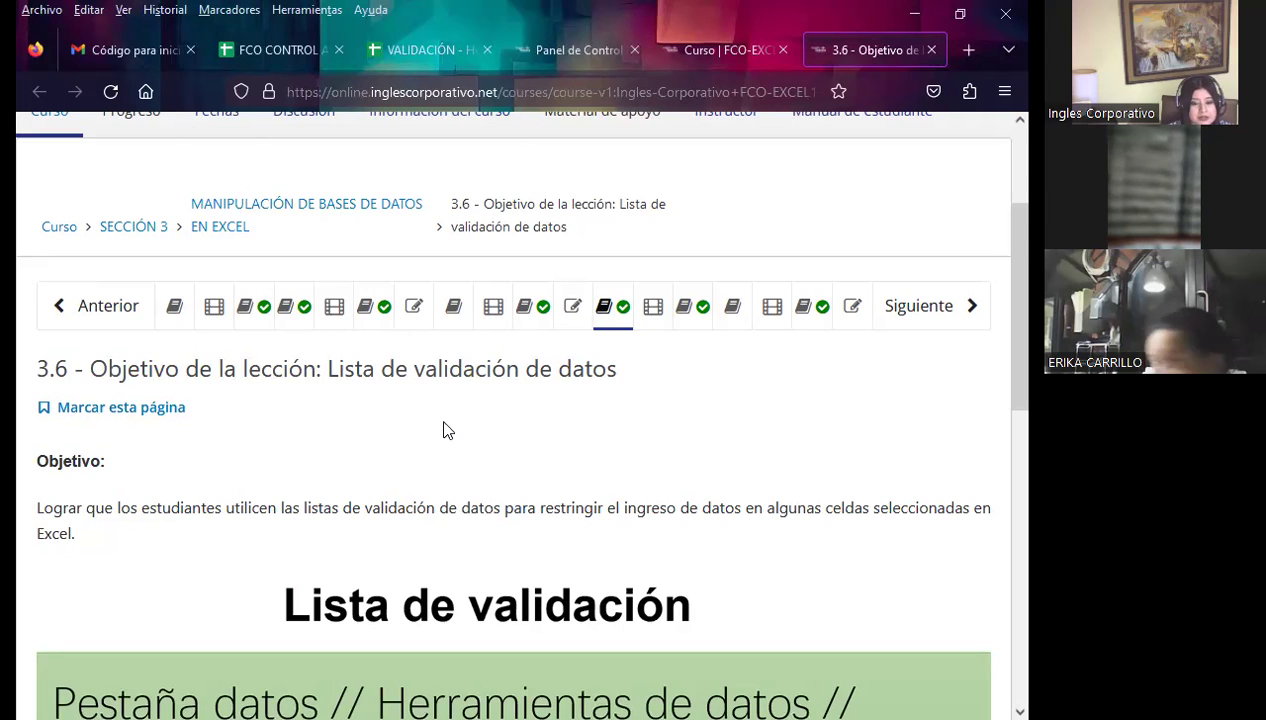
scroll(437, 432, "down", 2)
scroll(421, 455, "down", 3)
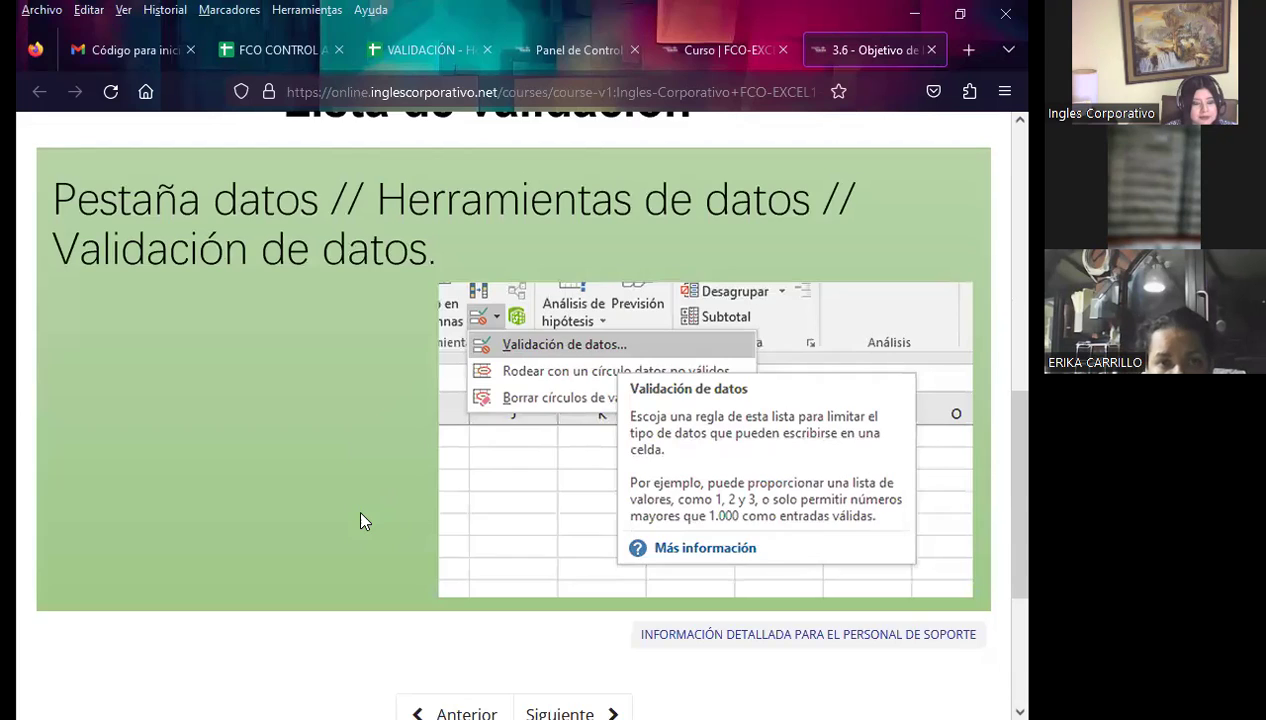
scroll(362, 521, "up", 1)
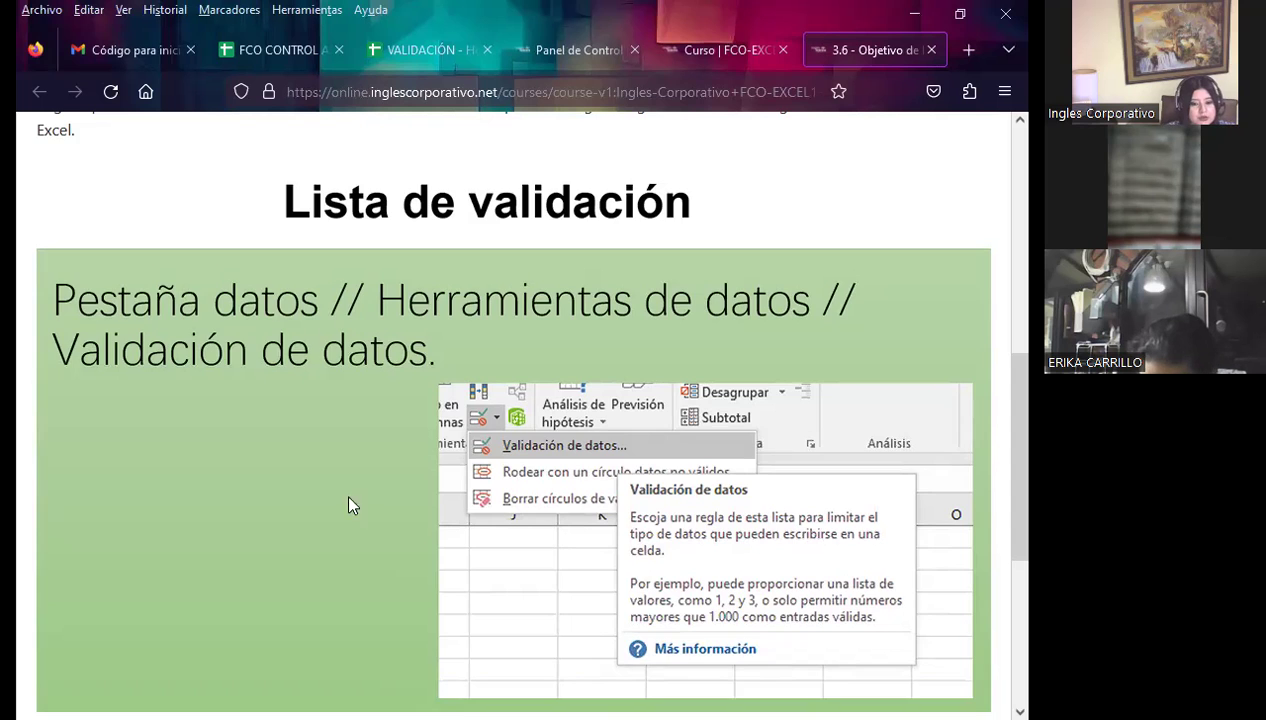
scroll(320, 500, "down", 5)
Step: Scroll back up the lesson 3.6 page
scroll(303, 493, "up", 8)
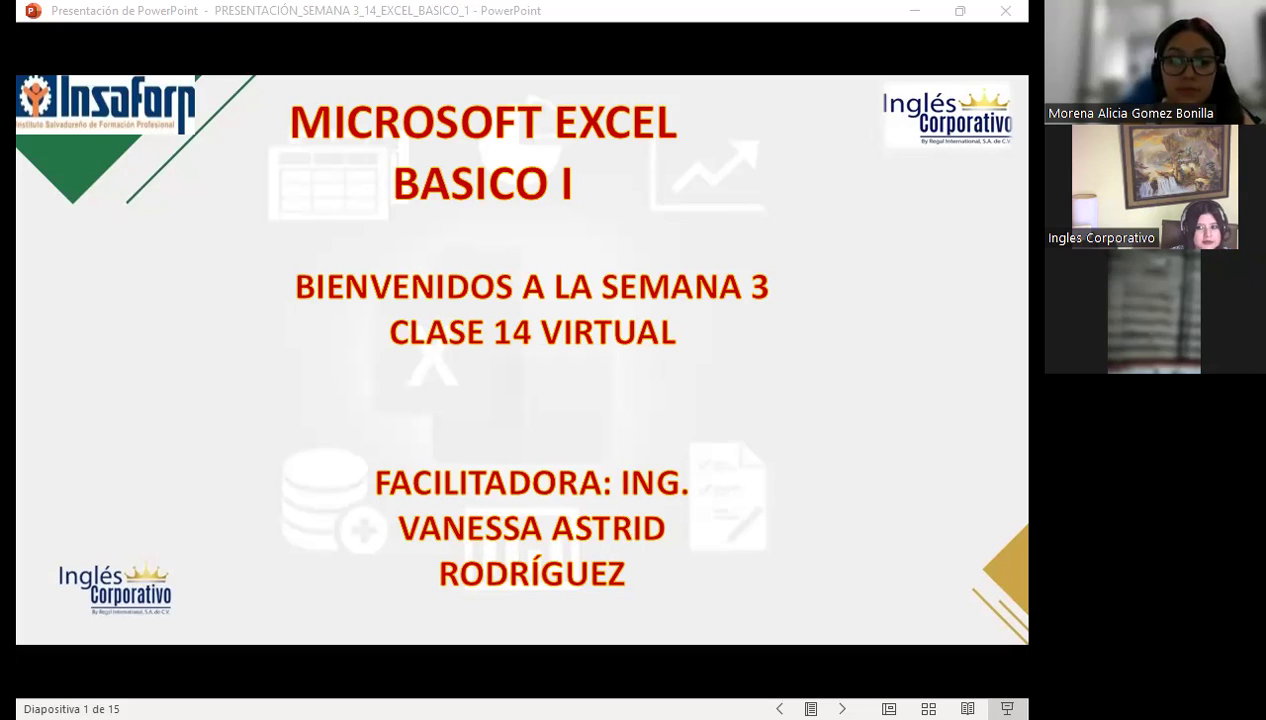
Step: Advance the slideshow past SESIÓN: 14 to slide 3, the AGENDA
left_click(651, 449)
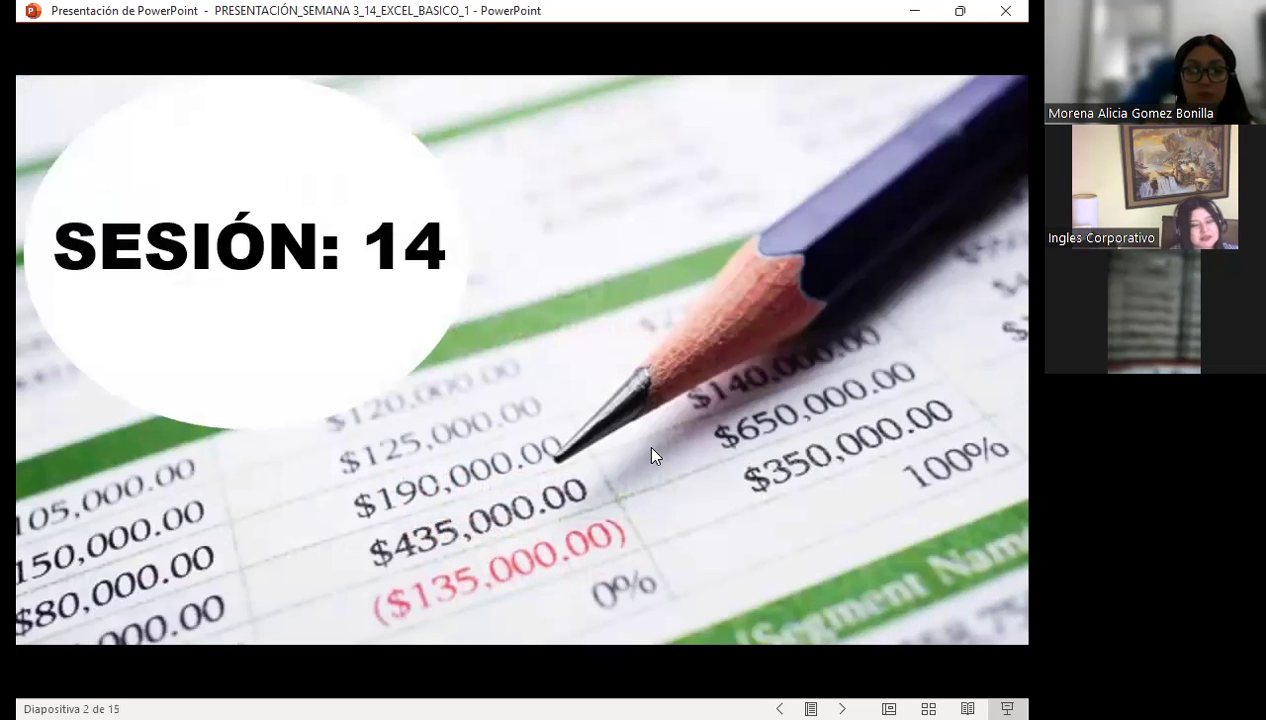
key("Right")
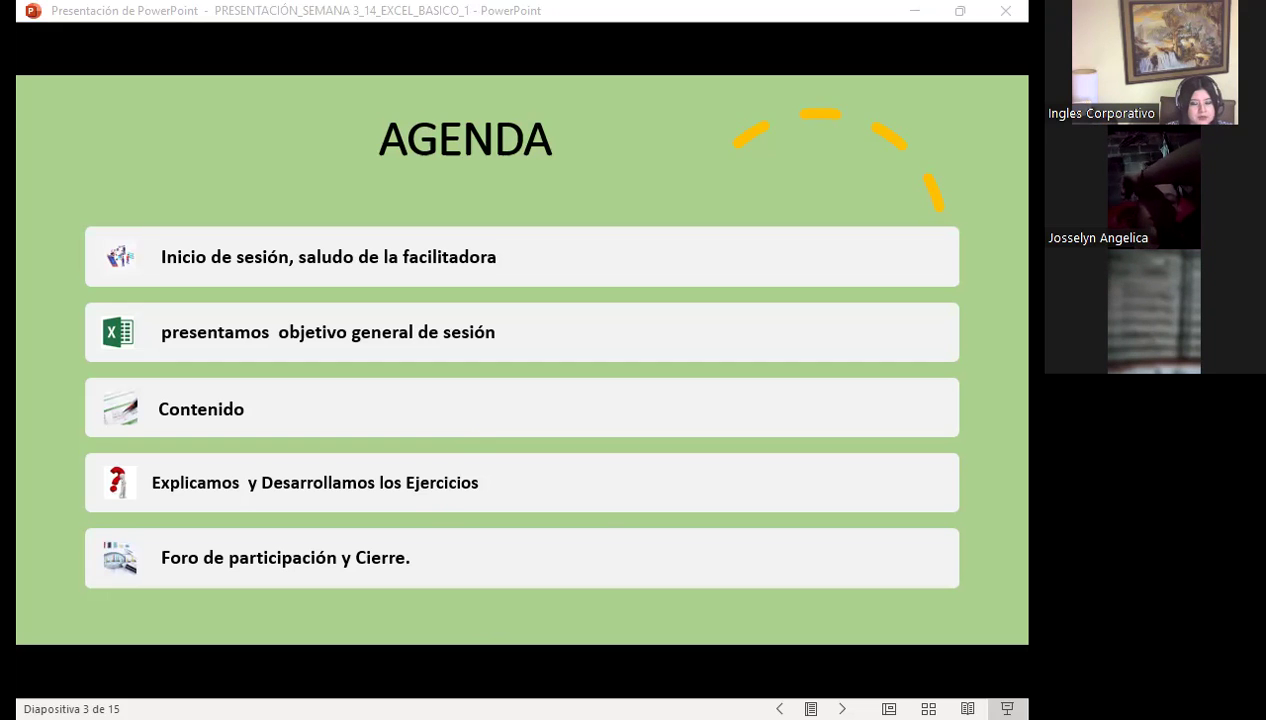
Step: Advance past OBJETIVO GENERAL to slide 5, the 'Validación de datos' title slide
left_click(602, 523)
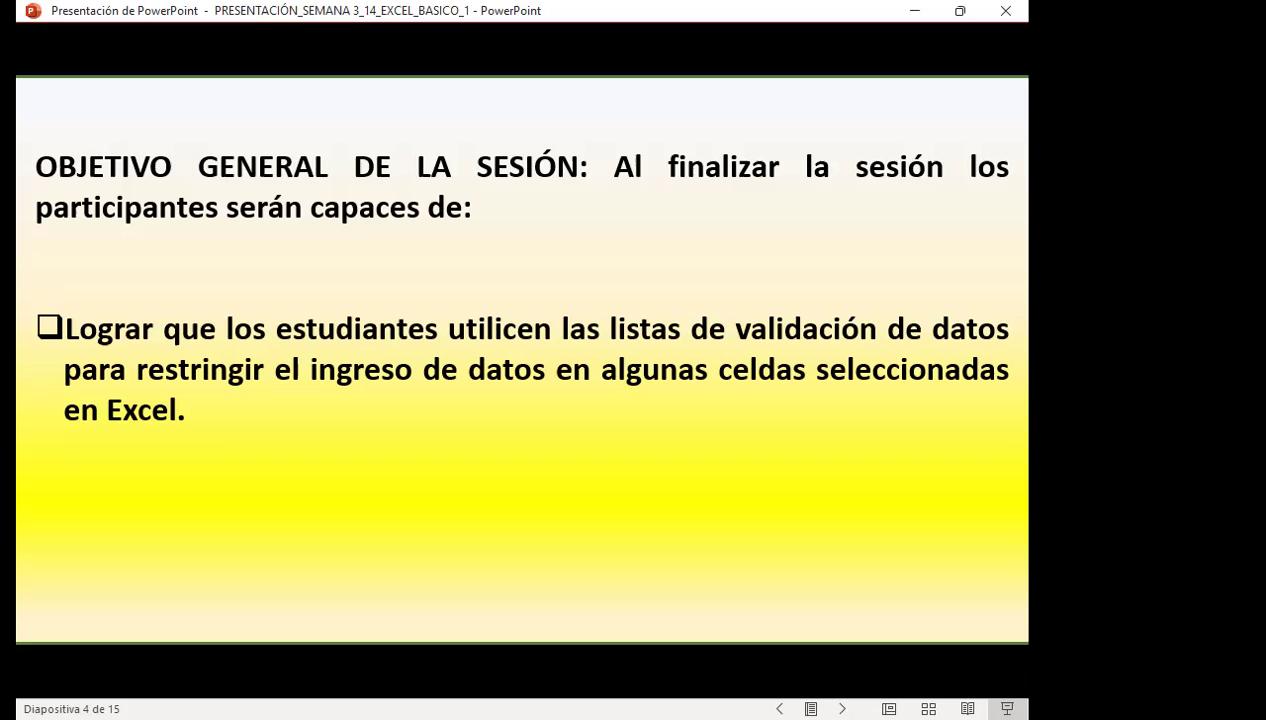
key("Right")
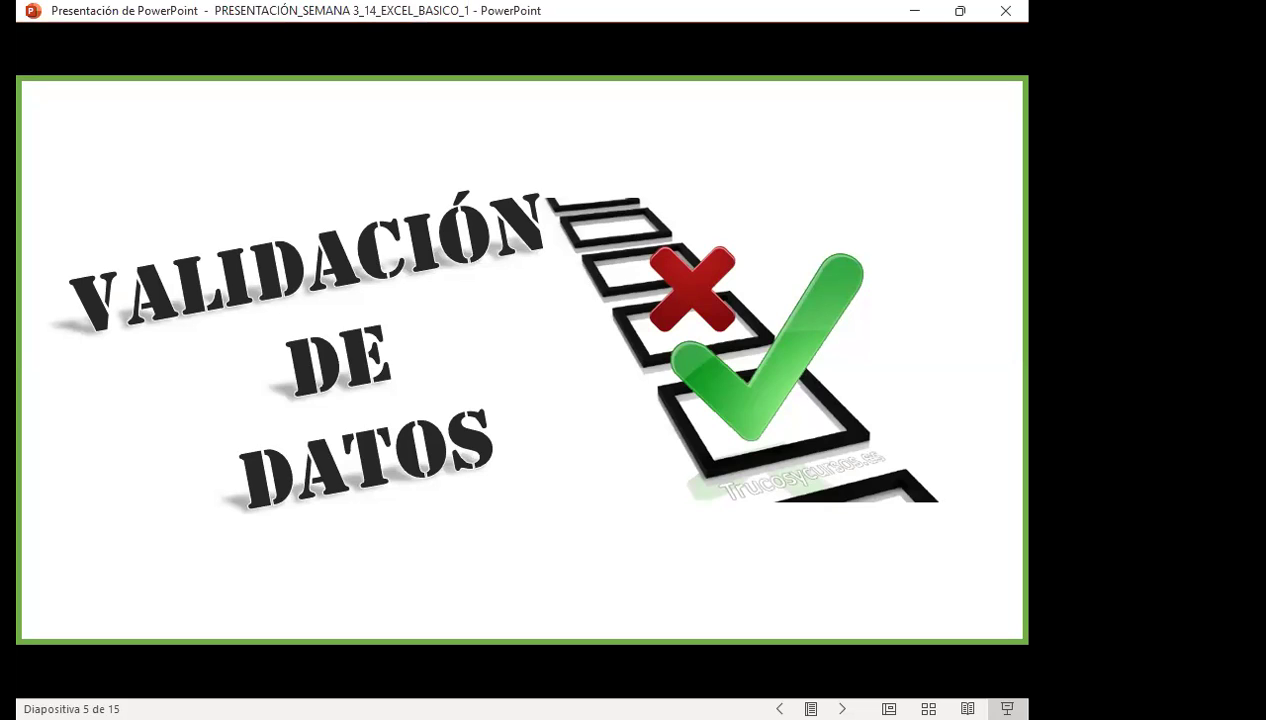
Step: Advance past the data validation definition to slide 7, listing the validation steps
key("Right")
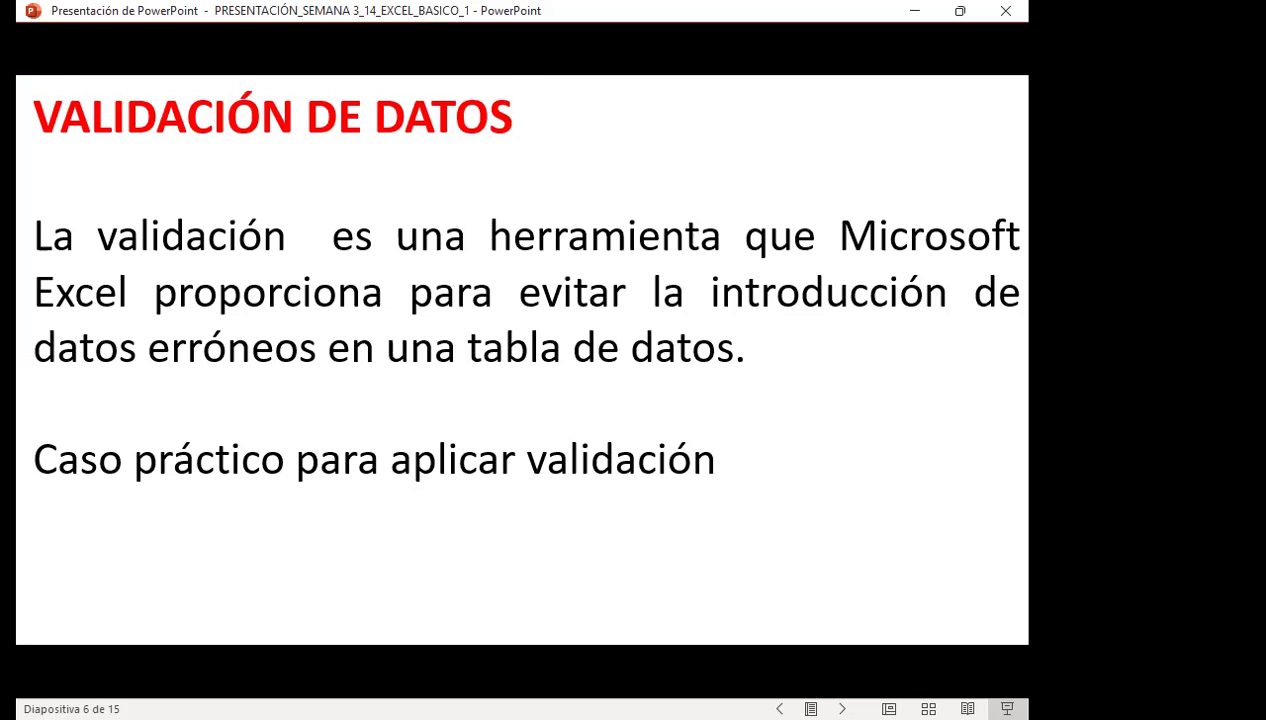
key("Right")
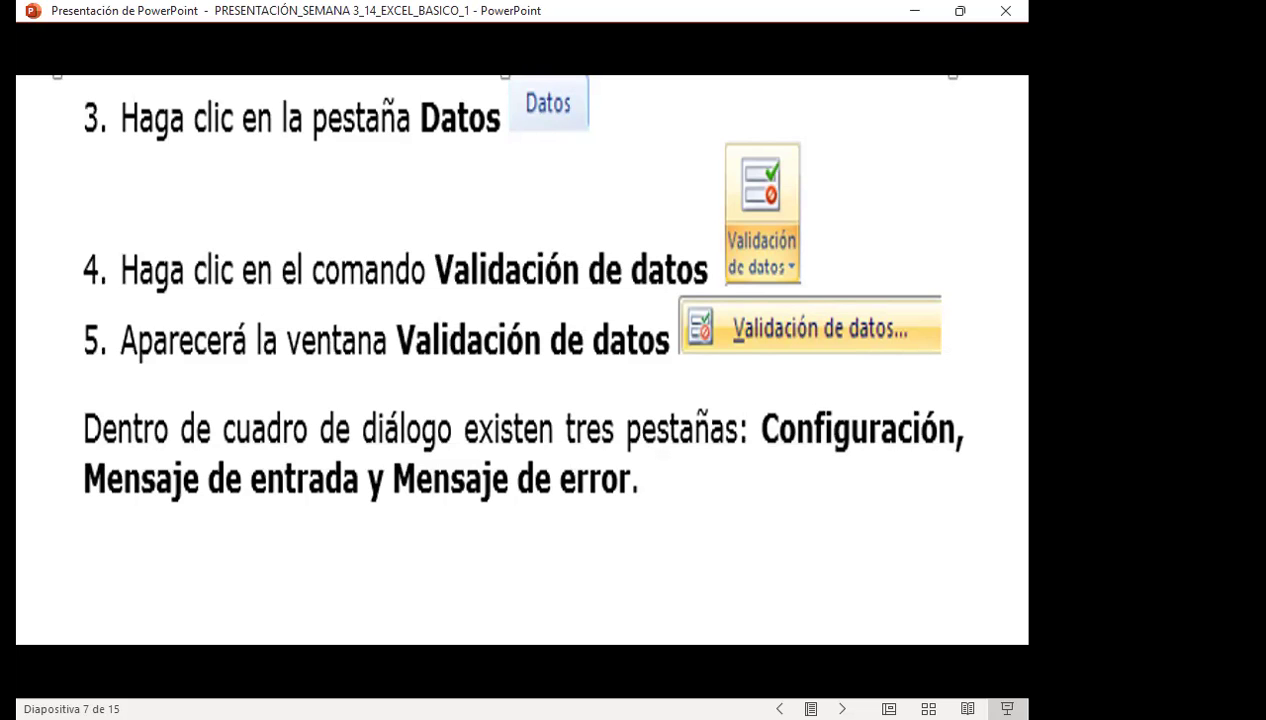
Step: Advance past the sample sales table slide to slide 9, PROCEDIMIENTO
key("Right")
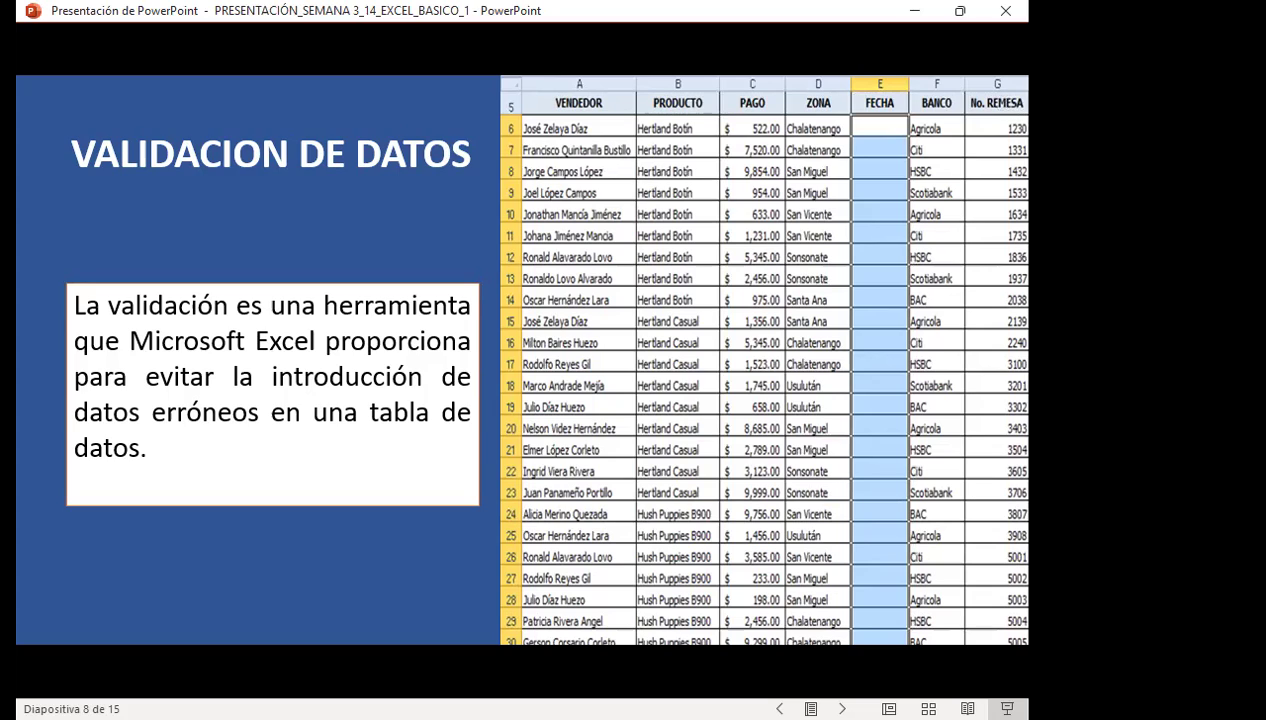
key("Right")
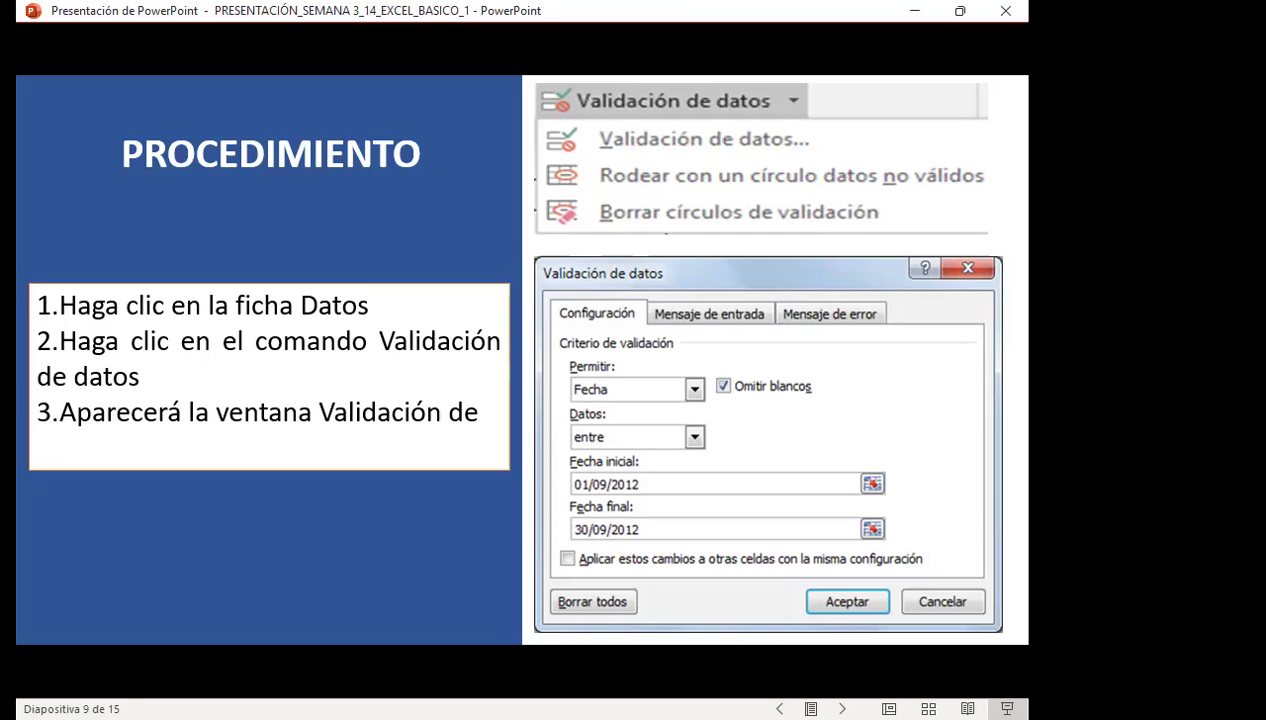
Step: Advance past the input message slide to slide 11, 'Tipos de errores'
key("Right")
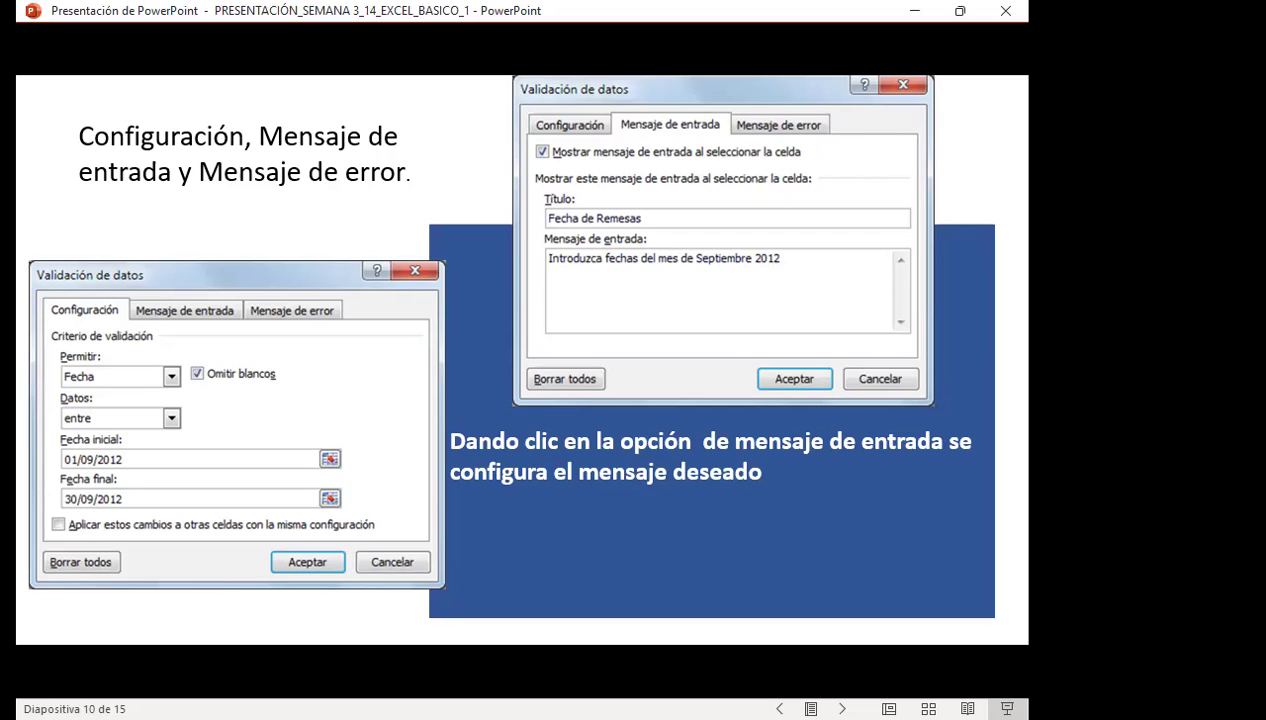
key("Right")
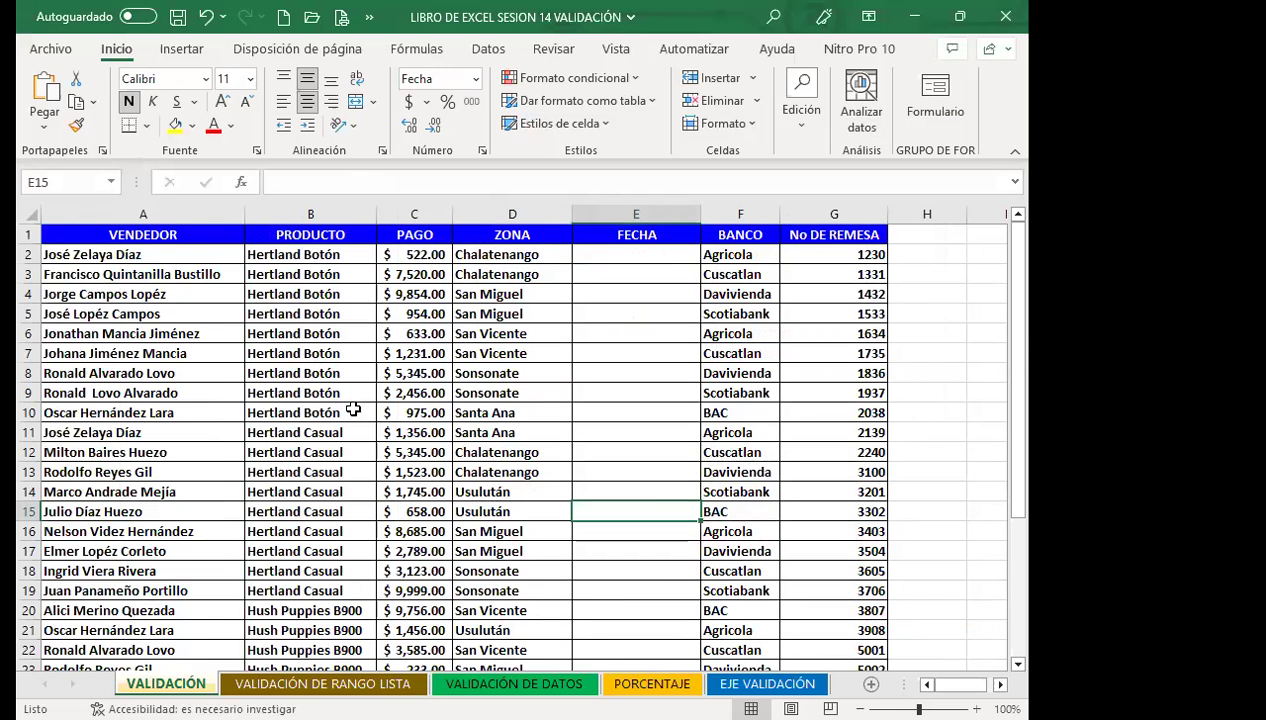
scroll(331, 500, "down", 3)
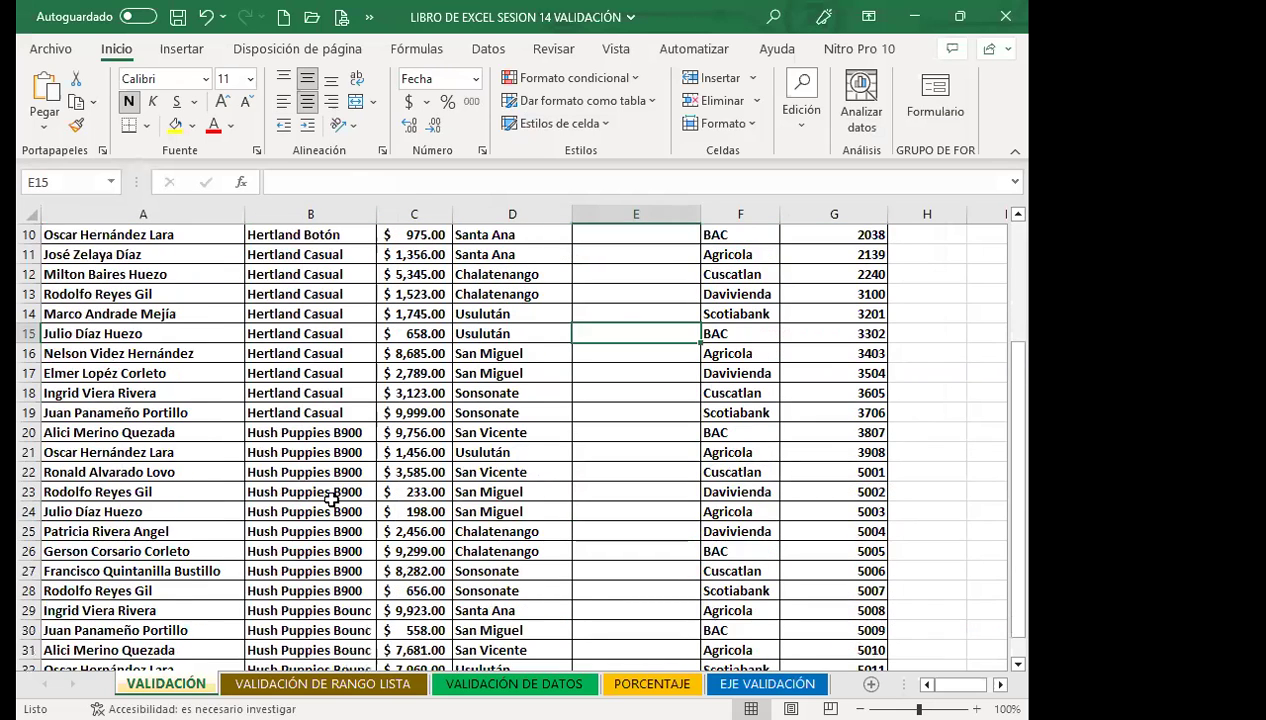
scroll(331, 500, "down", 4)
scroll(331, 500, "up", 3)
scroll(331, 500, "up", 4)
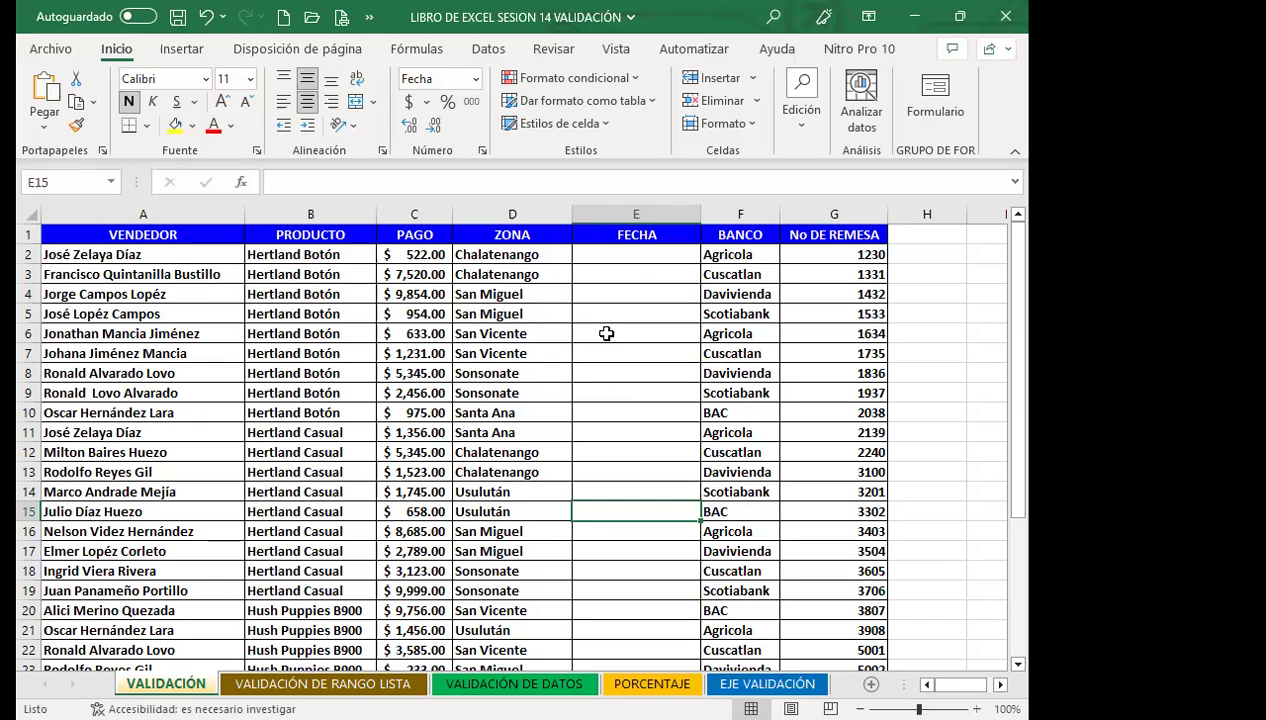
left_click(632, 400)
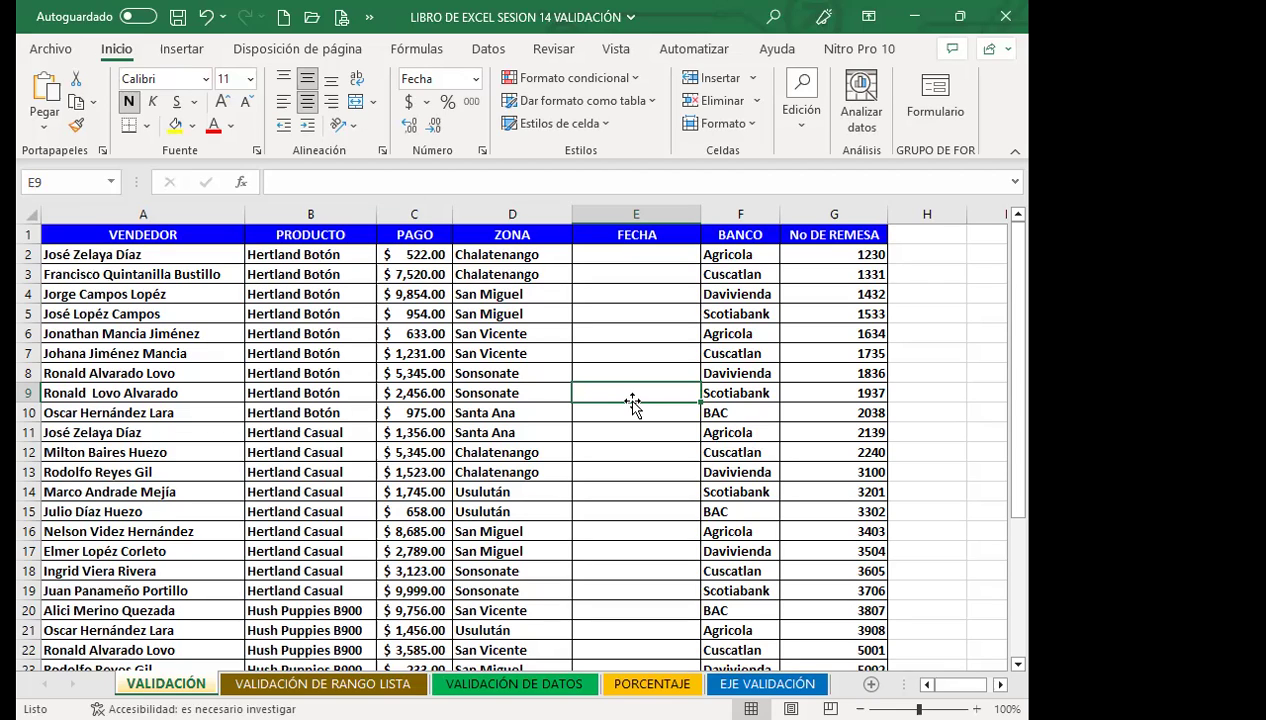
Step: Select the FECHA range E2:E32 for the Fecha format, then pick cell A32
left_click(624, 287)
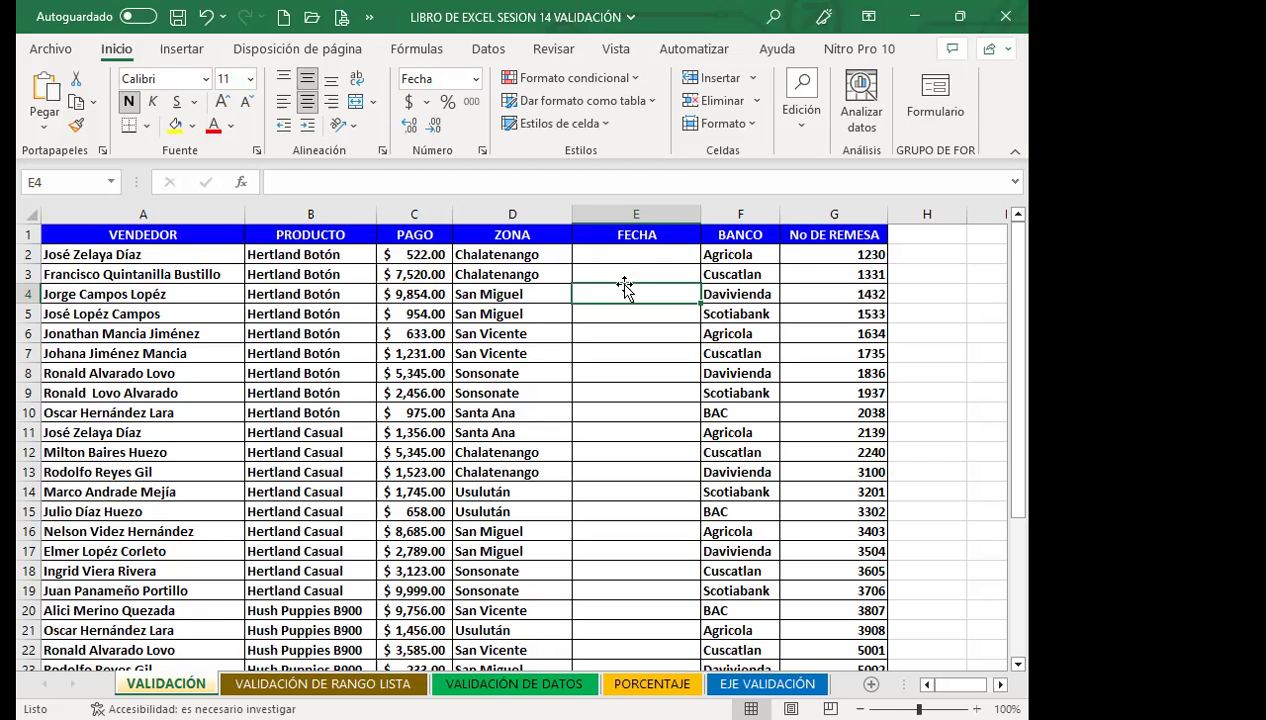
mouse_move(602, 253)
left_mouse_down()
mouse_move(603, 660)
mouse_move(618, 666)
mouse_move(627, 627)
left_mouse_up()
scroll(559, 609, "down", 2)
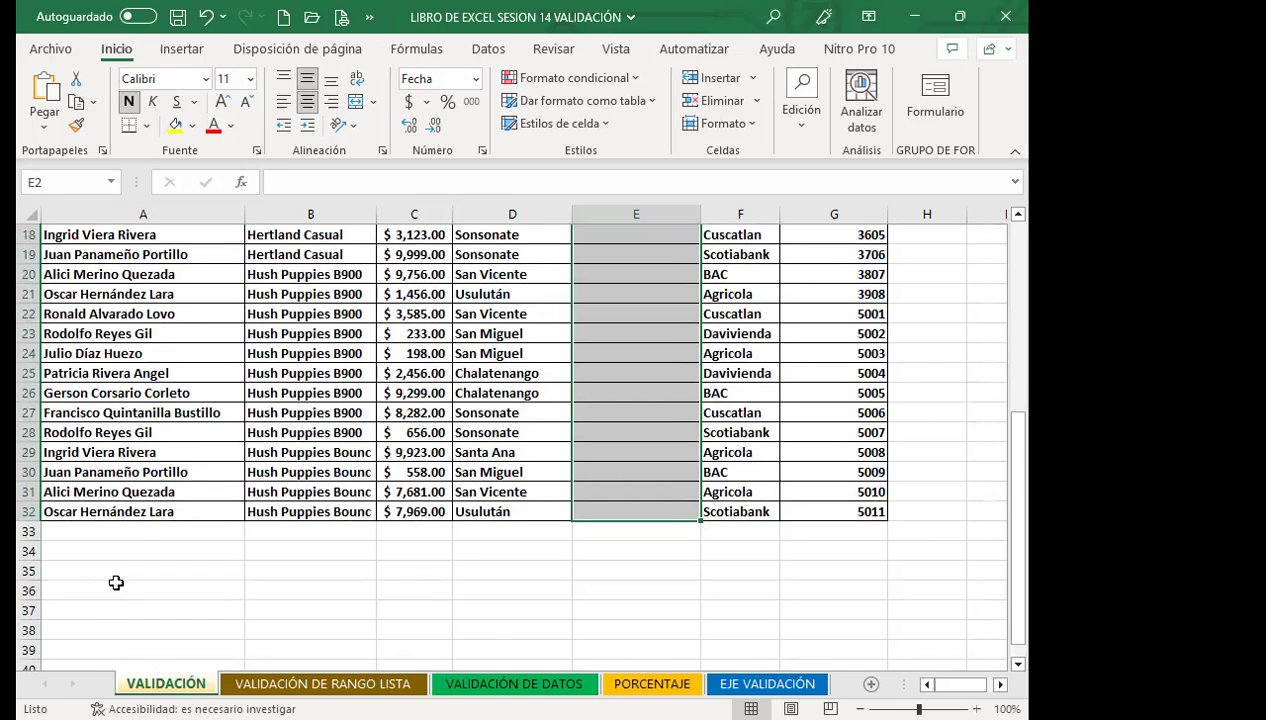
left_click(128, 510)
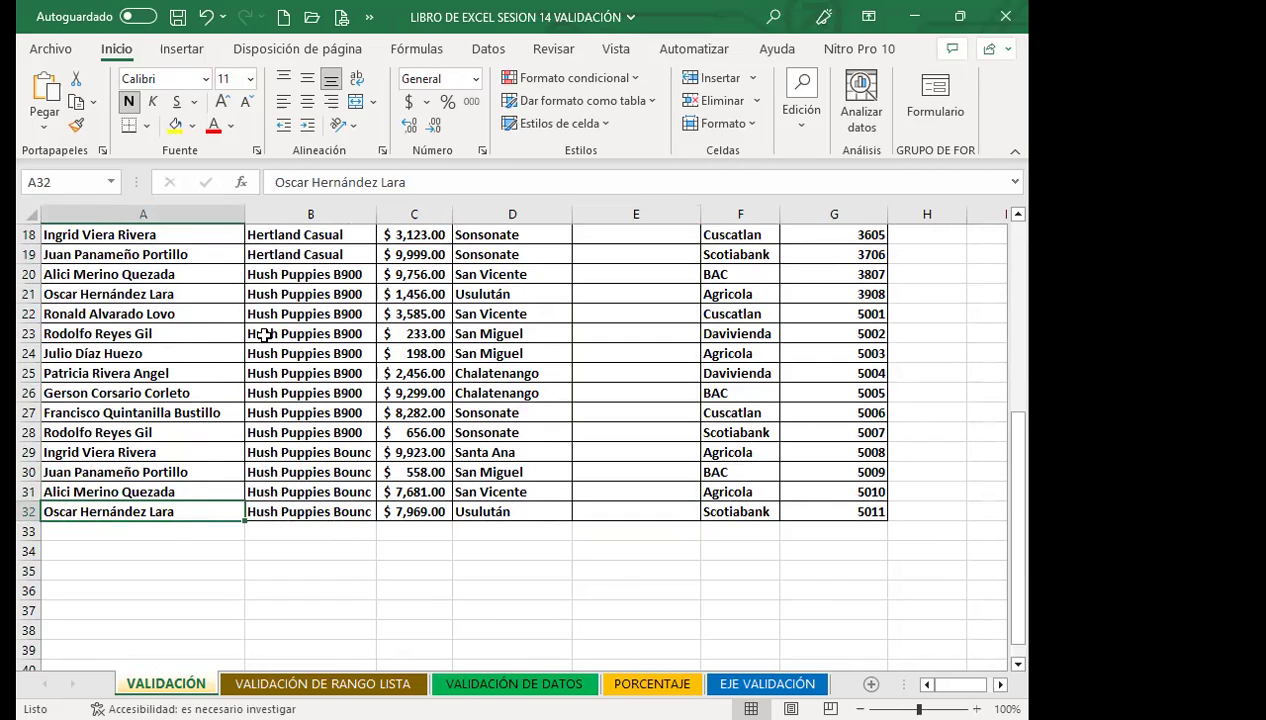
Step: Add a new note to A32 from Revisar > Notas reading 'CELDAS CON VALIDACIÓN'
left_click(561, 53)
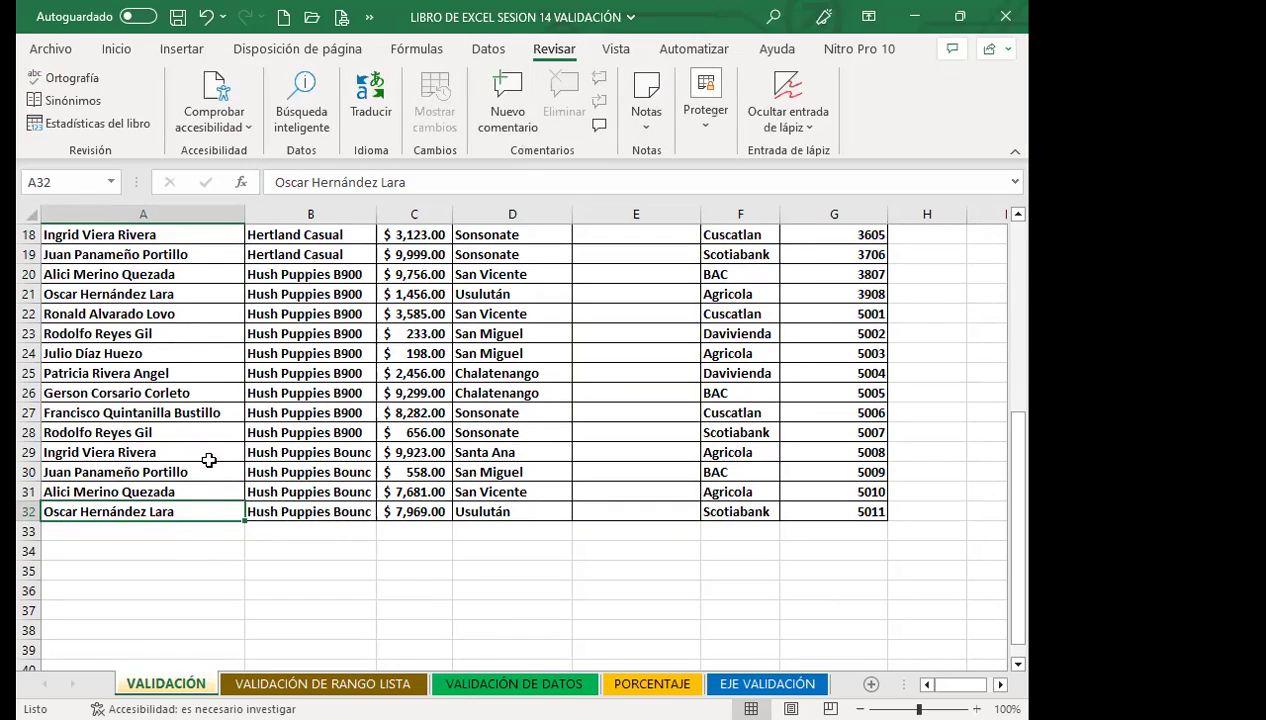
left_click(646, 112)
left_click(690, 154)
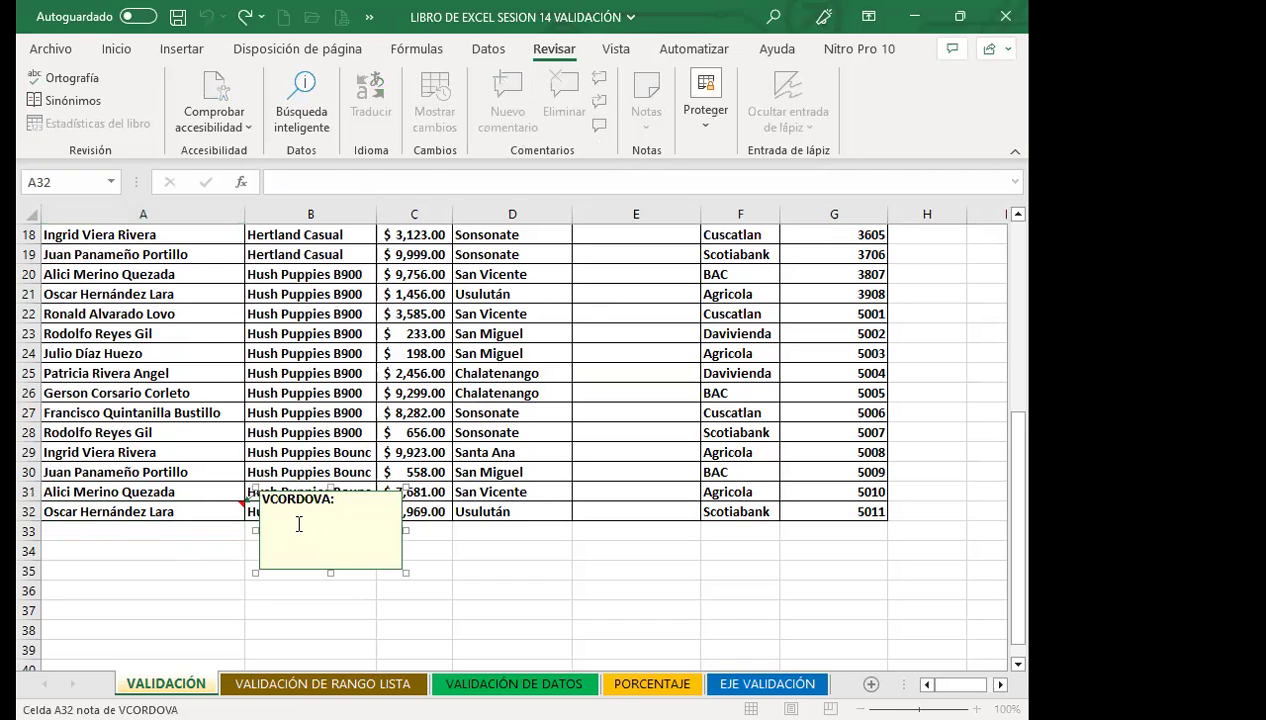
type("cE")
key("BackSpace")
key("BackSpace")
key("BackSpace")
type("celdas con validaci")
key("BackSpace")
key("BackSpace")
key("BackSpace")
key("BackSpace")
key("BackSpace")
key("BackSpace")
key("BackSpace")
key("BackSpace")
key("BackSpace")
key("BackSpace")
key("BackSpace")
key("BackSpace")
key("BackSpace")
key("BackSpace")
key("BackSpace")
type("CELDAS CON VALIDACIÓN")
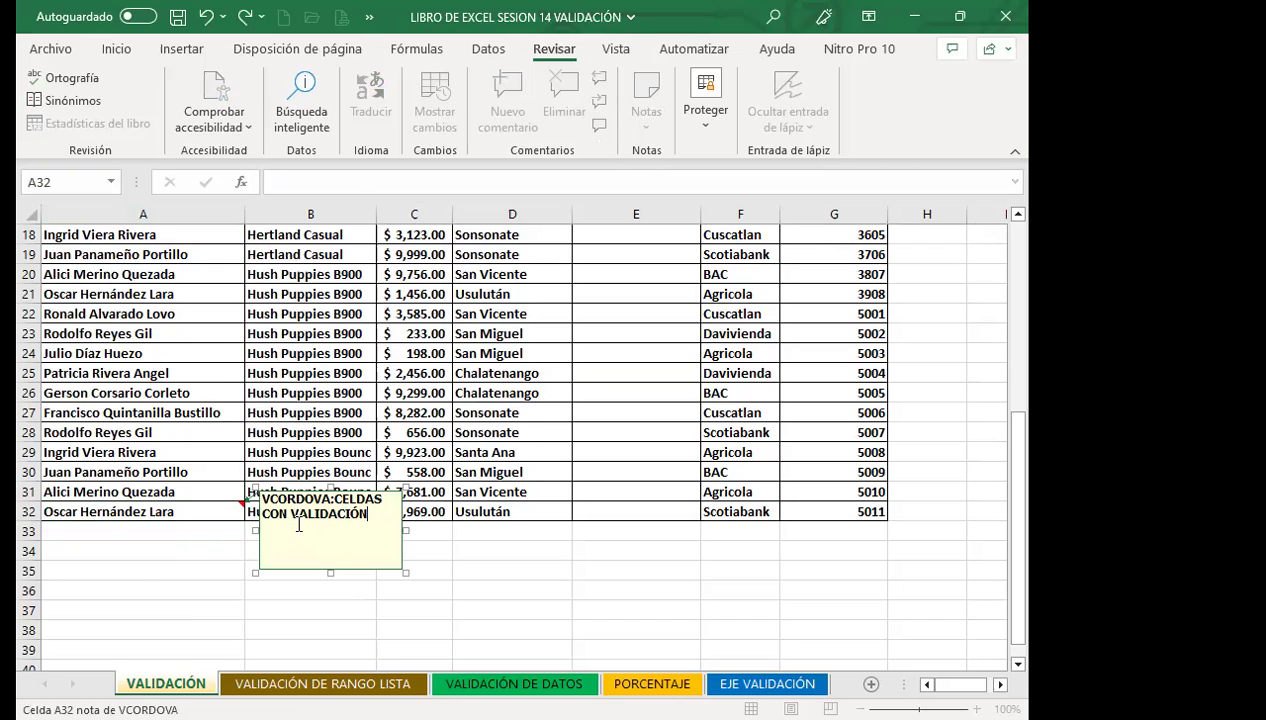
Step: Finish editing the A32 note so it is hidden
left_click(134, 575)
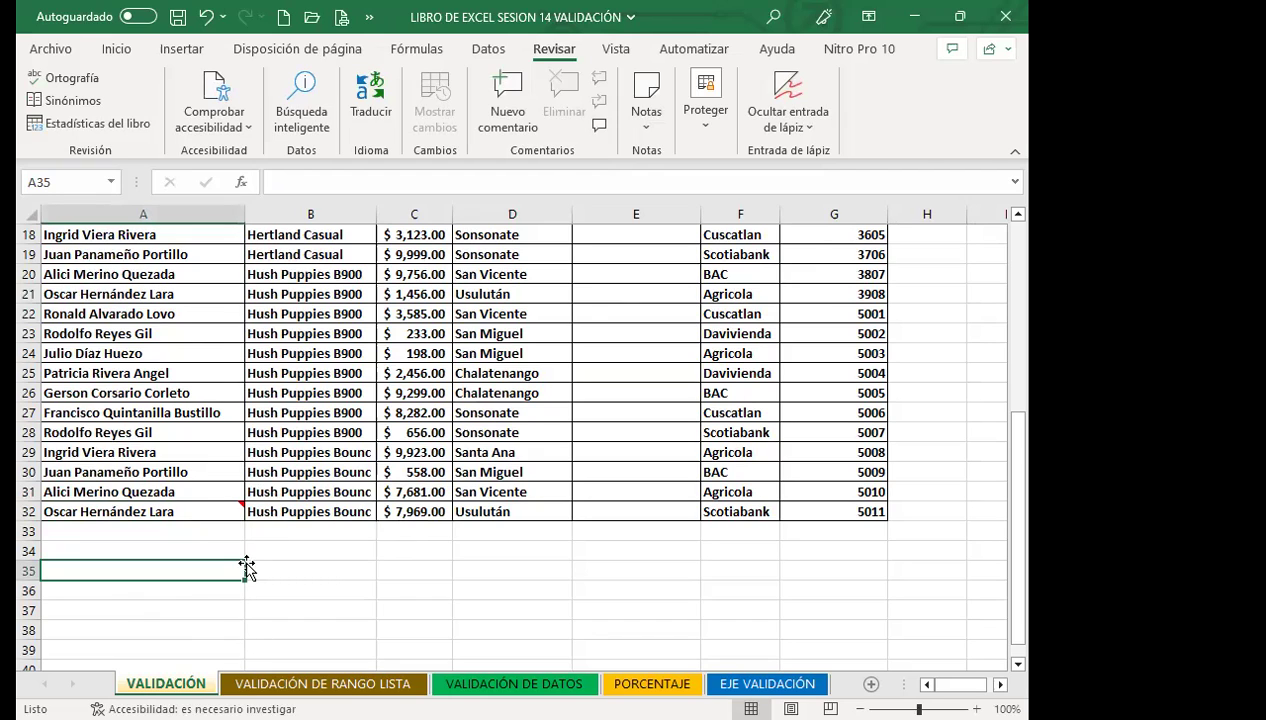
mouse_move(206, 512)
left_click(369, 567)
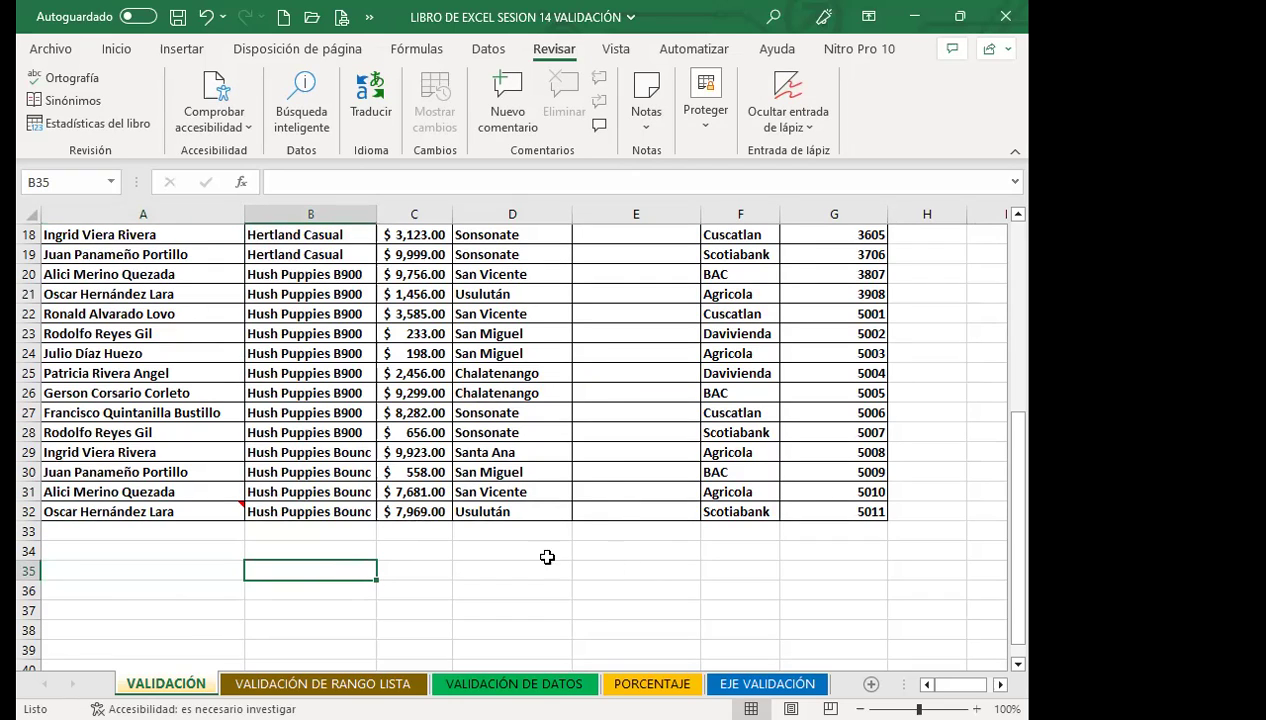
left_click(625, 535)
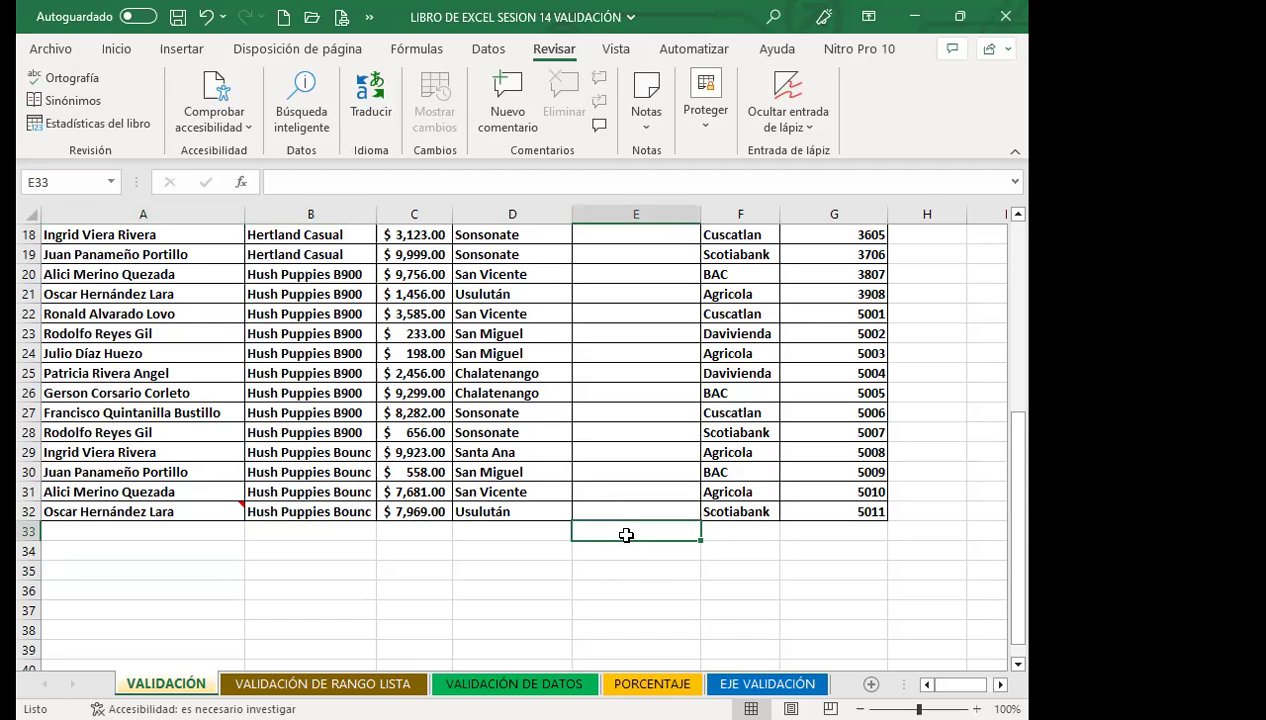
Step: Select the FECHA cells from E2 down column E on the Datos tab
scroll(620, 475, "up", 5)
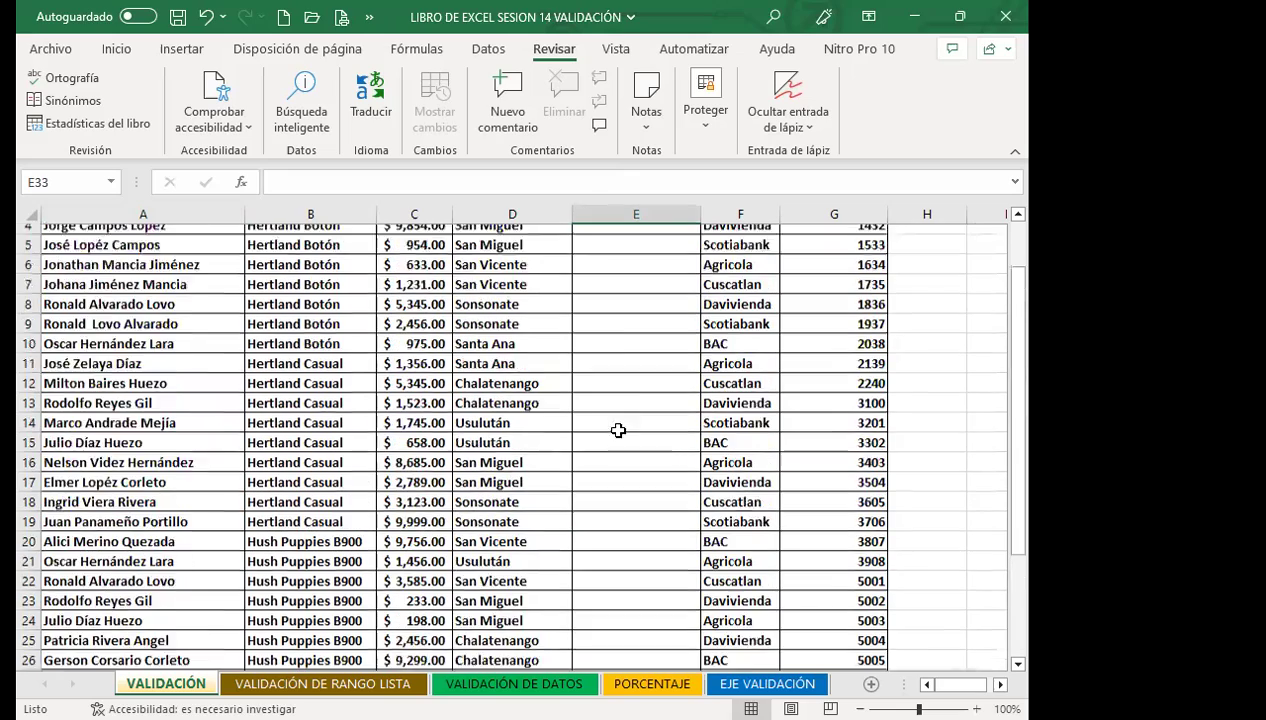
scroll(620, 475, "up", 1)
left_click(632, 256)
mouse_move(632, 256)
left_mouse_down()
mouse_move(632, 670)
mouse_move(644, 599)
left_mouse_up()
scroll(642, 598, "up", 4)
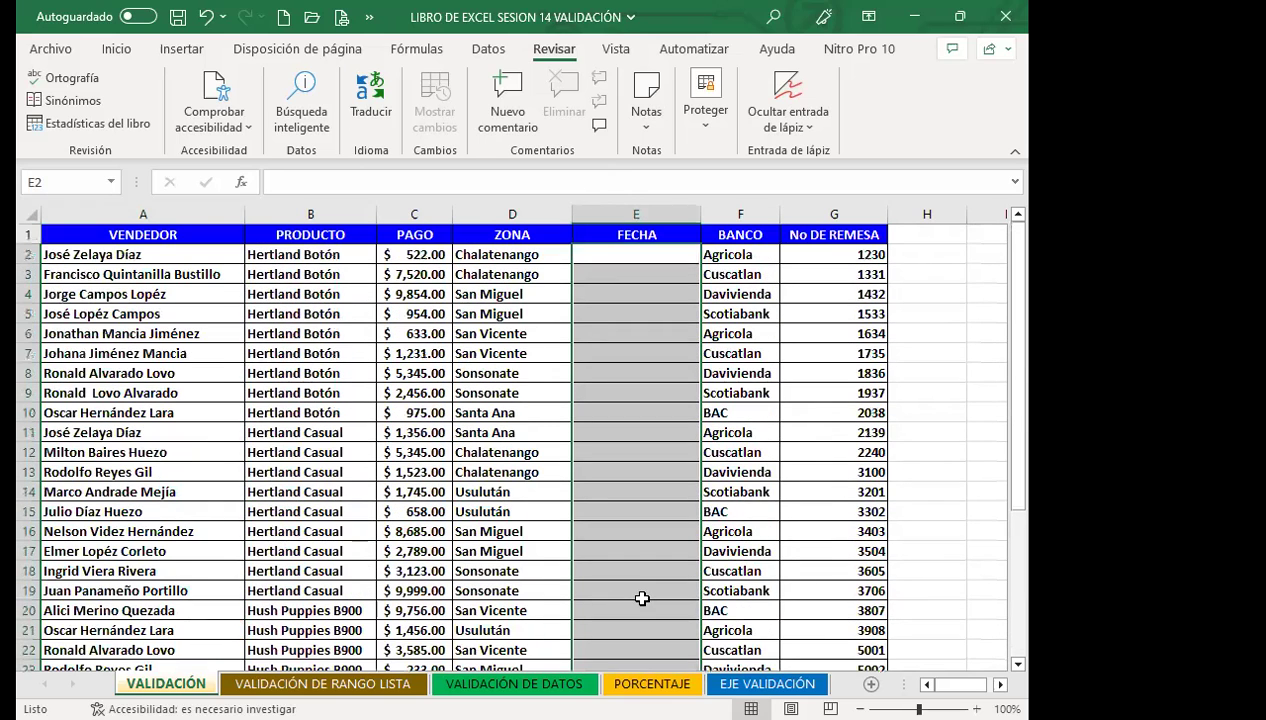
left_click(490, 50)
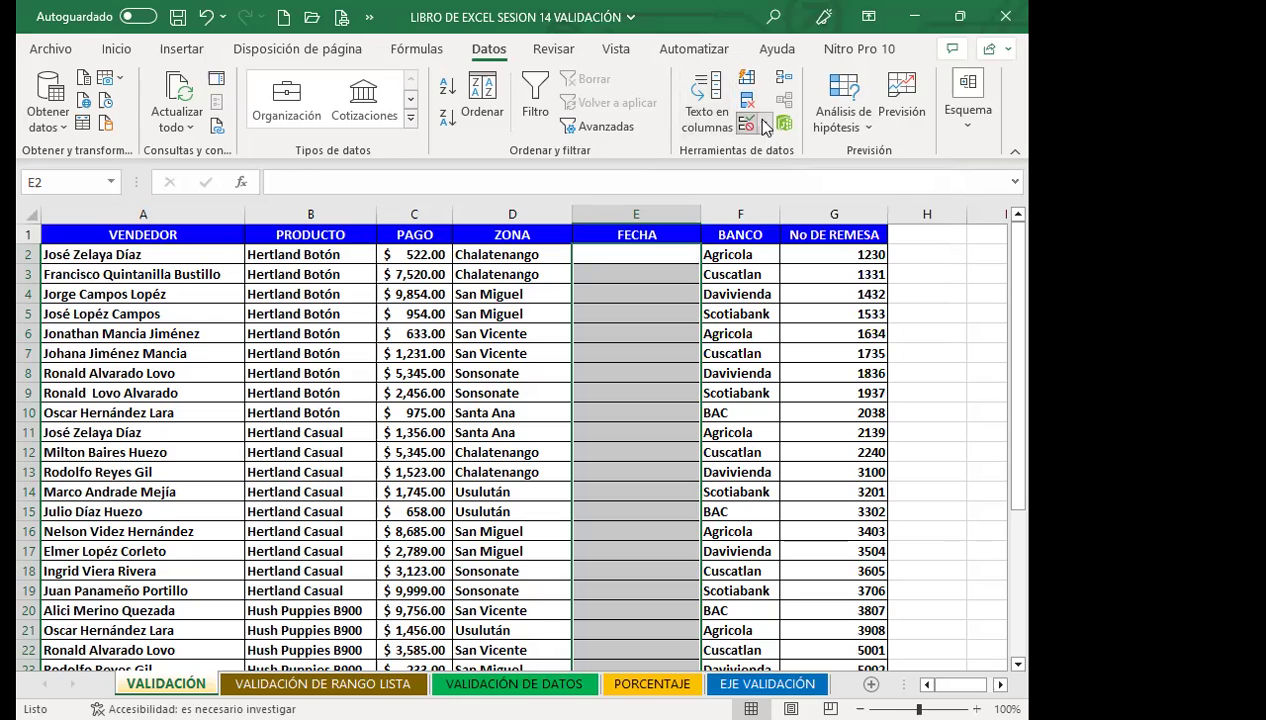
Step: Open the Validación de datos dialog from the Datos tab for the selected FECHA cells
left_click(765, 125)
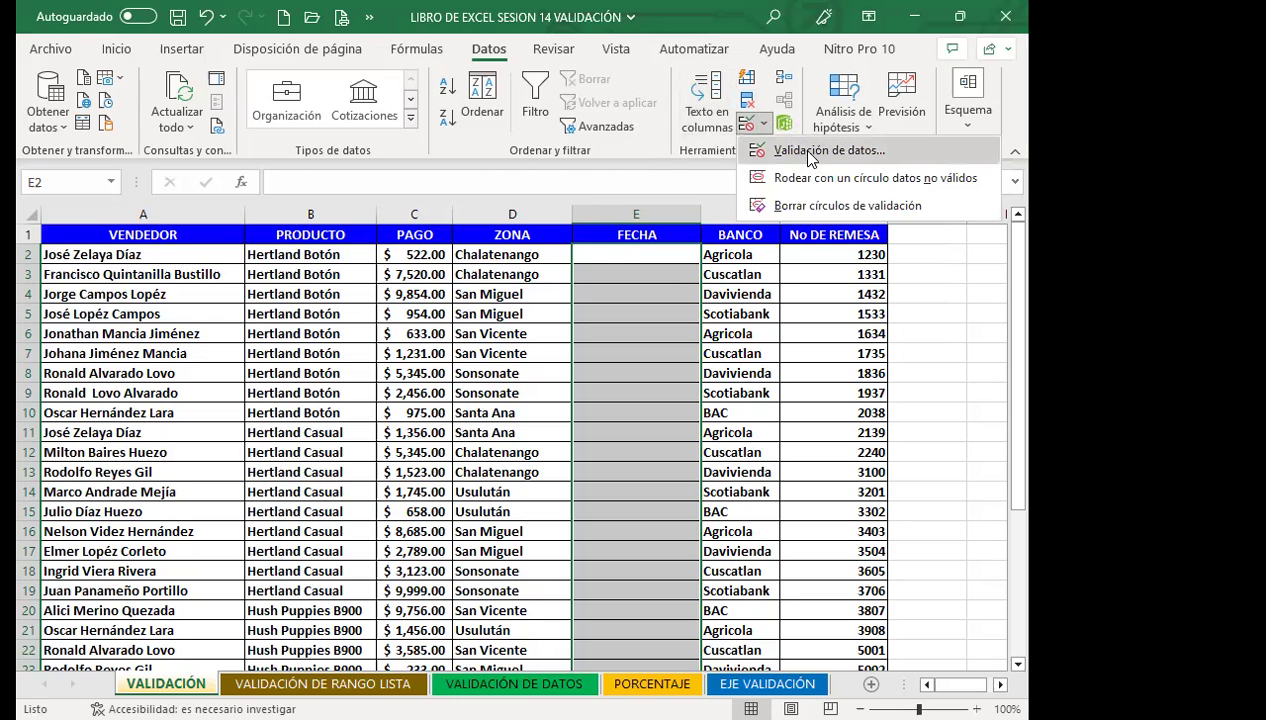
left_click(746, 128)
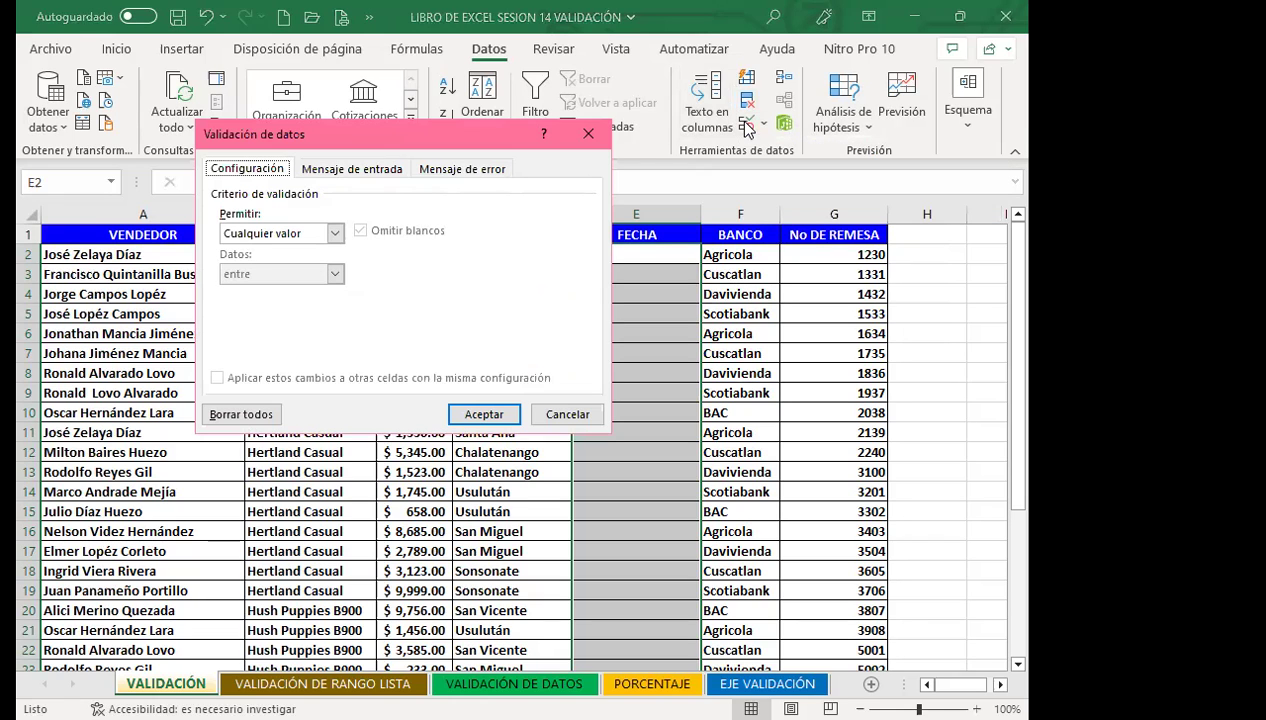
Step: Move the validation dialog aside, review the Mensaje de entrada and Mensaje de error tabs, then close it
left_click_drag(357, 133, 254, 133)
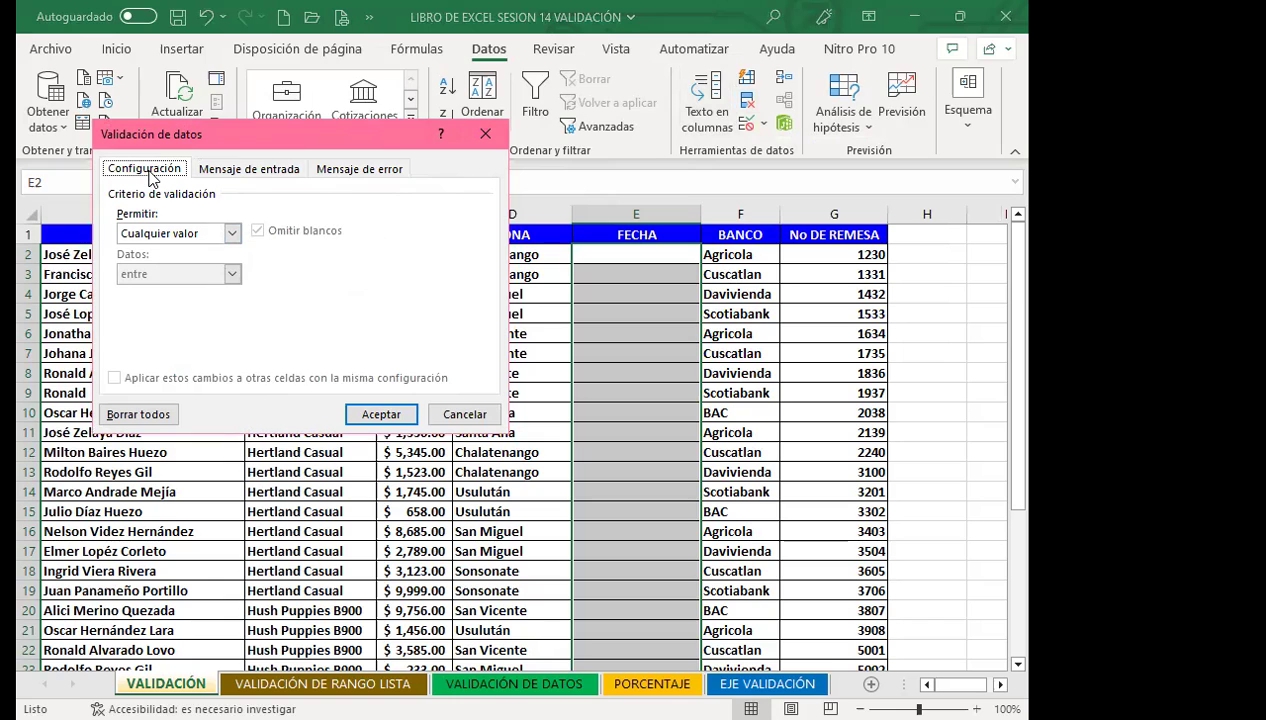
left_click(250, 174)
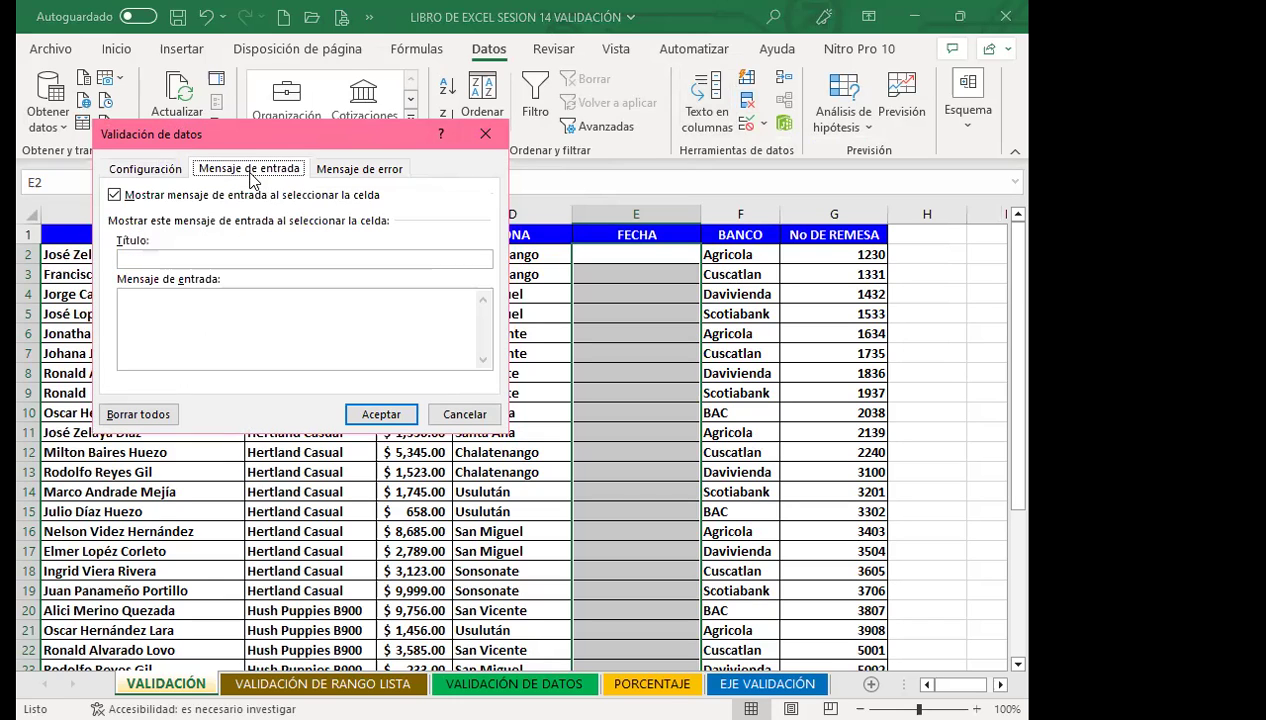
left_click(361, 172)
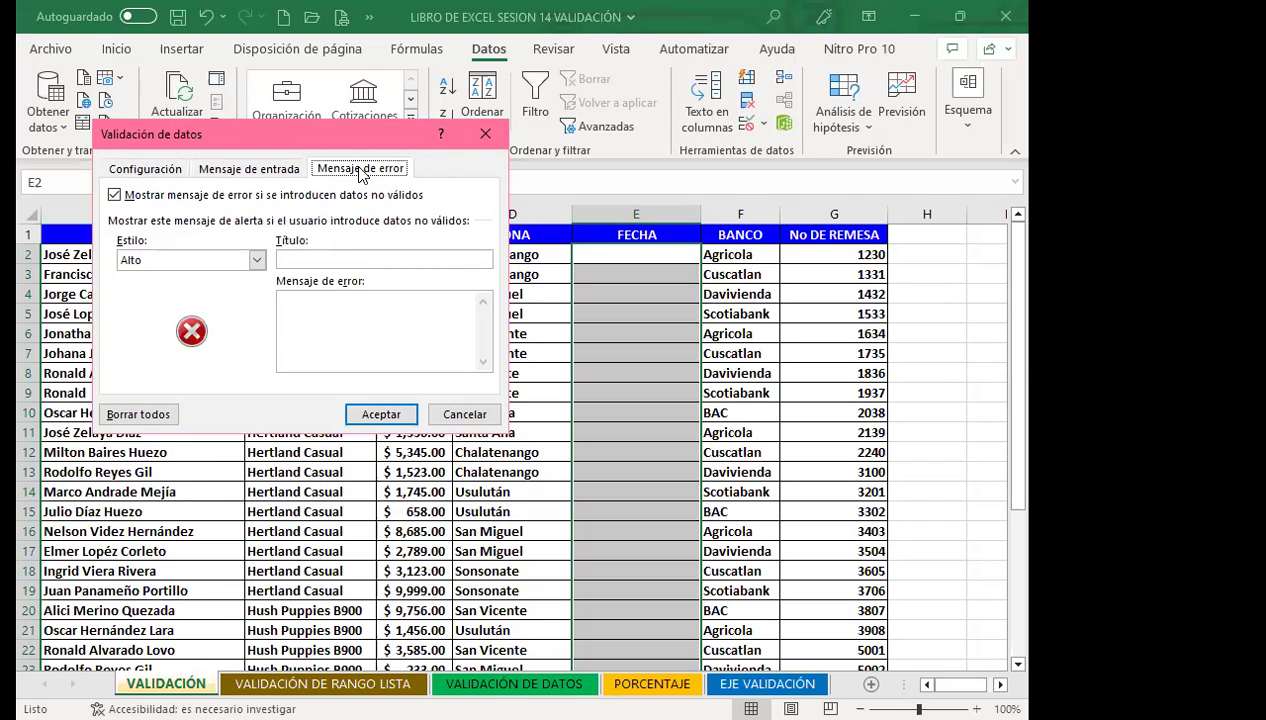
left_click(484, 134)
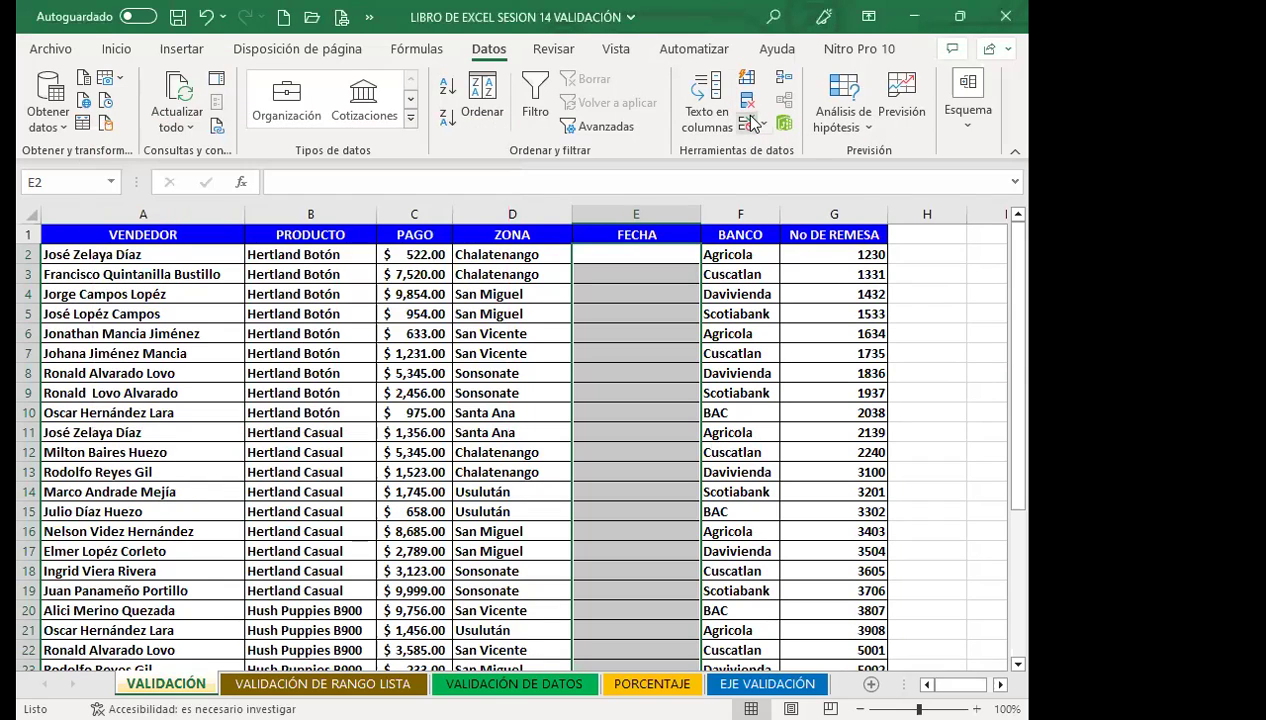
Step: Reopen Validación de datos, check the Configuración tab, close it, and open the dialog again
left_click(748, 122)
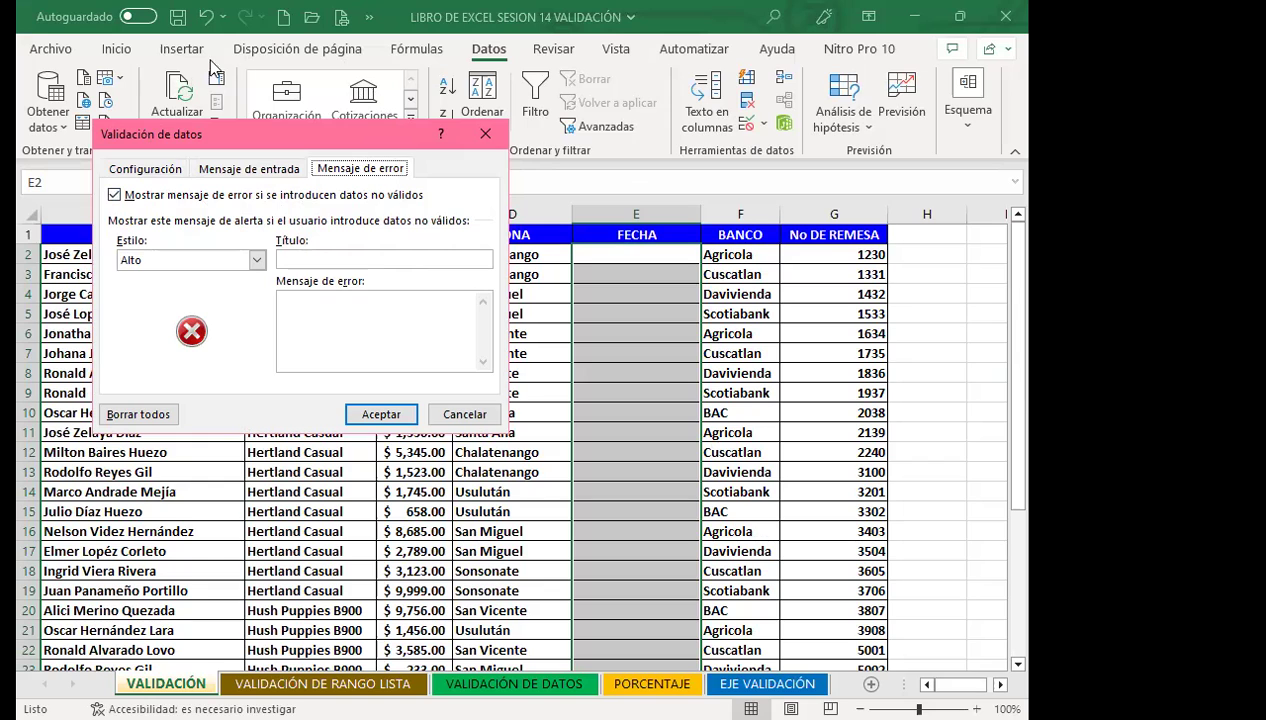
left_click(147, 170)
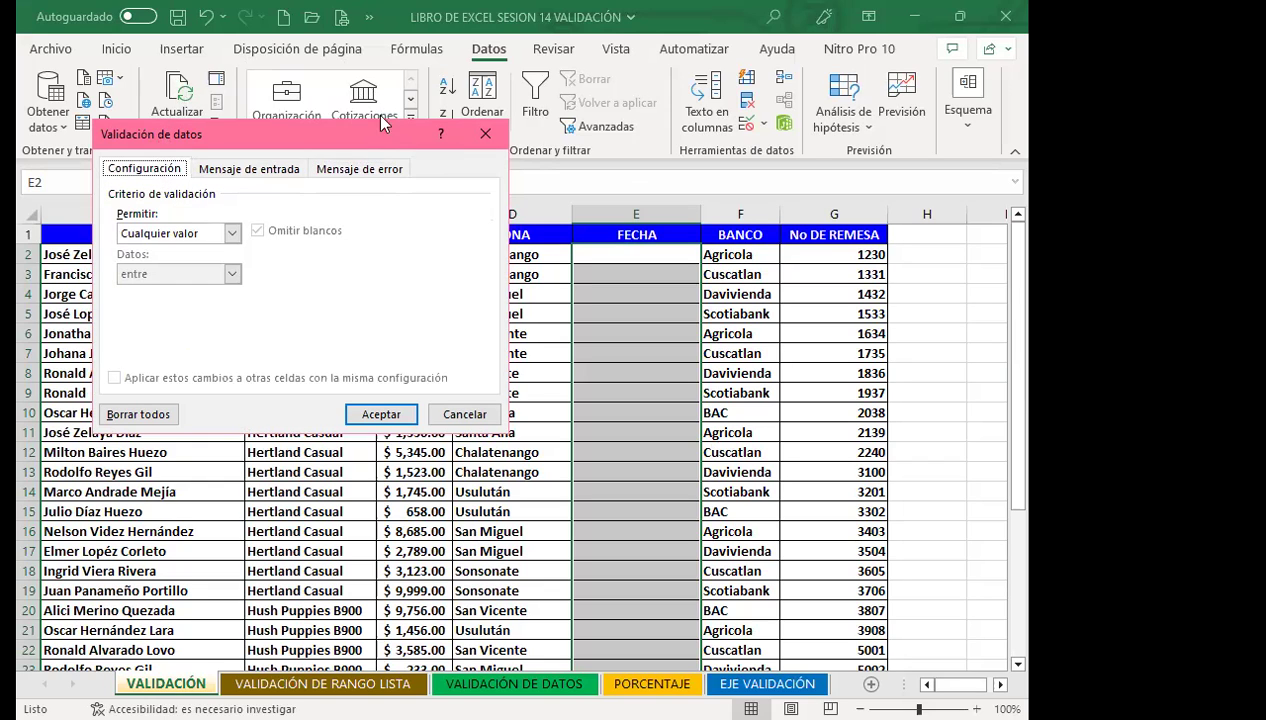
left_click(488, 136)
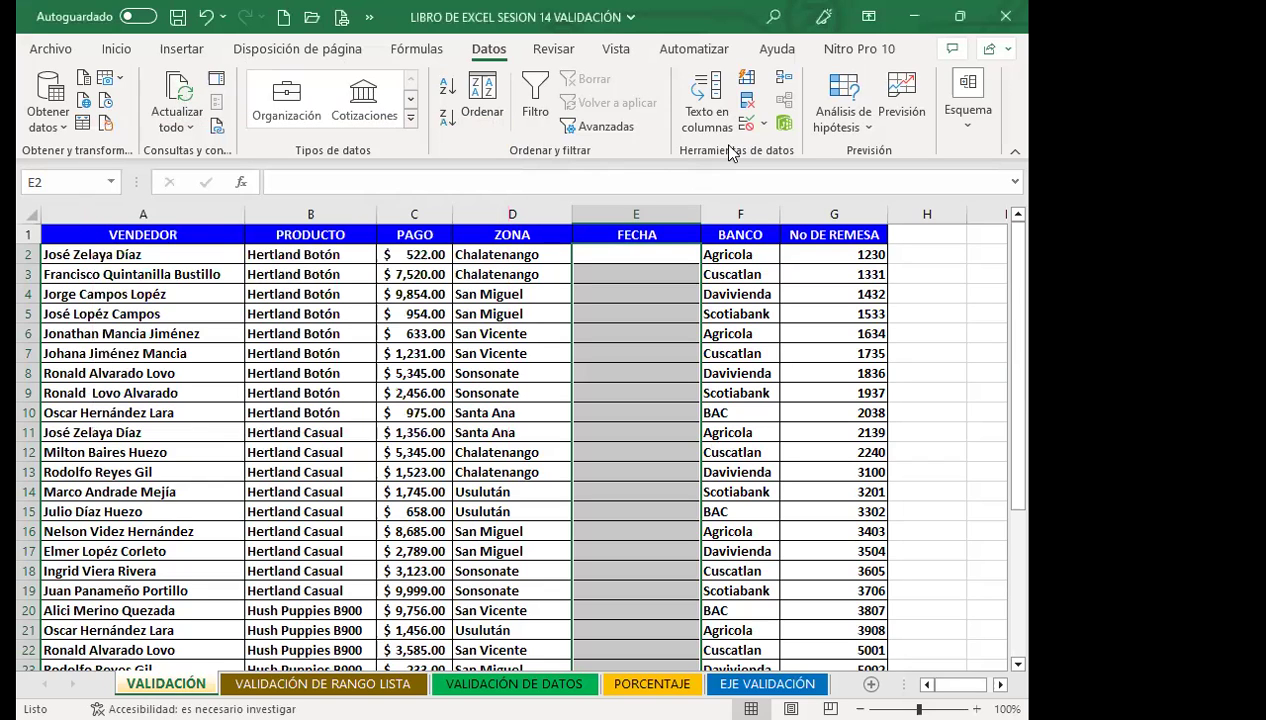
left_click(743, 121)
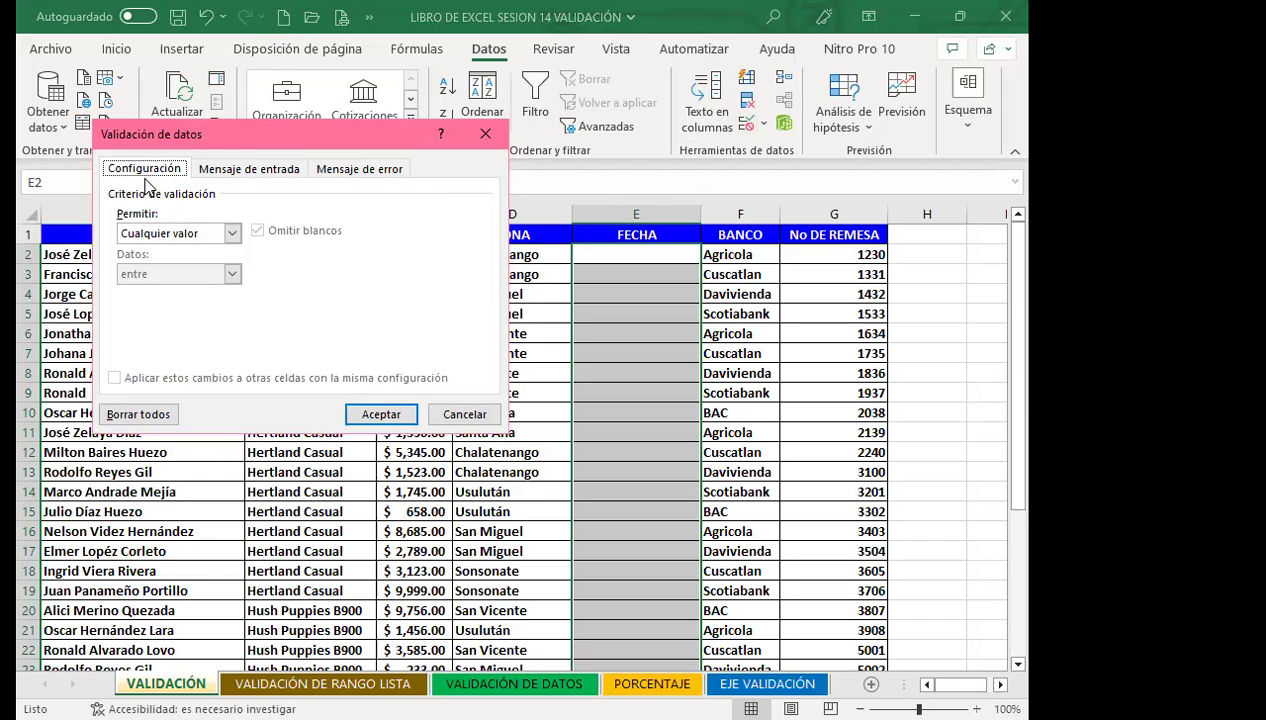
left_click(254, 172)
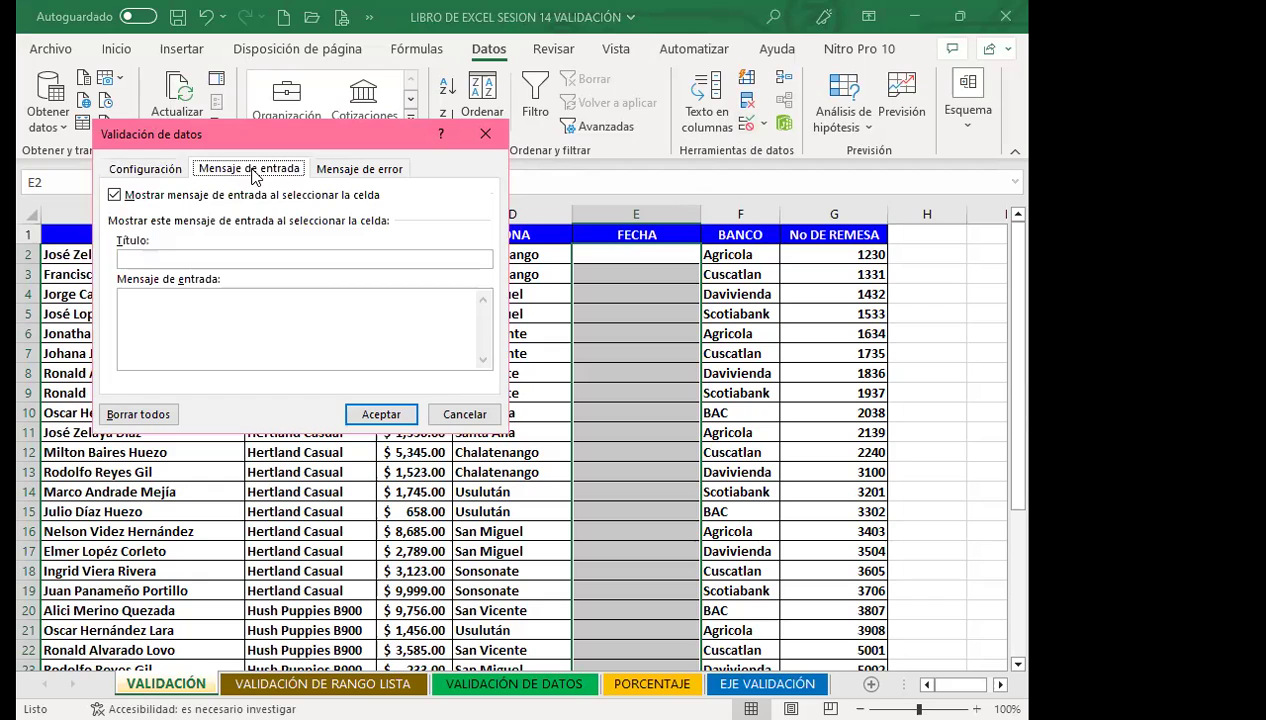
left_click(352, 170)
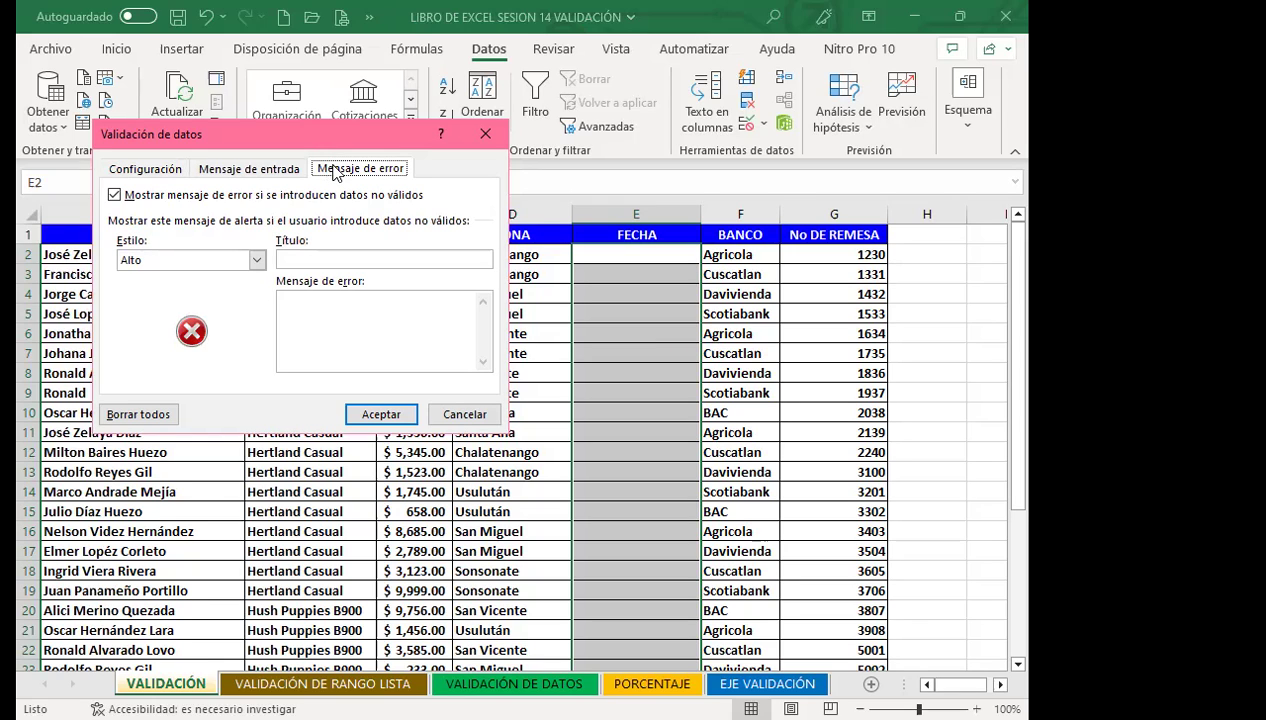
left_click(148, 172)
Step: Change Permitir from Cualquier valor to Fecha in the validation settings
left_click_drag(238, 148, 262, 211)
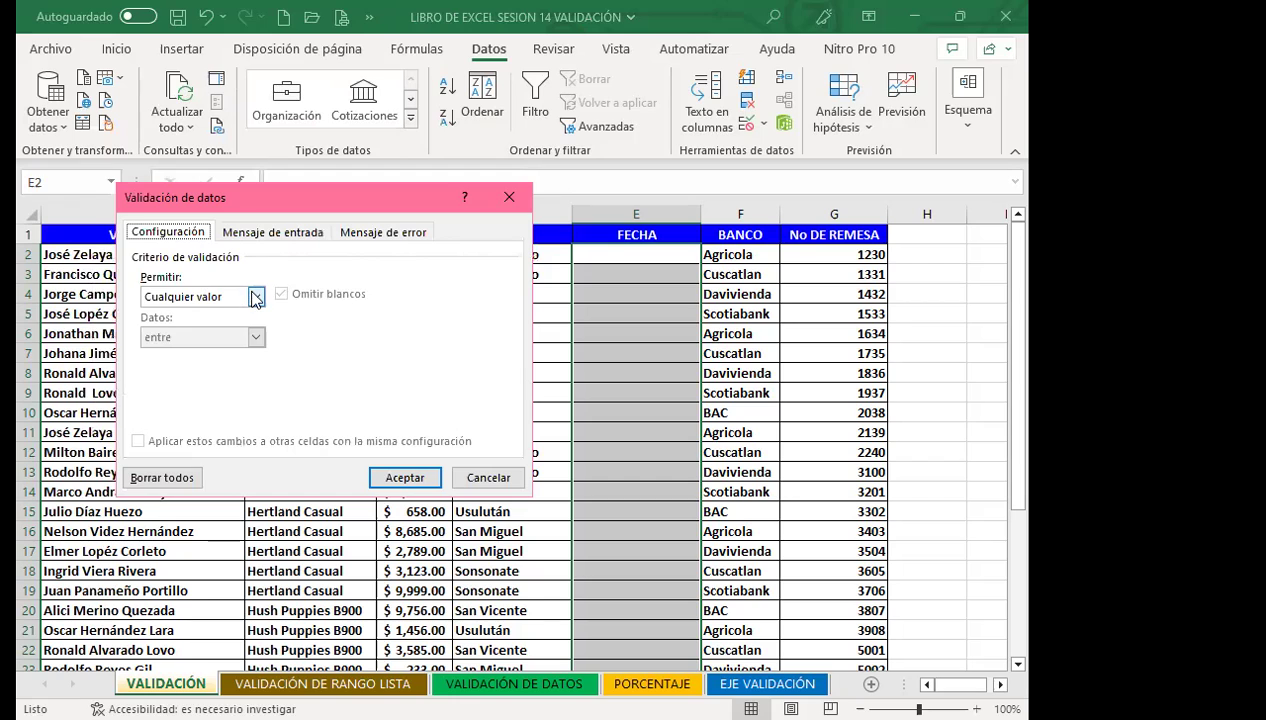
left_click(255, 297)
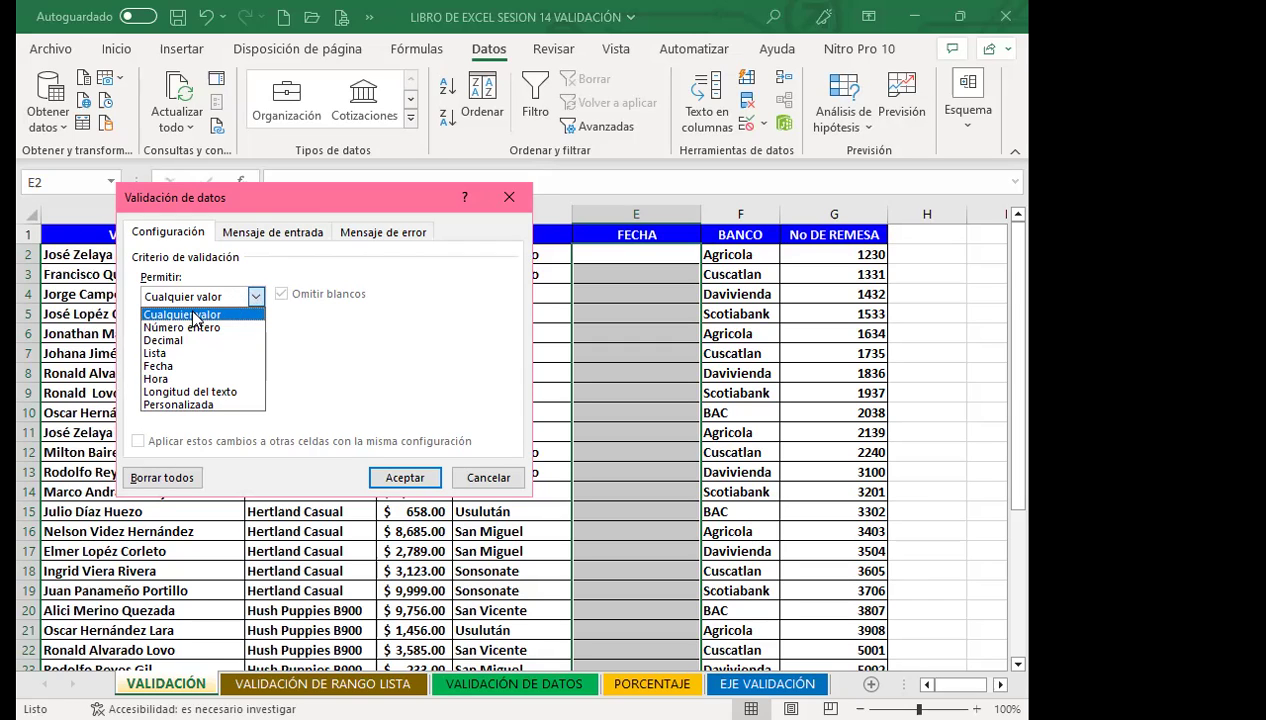
left_click(162, 368)
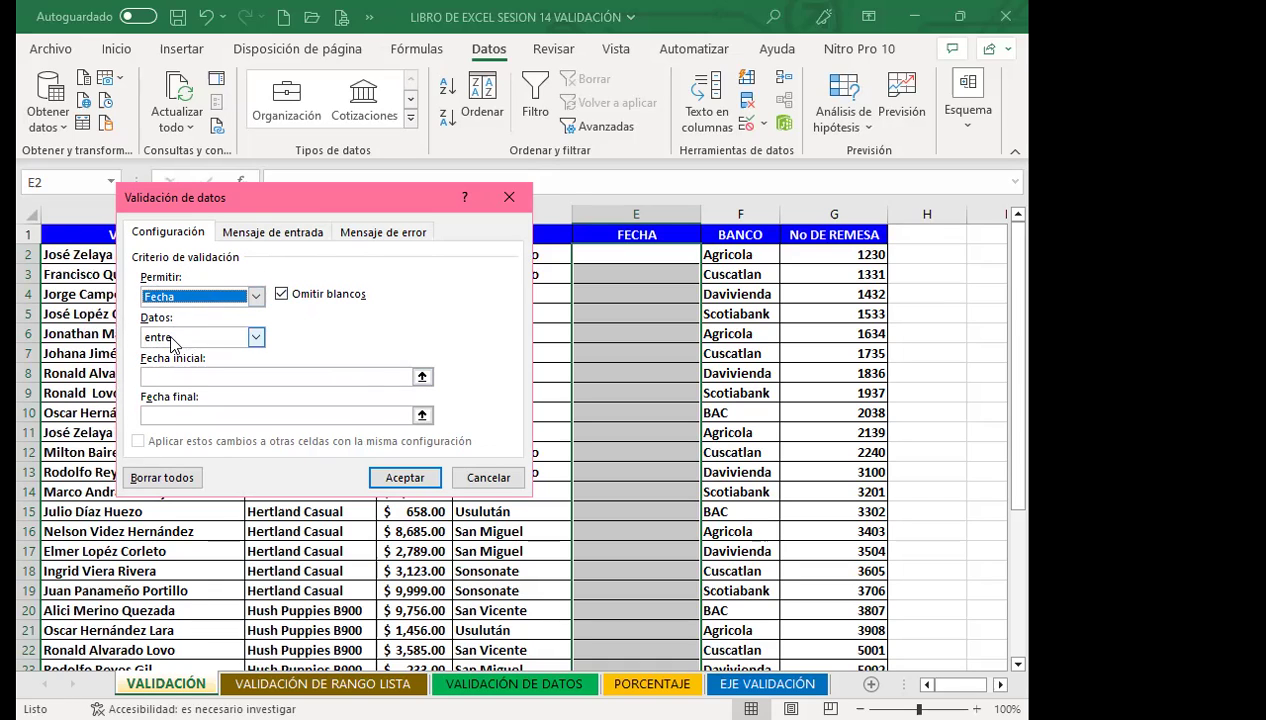
left_click(257, 338)
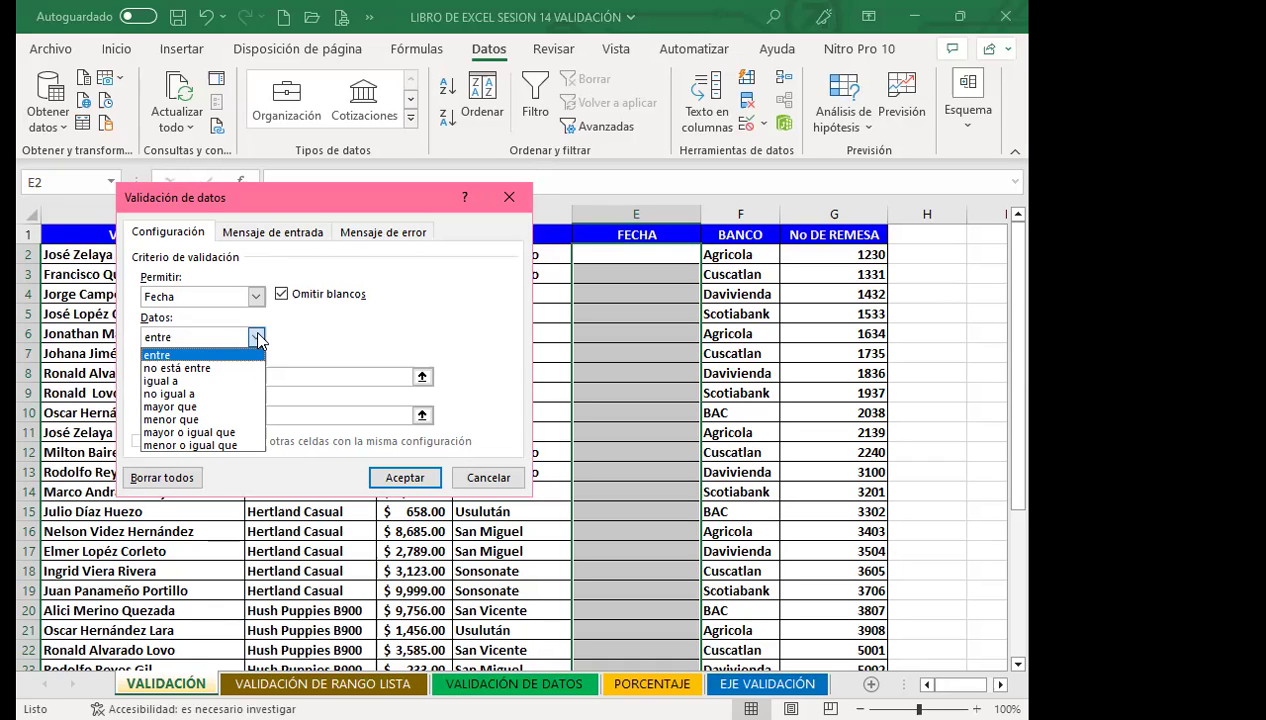
left_click(257, 338)
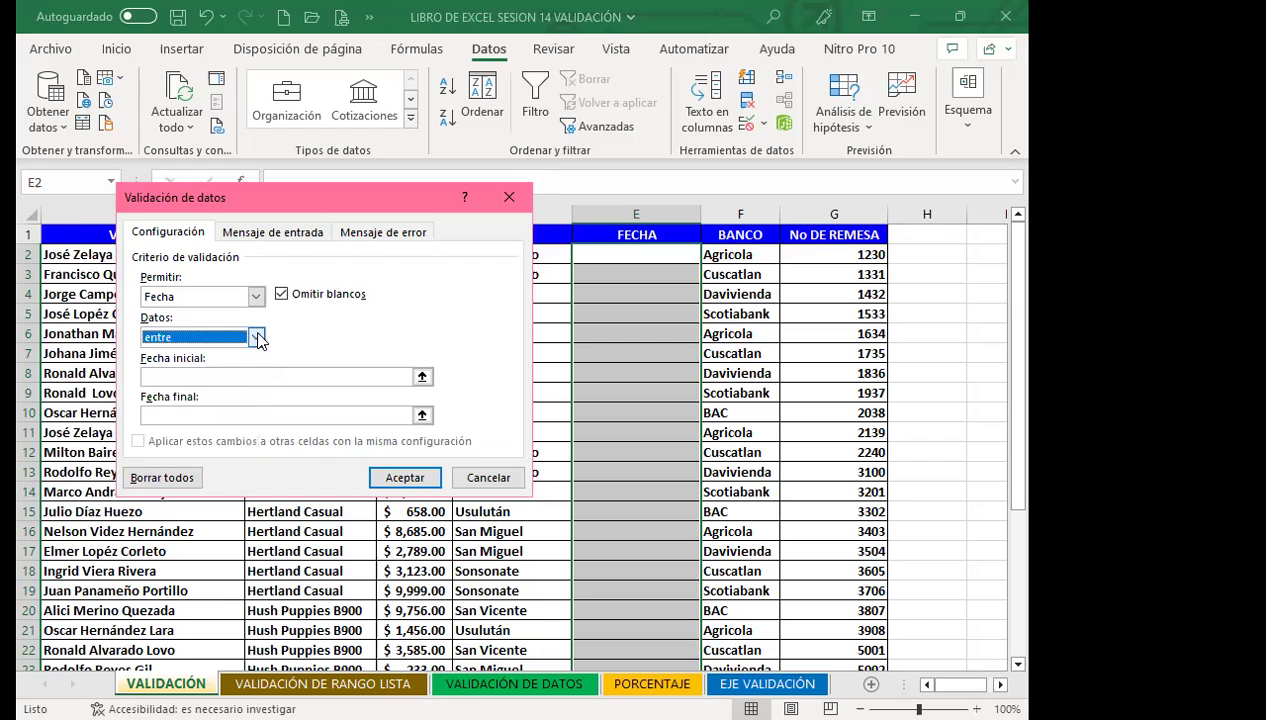
Step: Enter the start date 1/5/2023 and end date 31/5/2023 for the FECHA validation
left_click(160, 375)
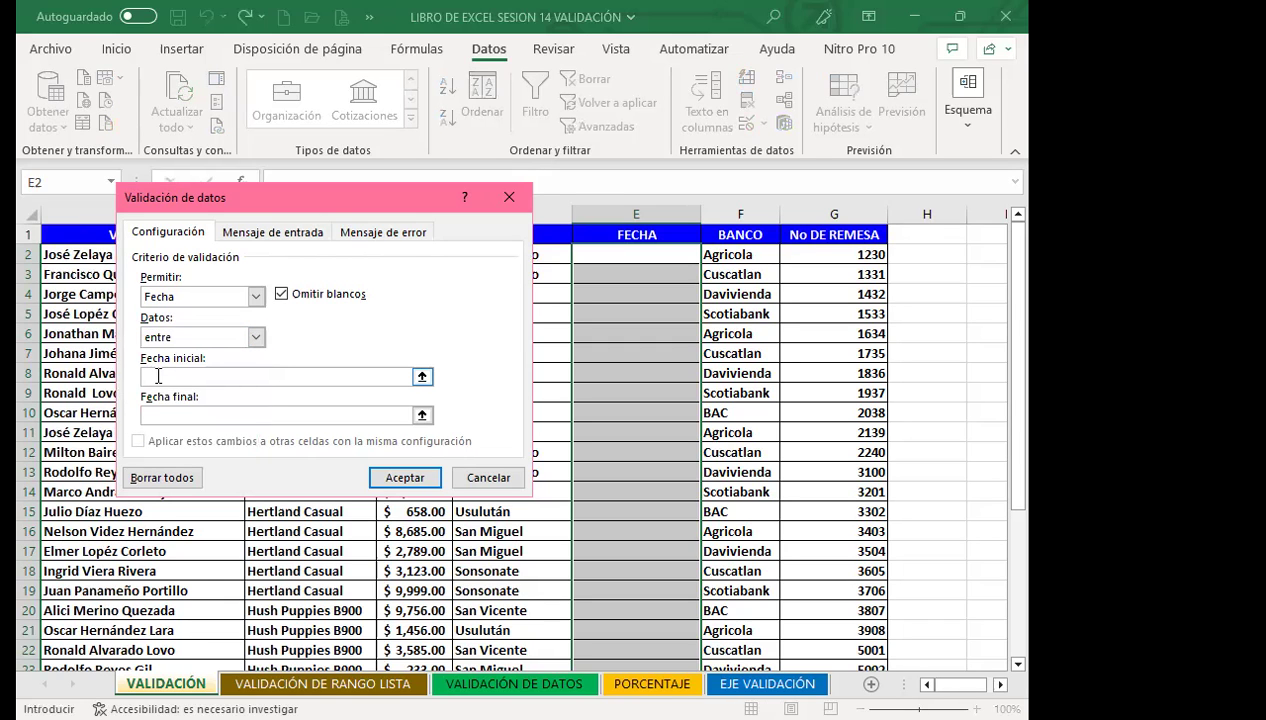
type("1")
type("/1/2023")
left_click(166, 414)
type("31/5/2023")
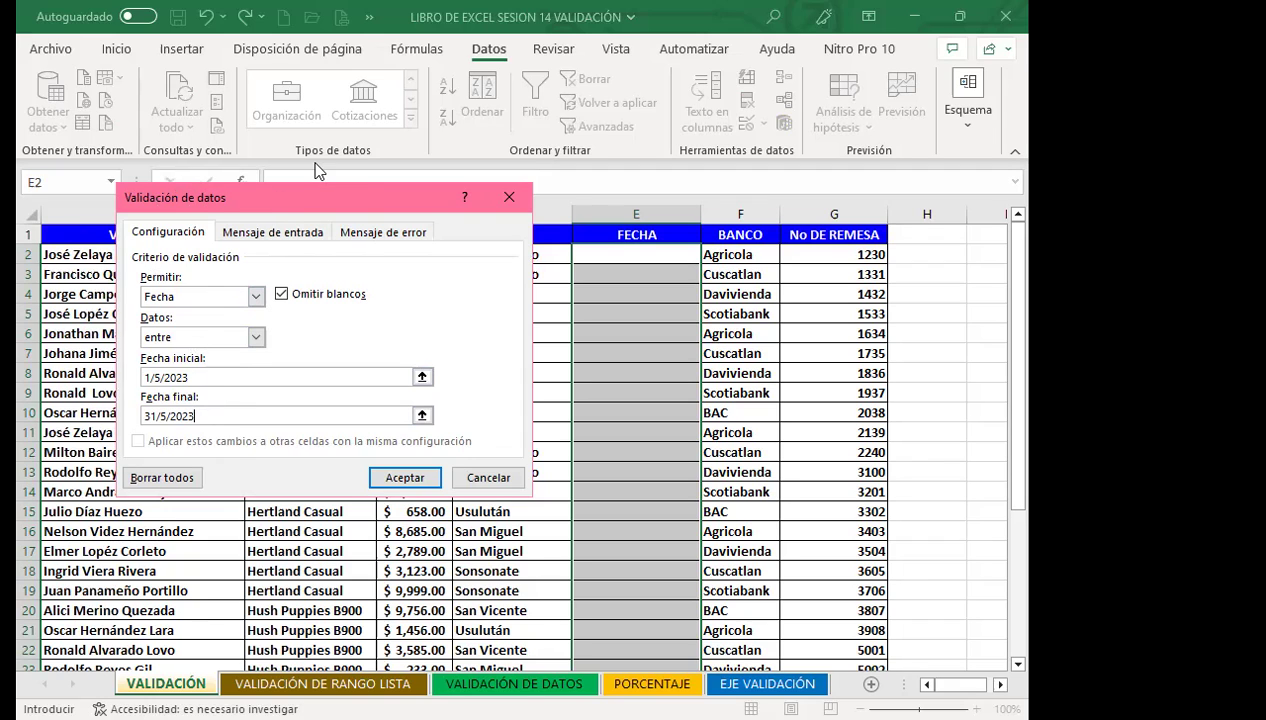
left_click_drag(312, 161, 350, 131)
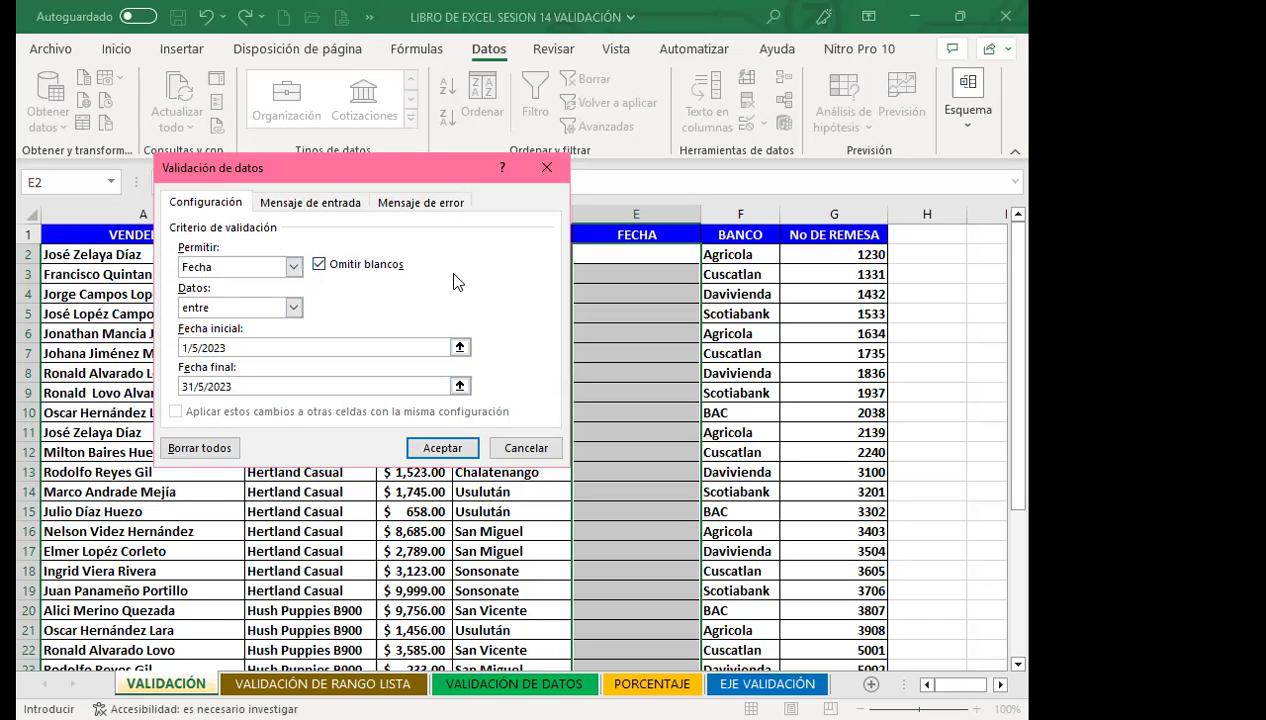
Step: Apply the rule and test it by entering 12/6/2022 in E2, which triggers the error alert
left_click(432, 444)
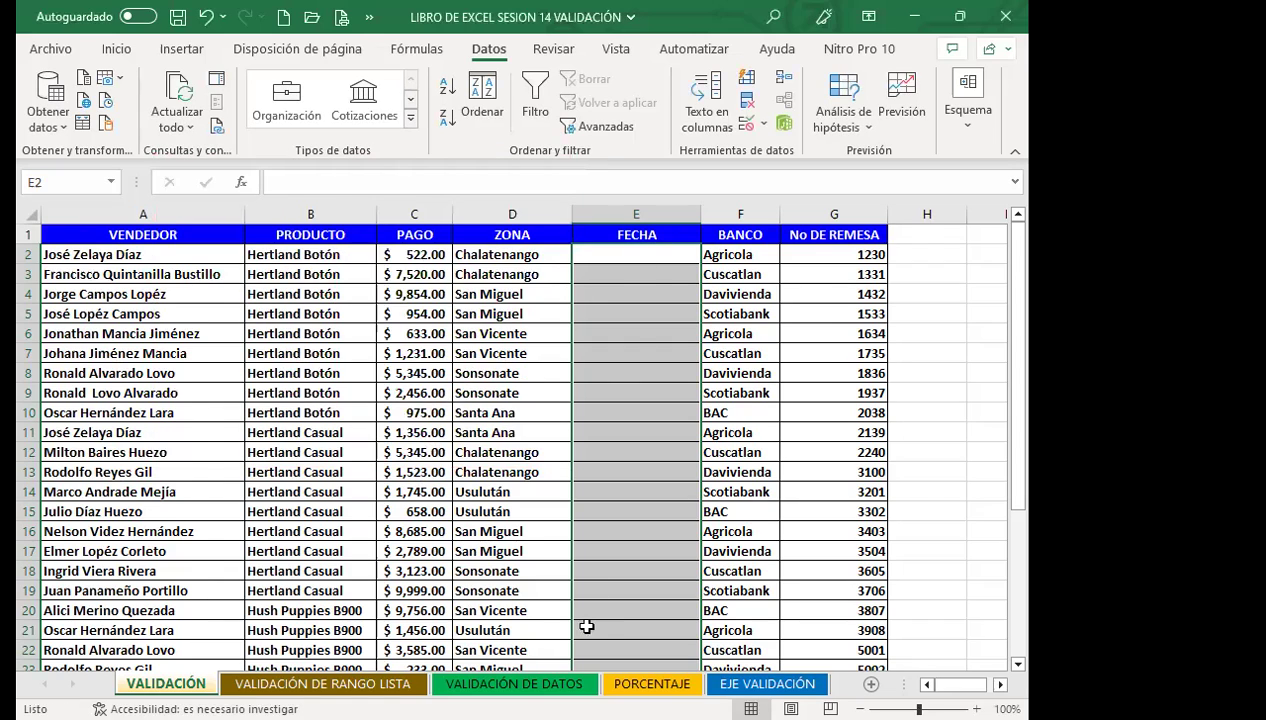
scroll(590, 622, "down", 6)
scroll(592, 615, "up", 6)
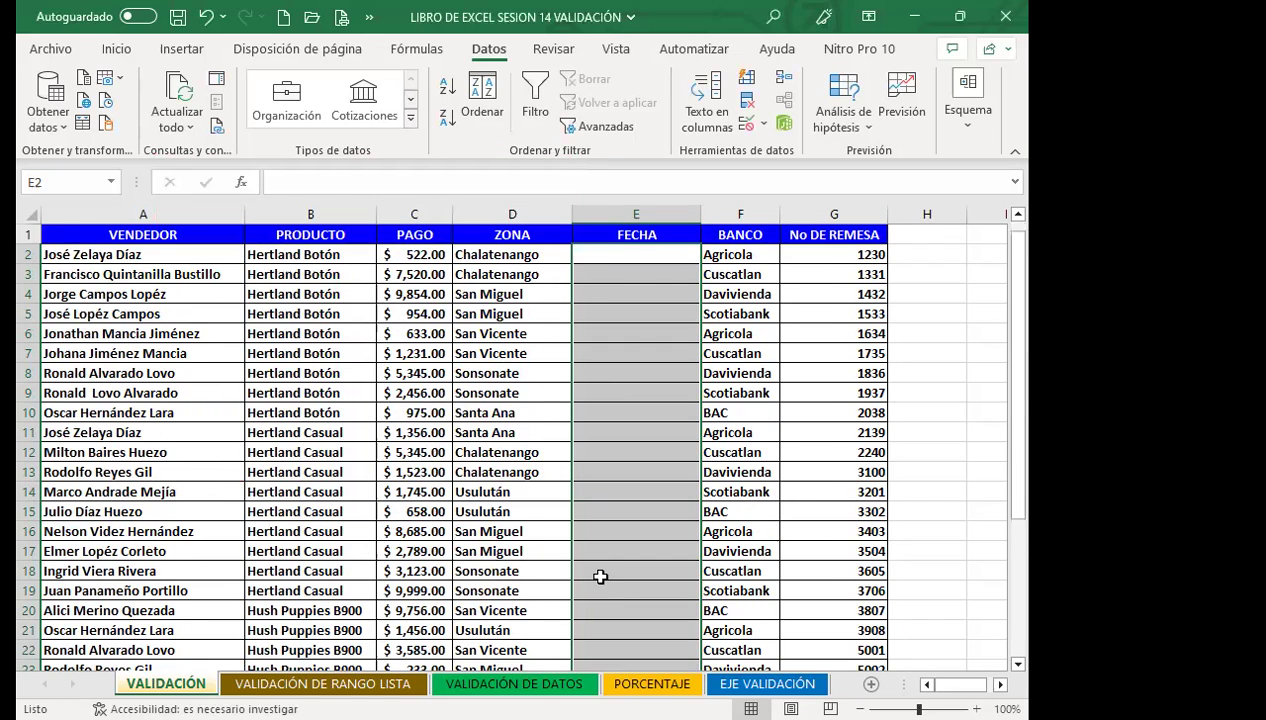
left_click(595, 254)
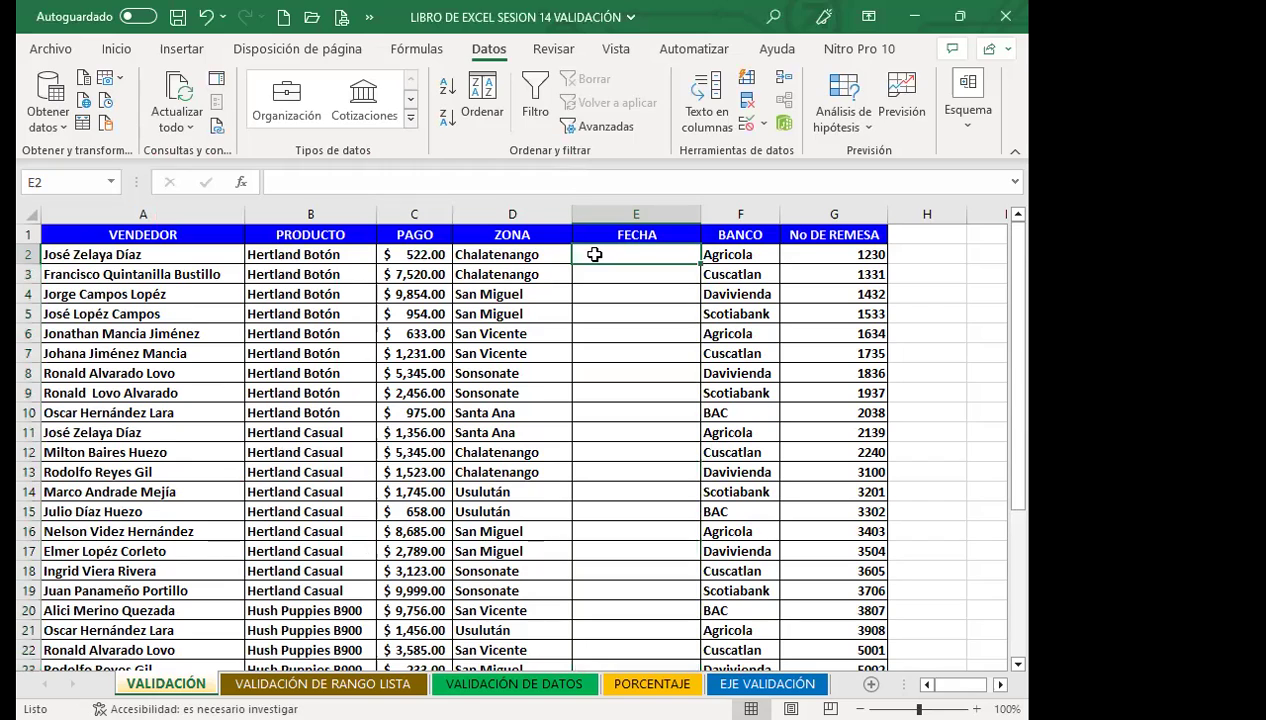
type("12/6/2022")
key("Return")
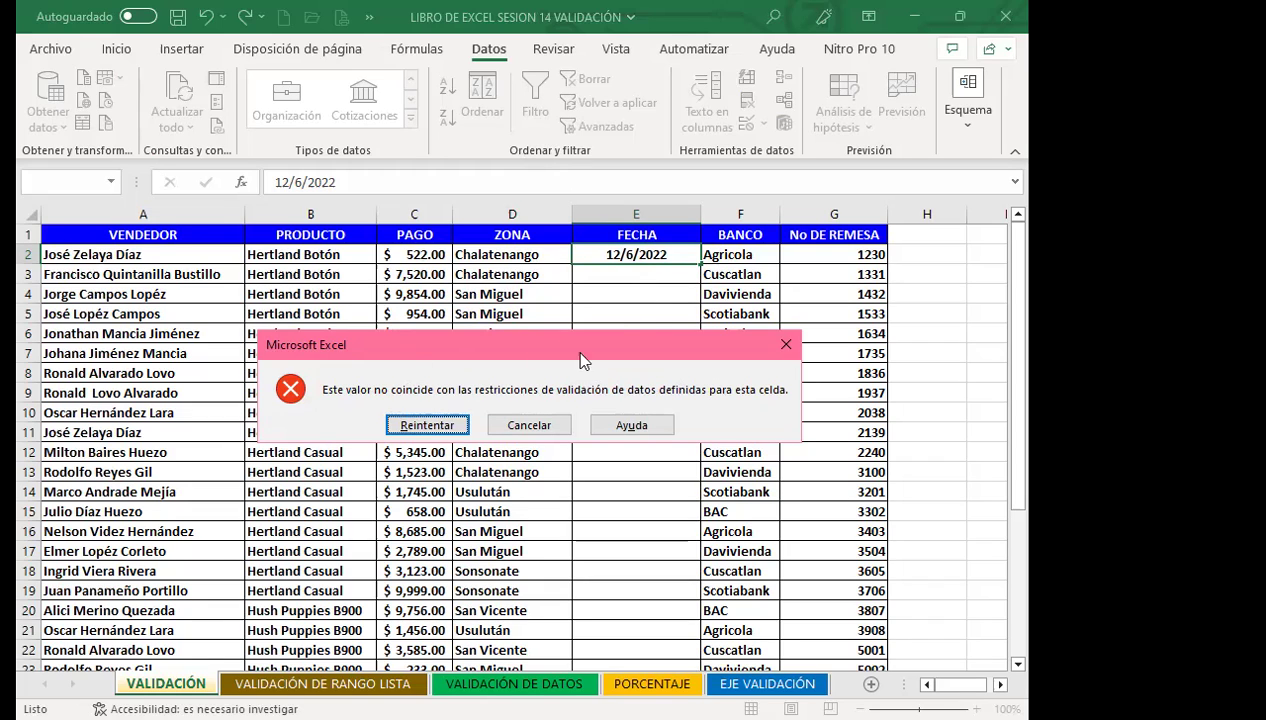
Step: Discard the rejected 12/6/2022 entry and select the FECHA cells E2:E32
left_click(529, 428)
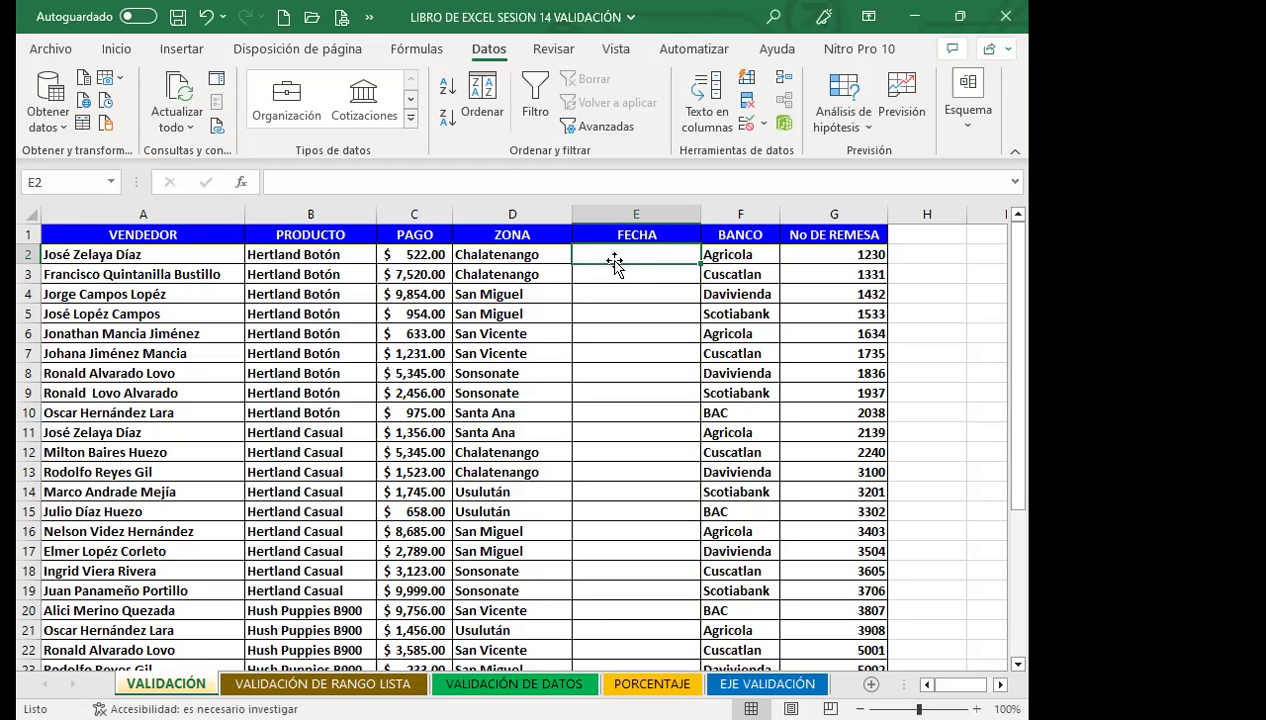
mouse_move(604, 250)
left_mouse_down()
mouse_move(625, 683)
mouse_move(628, 640)
mouse_move(628, 652)
left_mouse_up()
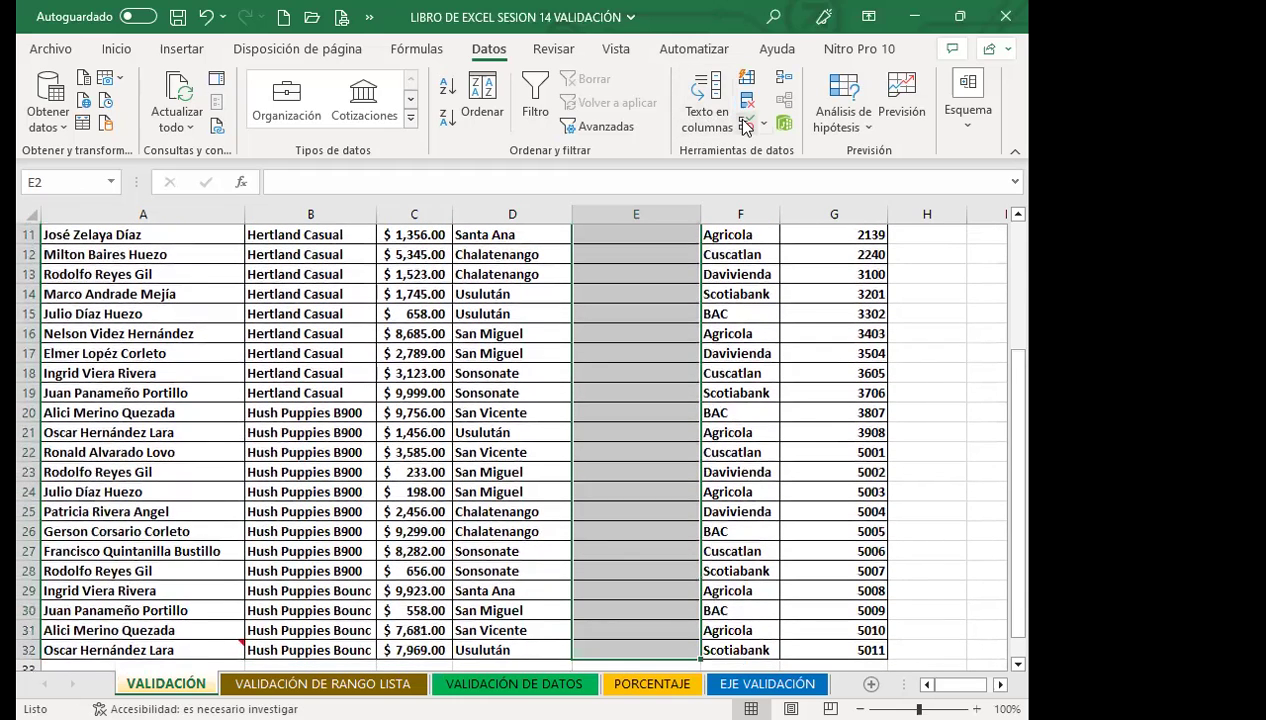
Step: Add input message 'FECHAS' / 'DEBE DE COLOCAR UNA FECHA CORRECTA' to the selected date cells
left_click(288, 205)
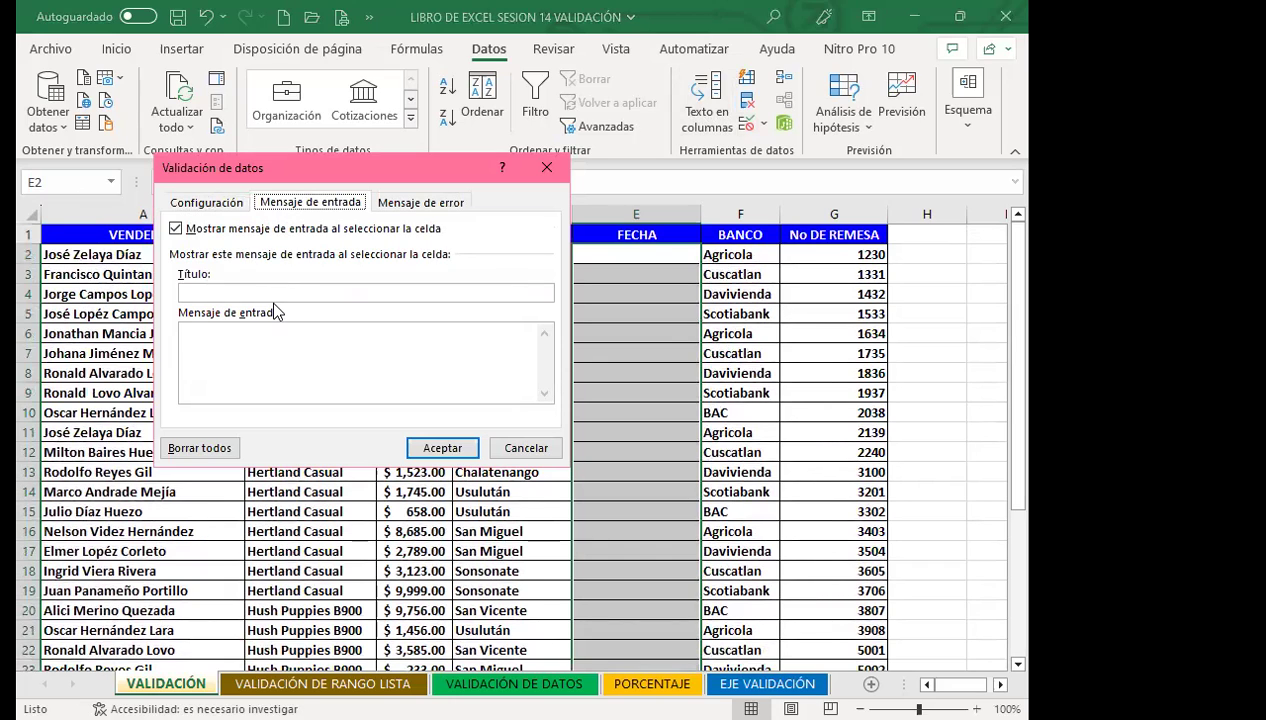
left_click(215, 291)
type("FECHAS")
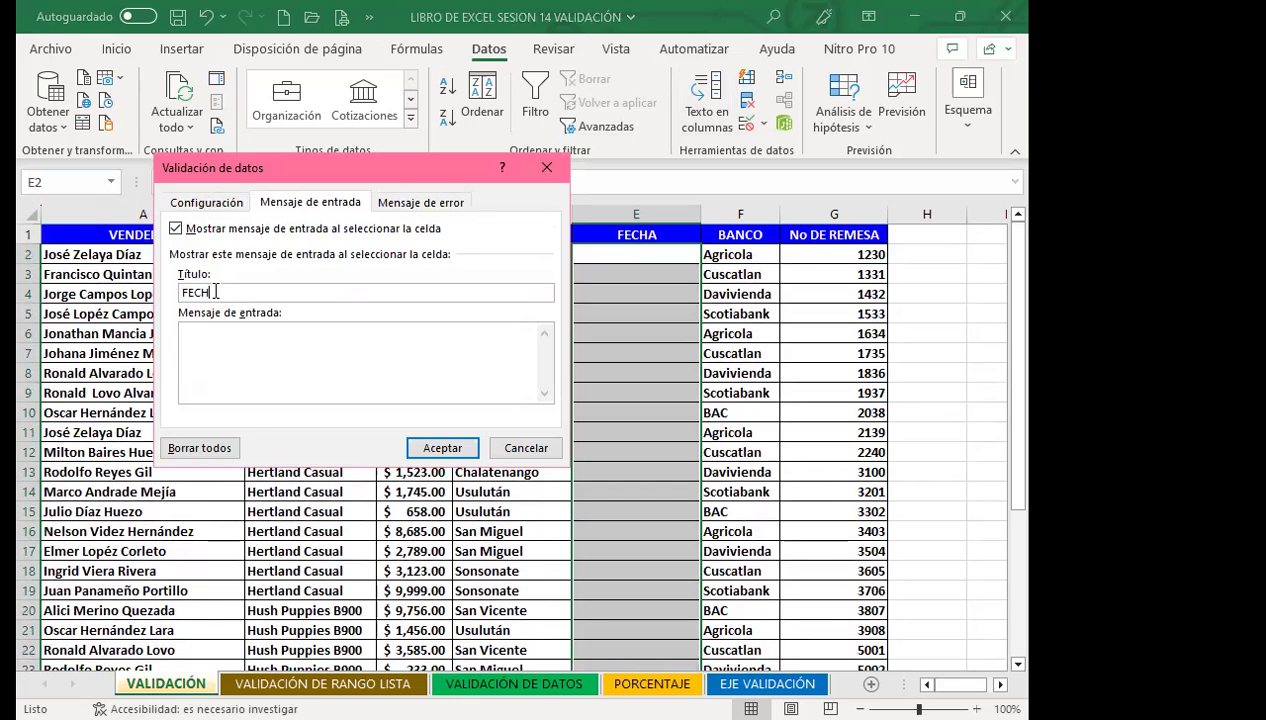
left_click(211, 346)
type("DEBE DE COLOCAR UNA FECHA CORRECTA")
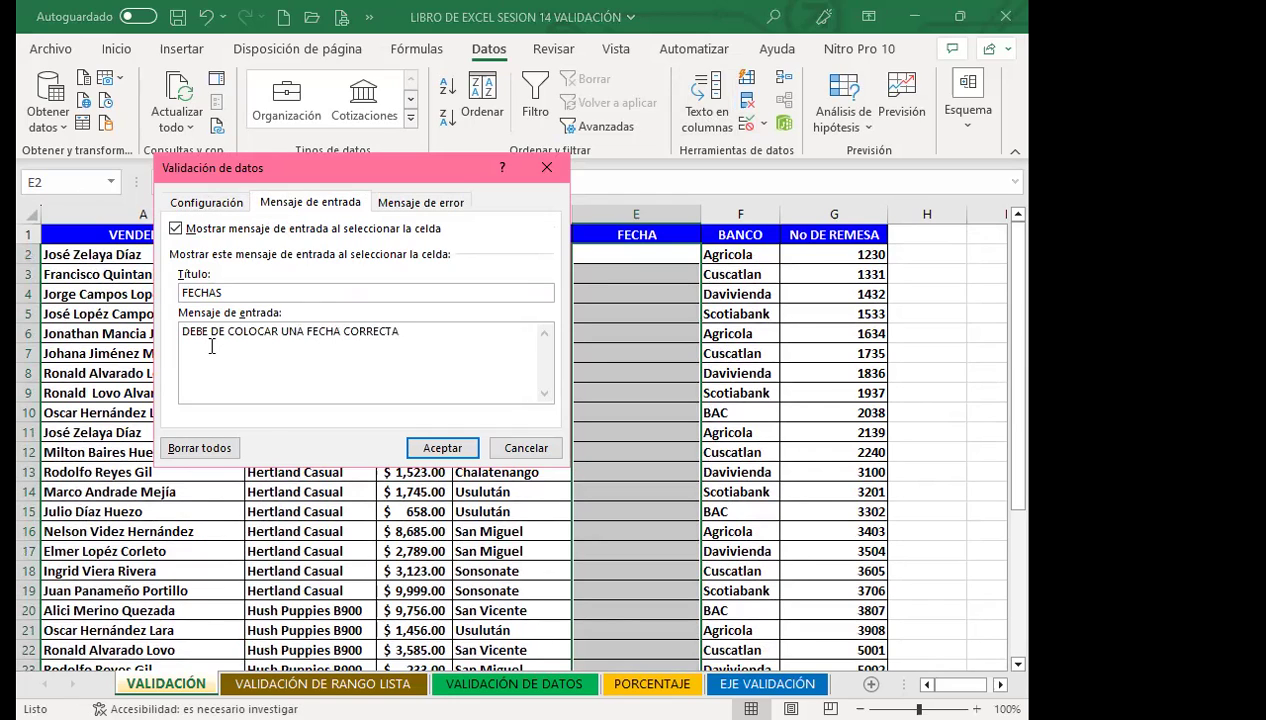
left_click(443, 455)
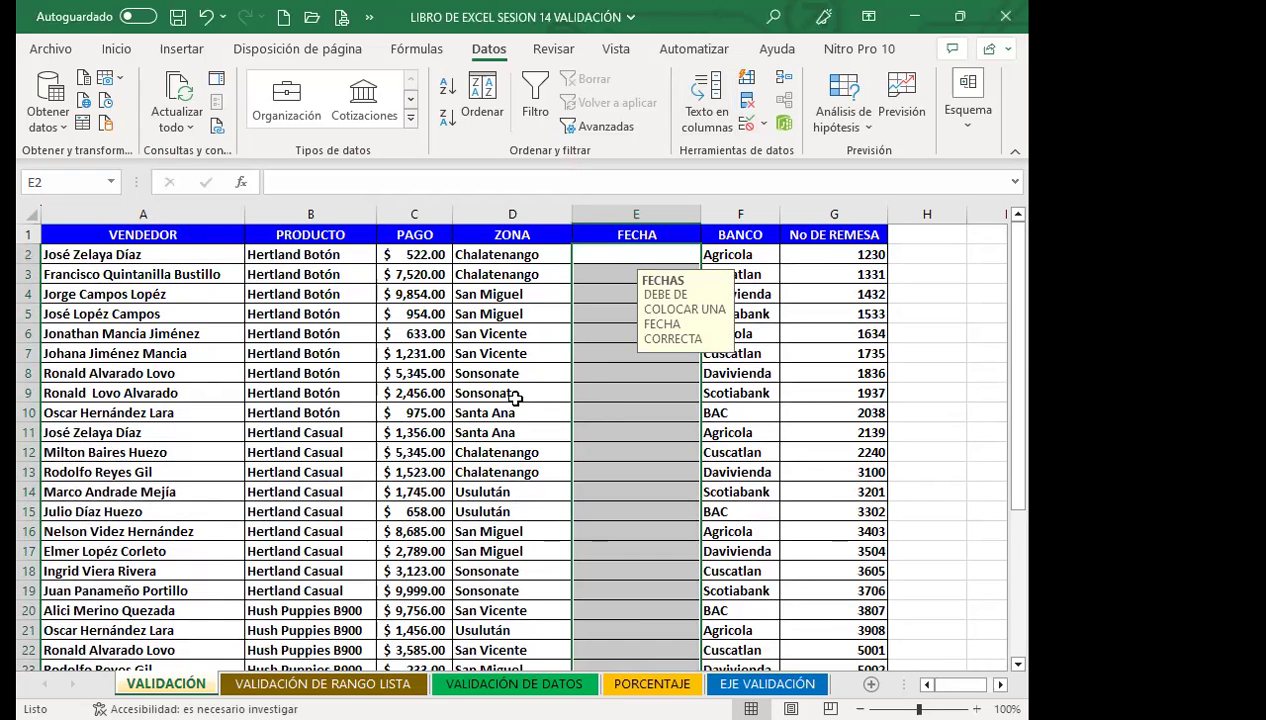
left_click(495, 393)
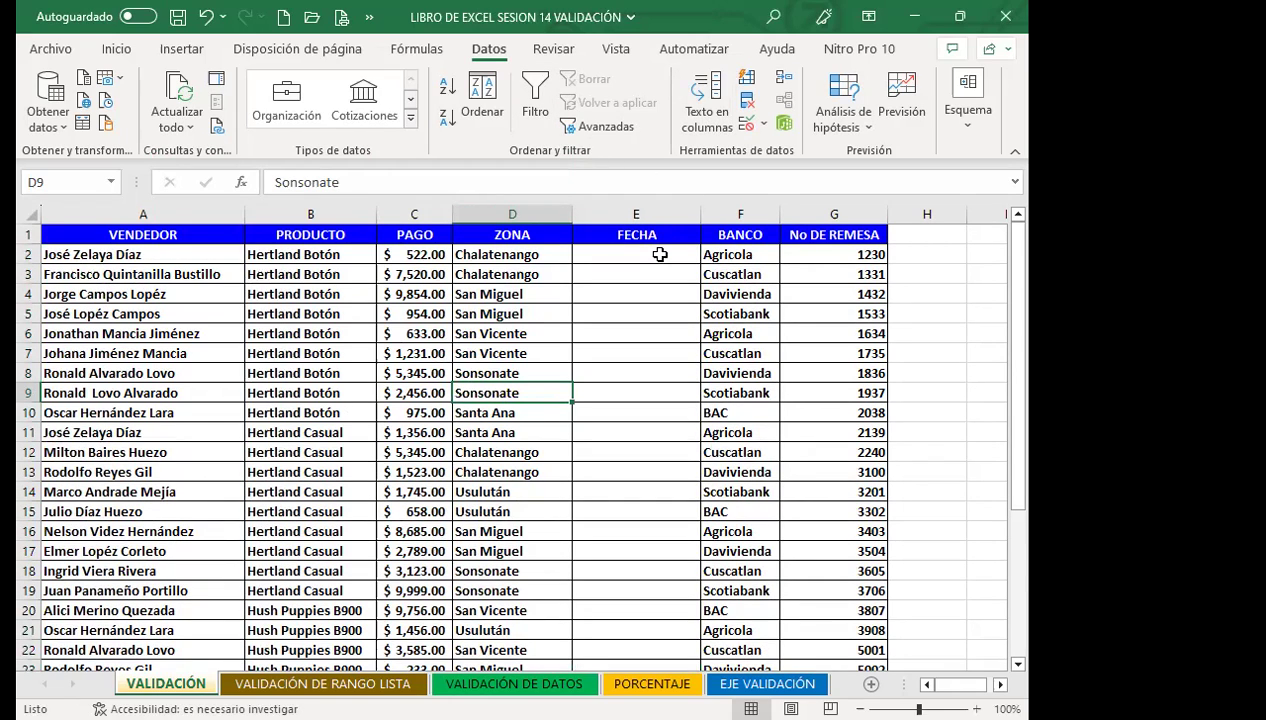
Step: Check the FECHAS prompt on E2, E6 and E10, then enter 1/5/2023 in E2
left_click(660, 255)
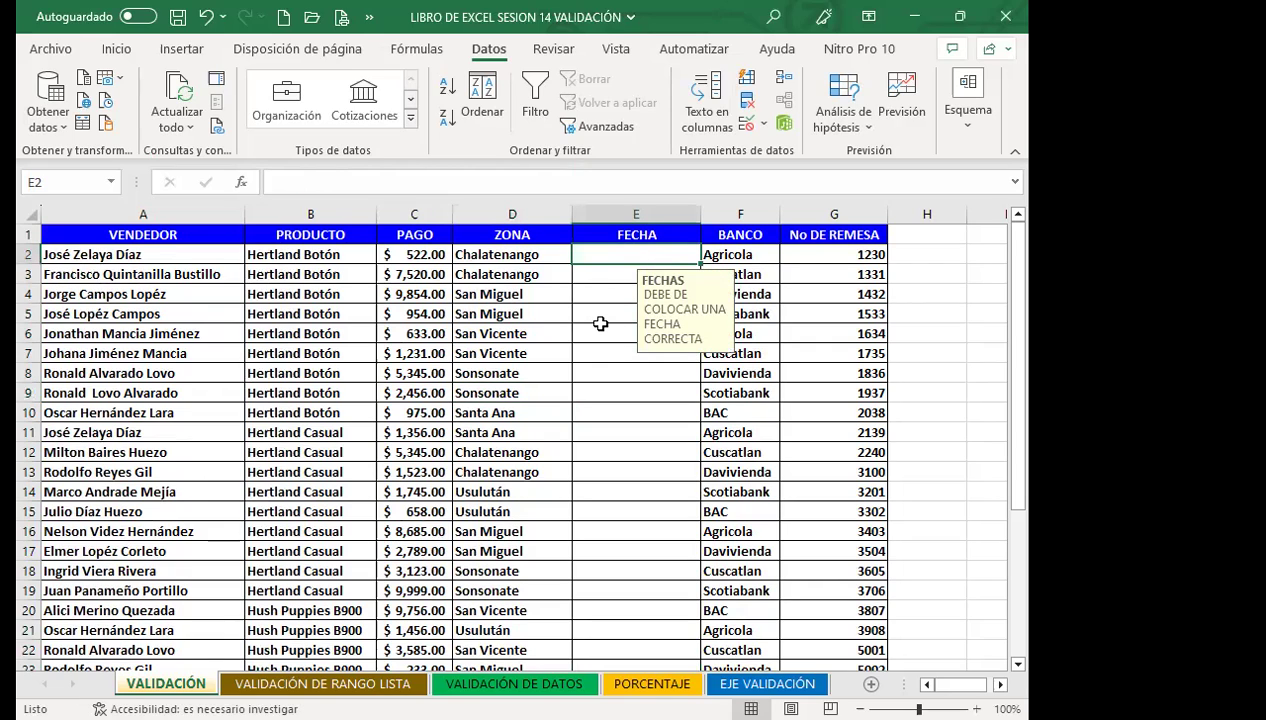
left_click(598, 328)
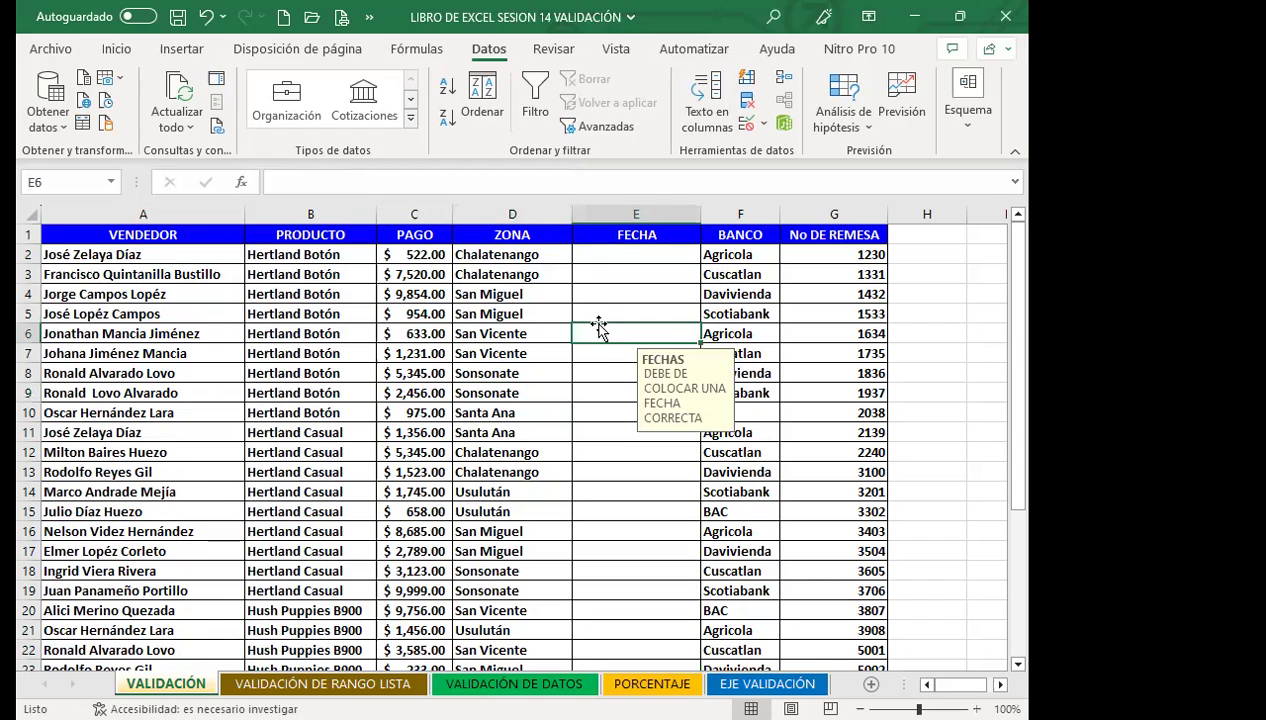
left_click(596, 404)
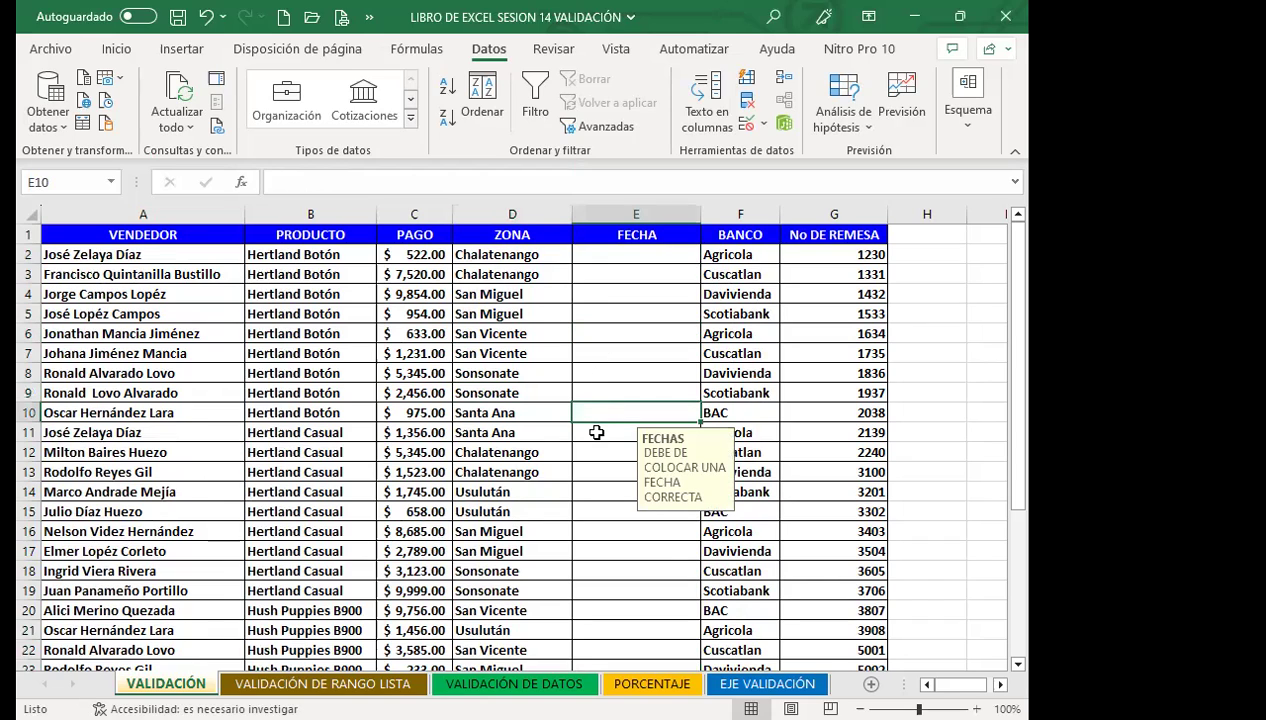
left_click(591, 254)
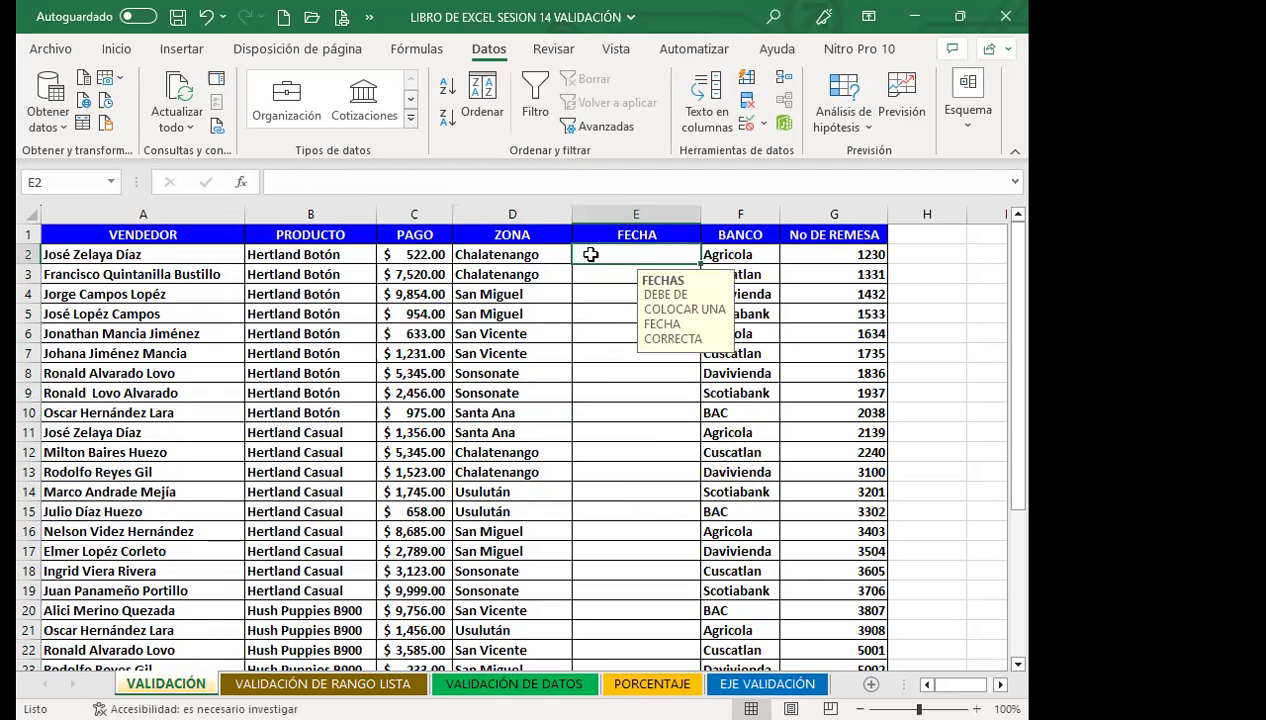
type("1/5/2023")
key("Return")
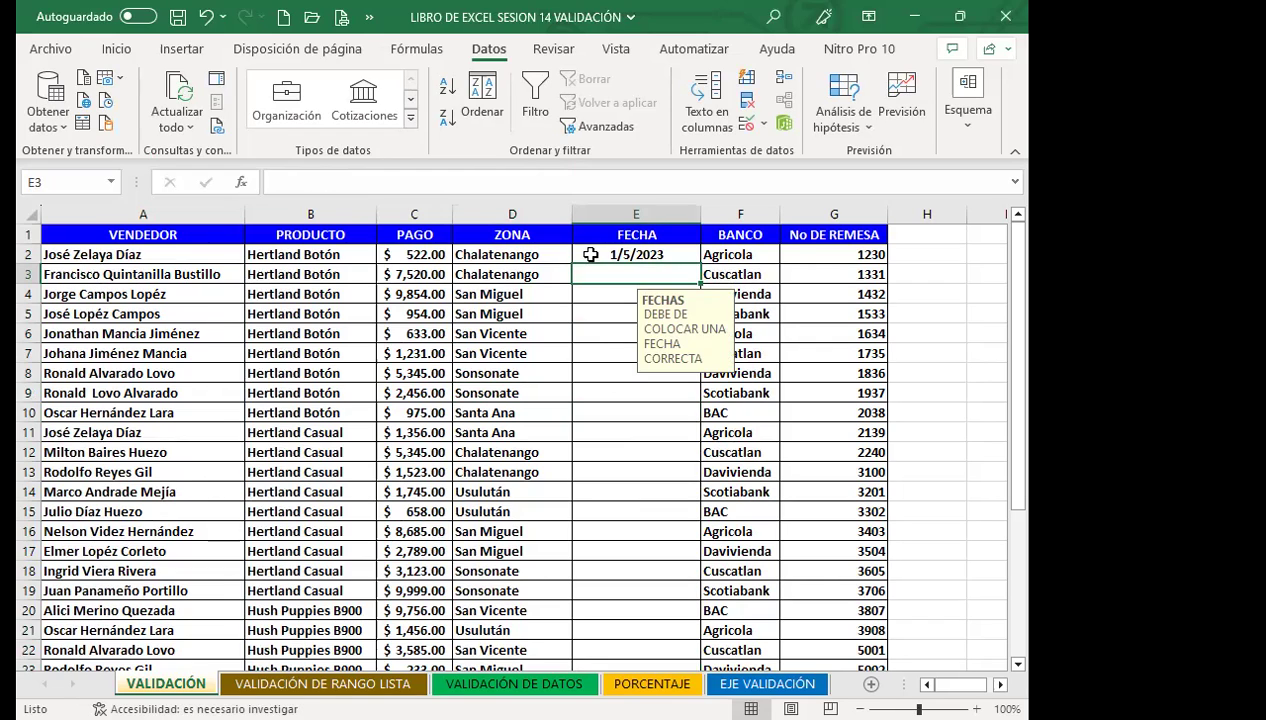
Step: Test 1/6/2023 in E3, cancel the rejection, clear E2 and reselect E2:E32
type("/6/2023")
key("Return")
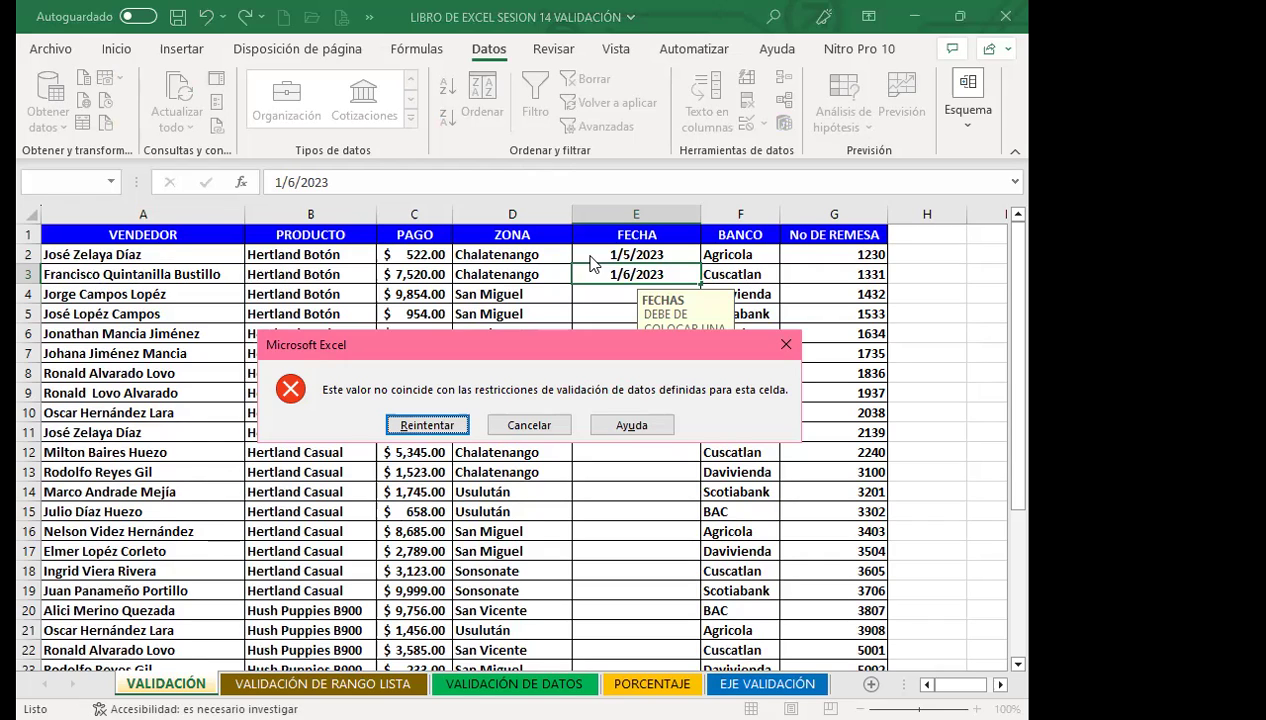
left_click(526, 424)
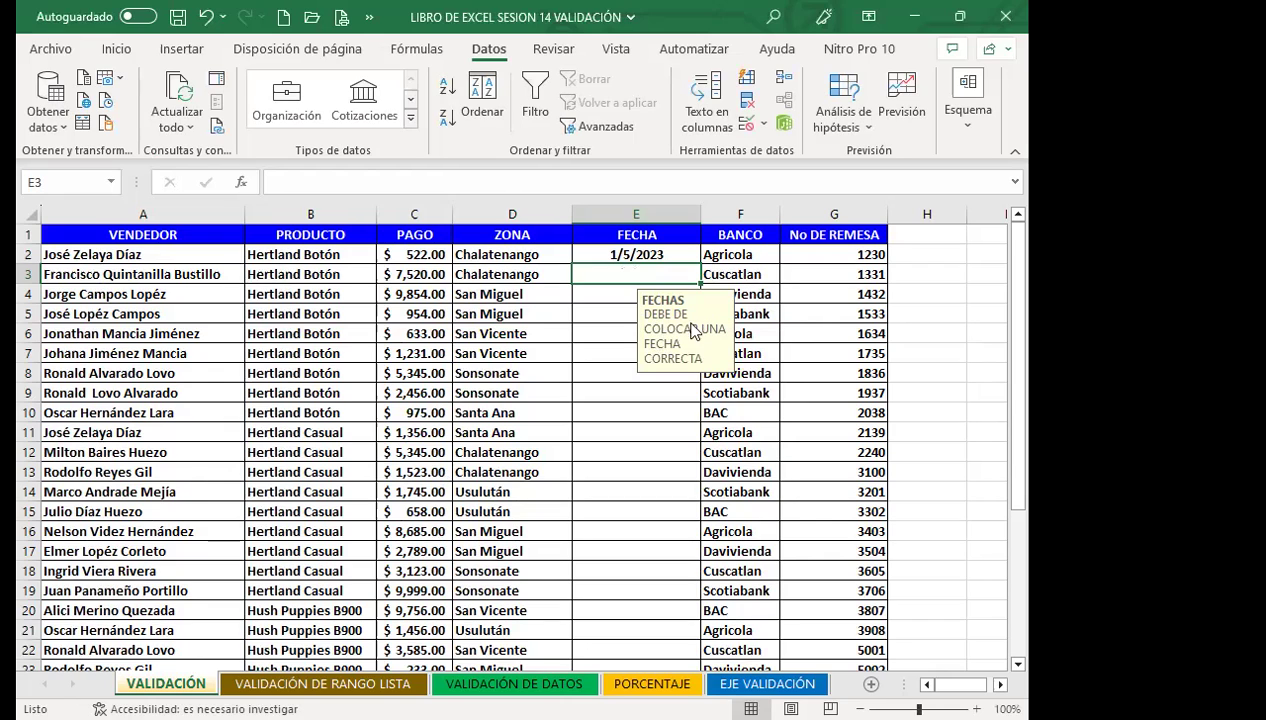
left_click(594, 254)
key("Delete")
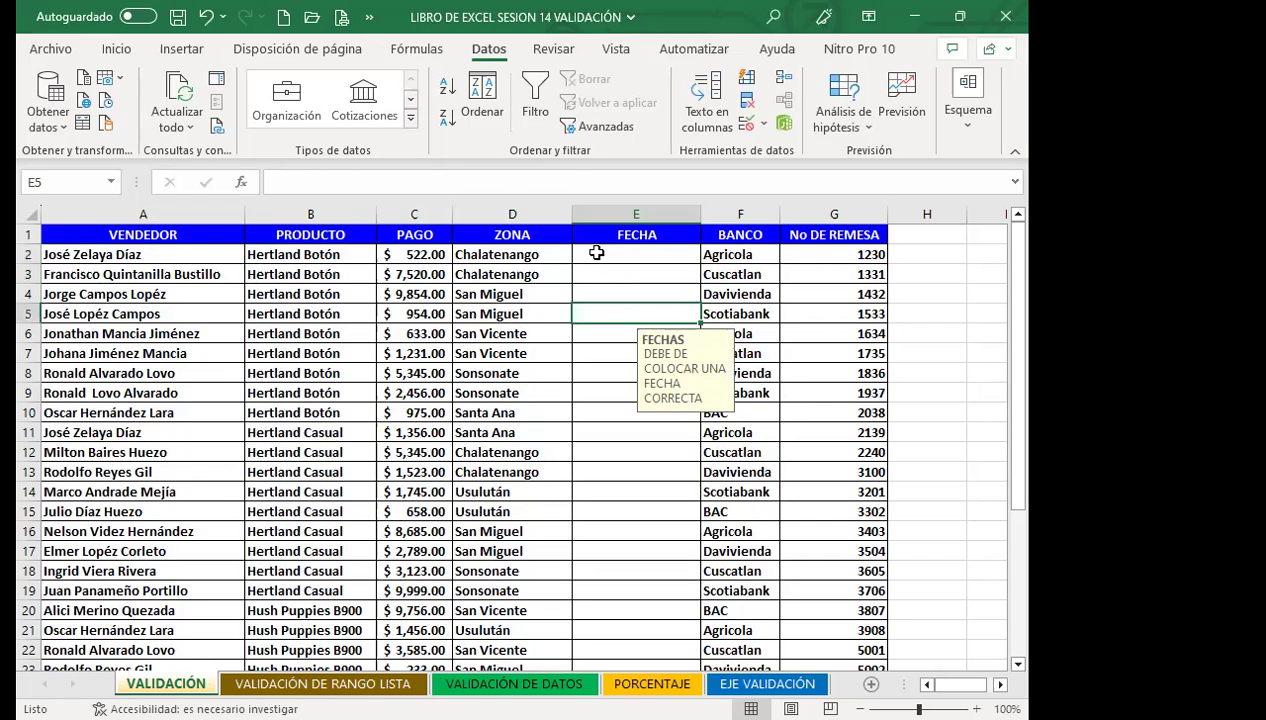
mouse_move(596, 252)
left_mouse_down()
mouse_move(616, 638)
mouse_move(646, 657)
left_mouse_up()
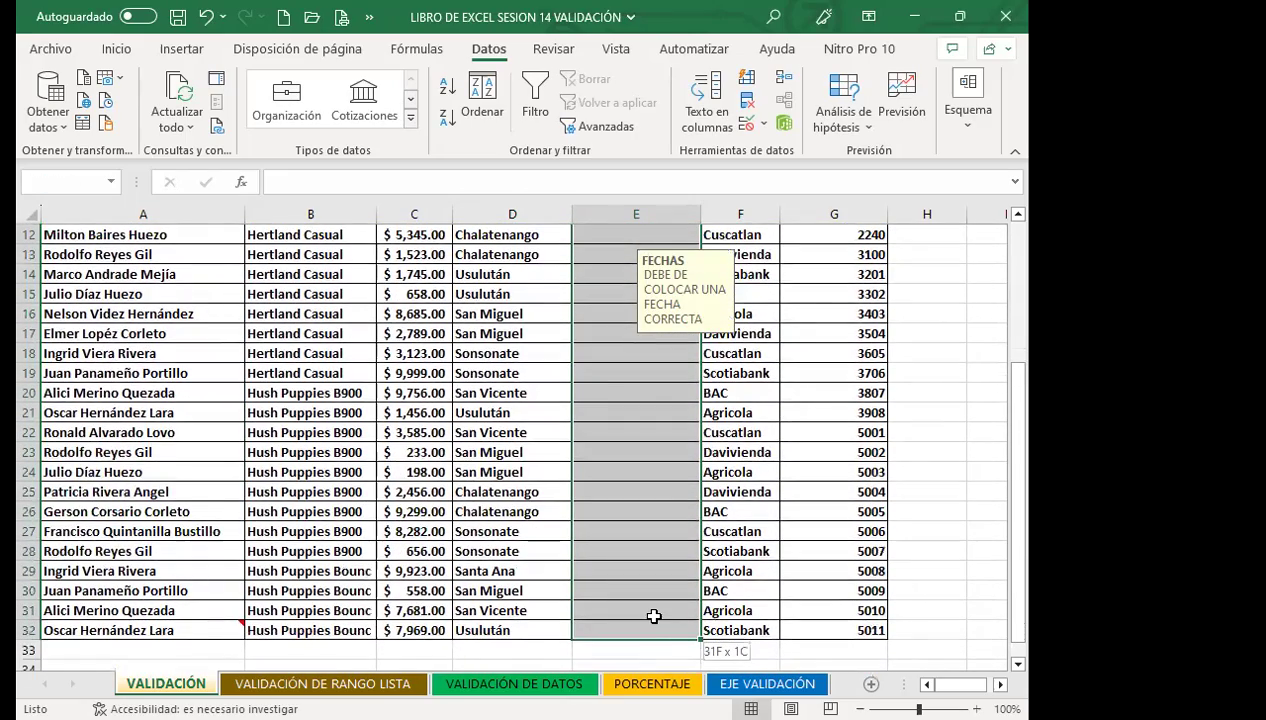
Step: Open the date cells' error alert settings, keeping the Alto style
left_click(745, 127)
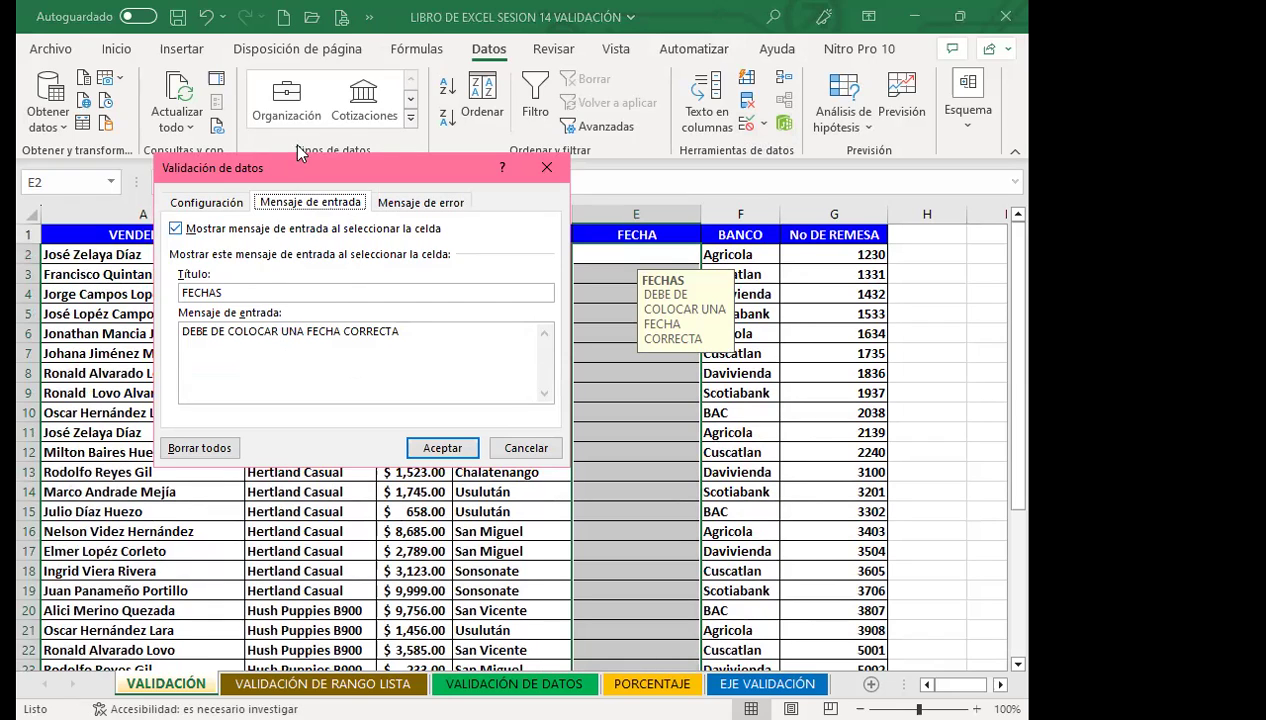
left_click(412, 203)
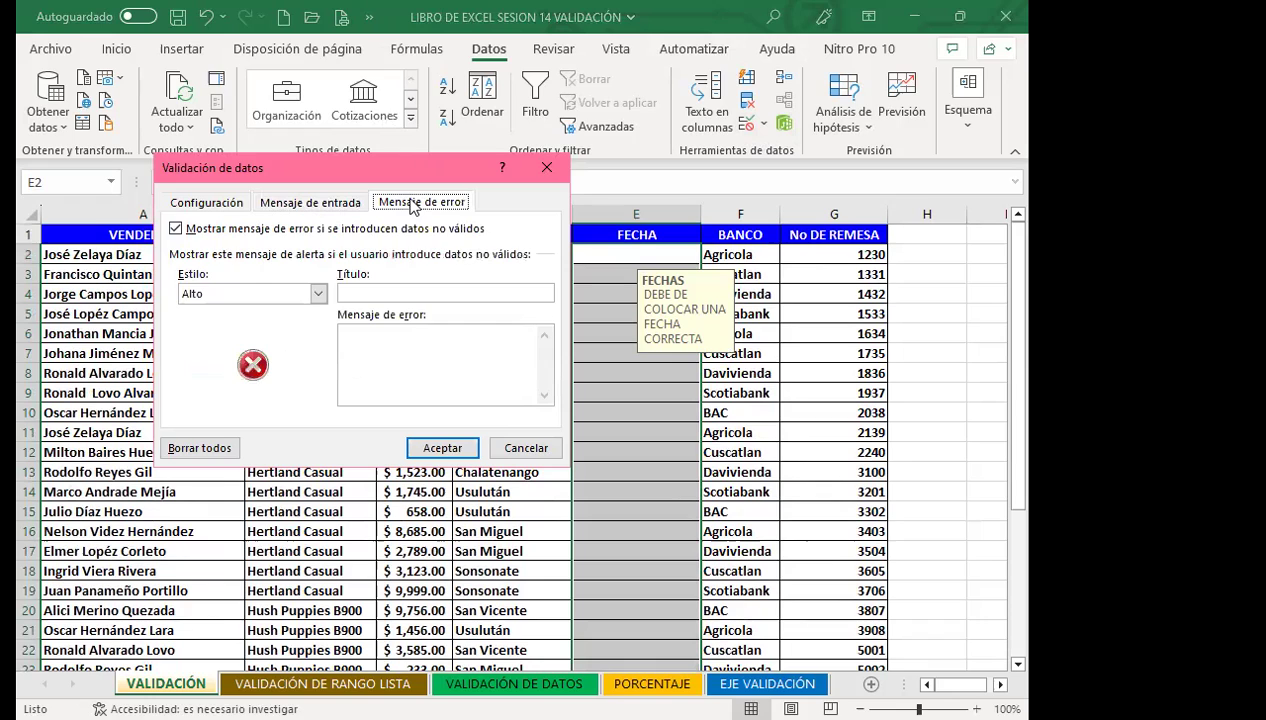
left_click(318, 294)
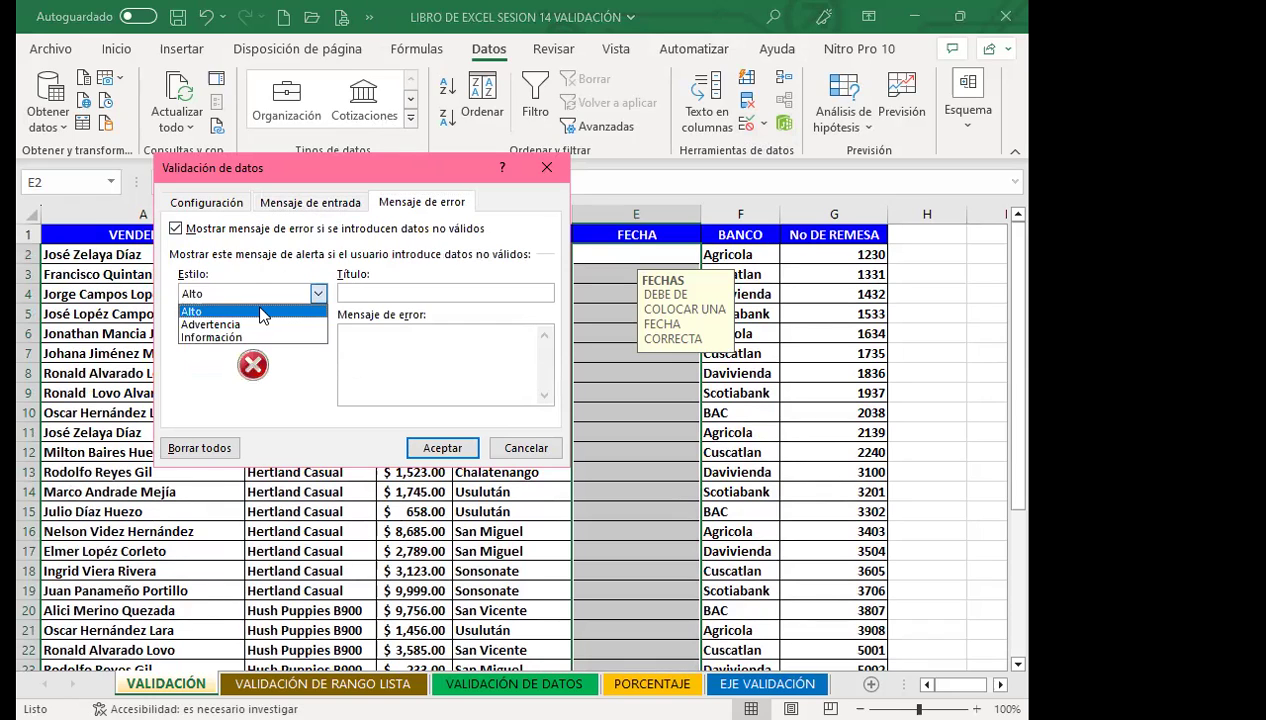
left_click(258, 311)
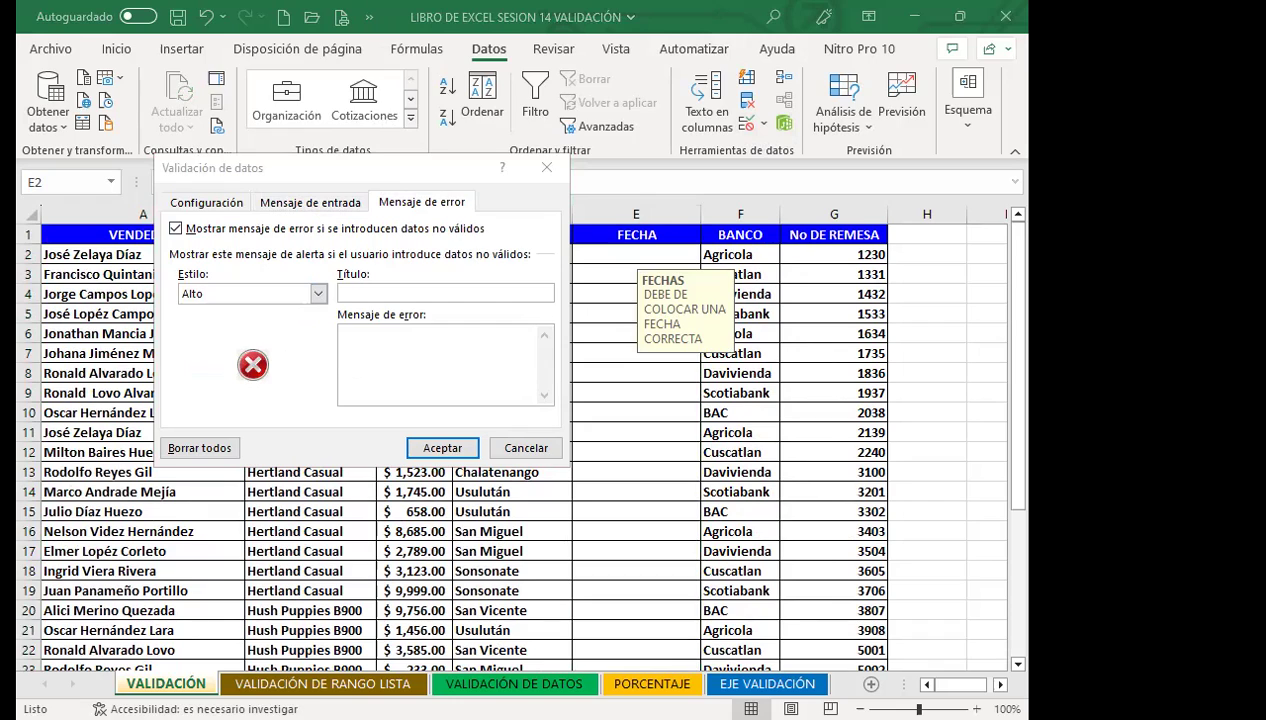
left_click(476, 179)
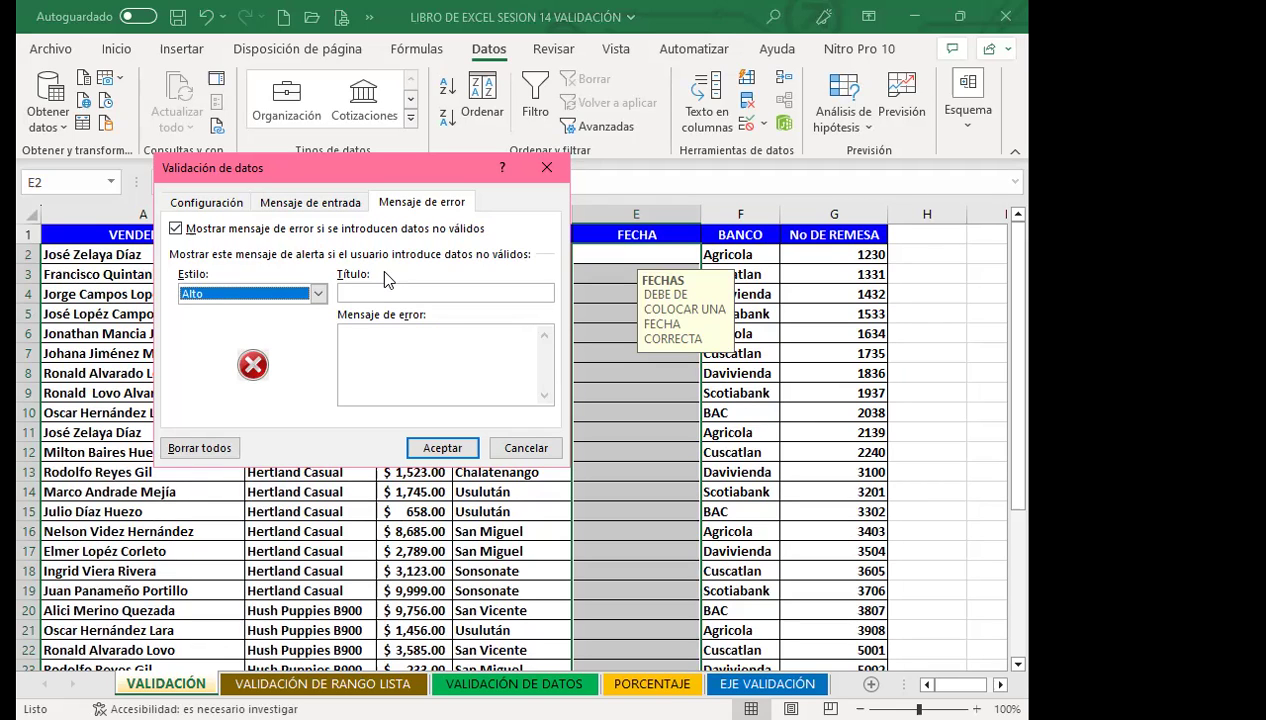
left_click(316, 296)
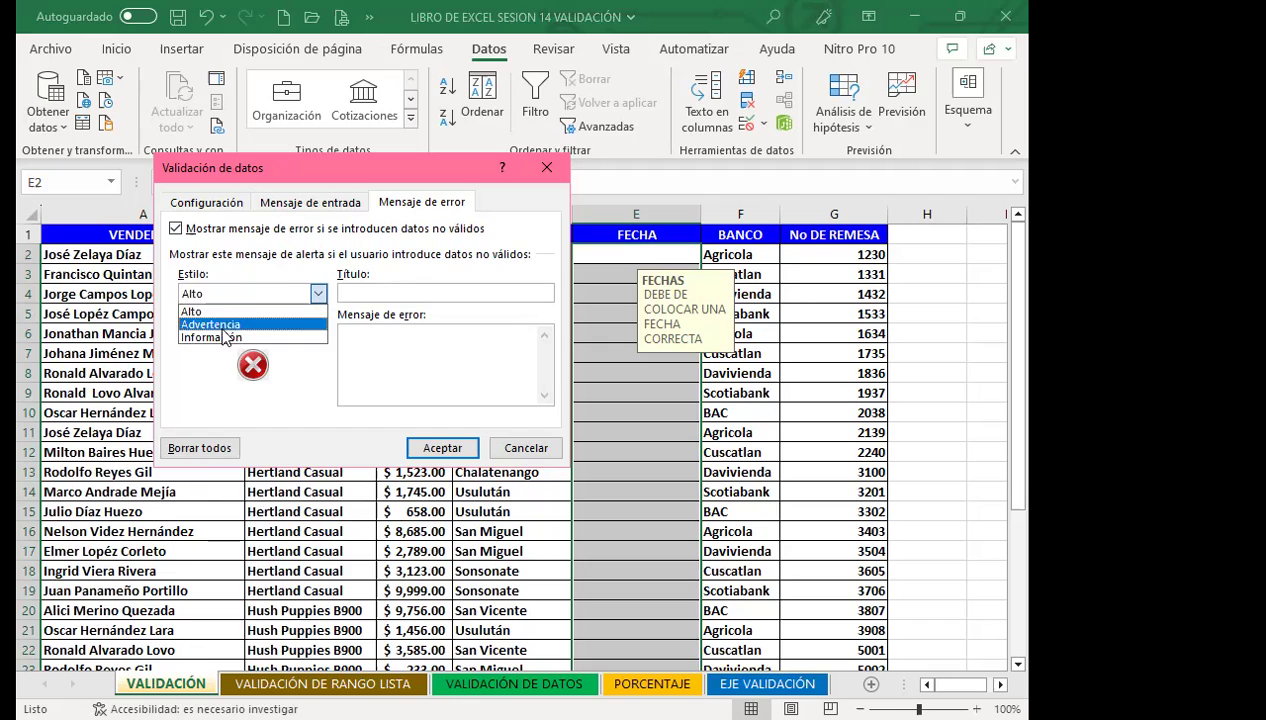
left_click(208, 292)
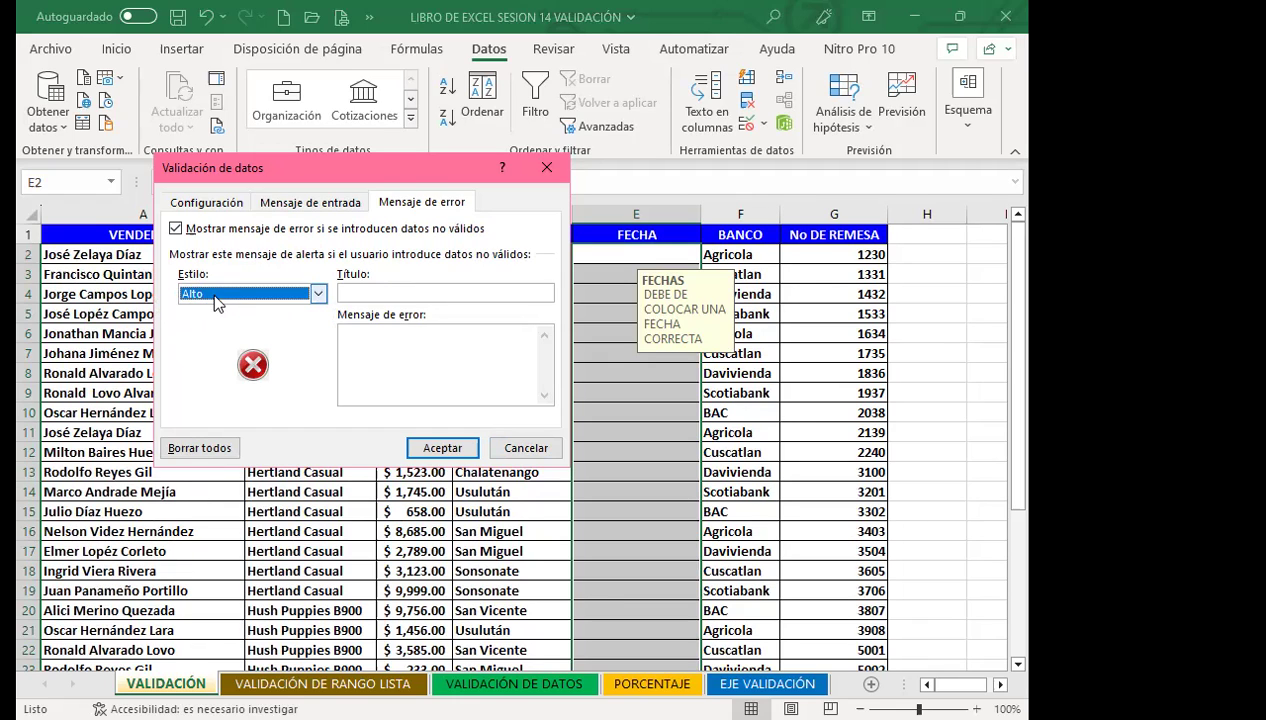
Step: Title the alert 'FECHAS DEL MES DE MAYO' with a May-2023-only message, and apply
left_click(381, 291)
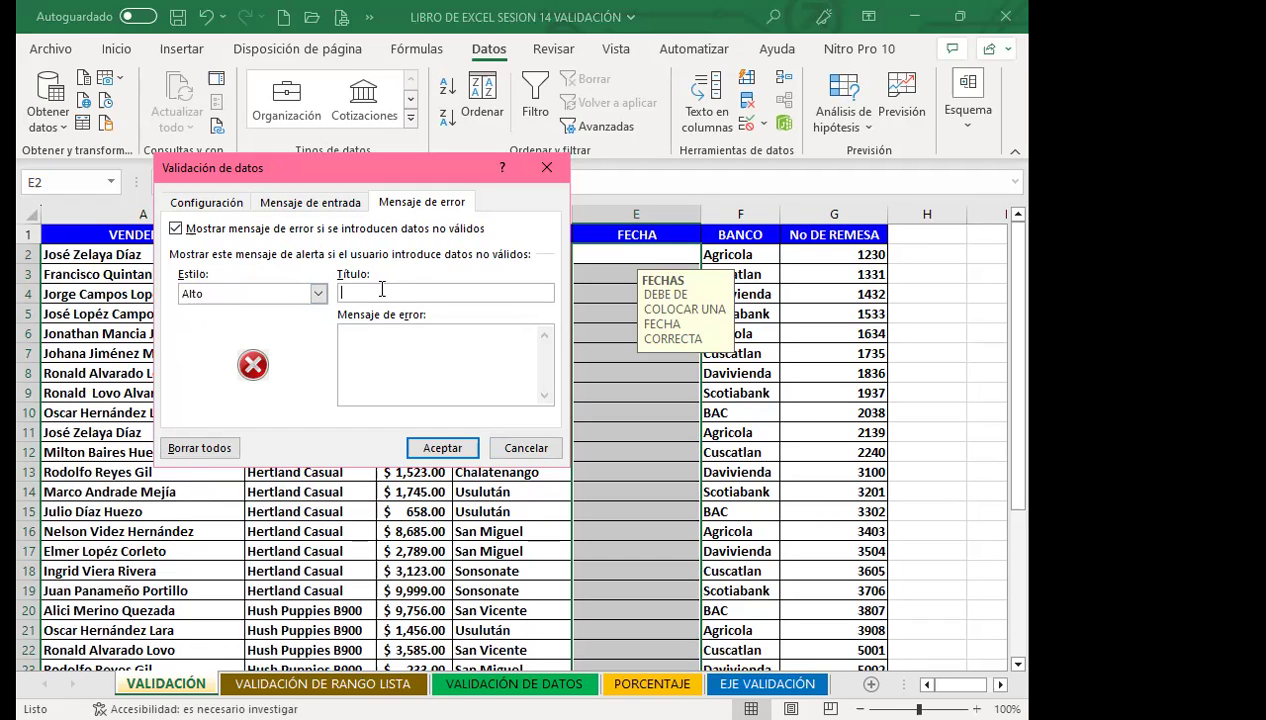
type("FECH")
type("AS DEL MES DE MAYO")
left_click(373, 340)
type("DEBE DE INTRODUCIR FECHAS FD")
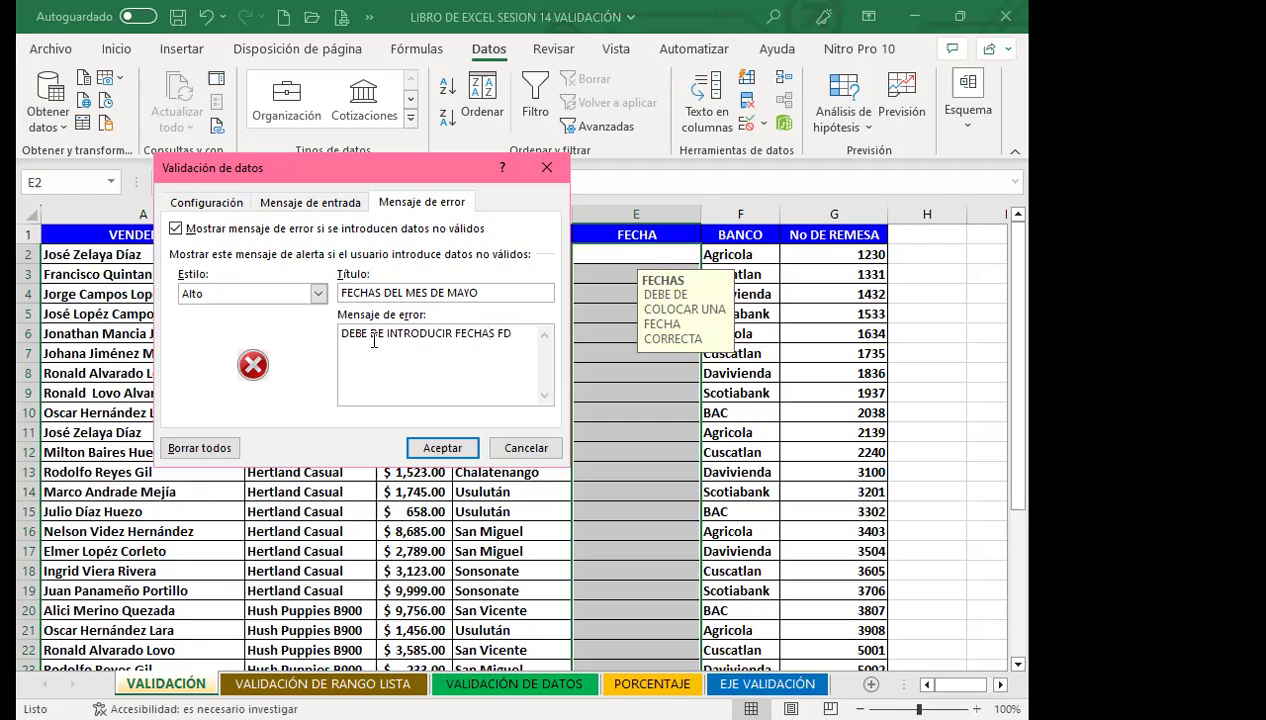
key("BackSpace")
key("BackSpace")
type("DEL MES DE MAYO DELA ÑO 2023")
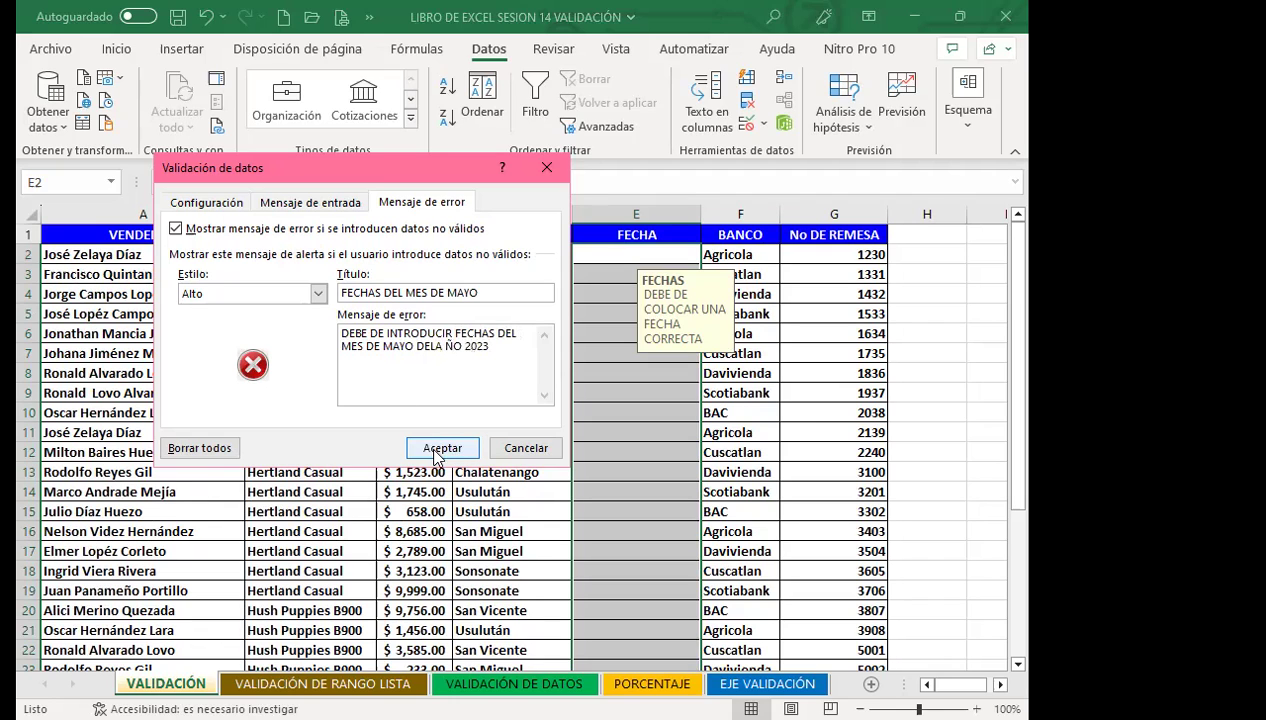
left_click(440, 450)
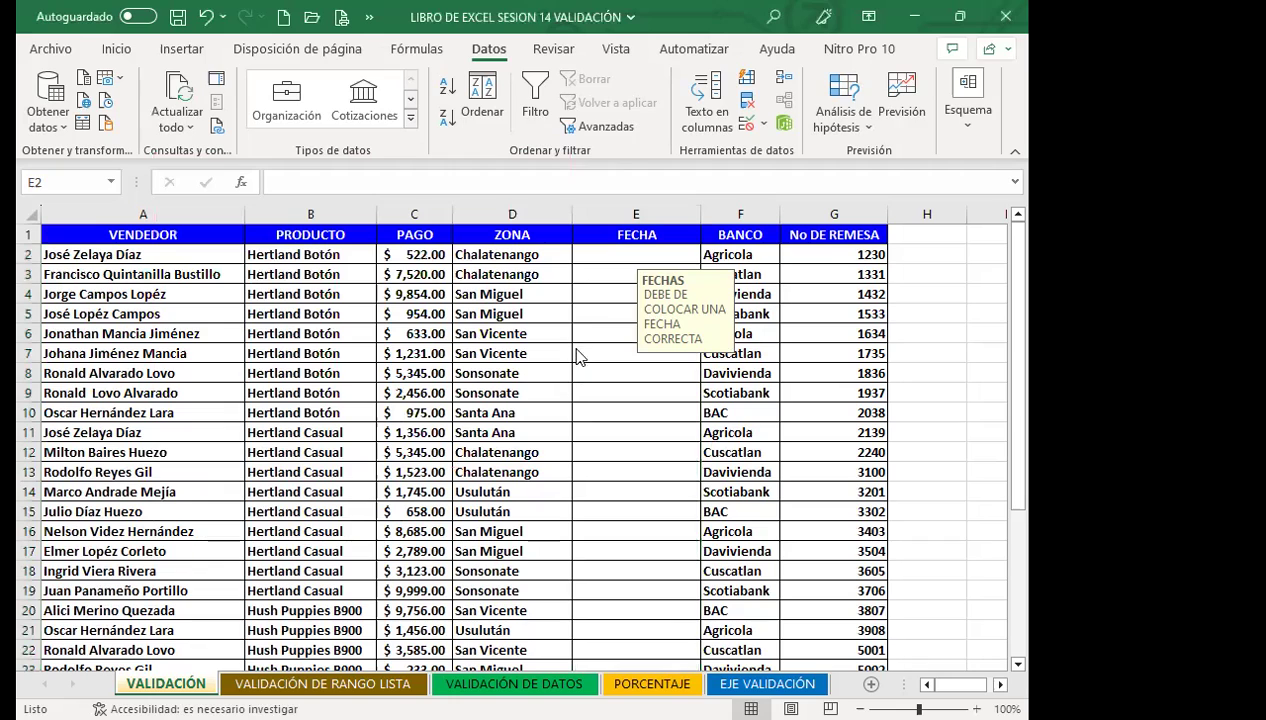
Step: Test the rule with 12/4/2022 in E2, then retry after the May-only alert
left_click(602, 253)
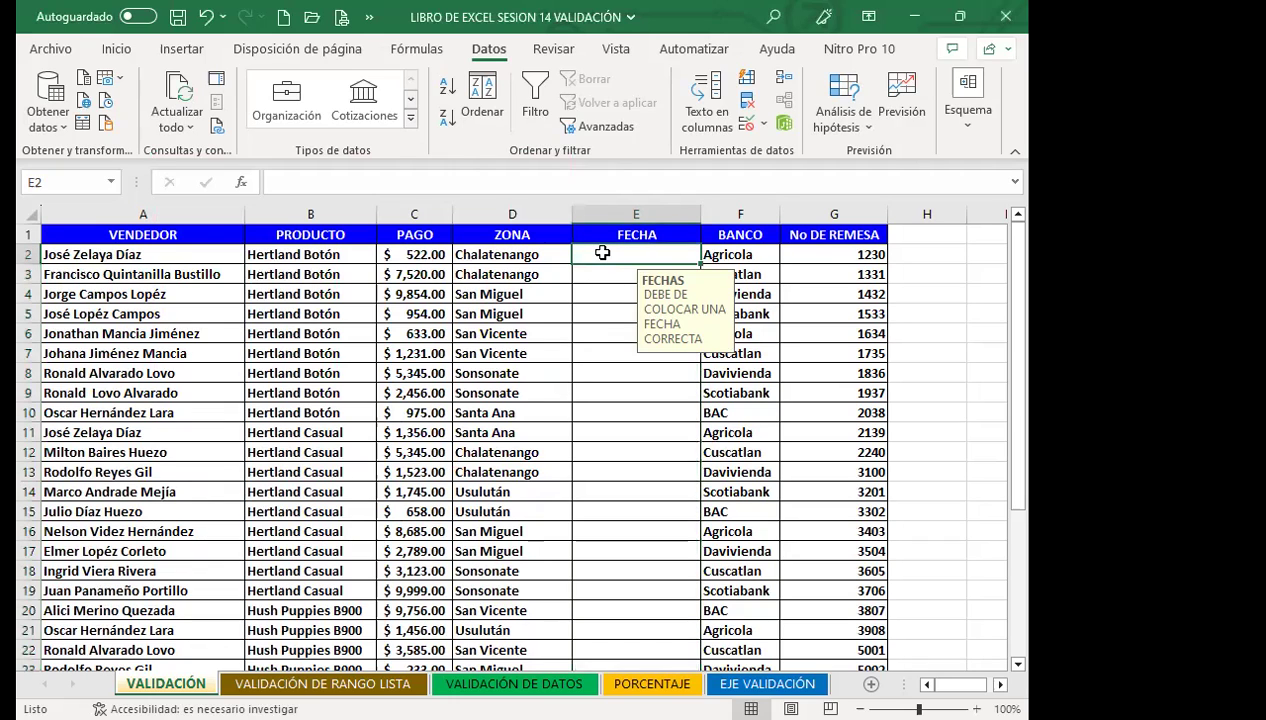
type("12/4/2022")
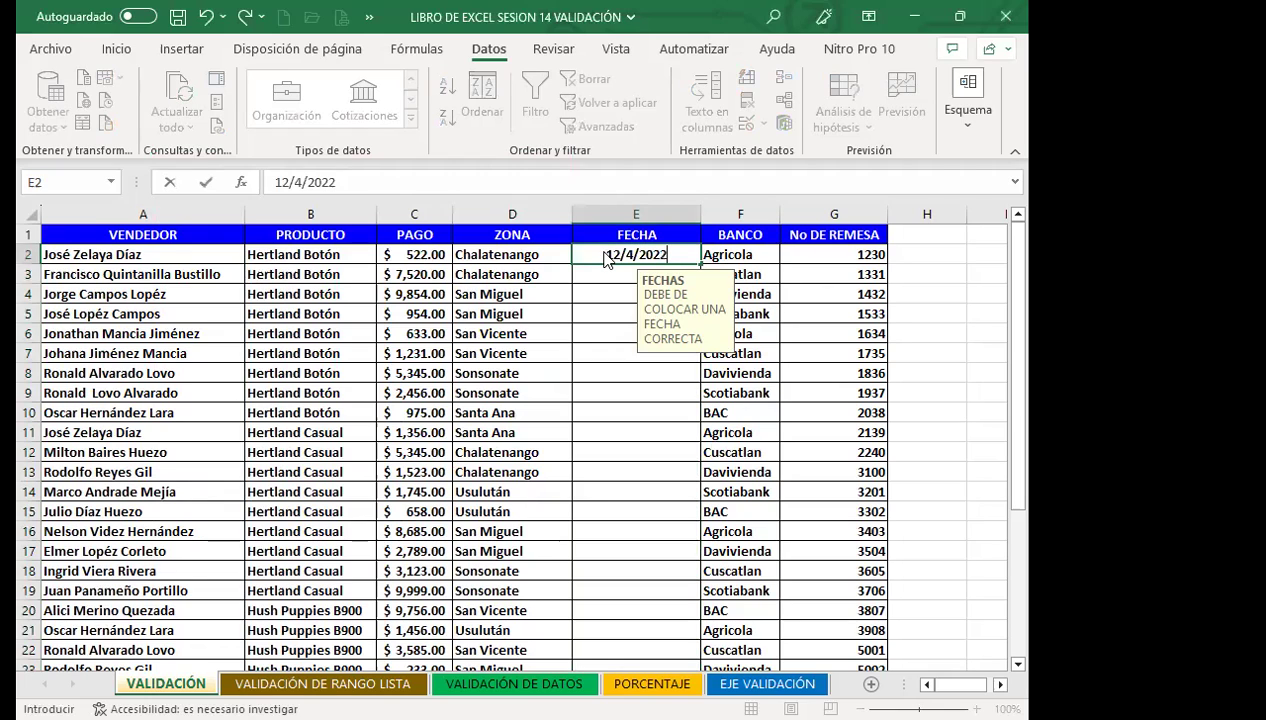
key("Return")
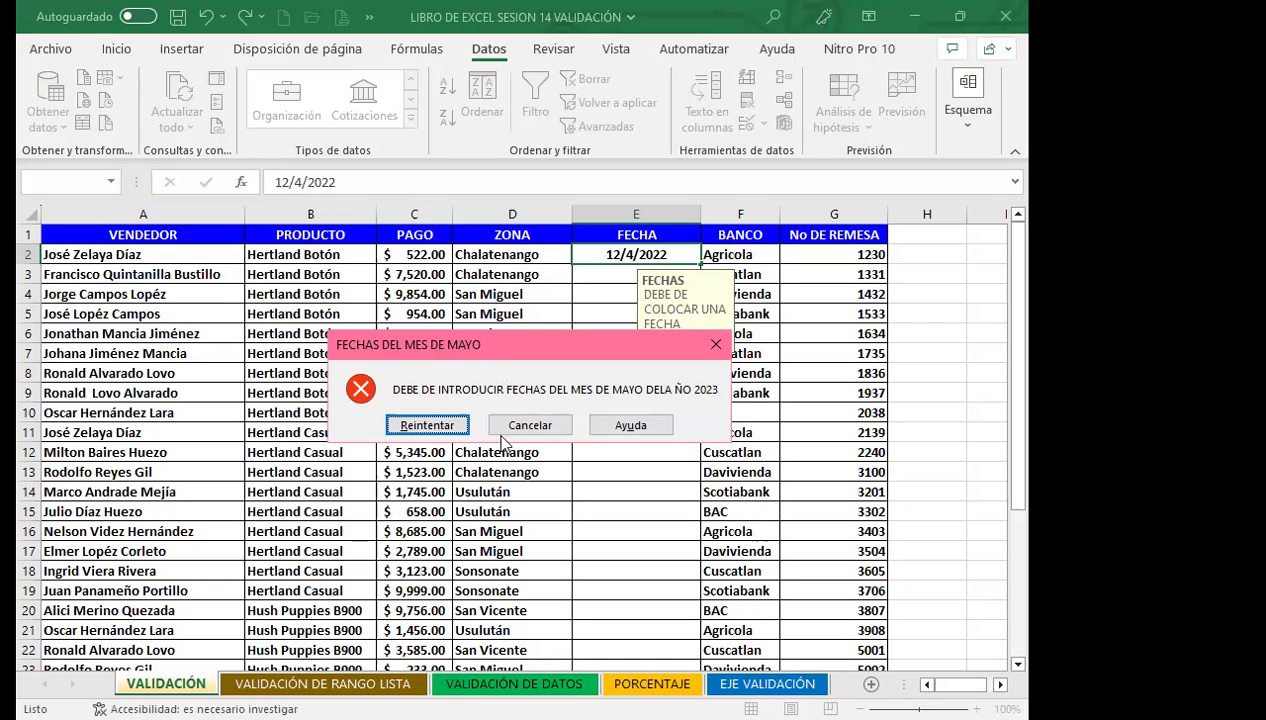
left_click(440, 427)
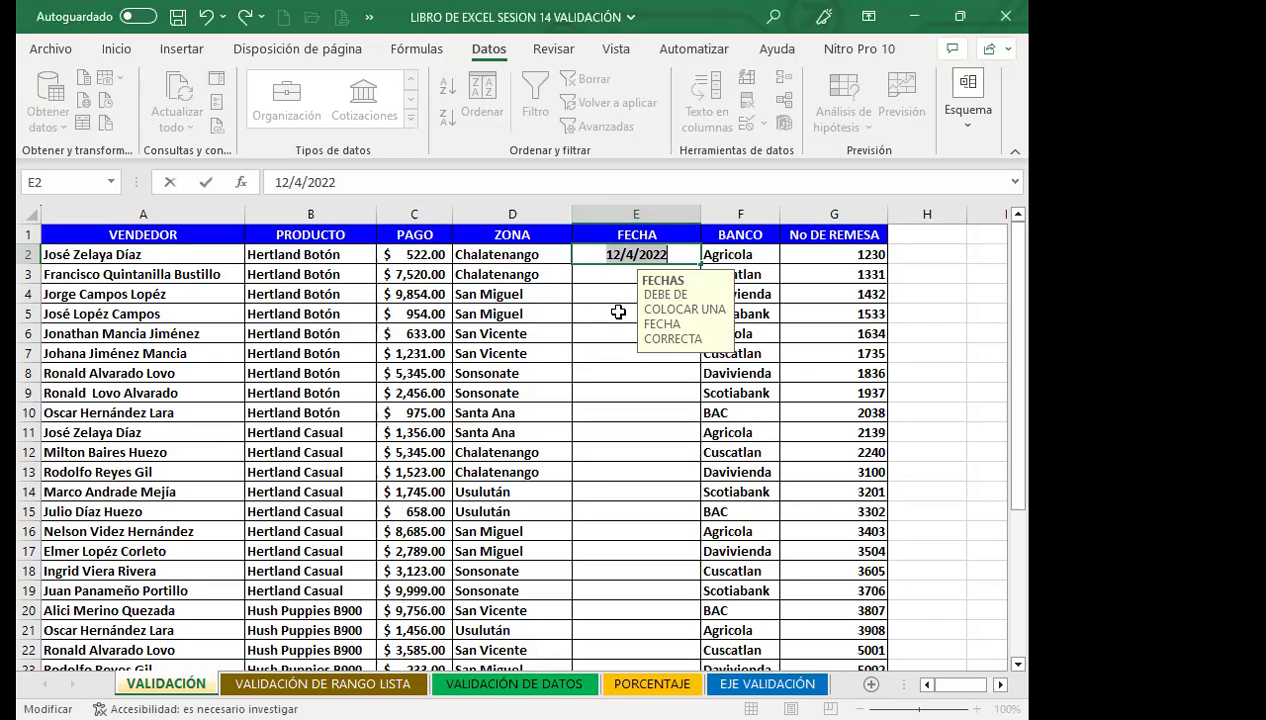
Step: Enter the May dates 2/5/2023 in E2 and 31/5/2023 in E7
type("2/5/2023")
key("Return")
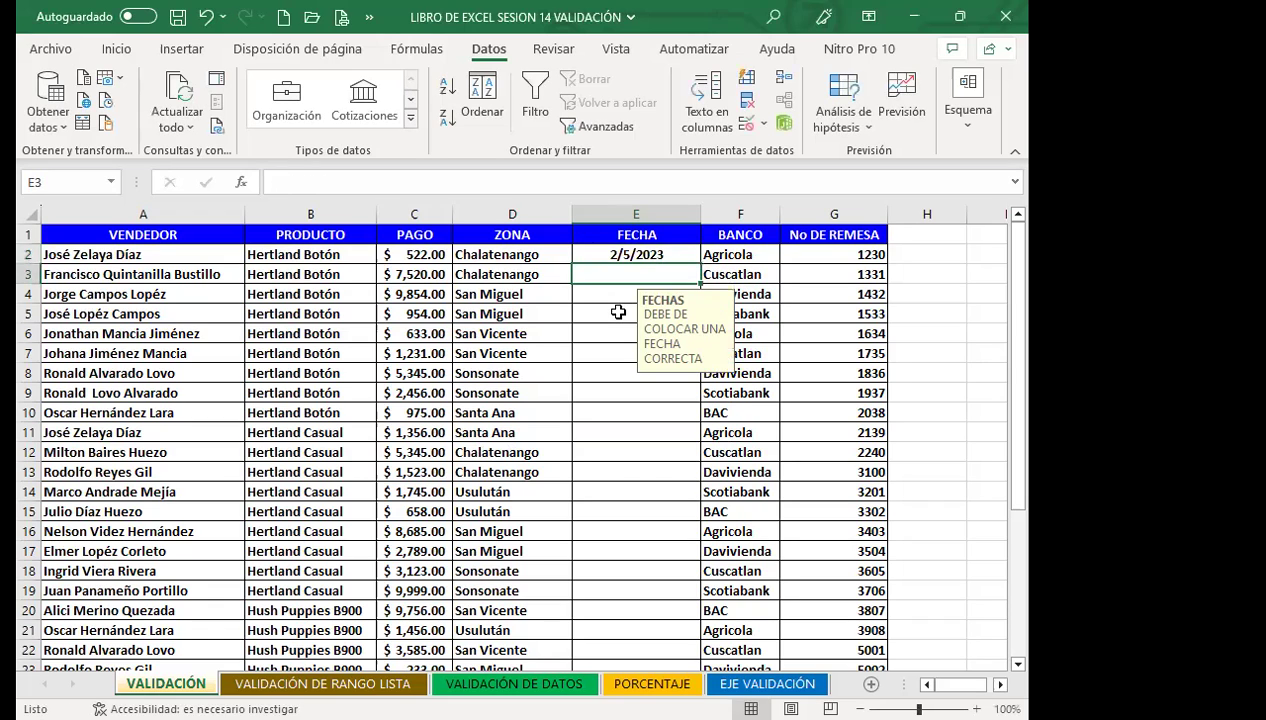
key("Down")
key("Down")
key("Down")
key("Down")
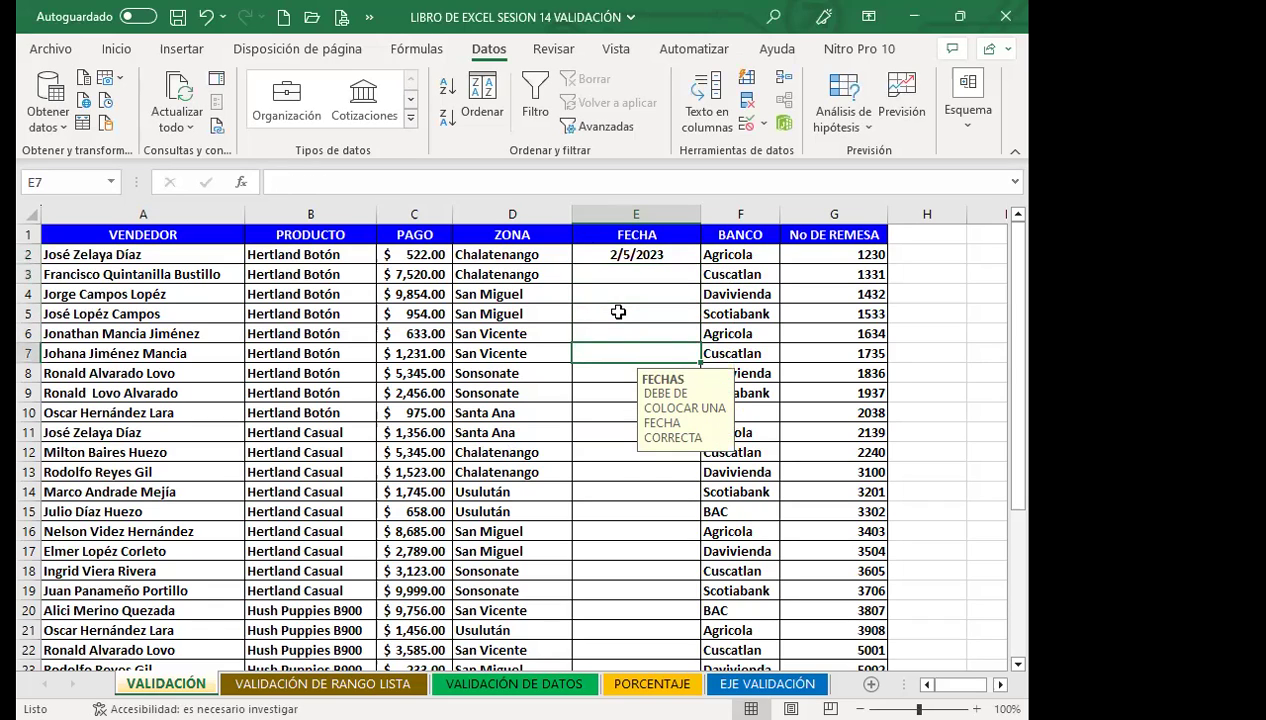
type("31/5/")
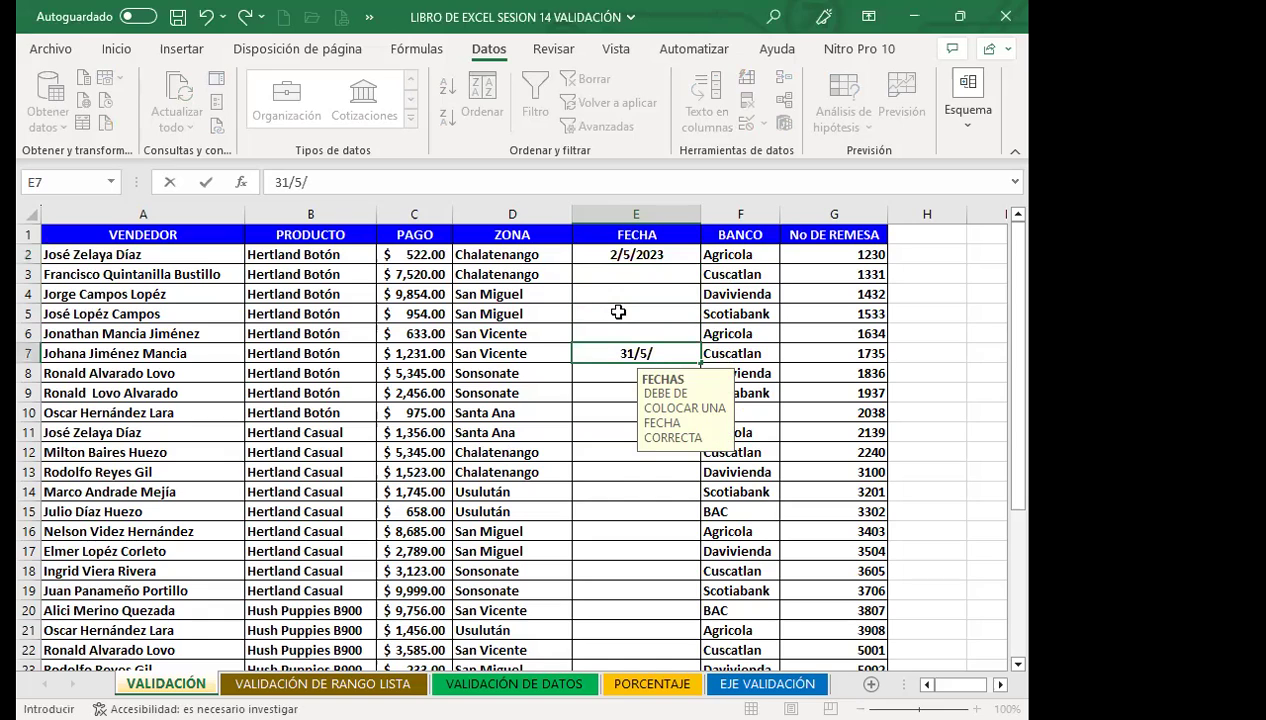
type("2023")
key("Return")
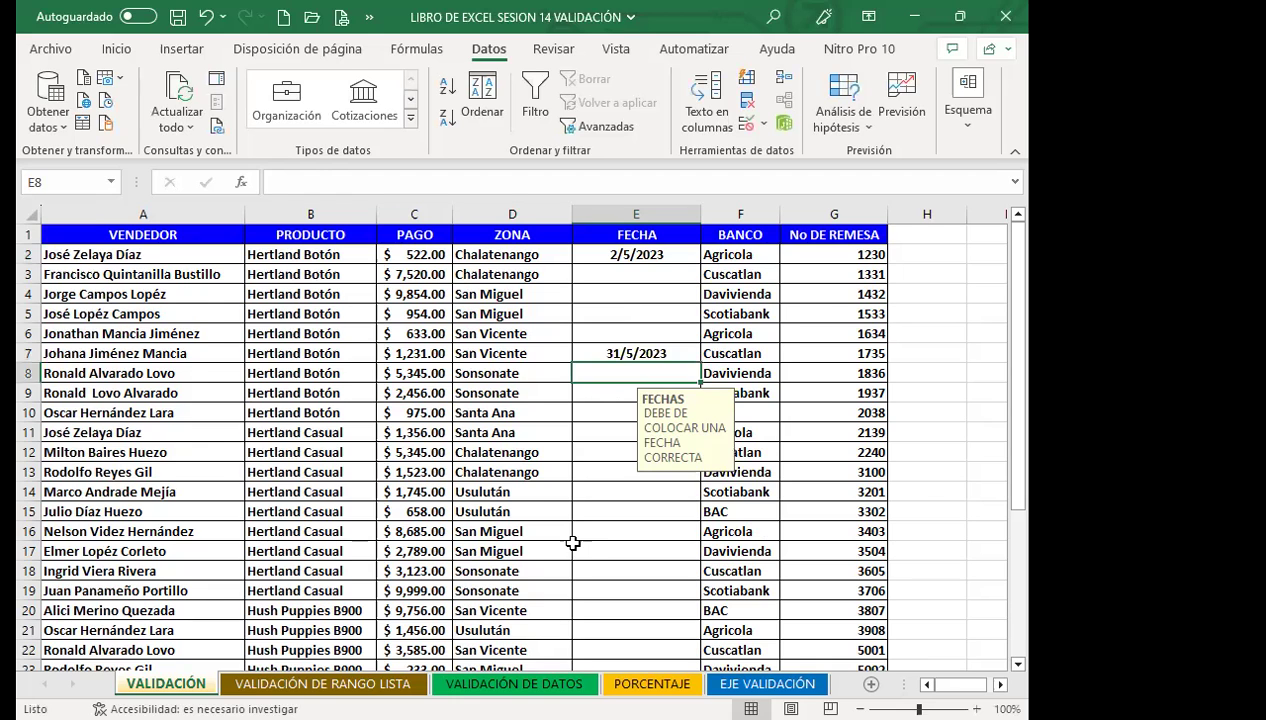
Step: Check the FECHAS date prompt on E32, E15, E11 and cells below the table
scroll(572, 538, "down", 6)
scroll(578, 500, "down", 1)
left_click(610, 429)
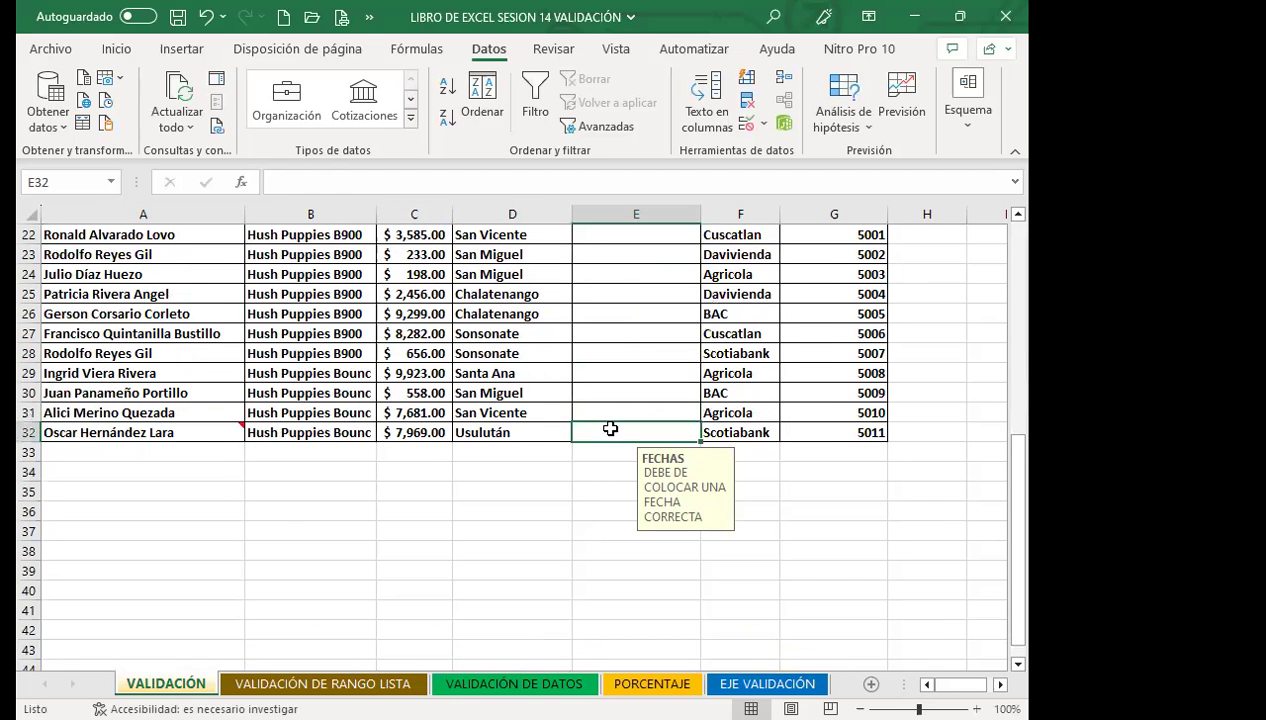
left_click(588, 450)
left_click(598, 498)
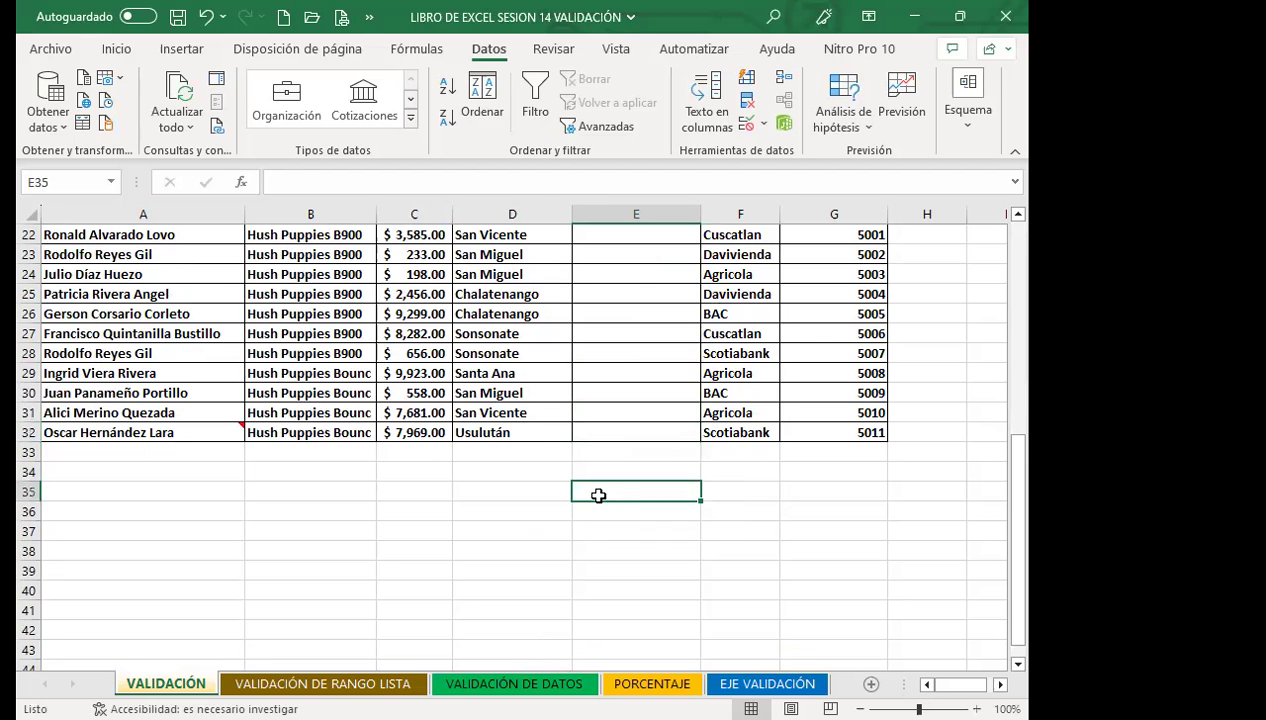
scroll(653, 540, "up", 7)
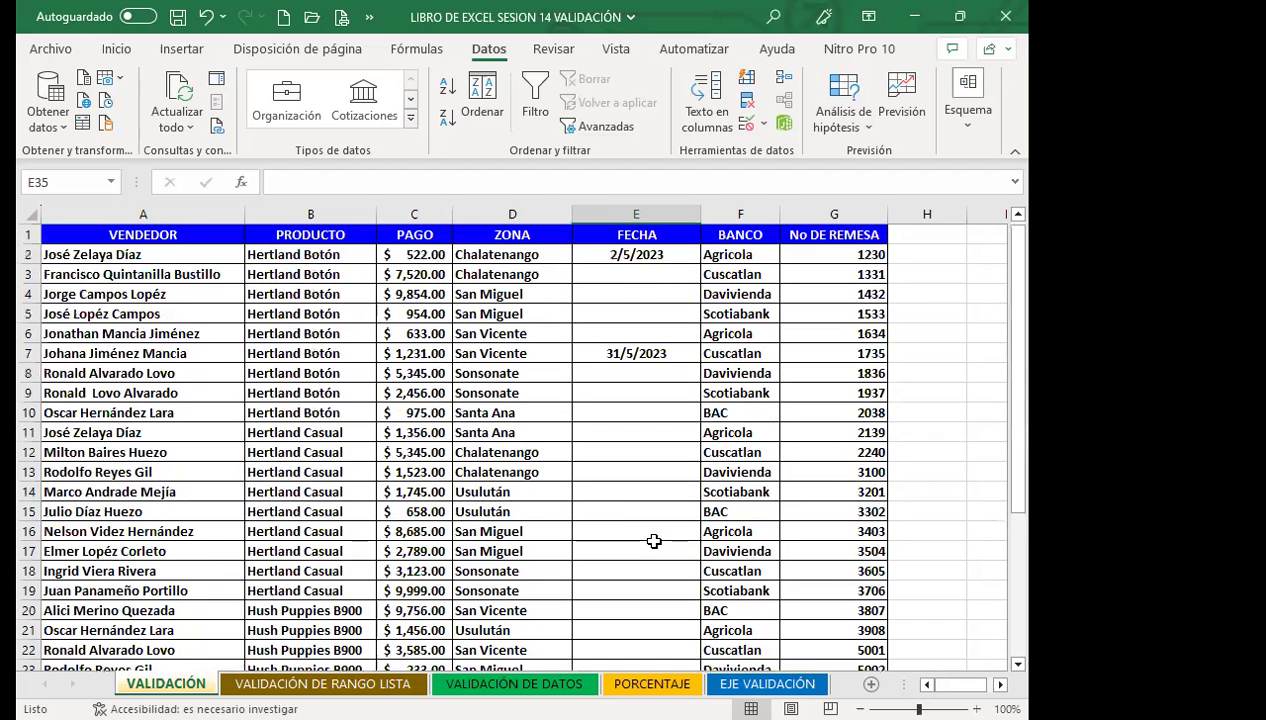
left_click(638, 511)
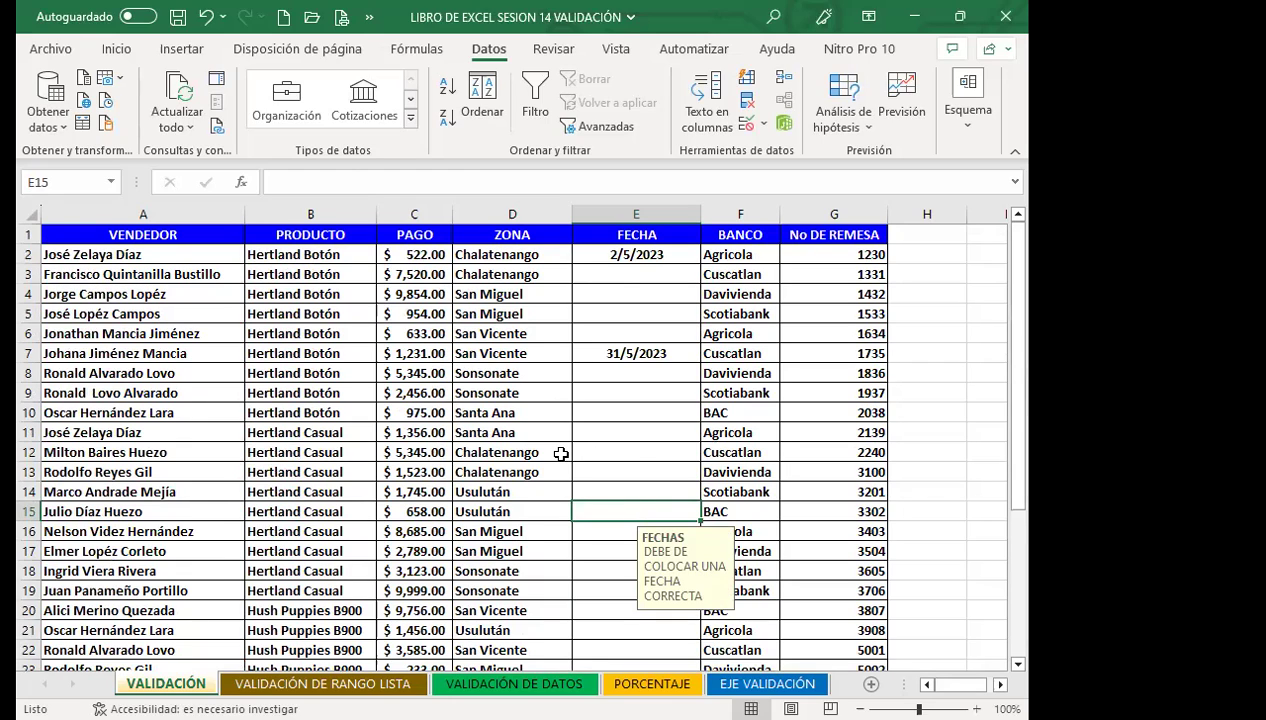
scroll(633, 476, "down", 2)
scroll(632, 480, "down", 3)
scroll(632, 480, "down", 1)
left_click(618, 486)
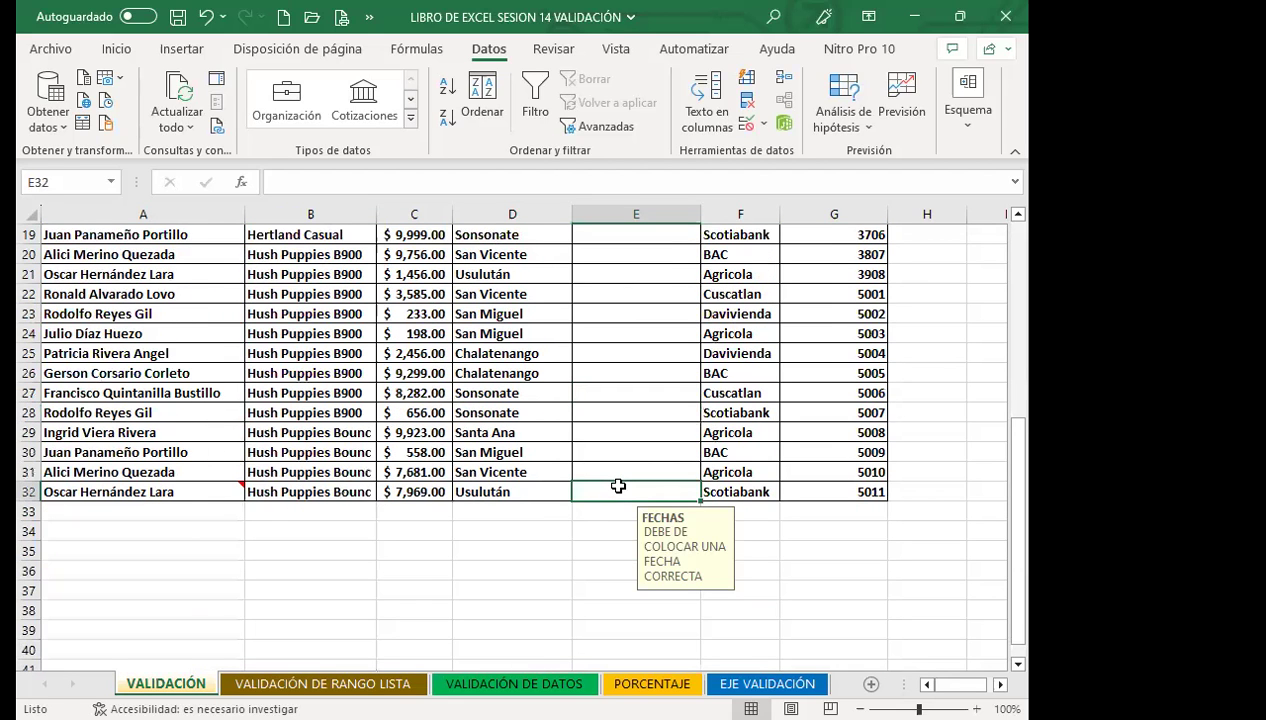
scroll(618, 486, "up", 3)
scroll(618, 484, "up", 3)
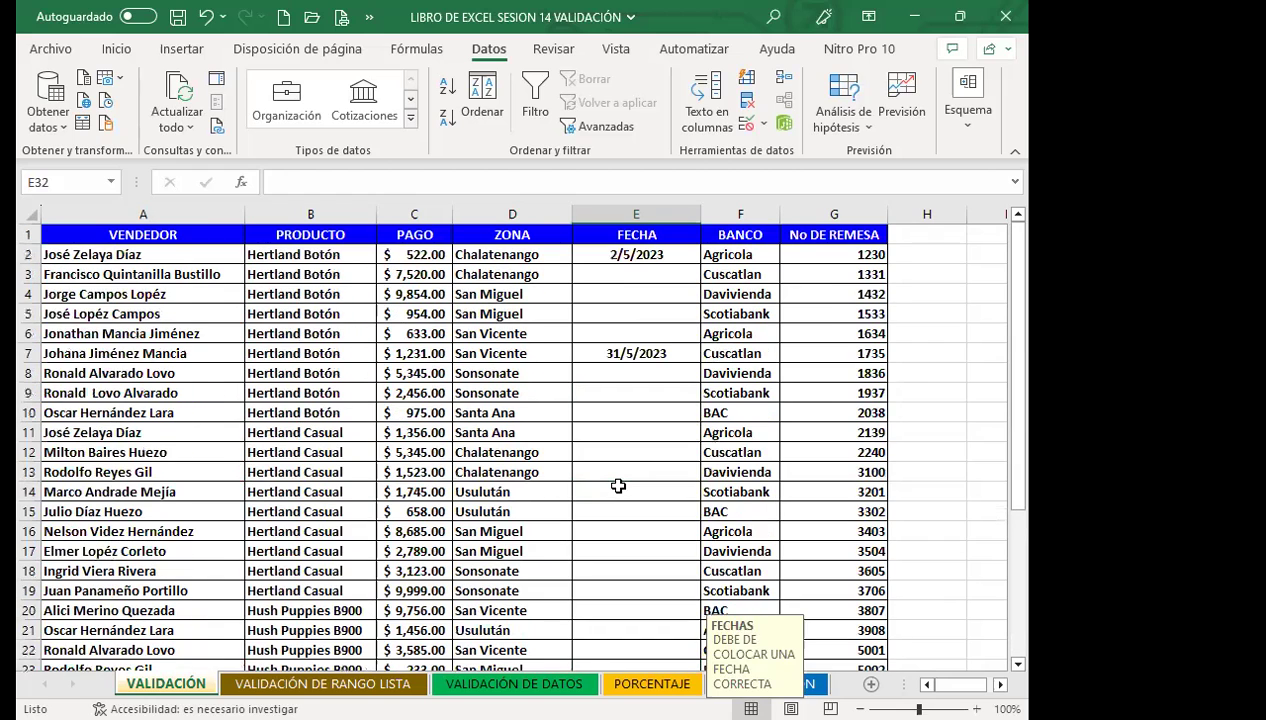
left_click(602, 433)
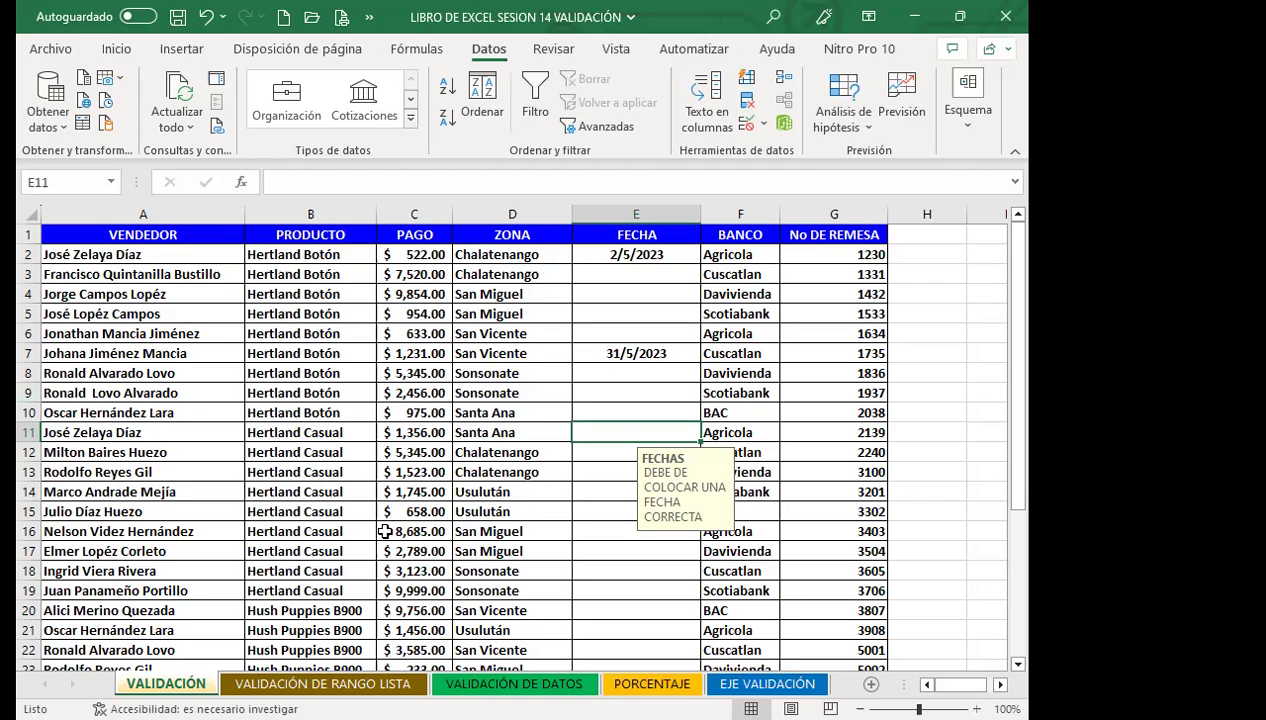
left_click(409, 474)
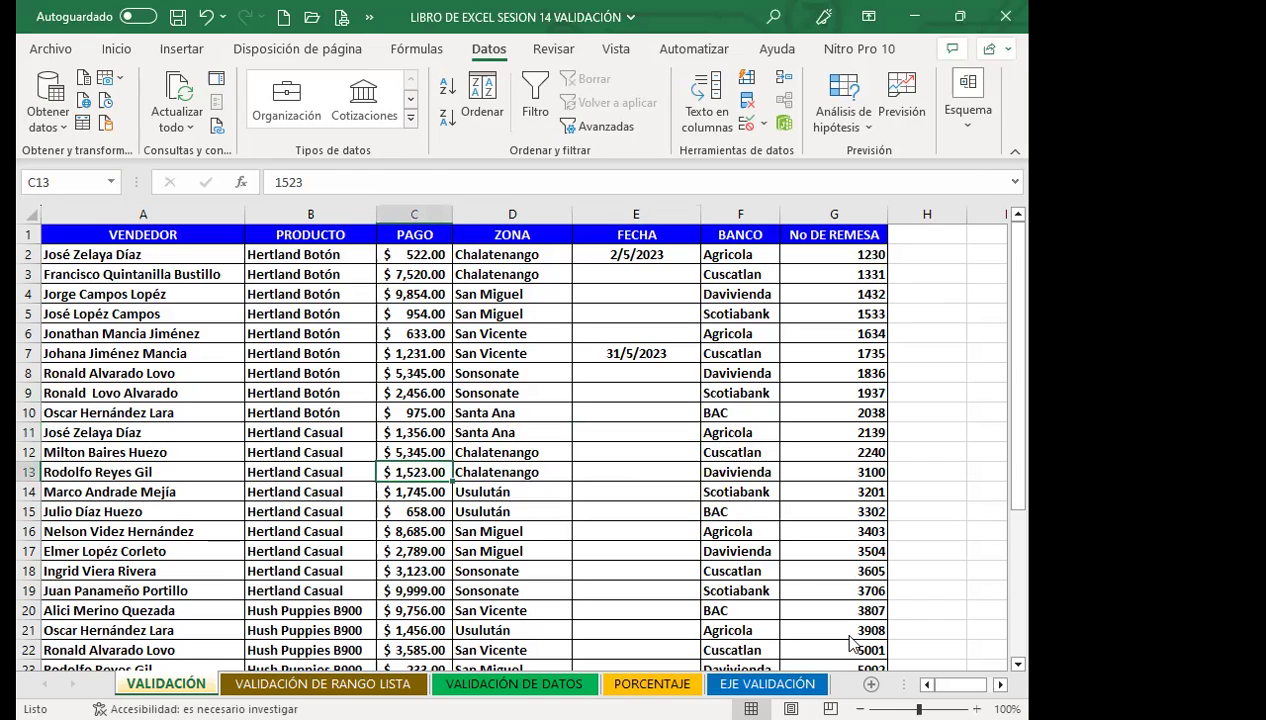
Step: Go to the VALIDACIÓN DE DATOS sheet and move the rules image up beside the table
left_click(263, 684)
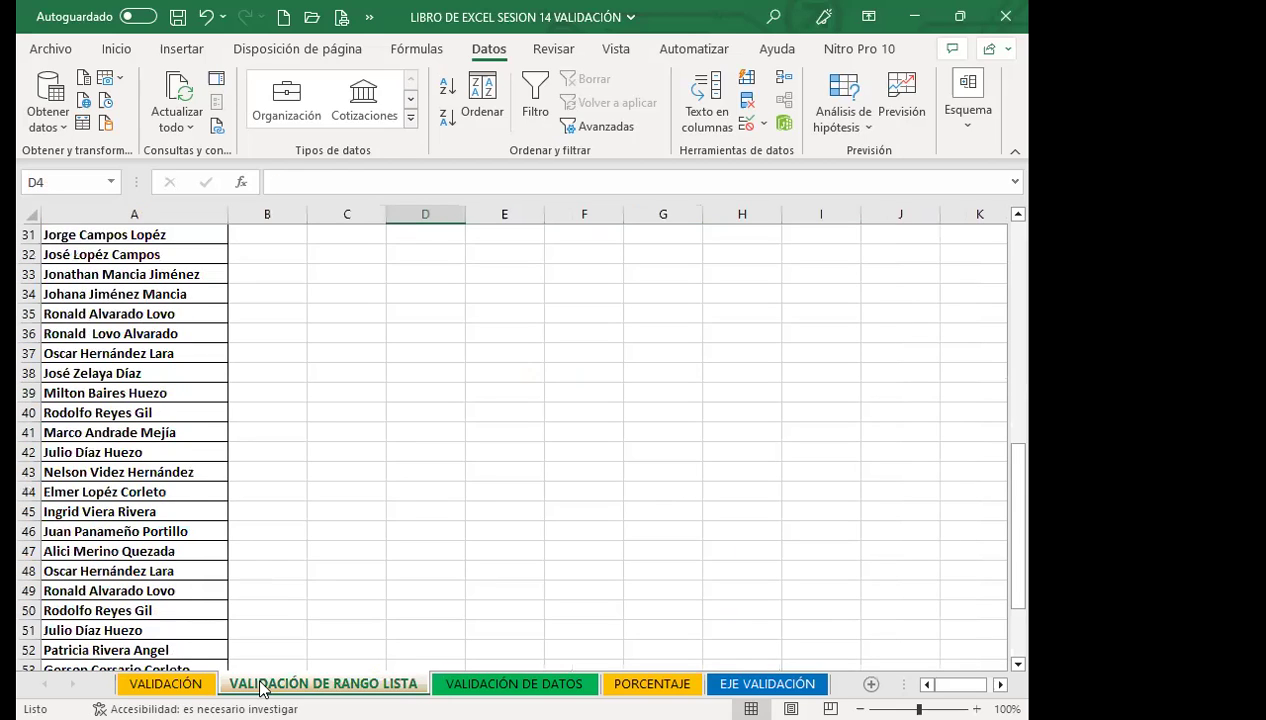
key("ctrl+Page_Down")
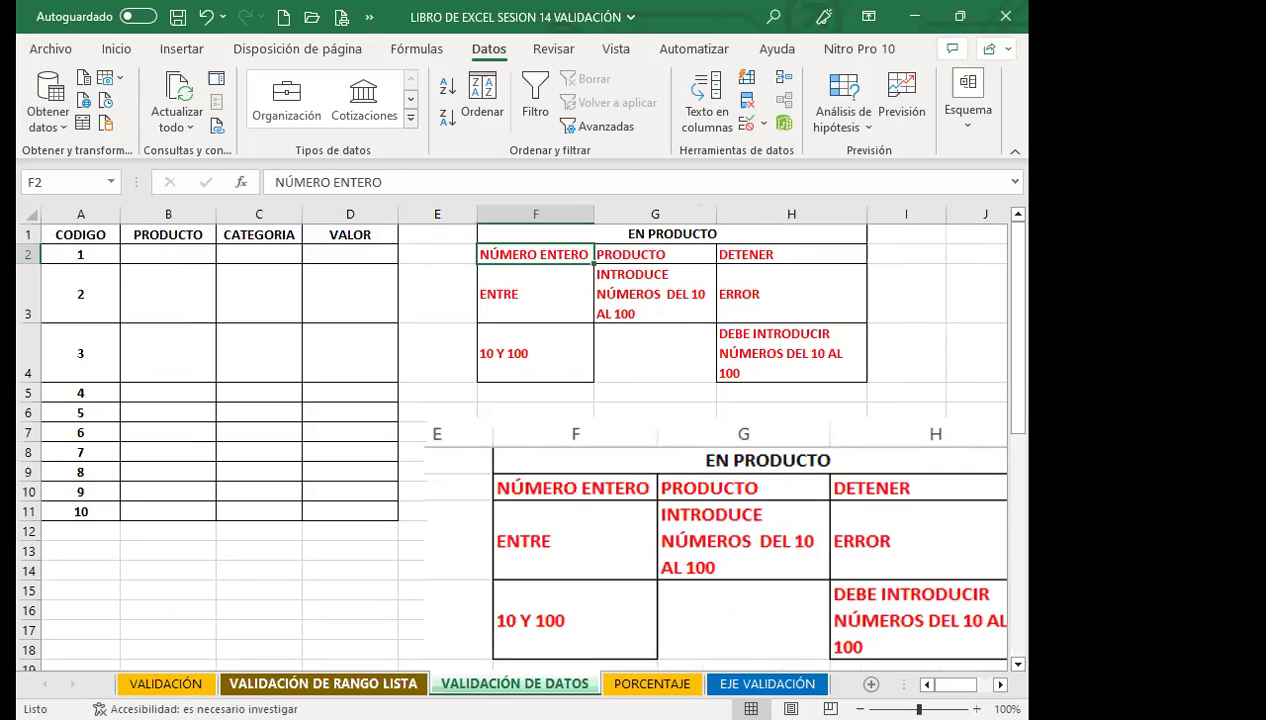
left_click_drag(610, 433, 631, 328)
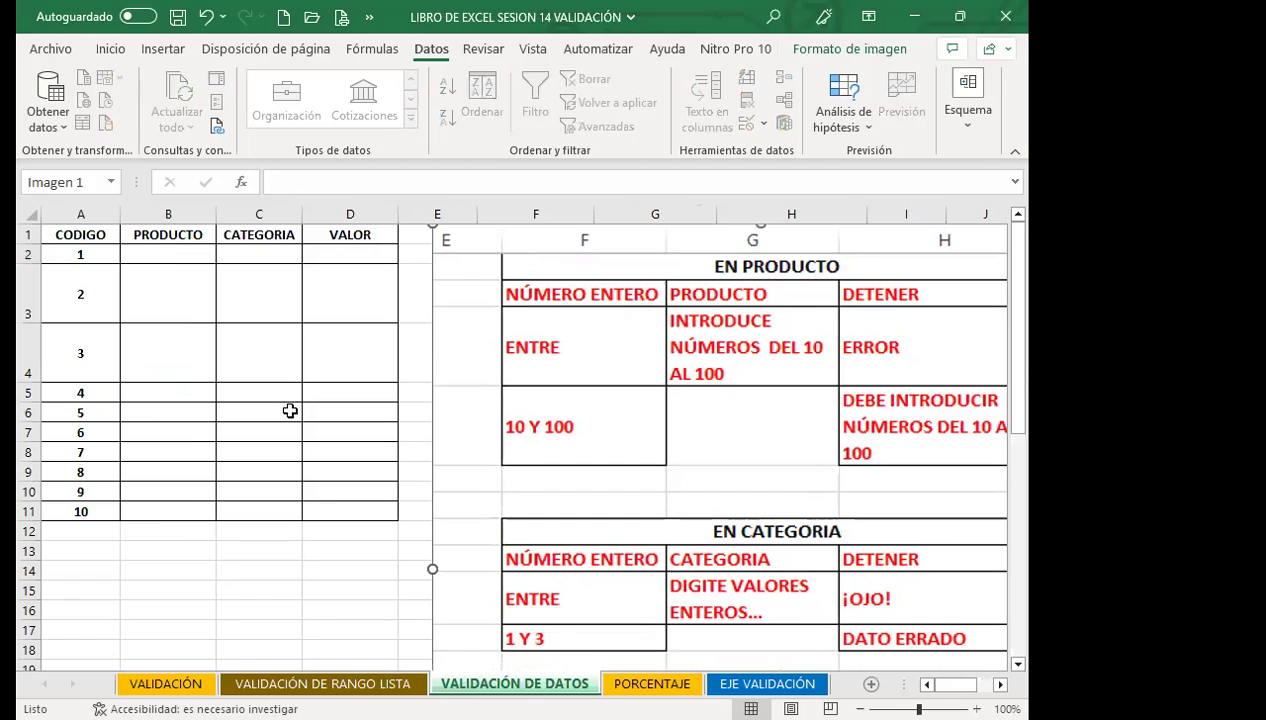
left_click(185, 343)
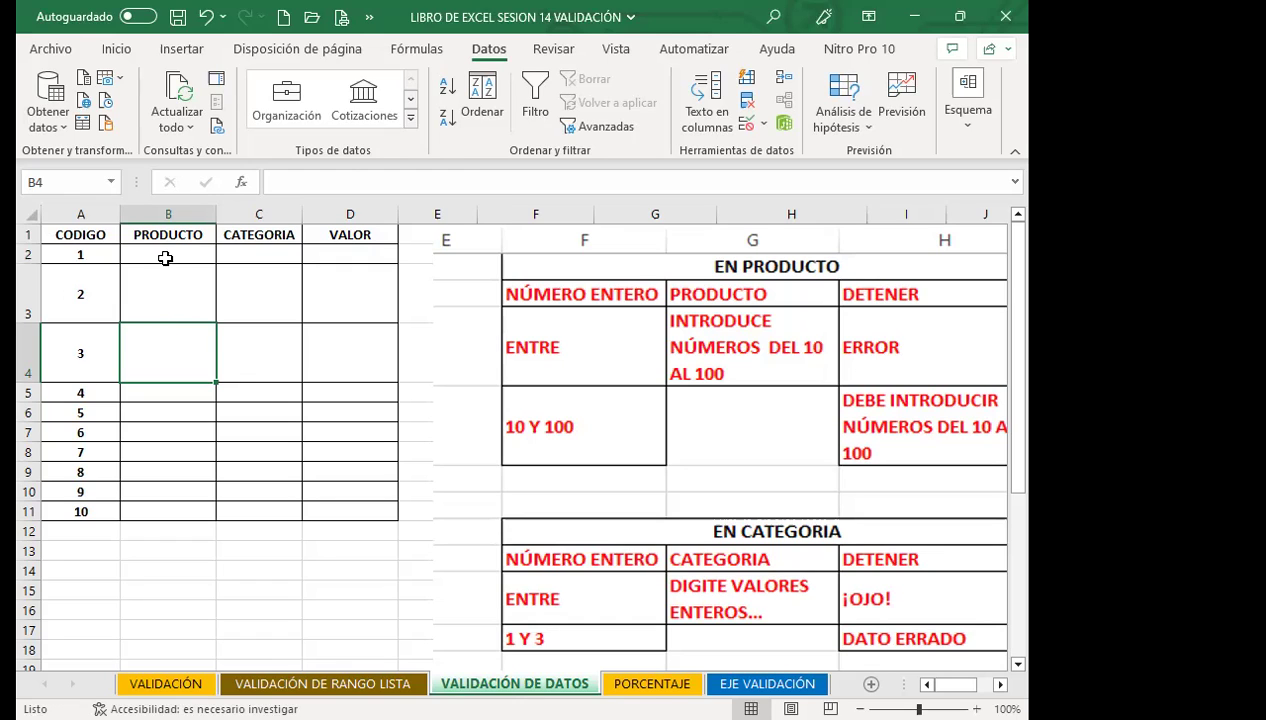
Step: Select the PRODUCTO cells B2:B11 and open their data validation settings
left_click_drag(163, 252, 167, 511)
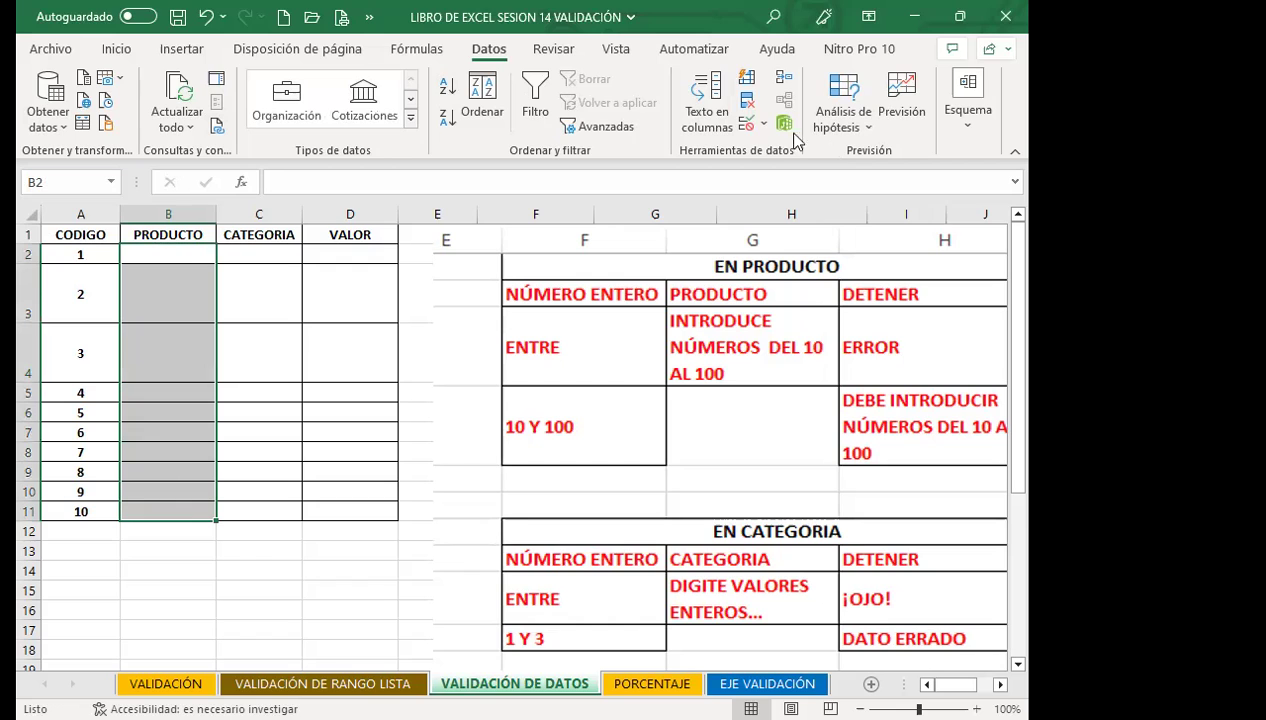
left_click(747, 126)
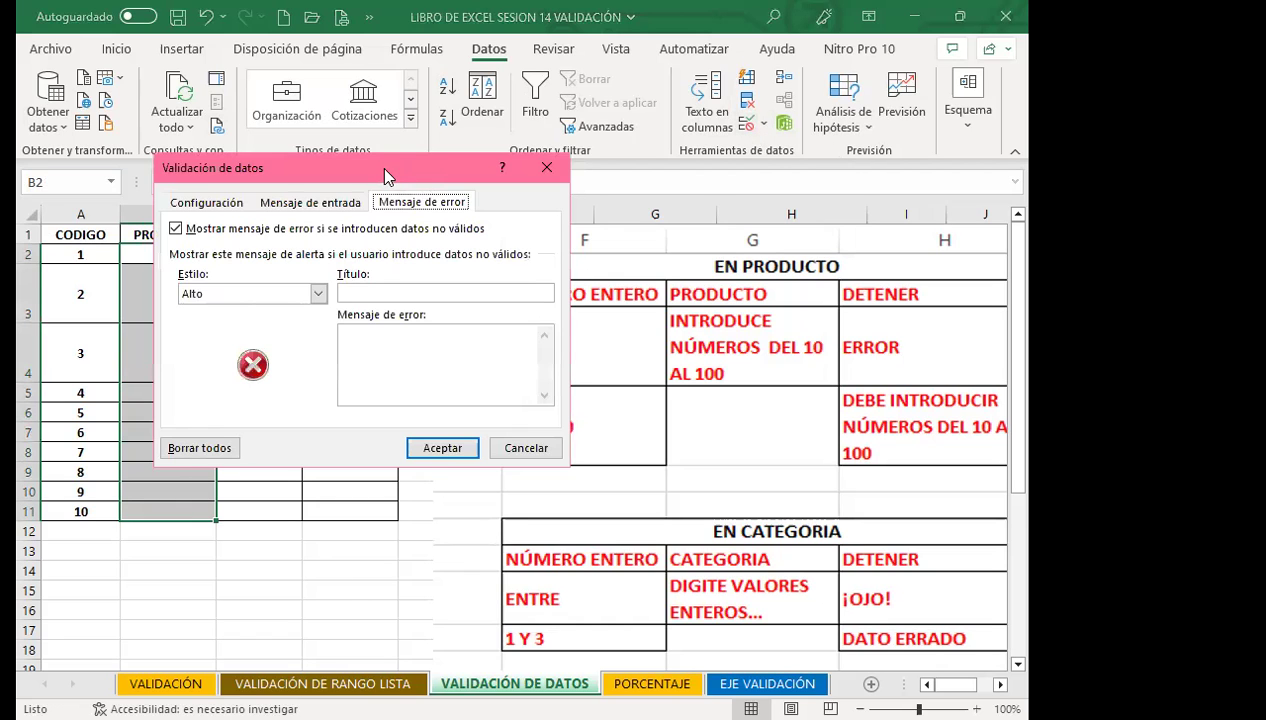
left_click_drag(285, 160, 186, 147)
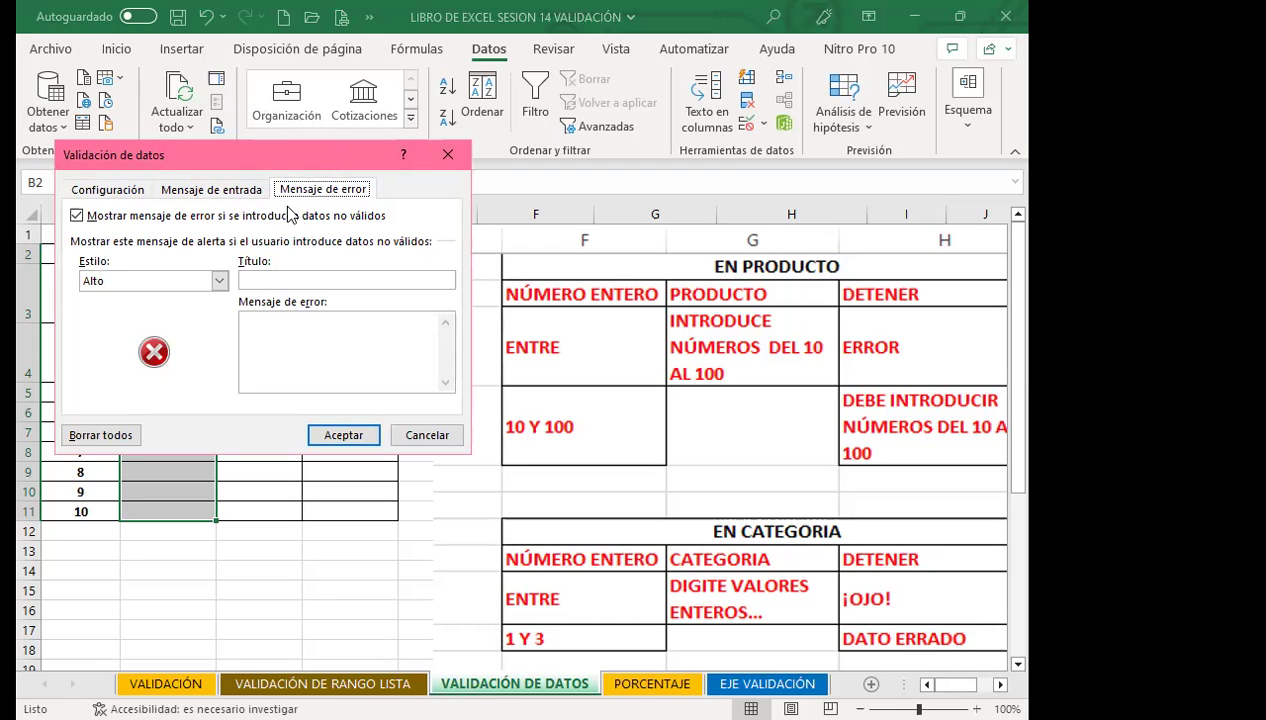
left_click(104, 191)
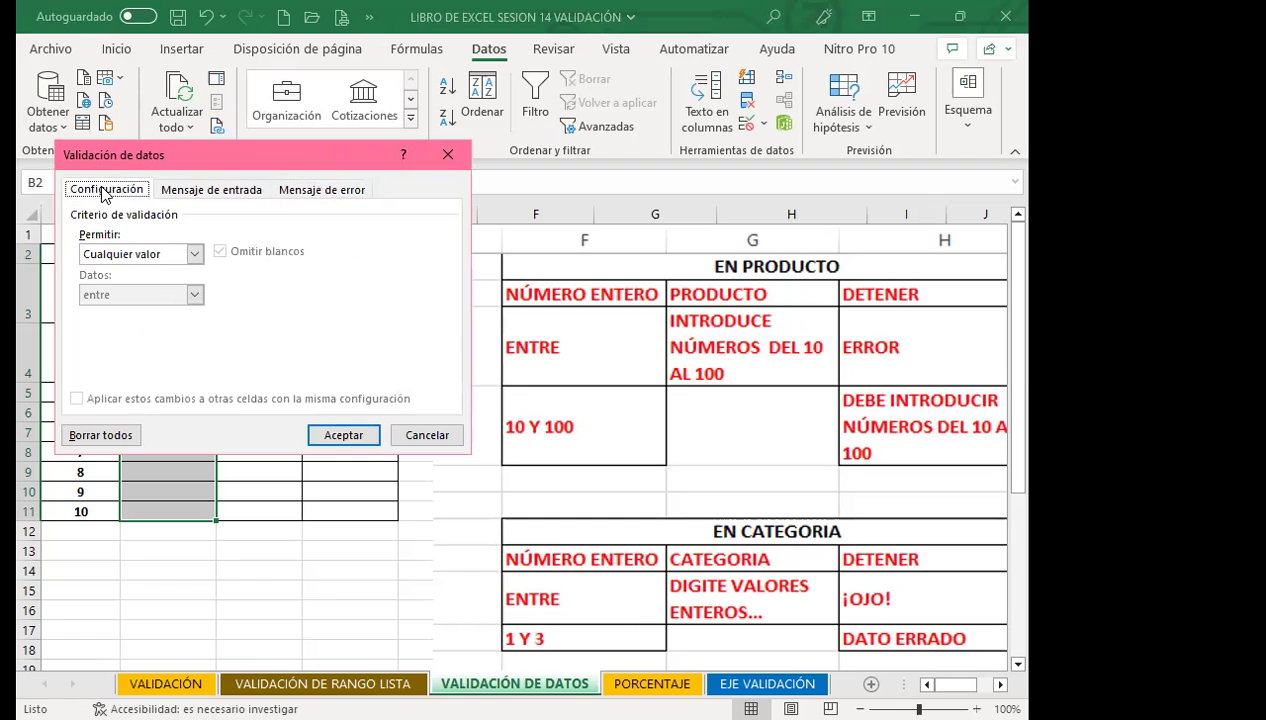
Step: Allow only whole numbers between 10 and 100 in the PRODUCTO cells
left_click(196, 256)
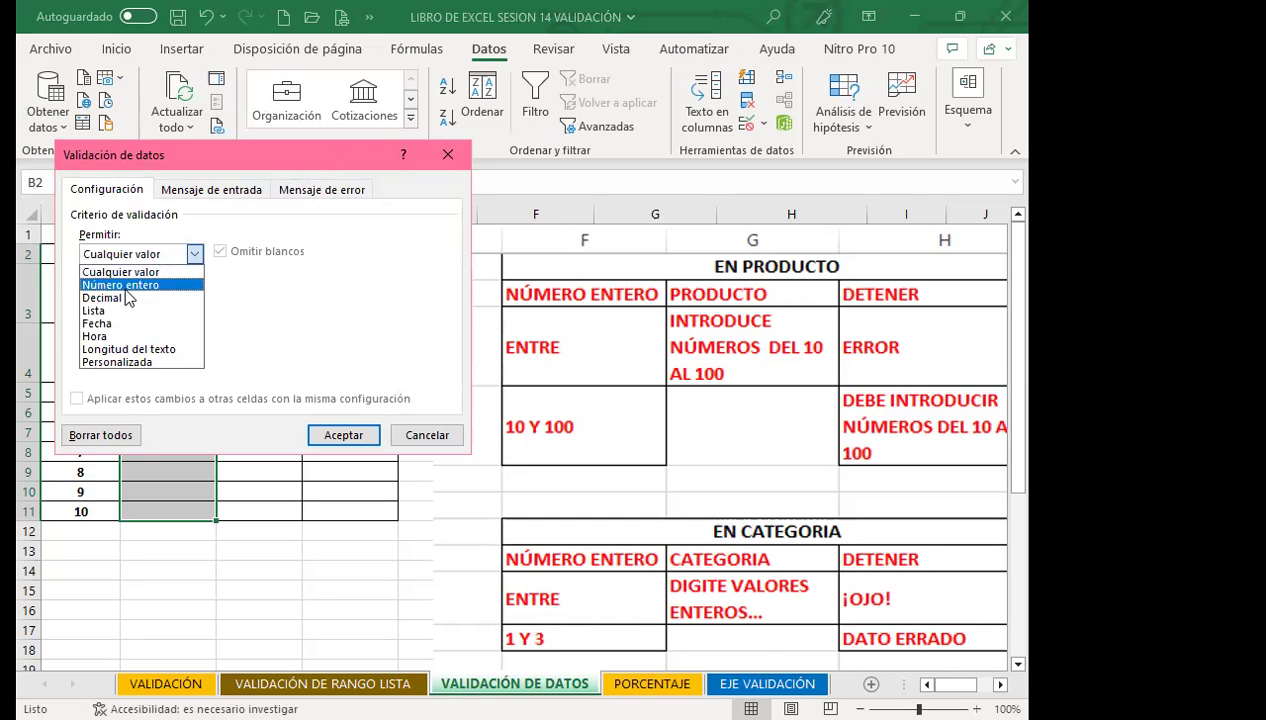
left_click(124, 286)
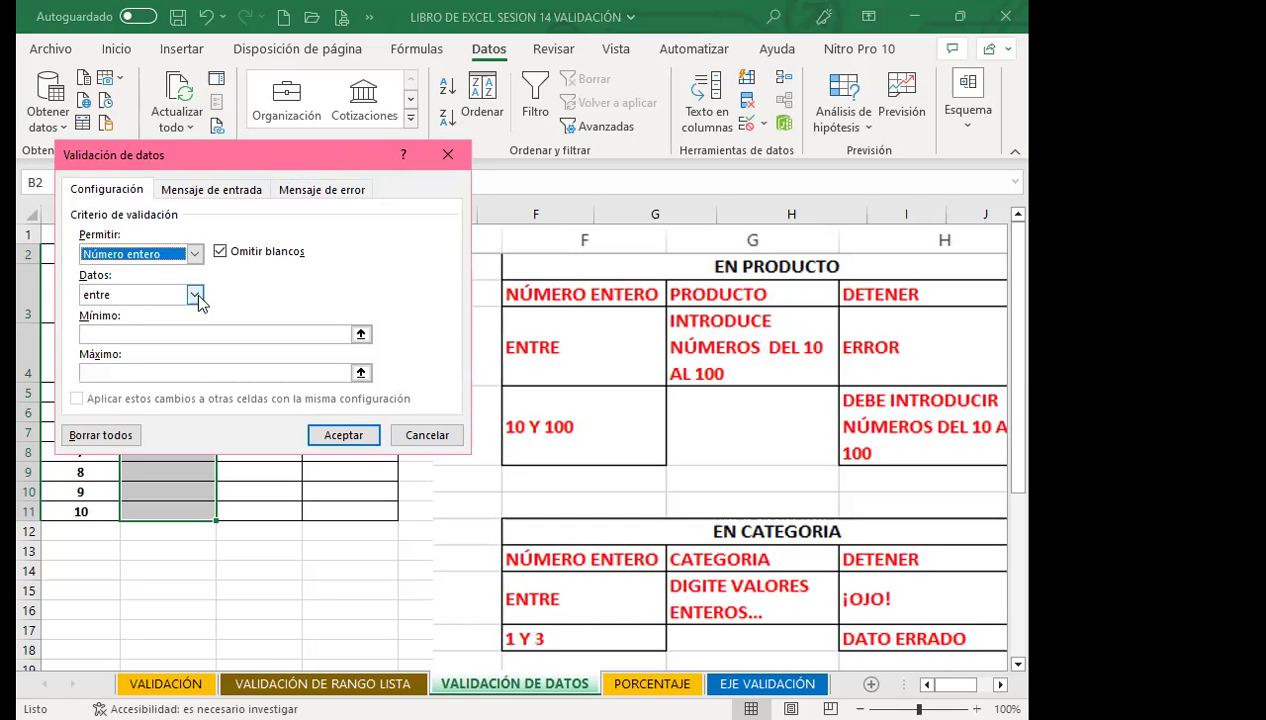
left_click(195, 295)
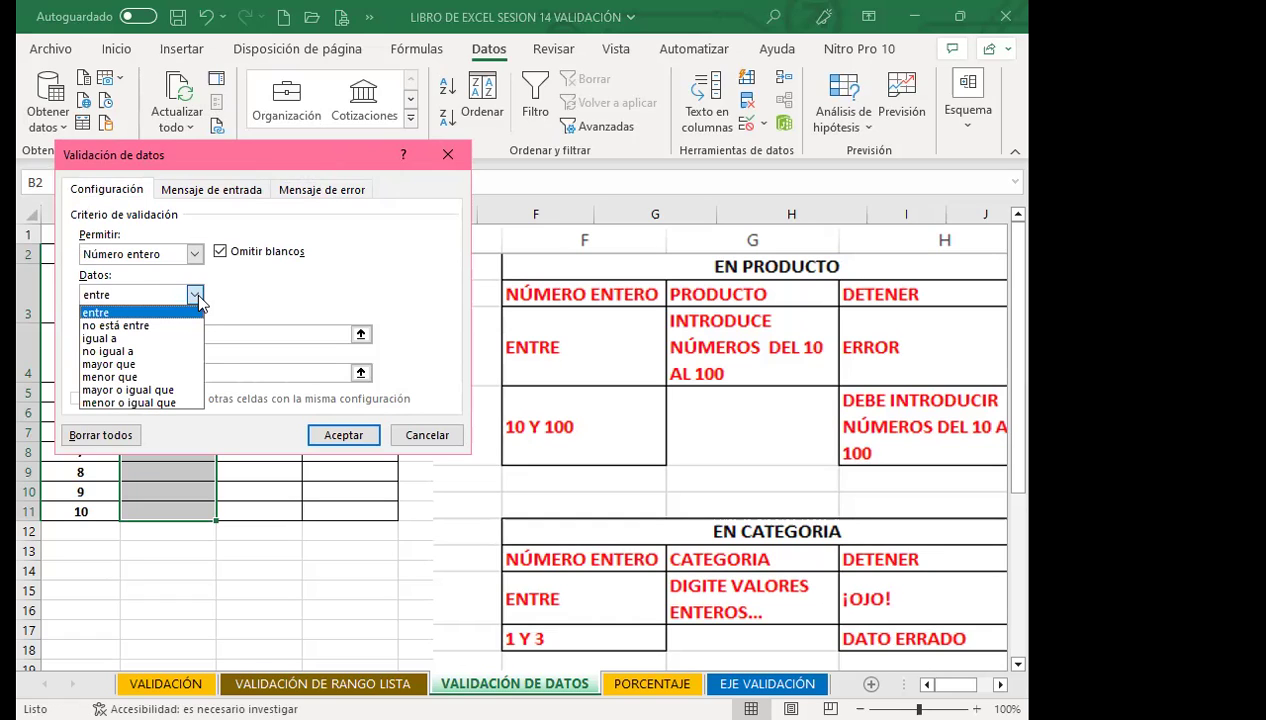
left_click(80, 292)
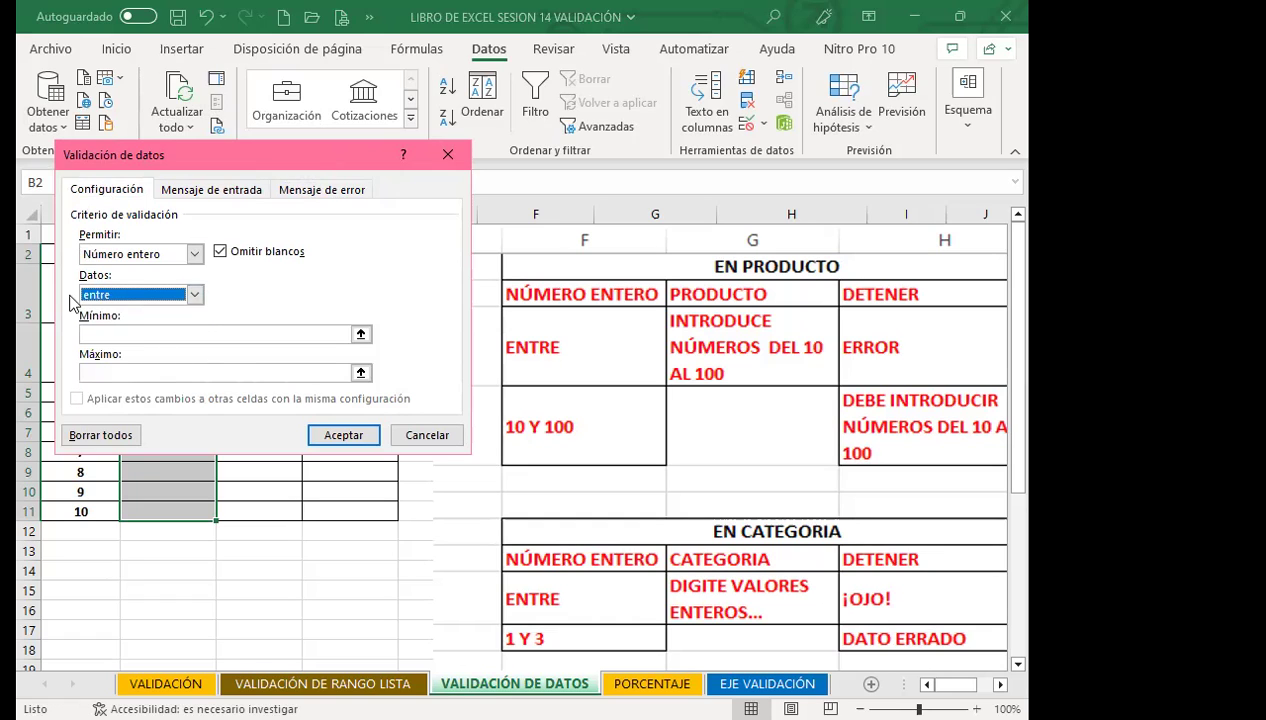
left_click(108, 337)
type("10")
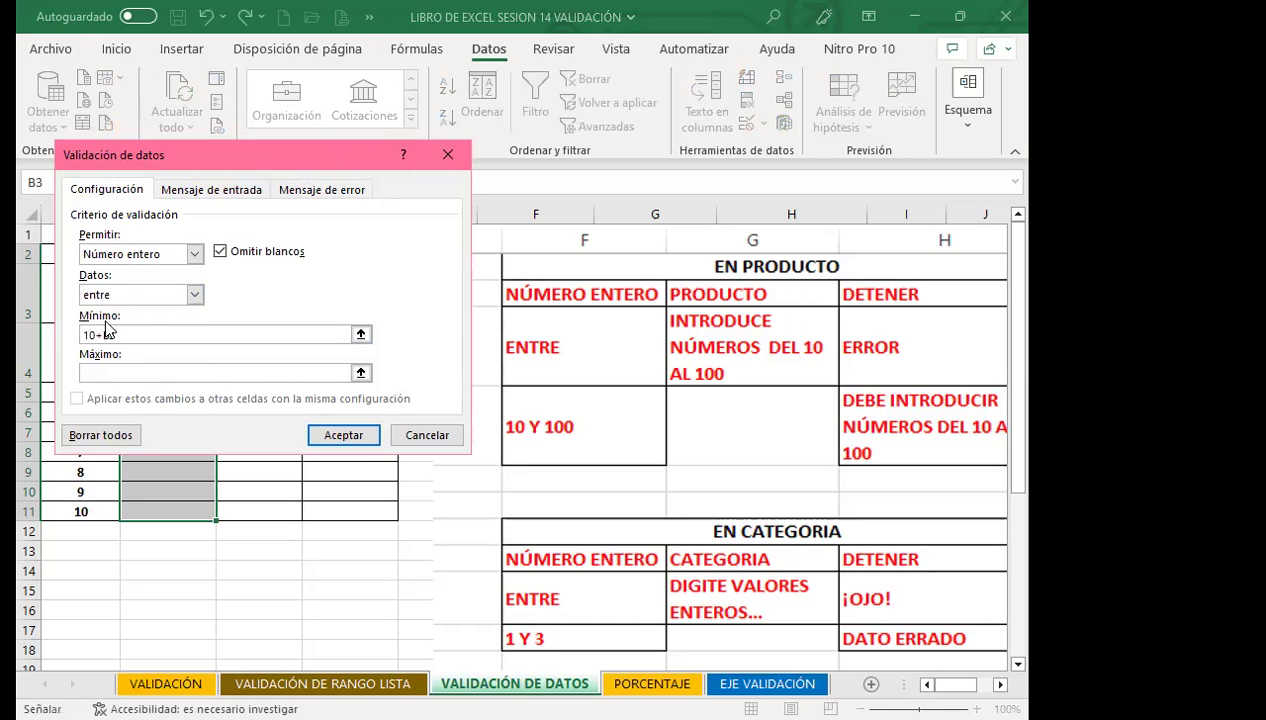
key("BackSpace")
type("0")
left_click(118, 373)
type("100")
left_click(207, 192)
Step: Set the input message title 'PRODUCTO' with text 'INTRODUCE NÚMEROS DEL 10 AL 100'
left_click(127, 279)
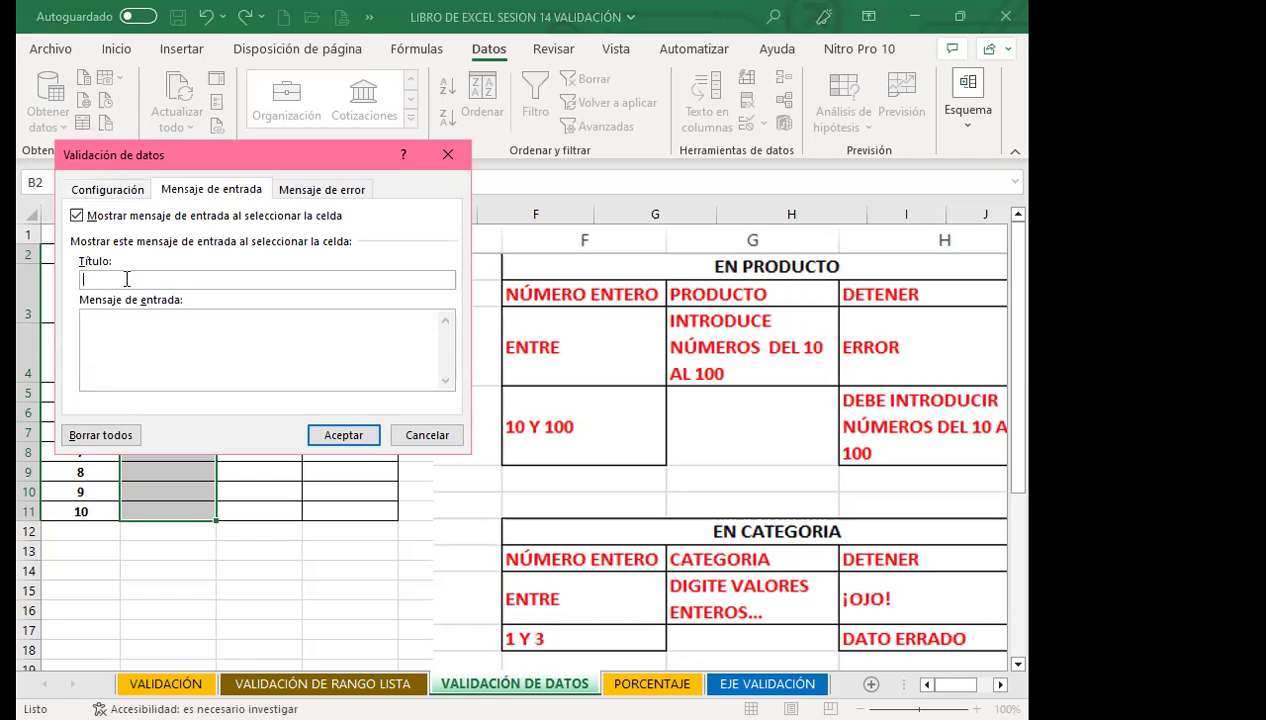
type("PRODUCTO")
key("Tab")
type("INTRODUCE NÚMEROS DEL 10 AL 100")
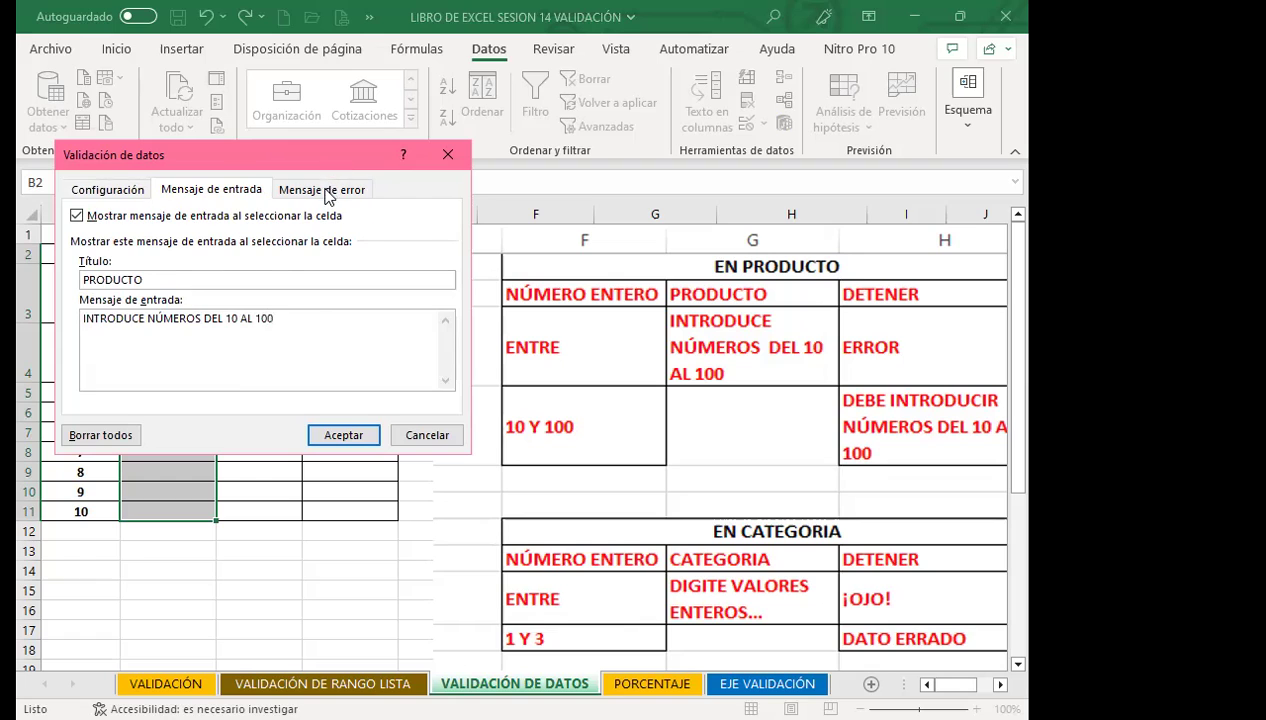
Step: Add an error alert titled 'ERROR' reading 'DEBE INTRODUCIR NÚMEROS DEL 10 AL 100' and apply
left_click(327, 193)
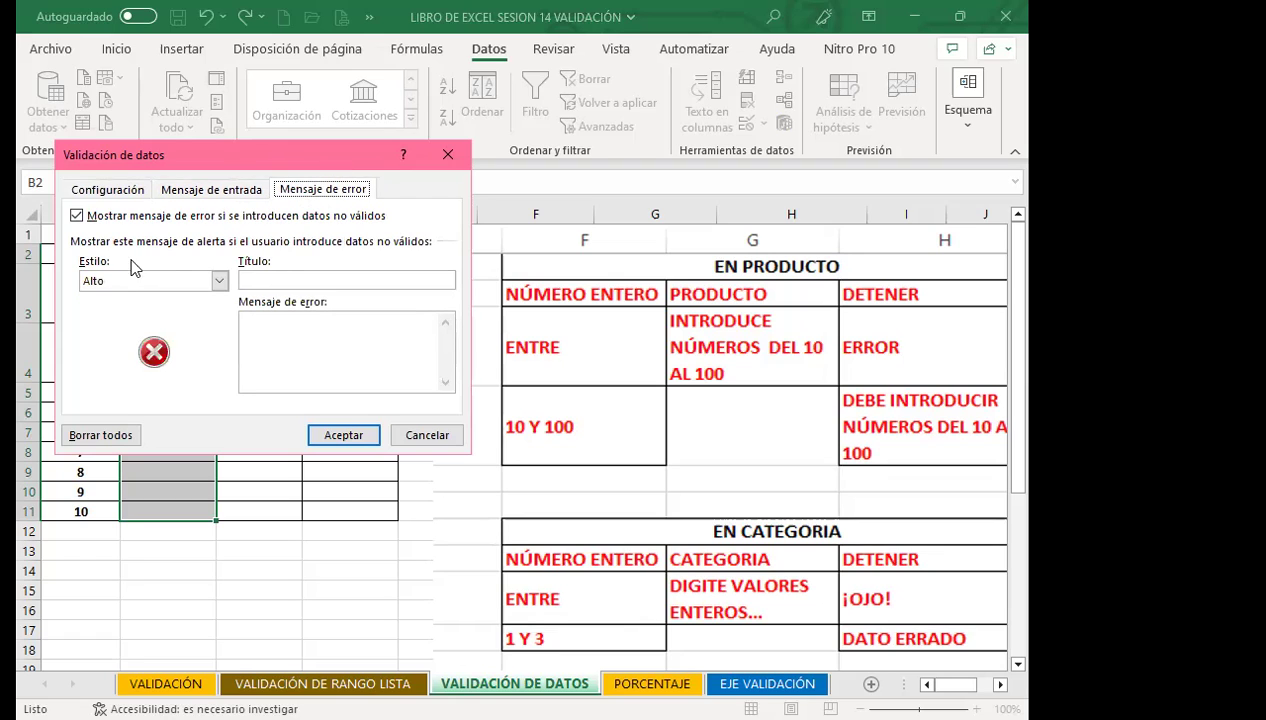
left_click(268, 280)
type("ERROR")
key("Tab")
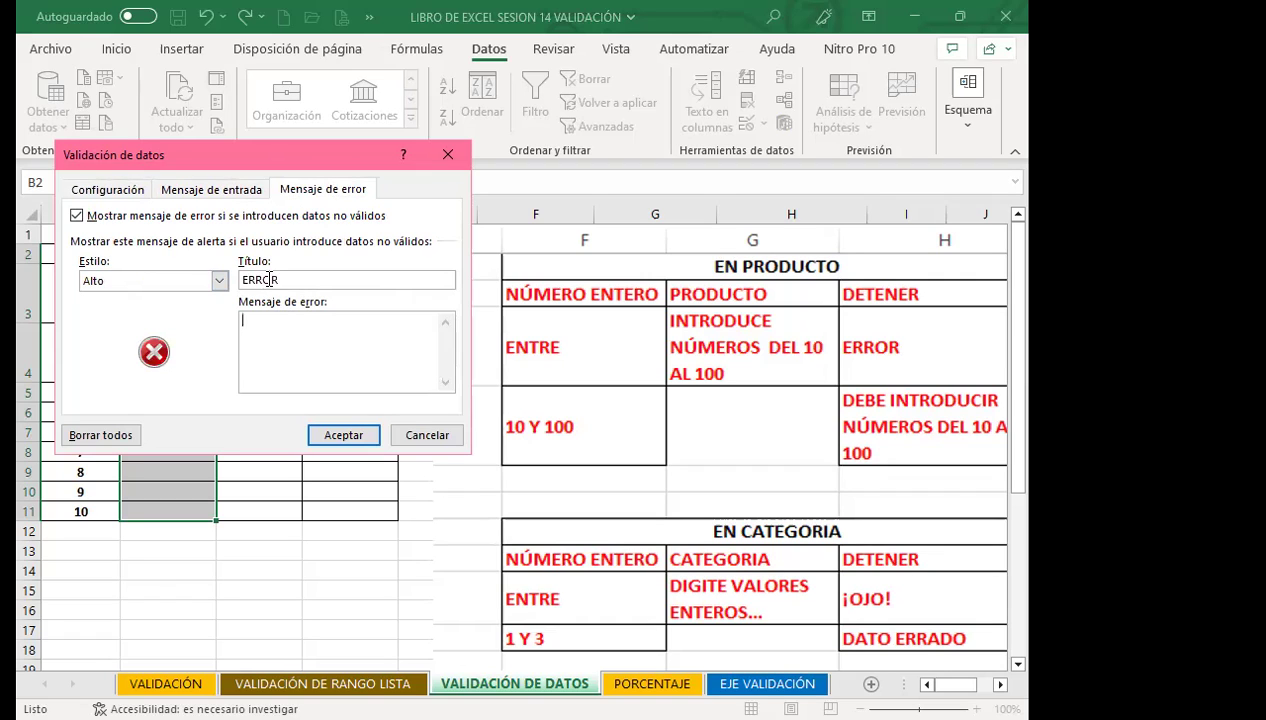
type("DEBE DE")
key("BackSpace")
key("BackSpace")
type("INTRODUC")
type("IR NÚMEROS DEL 10 AL 100")
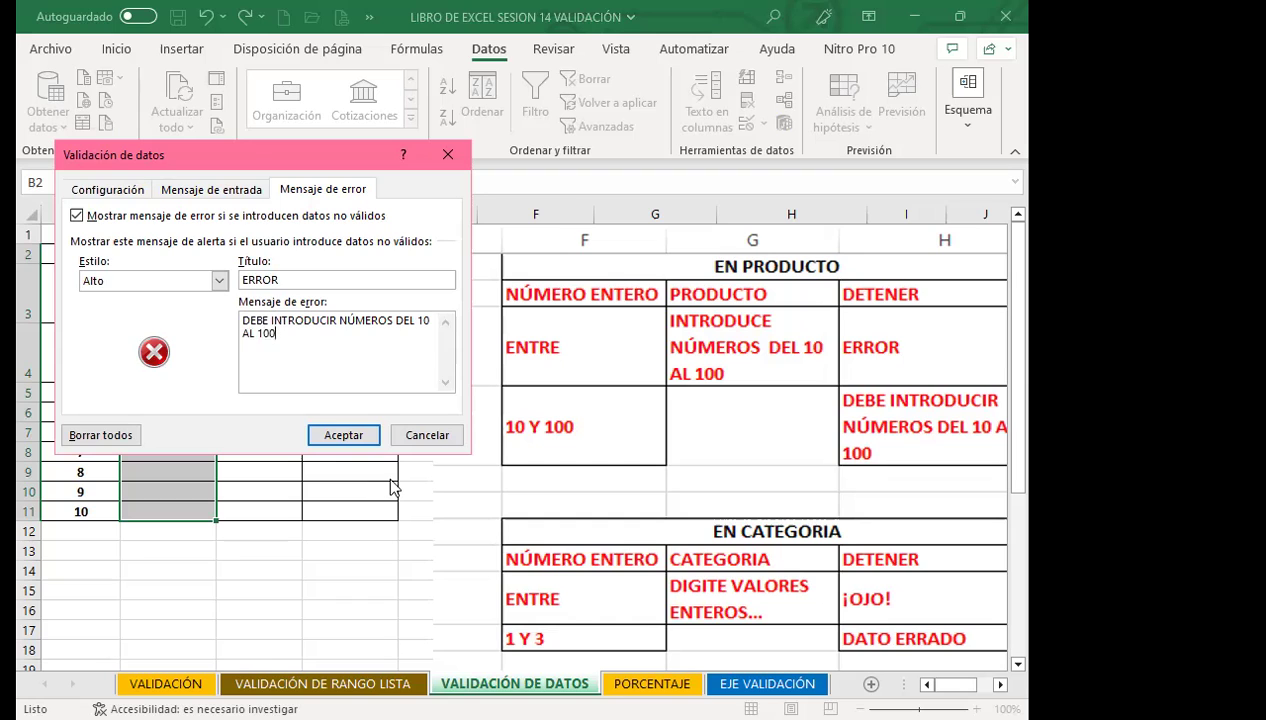
left_click(335, 437)
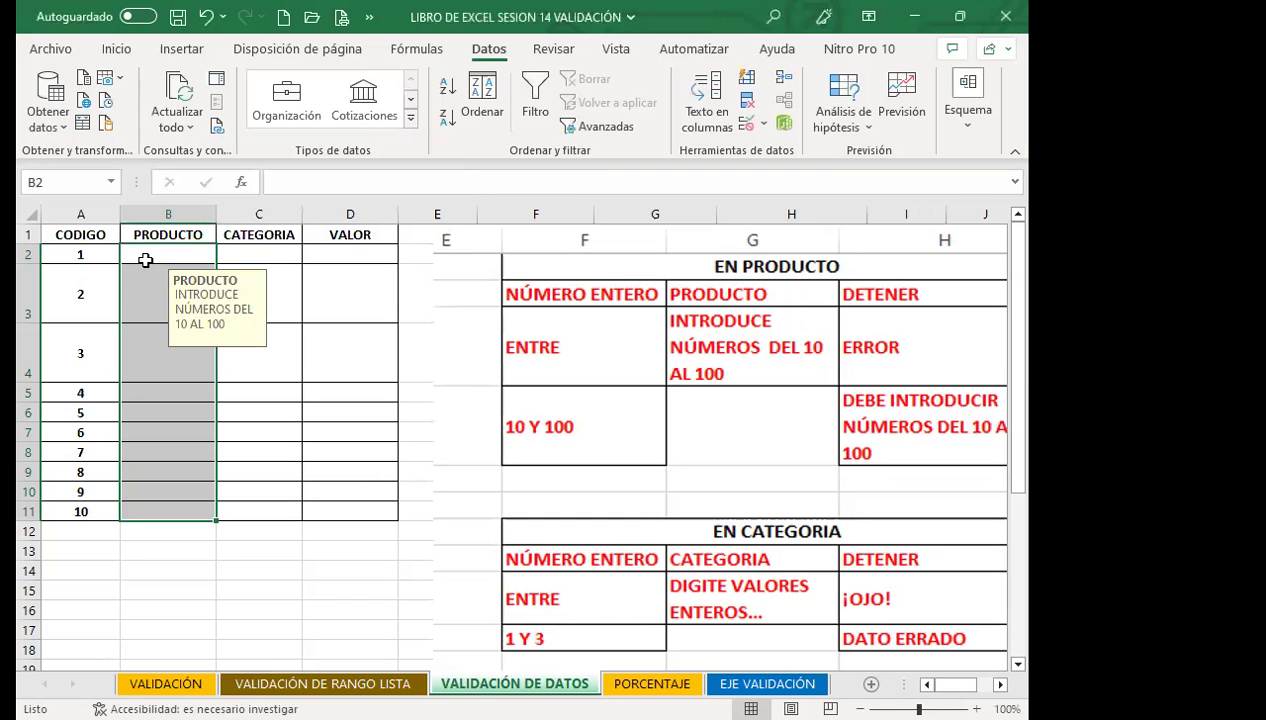
Step: Test the rule with 5 in B2 and dismiss the rejection
left_click(147, 254)
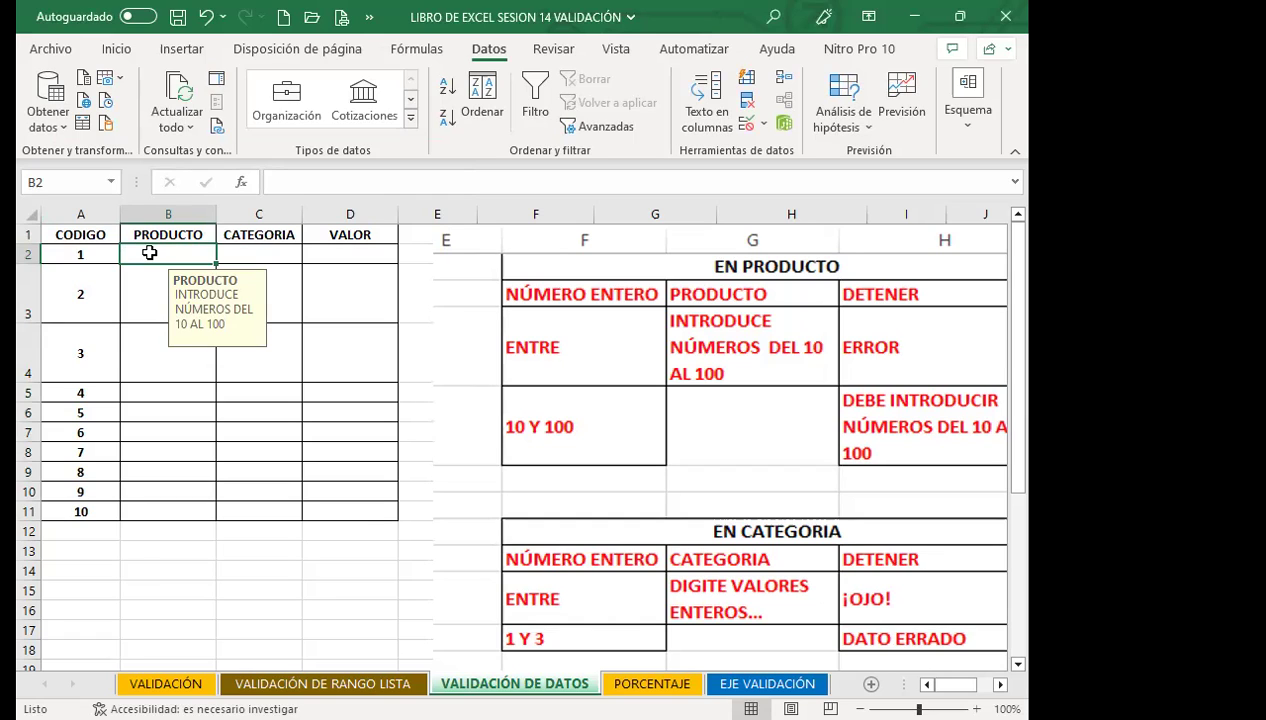
type("5")
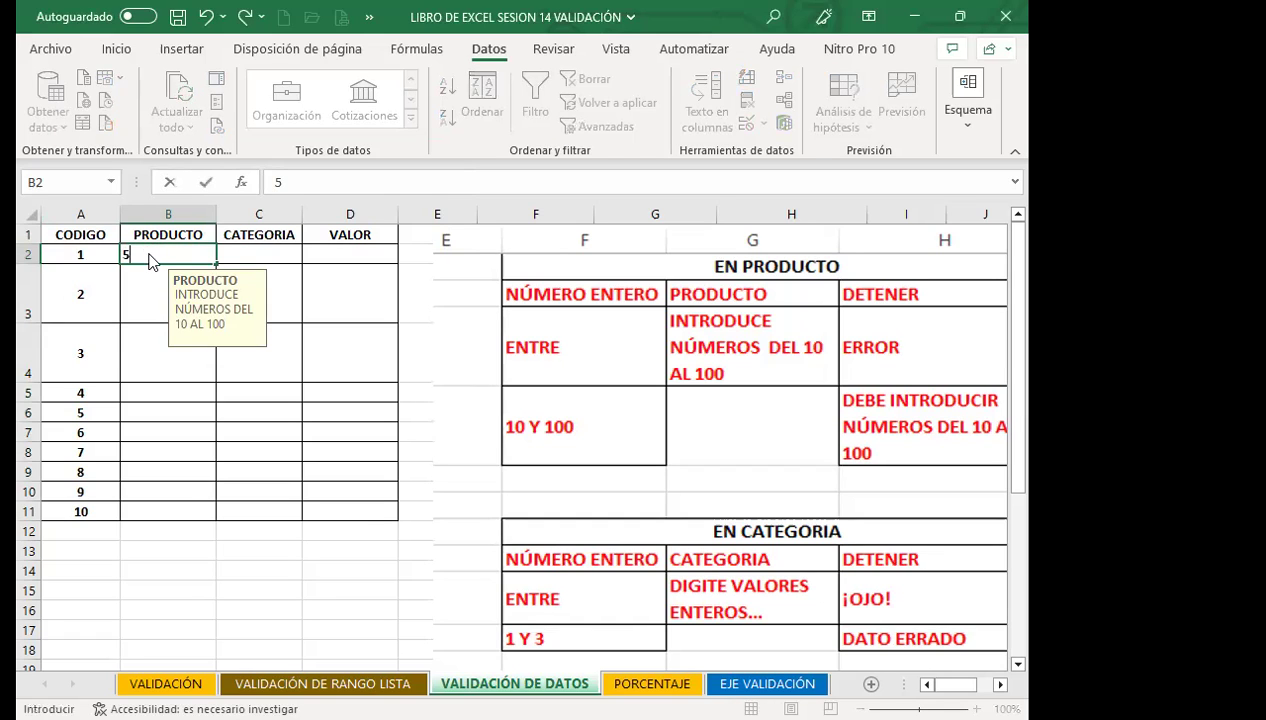
key("Return")
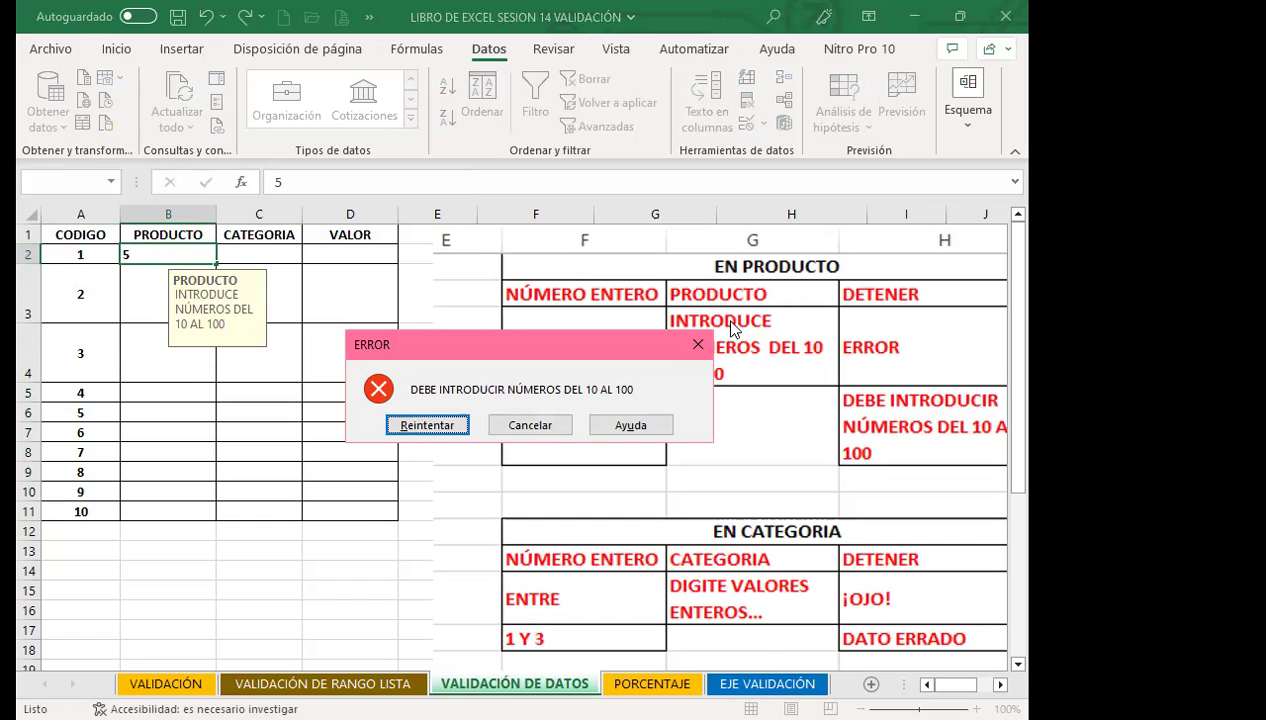
left_click(698, 347)
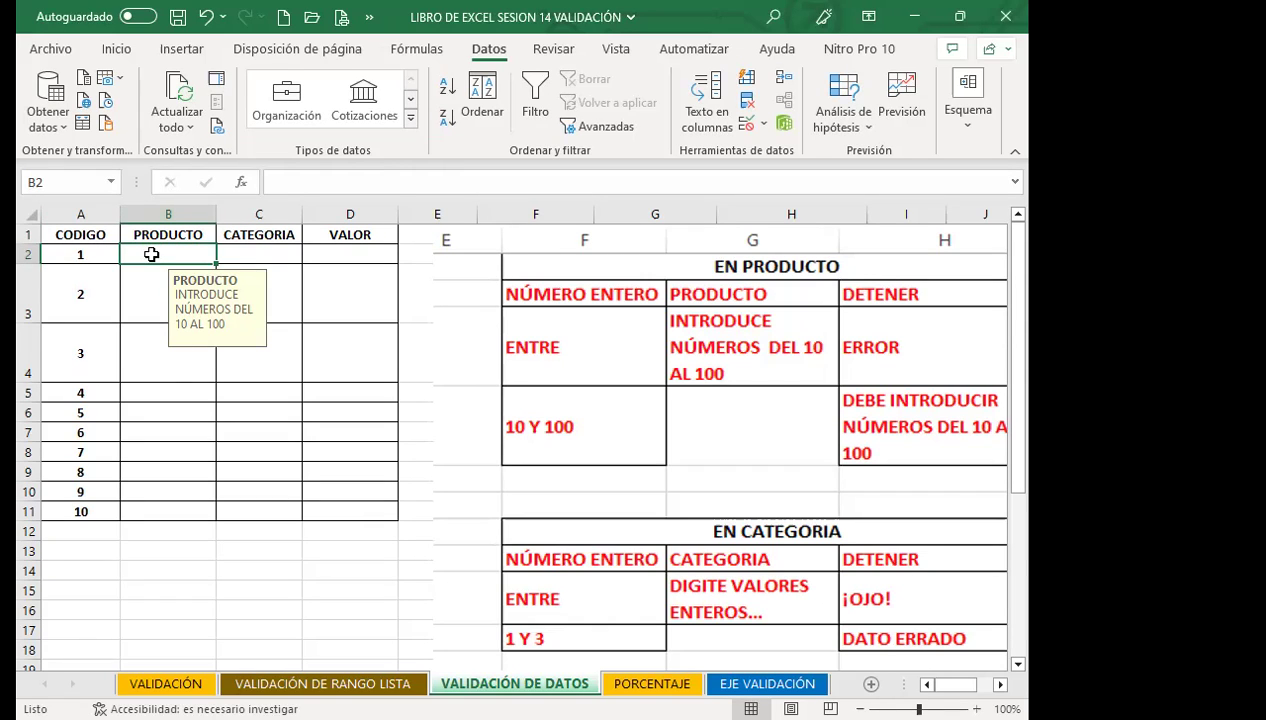
Step: Enter 10, 50 and 100 down PRODUCTO, then test the out-of-range value 101
type("10")
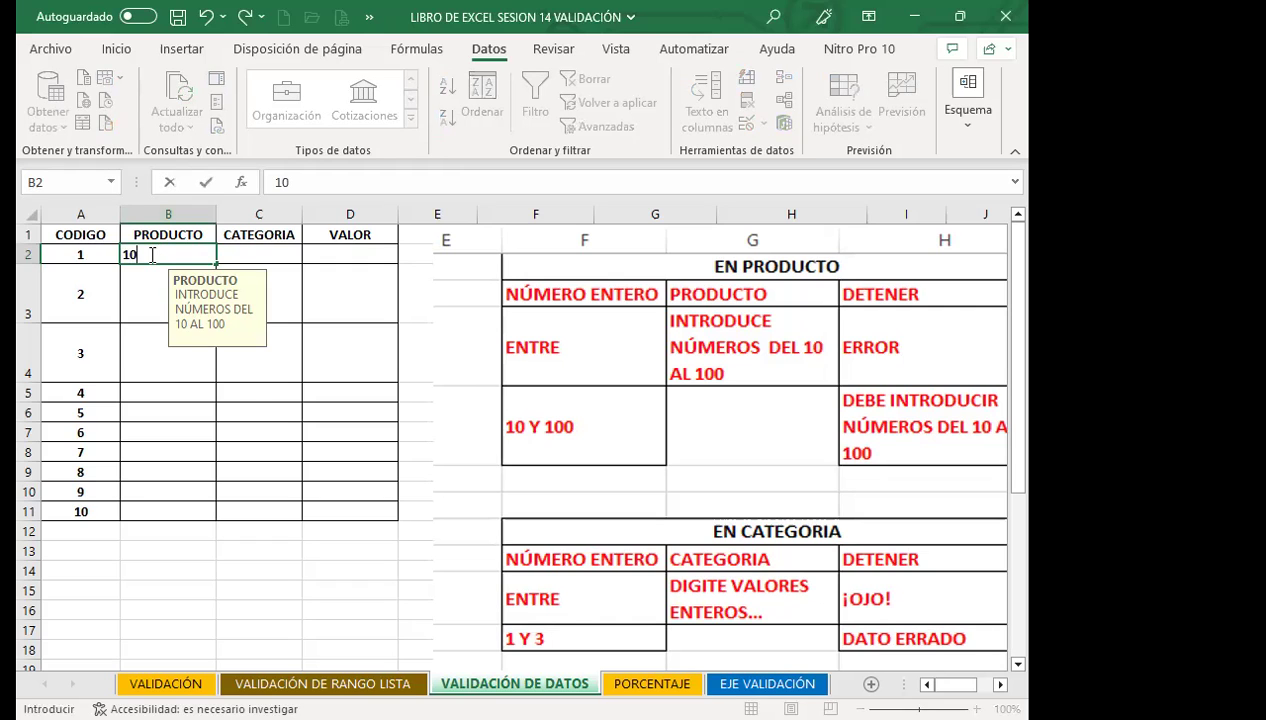
key("Return")
type("50")
key("Return")
type("100")
key("Return")
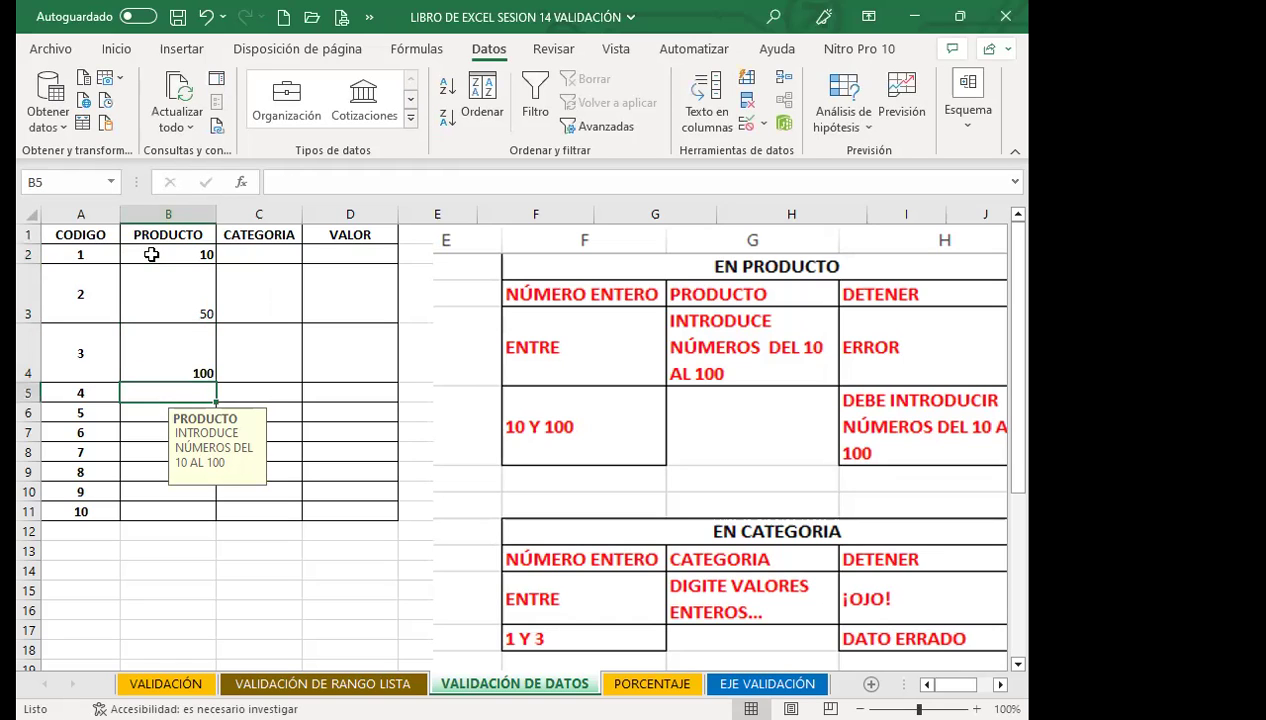
type("101")
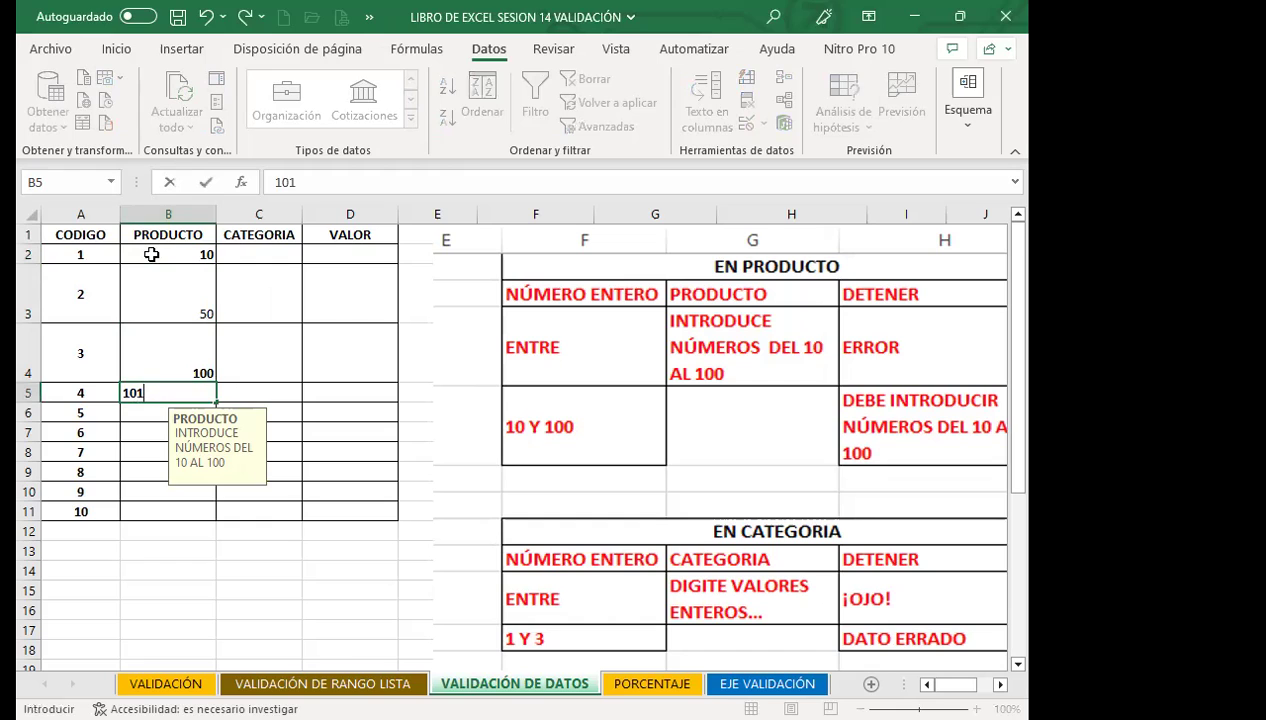
key("Return")
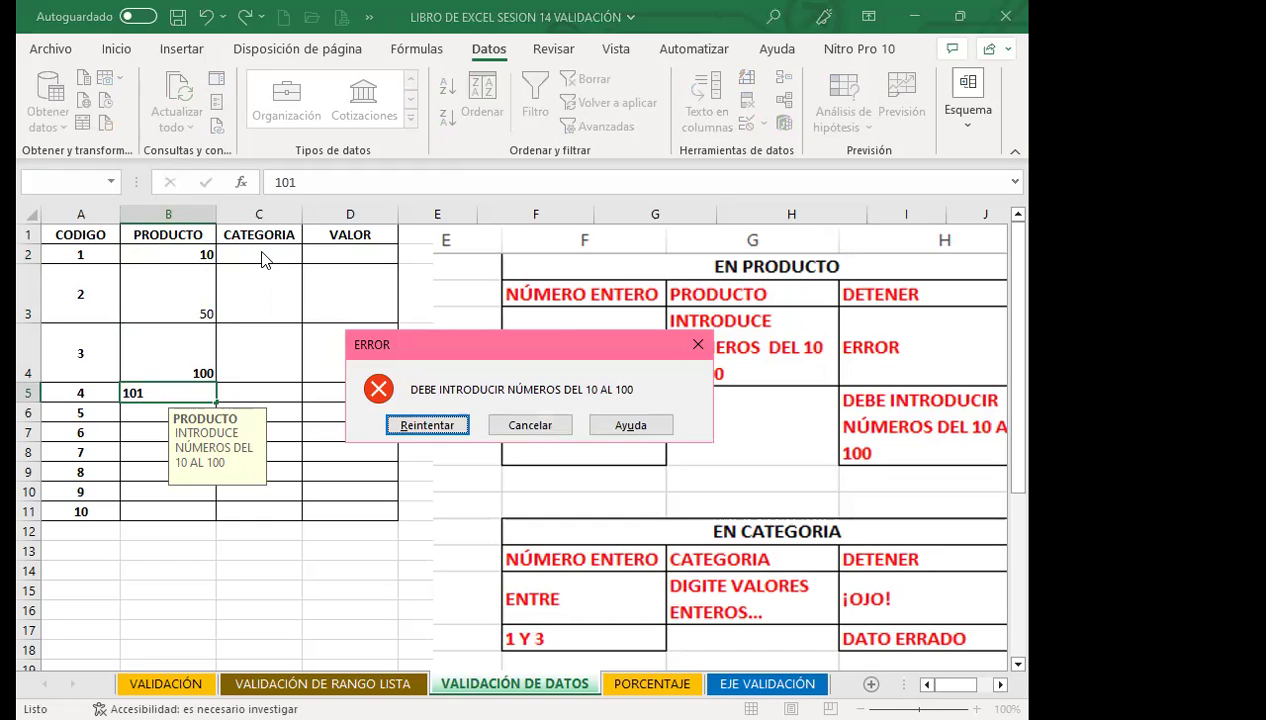
Step: Dismiss the error that rejected 101, then review cells B4 and B2
left_click(698, 345)
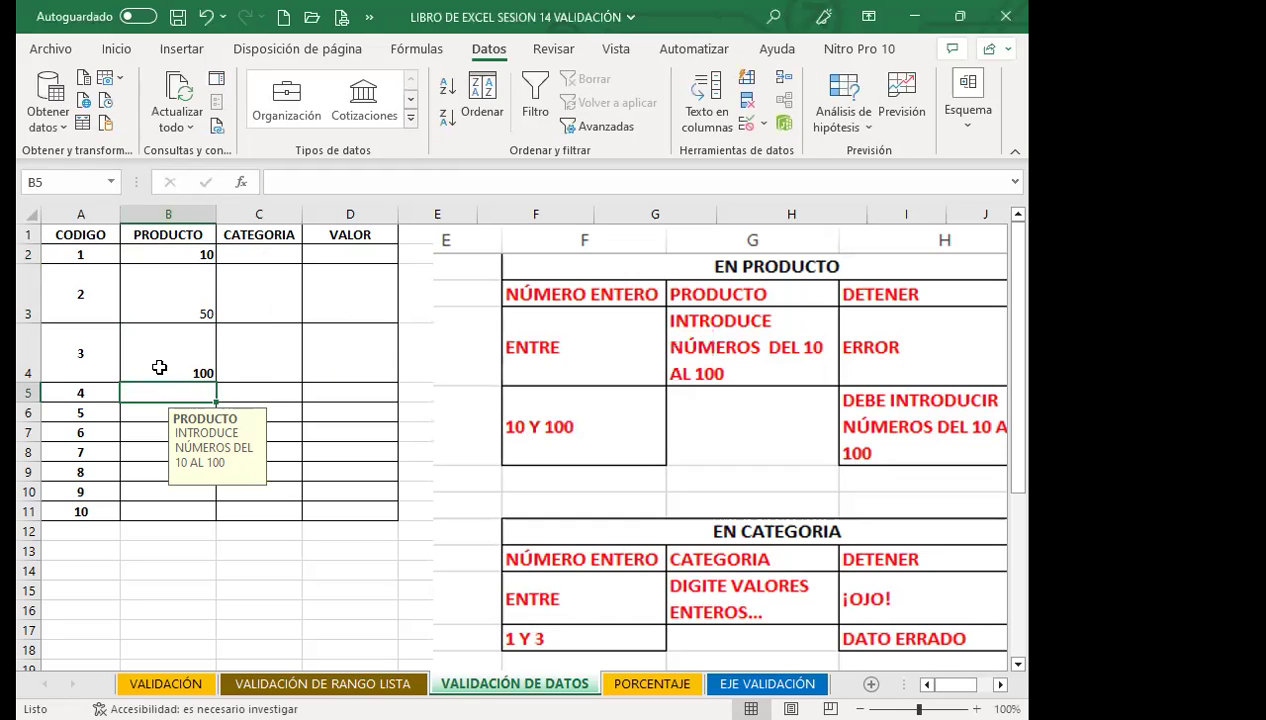
left_click(161, 358)
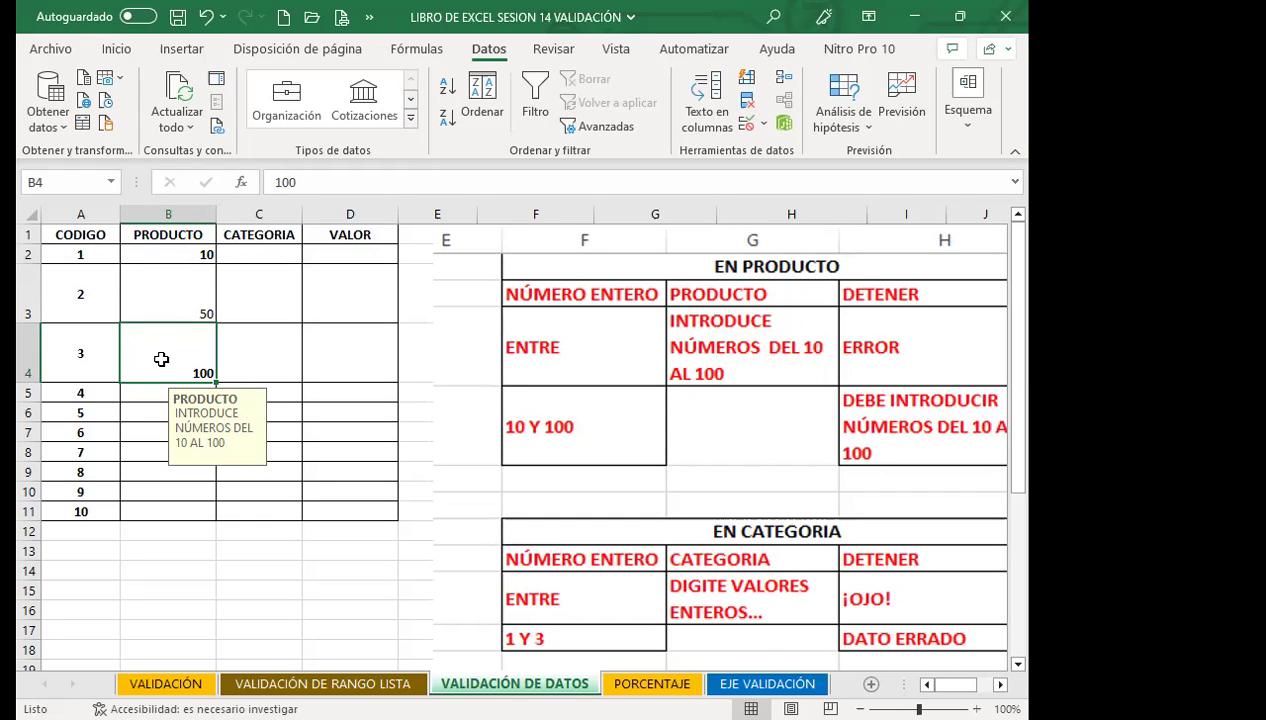
left_click(157, 253)
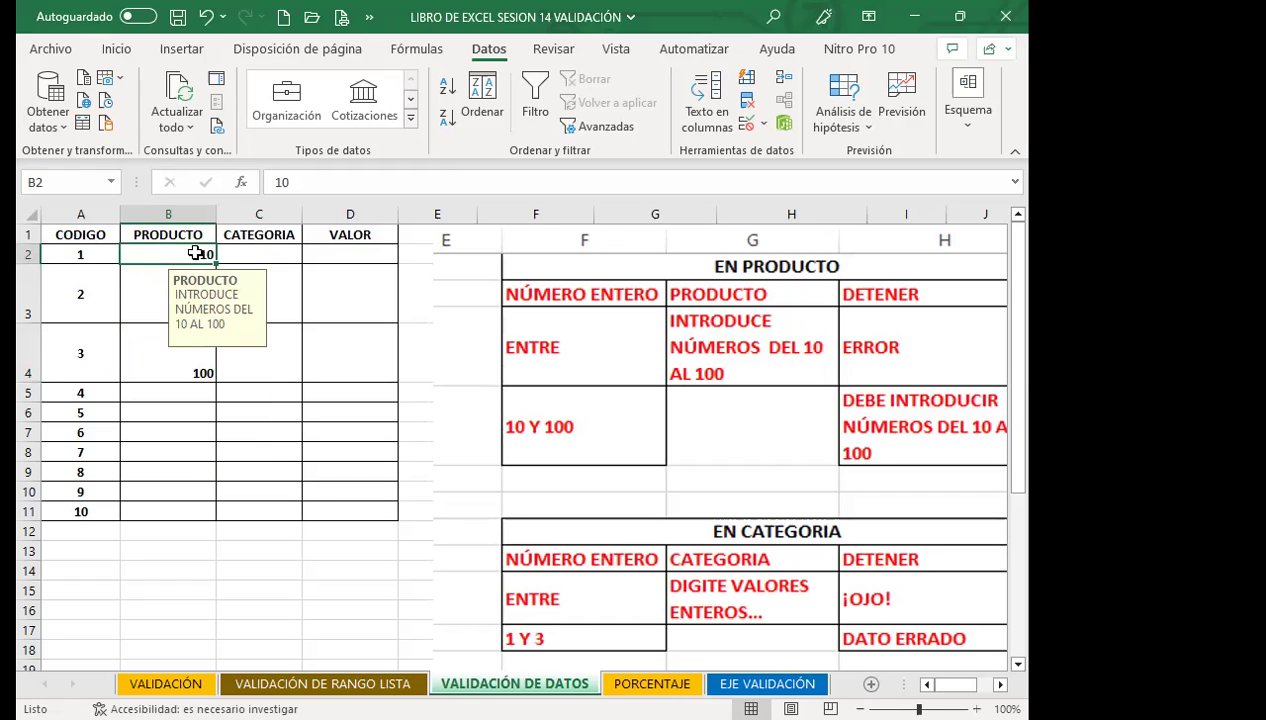
Step: Enter 10 in B5, then test 9 in B6 and dismiss the rejection error
left_click(162, 385)
type("10")
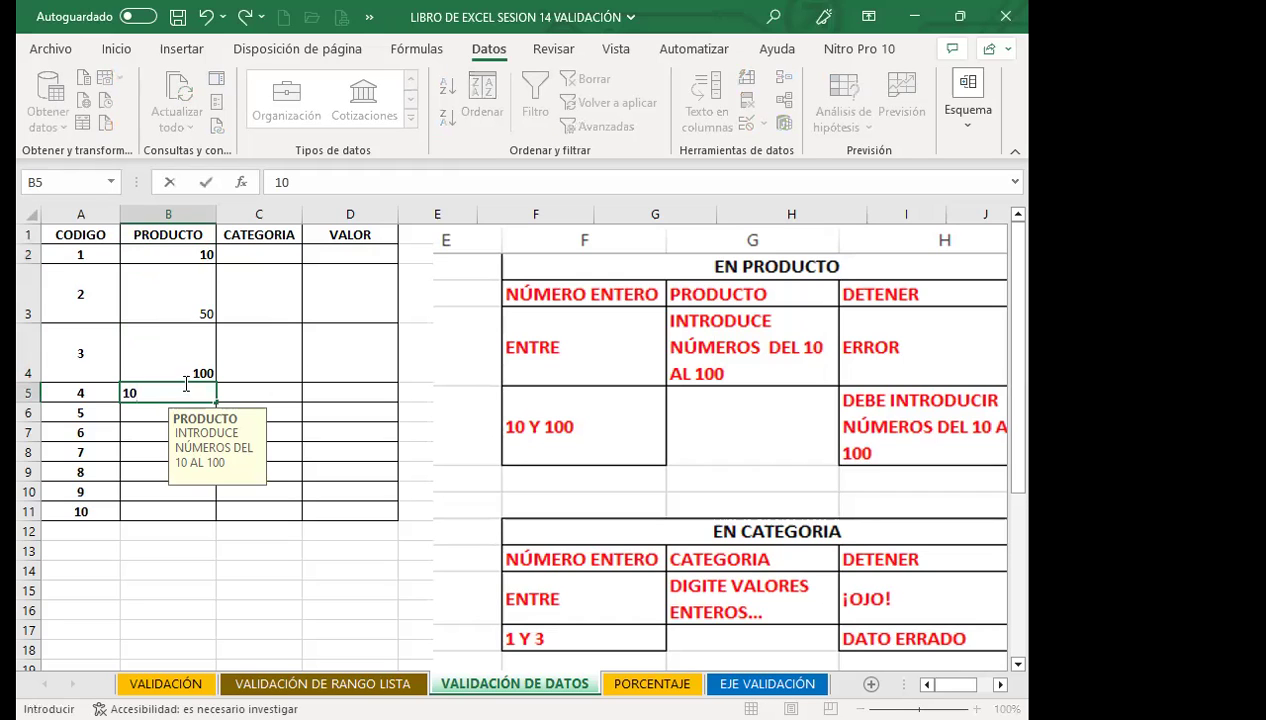
left_click(150, 410)
type("9")
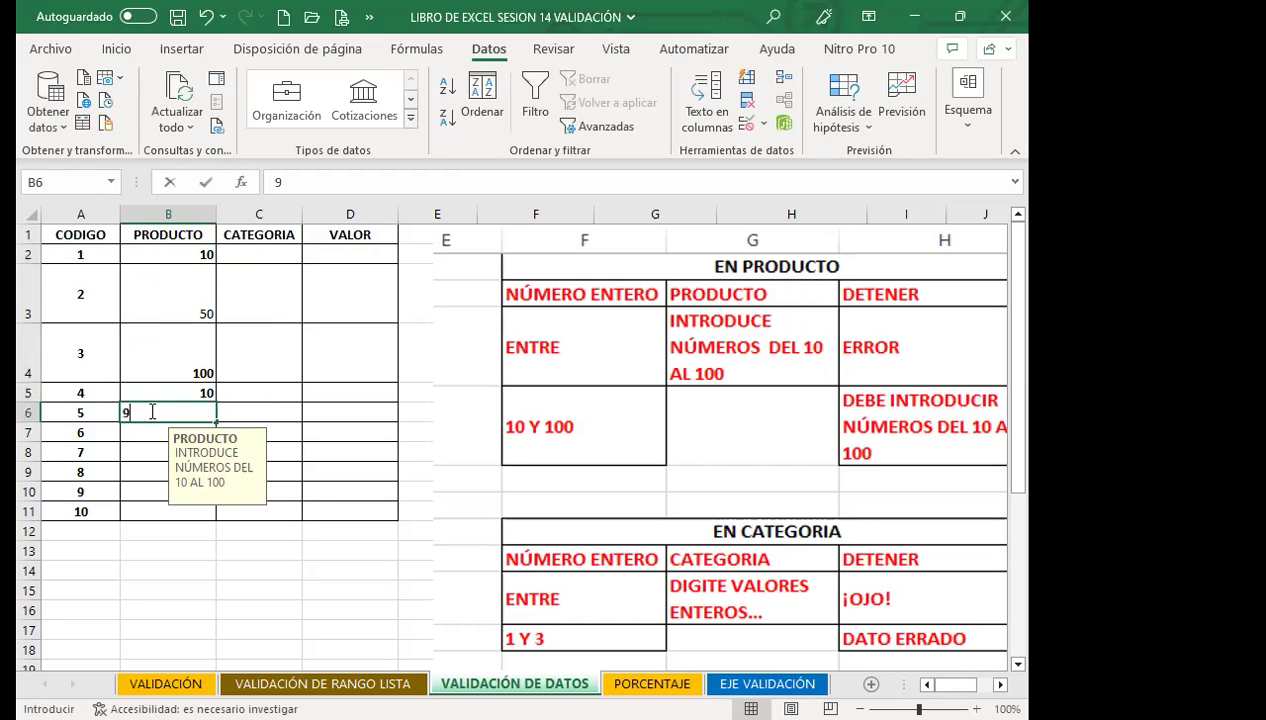
key("Return")
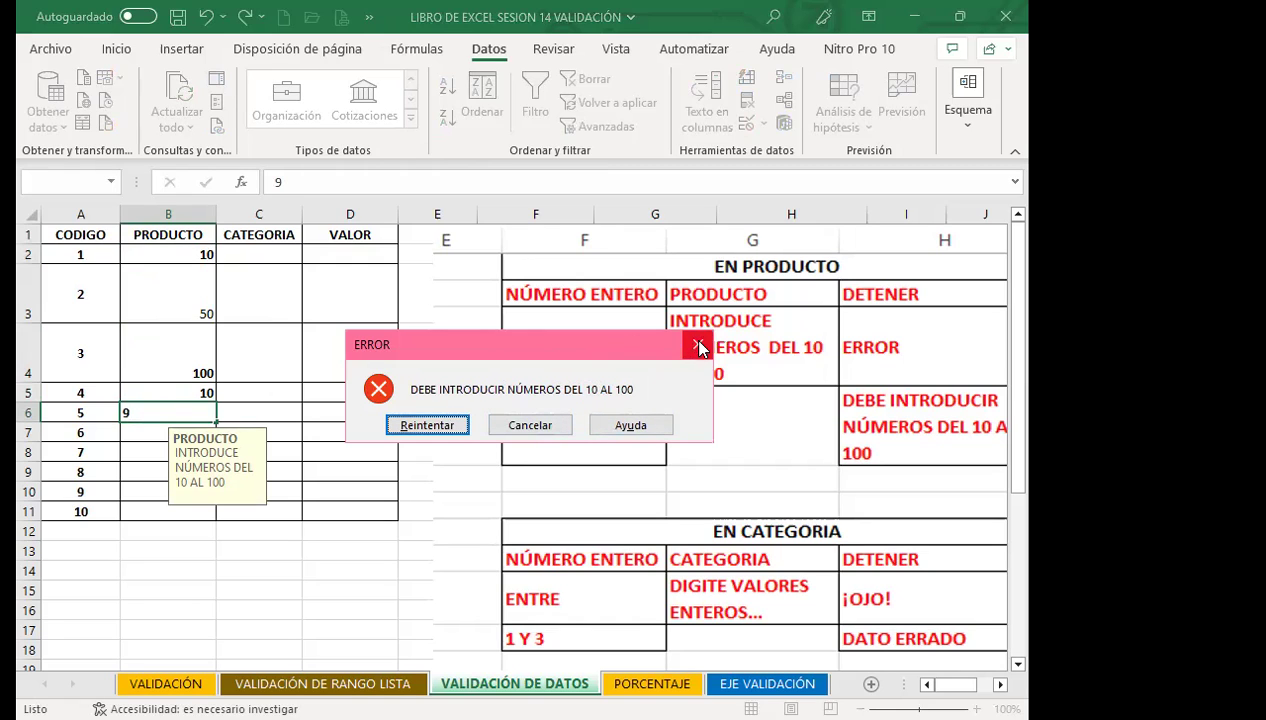
left_click(530, 425)
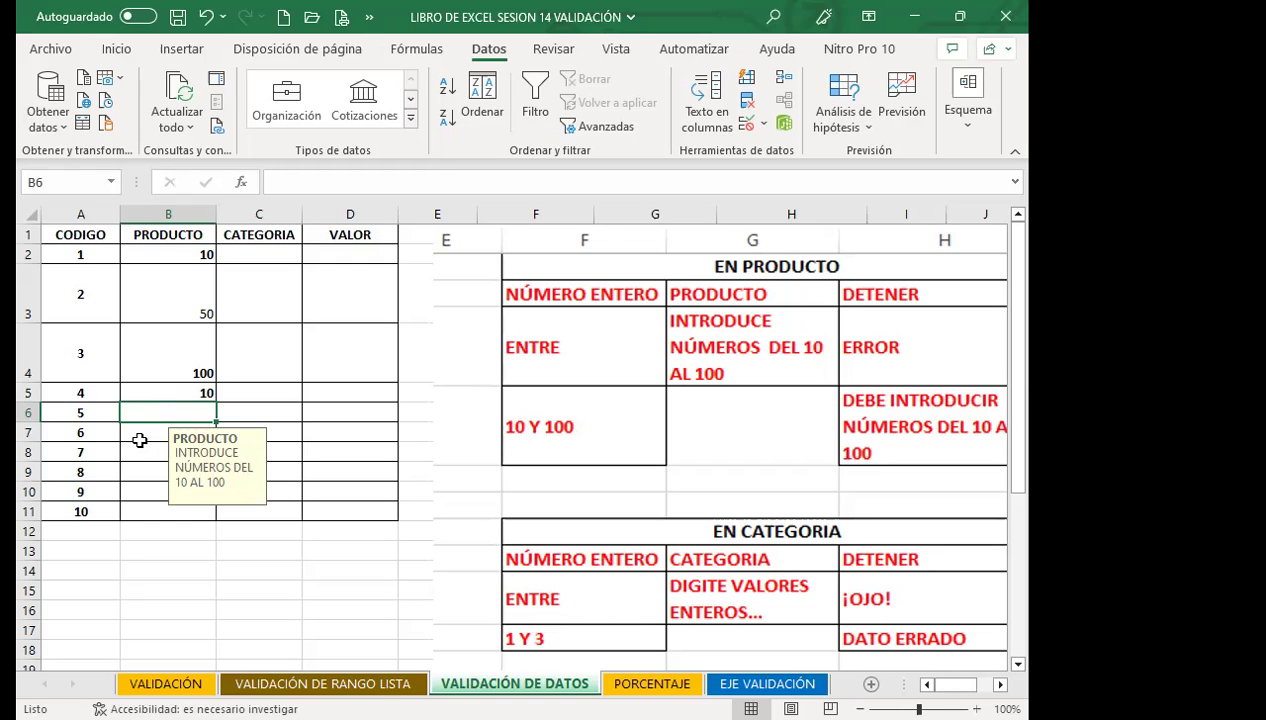
Step: Review cells B7, B6 and B2, then select the whole CODIGO/PRODUCTO table A1:B11
left_click(140, 441)
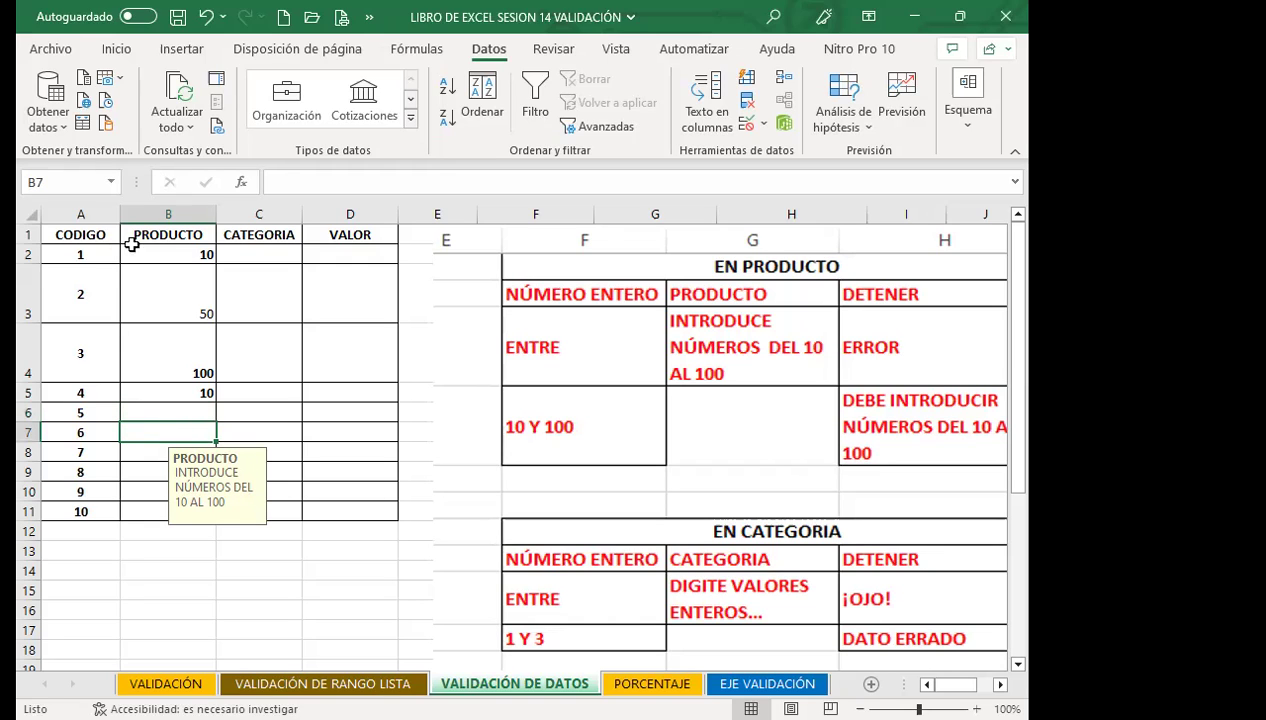
left_click(169, 417)
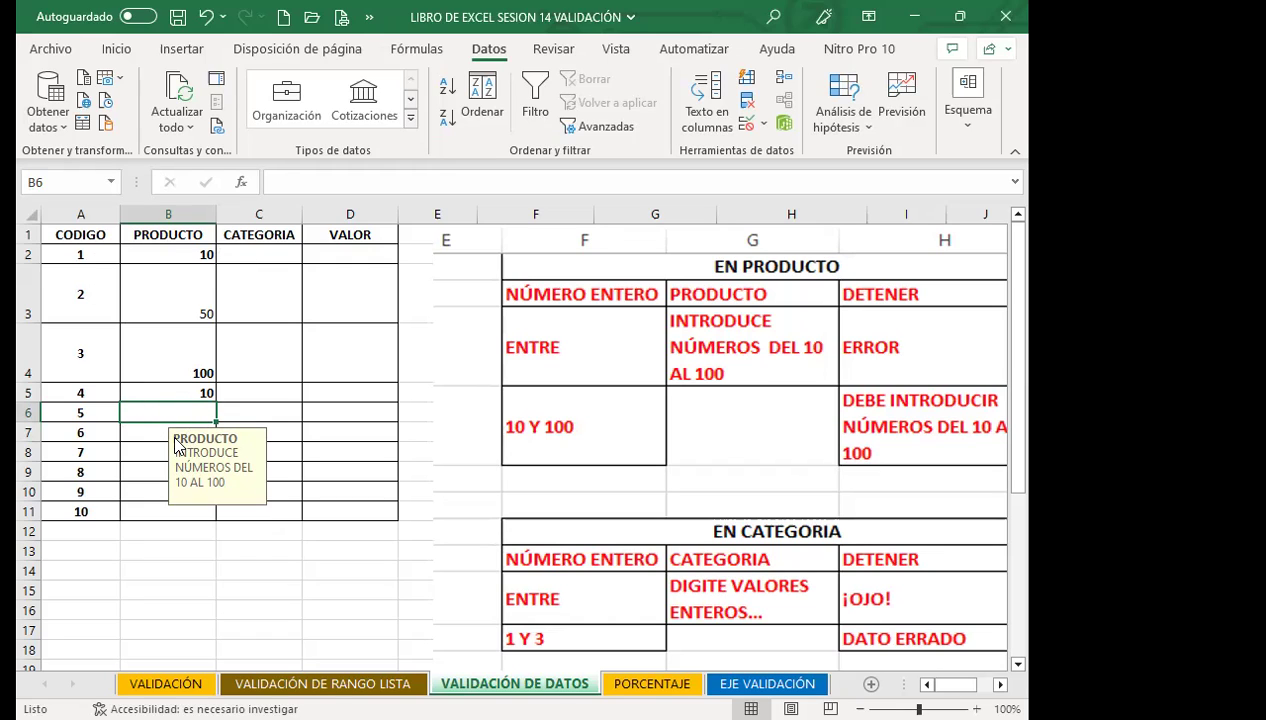
left_click(167, 256)
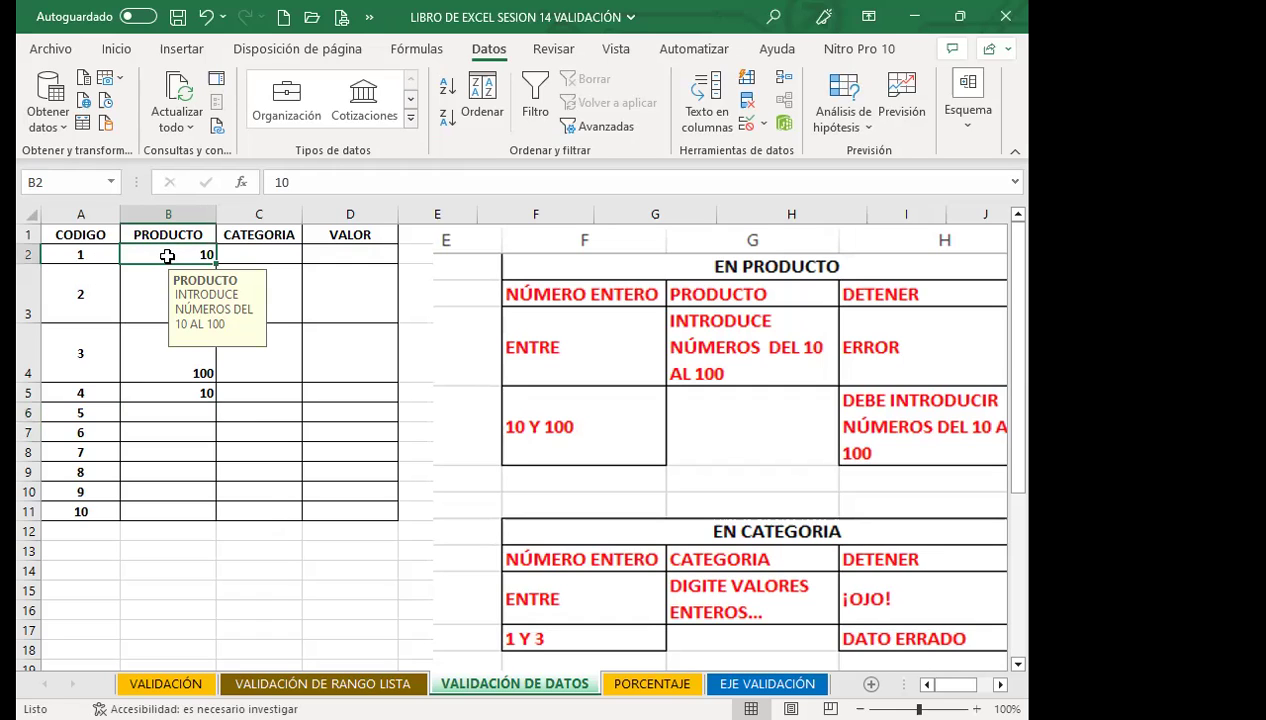
left_click_drag(112, 235, 191, 503)
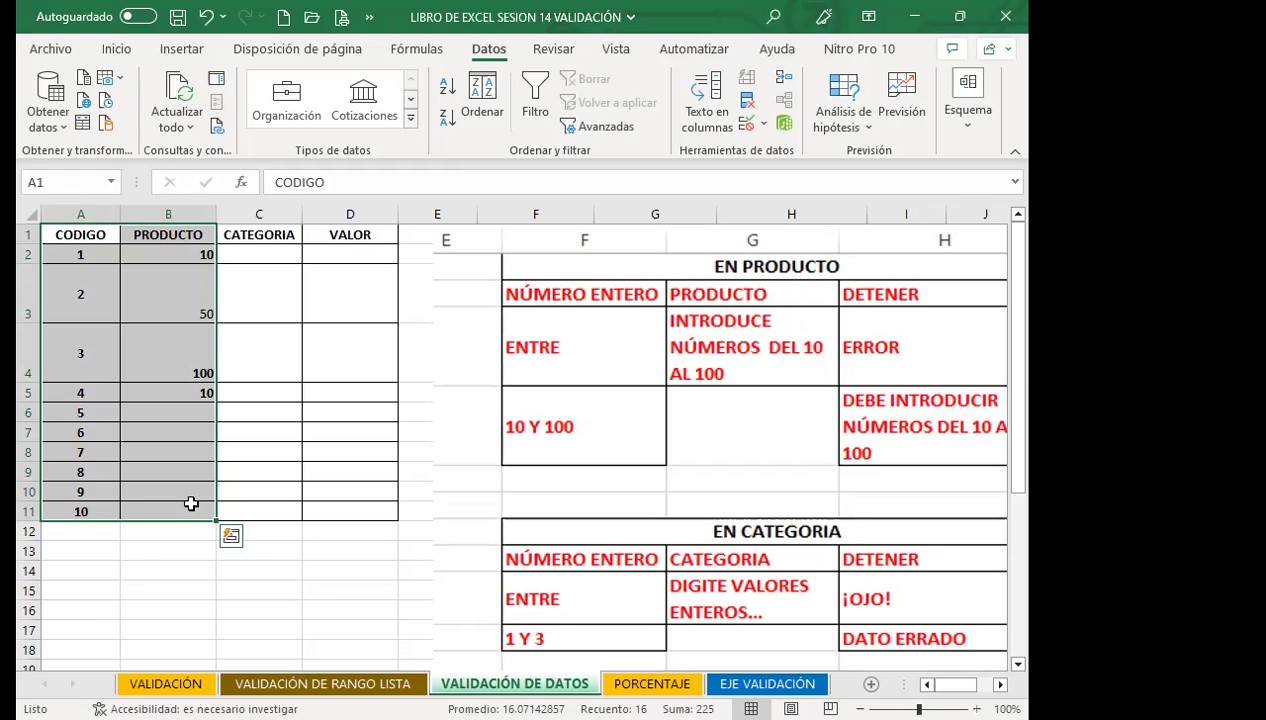
left_click(124, 470)
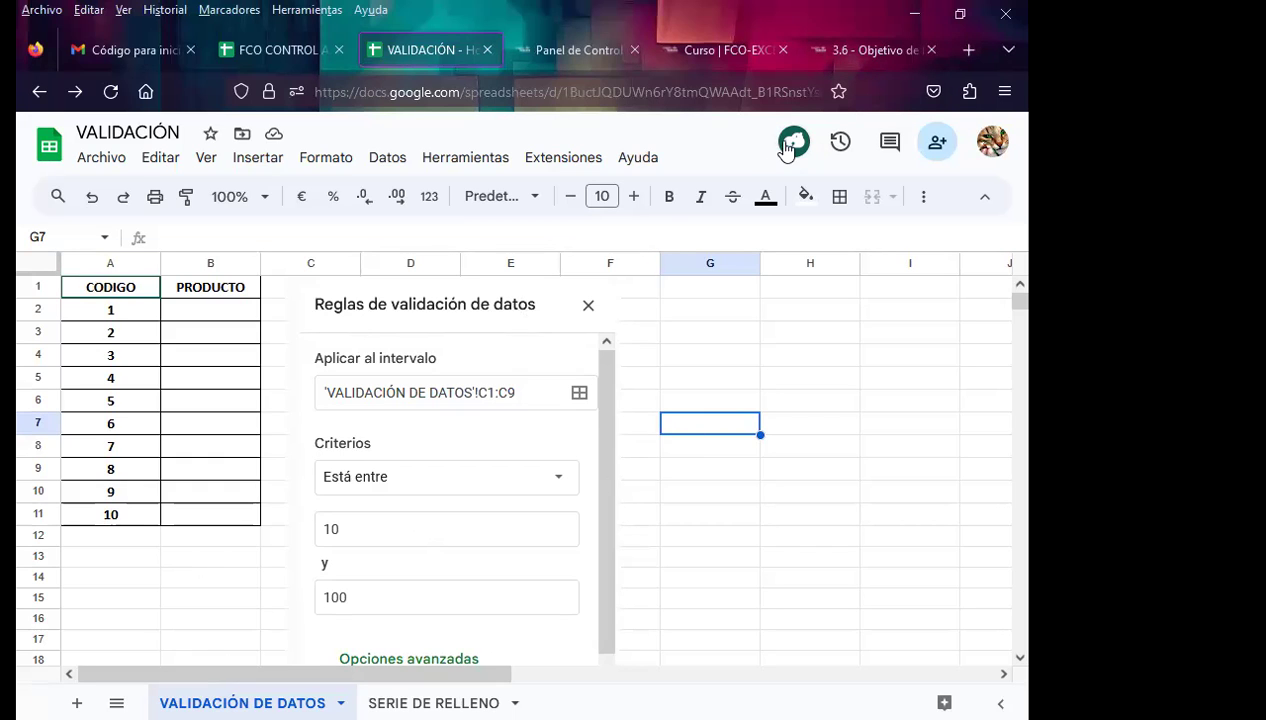
Step: Switch to the Firefox tab with the VALIDACIÓN Google Sheet and reload the page
left_click(937, 146)
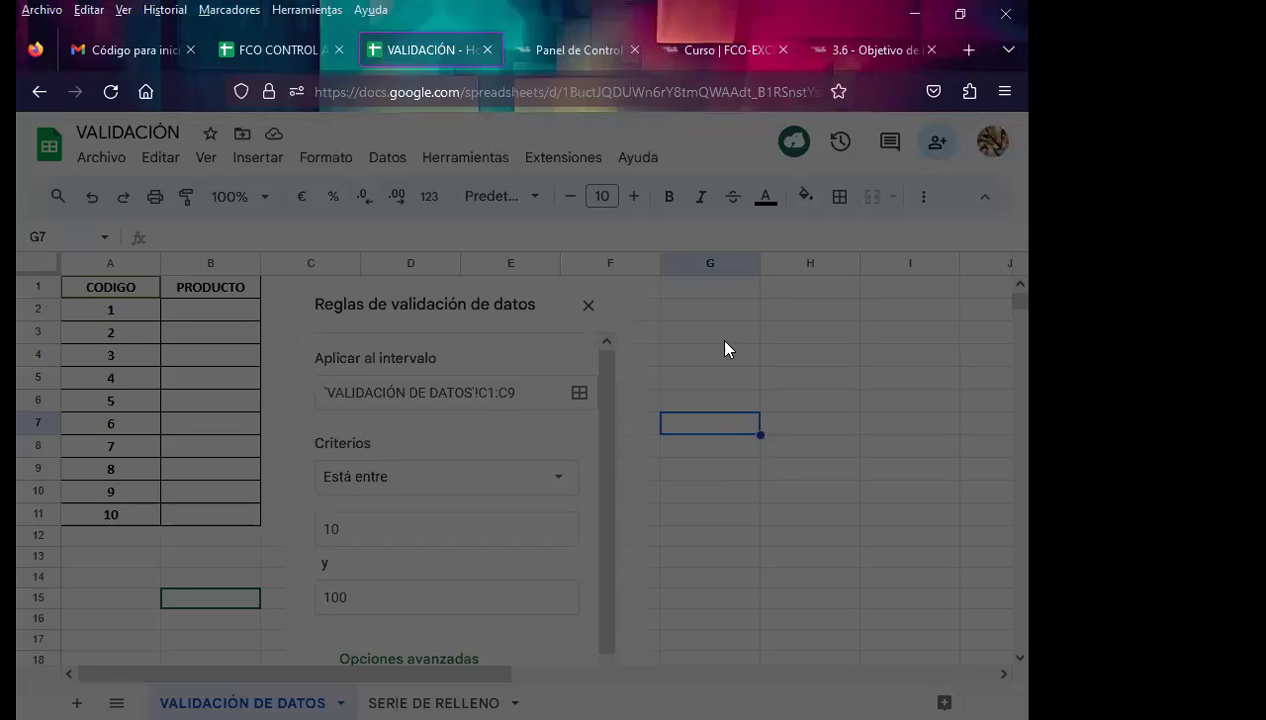
left_click(303, 50)
left_click(400, 55)
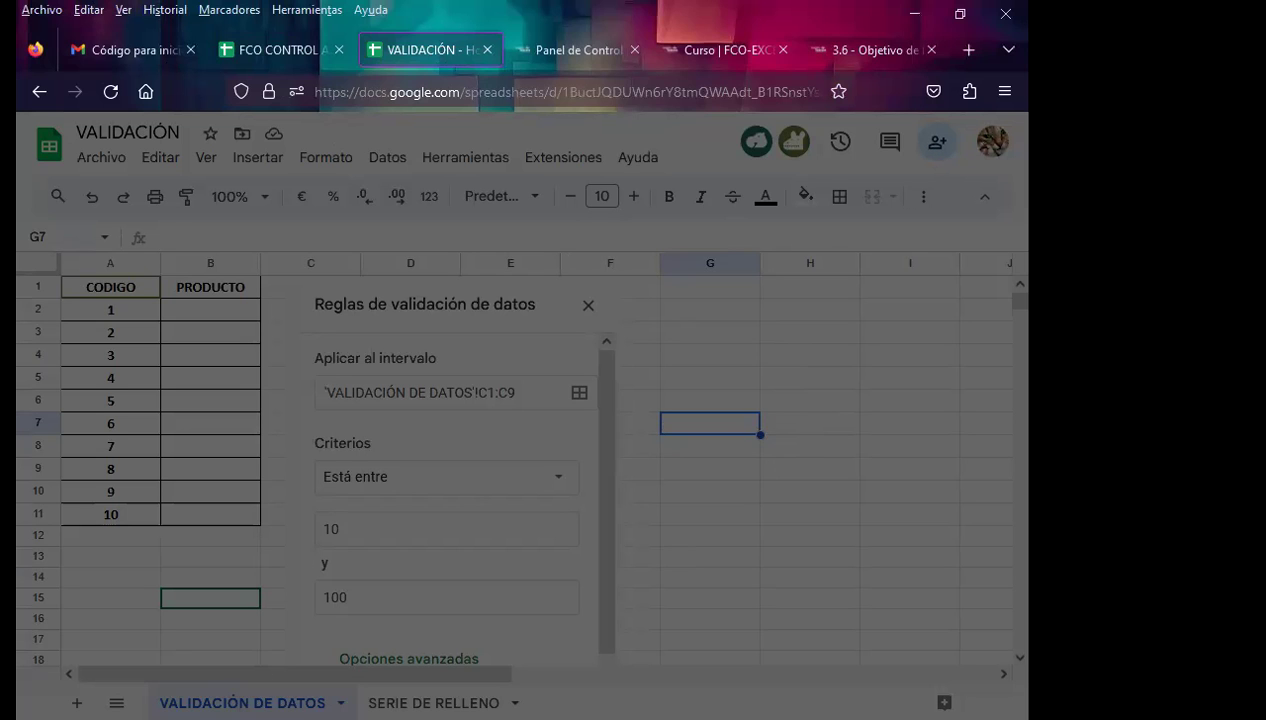
left_click(463, 91)
key("Escape")
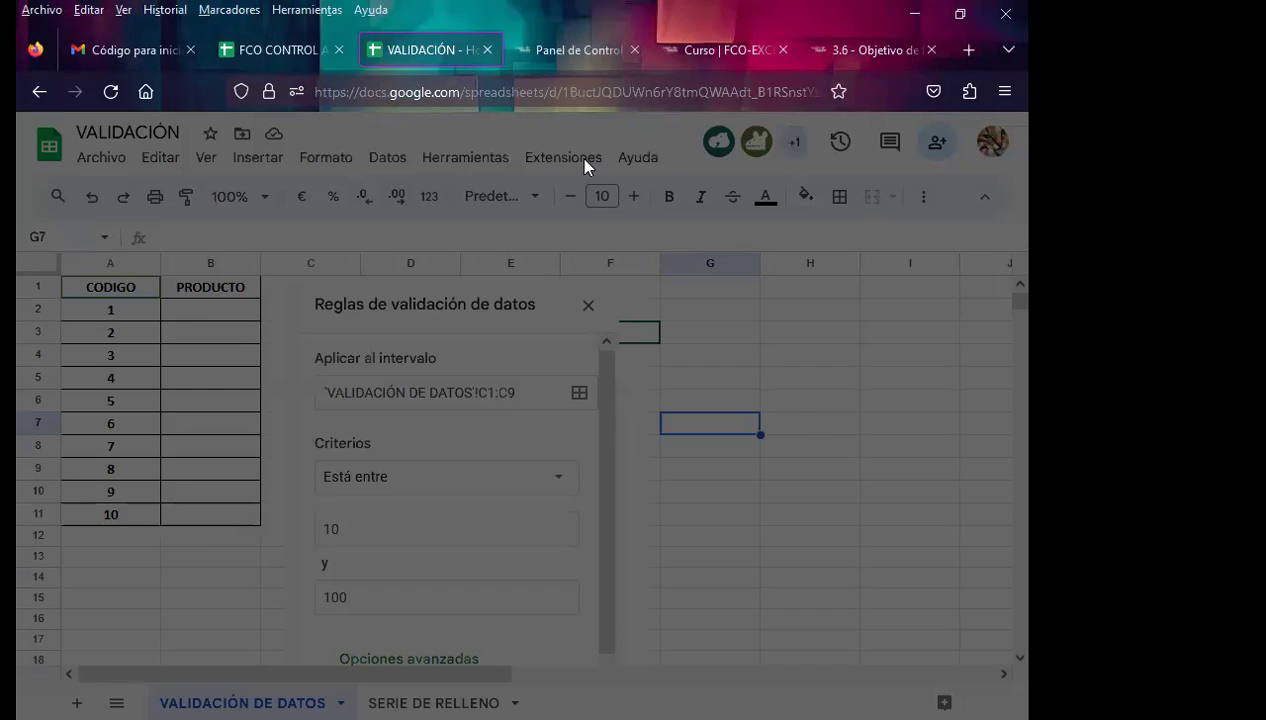
left_click(583, 92)
key("Escape")
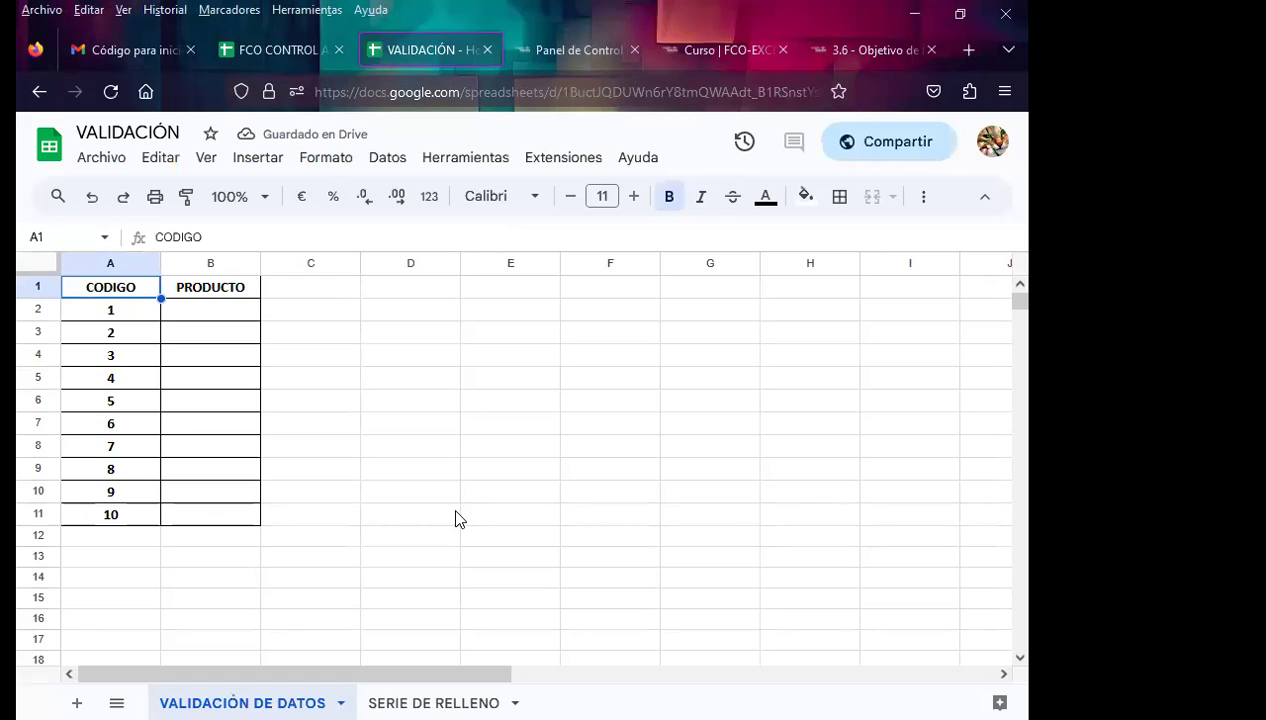
Step: Review cells D11, B4, B11 and C2 beside the 10–100 rule for C1:C9
left_click(455, 516)
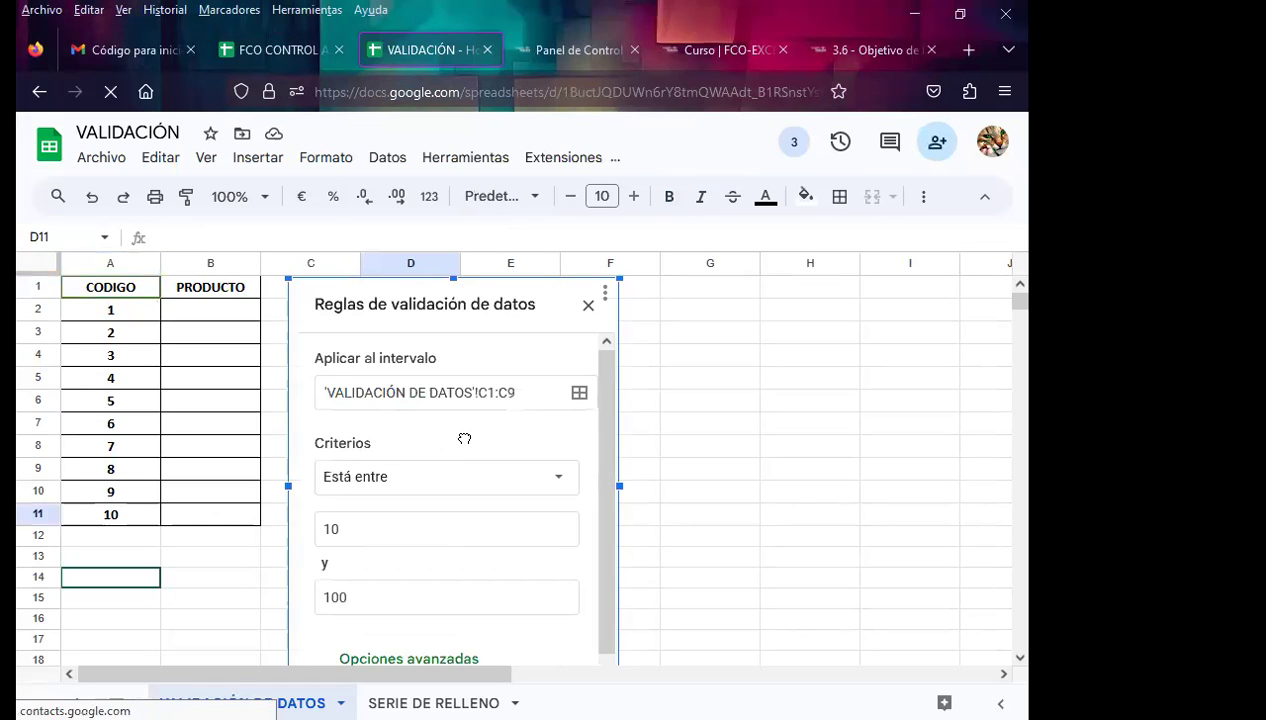
left_click(181, 364)
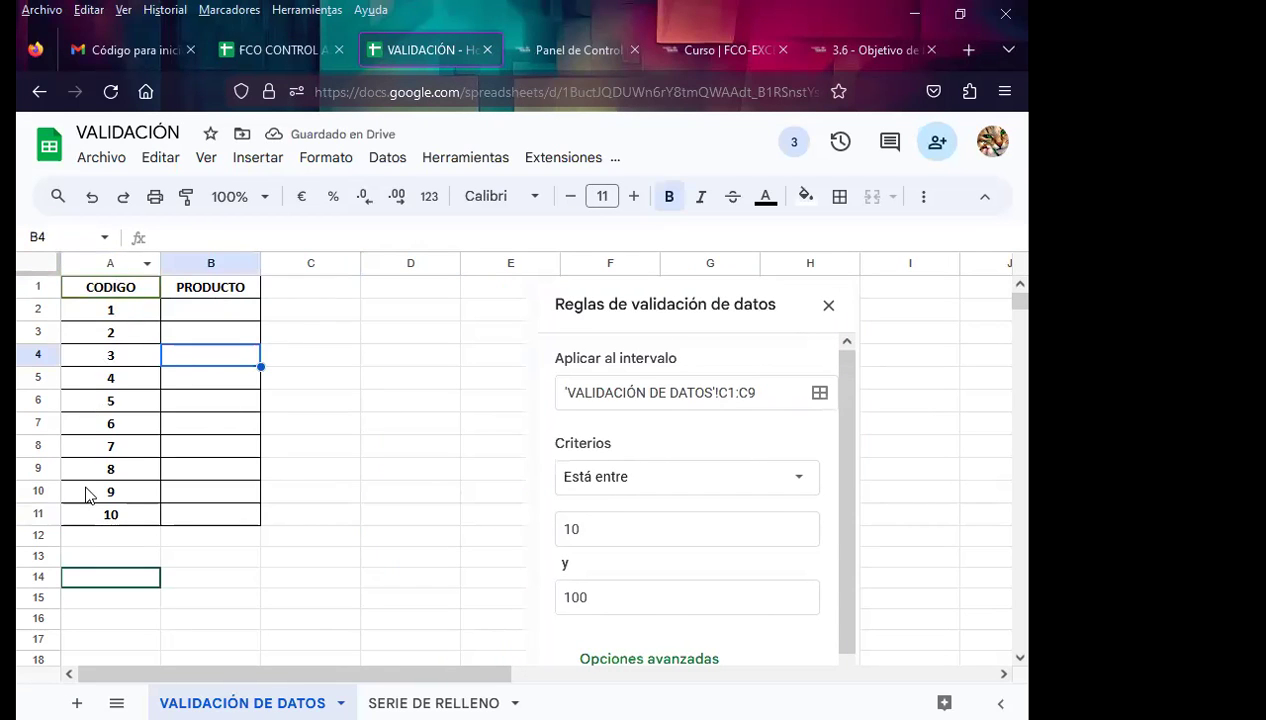
left_click(207, 508)
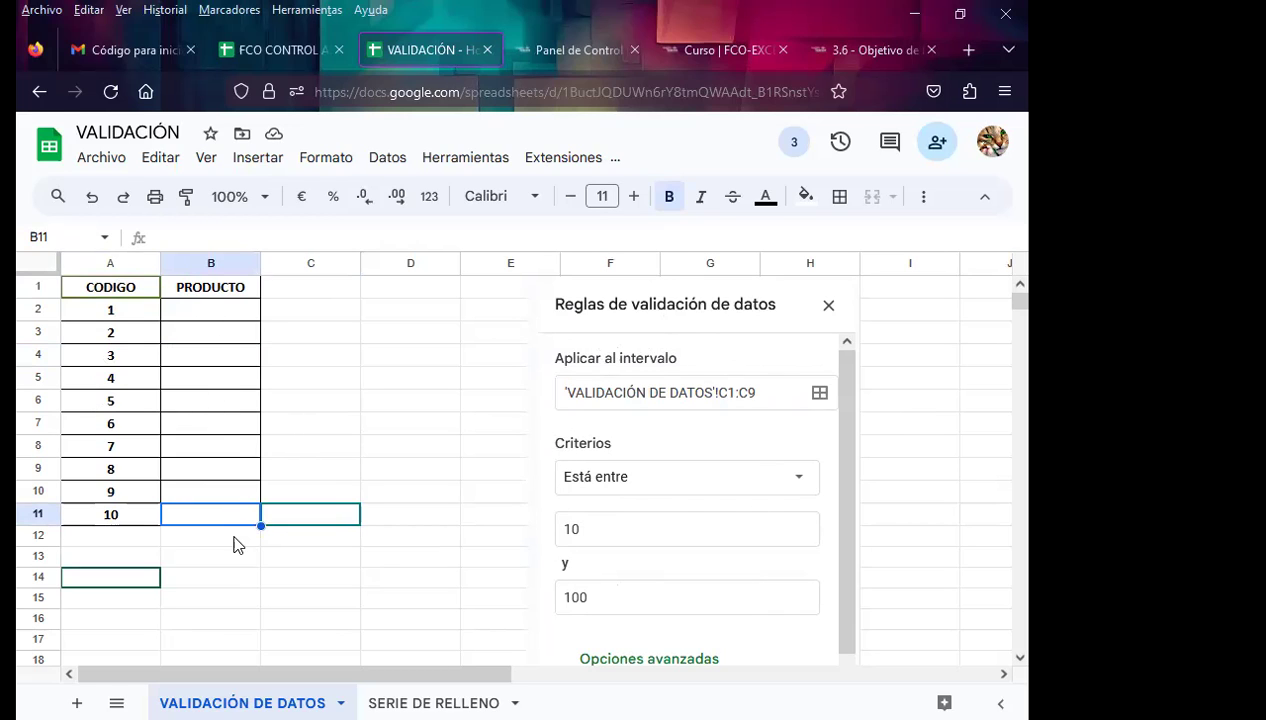
left_click(313, 314)
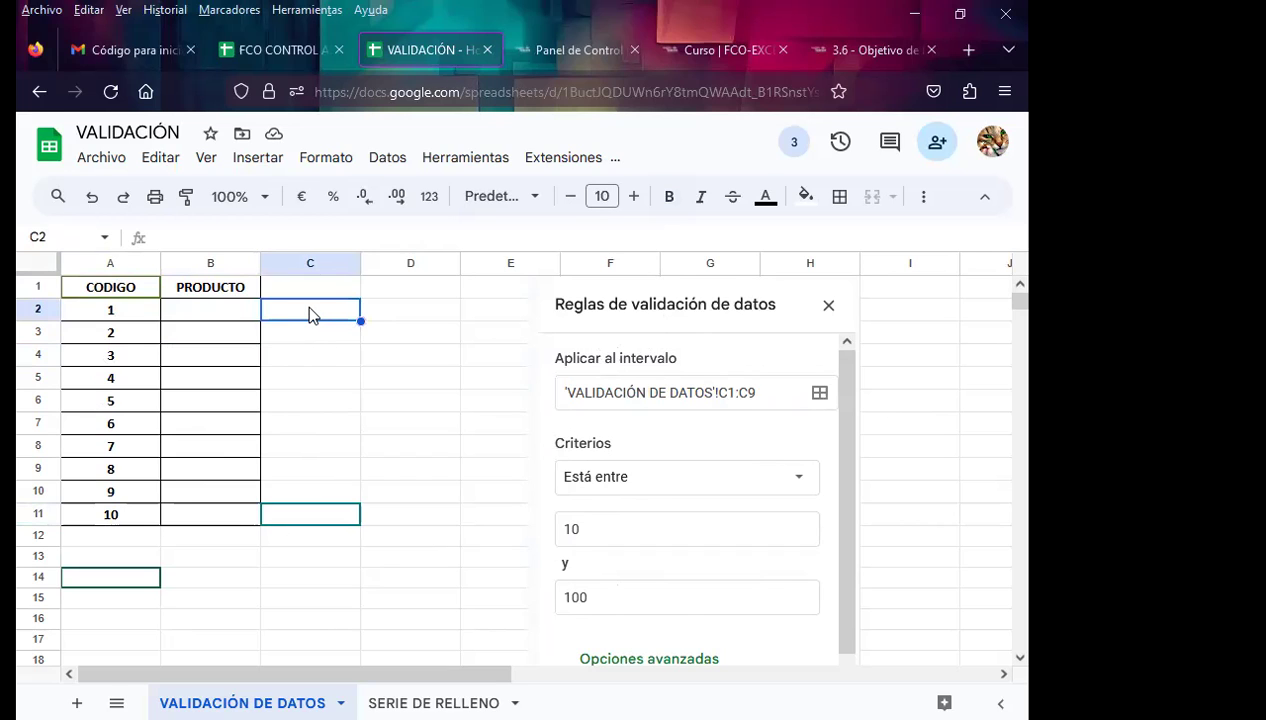
Step: Select C2:C11 and open Datos > Validación de datos to list rules for that range
left_click_drag(309, 314, 311, 528)
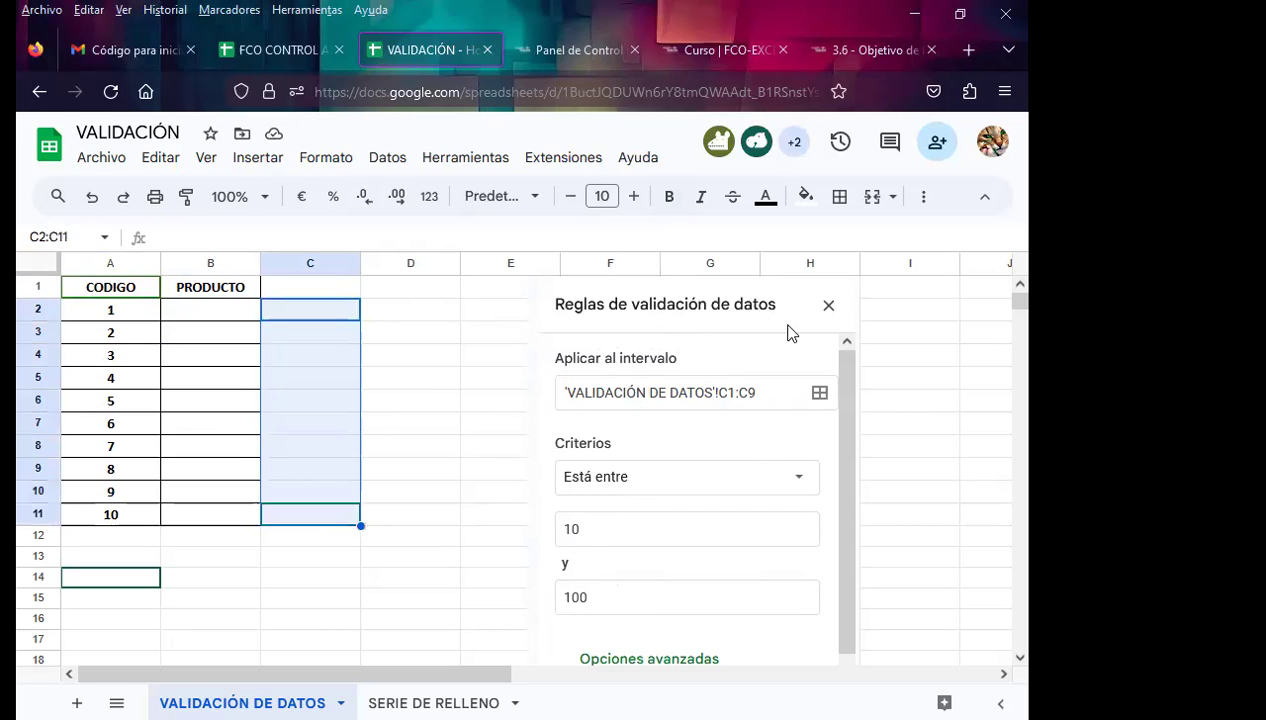
mouse_move(805, 328)
left_mouse_down()
mouse_move(792, 314)
mouse_move(888, 314)
left_mouse_up()
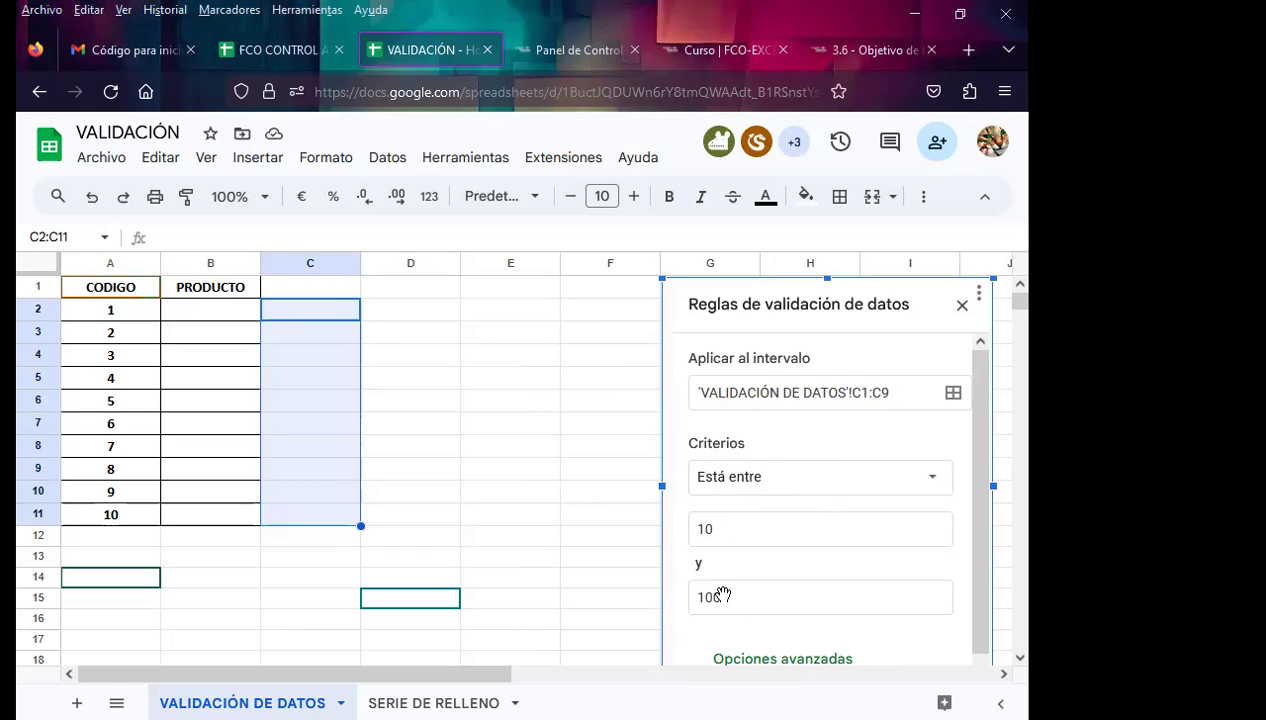
left_click(389, 161)
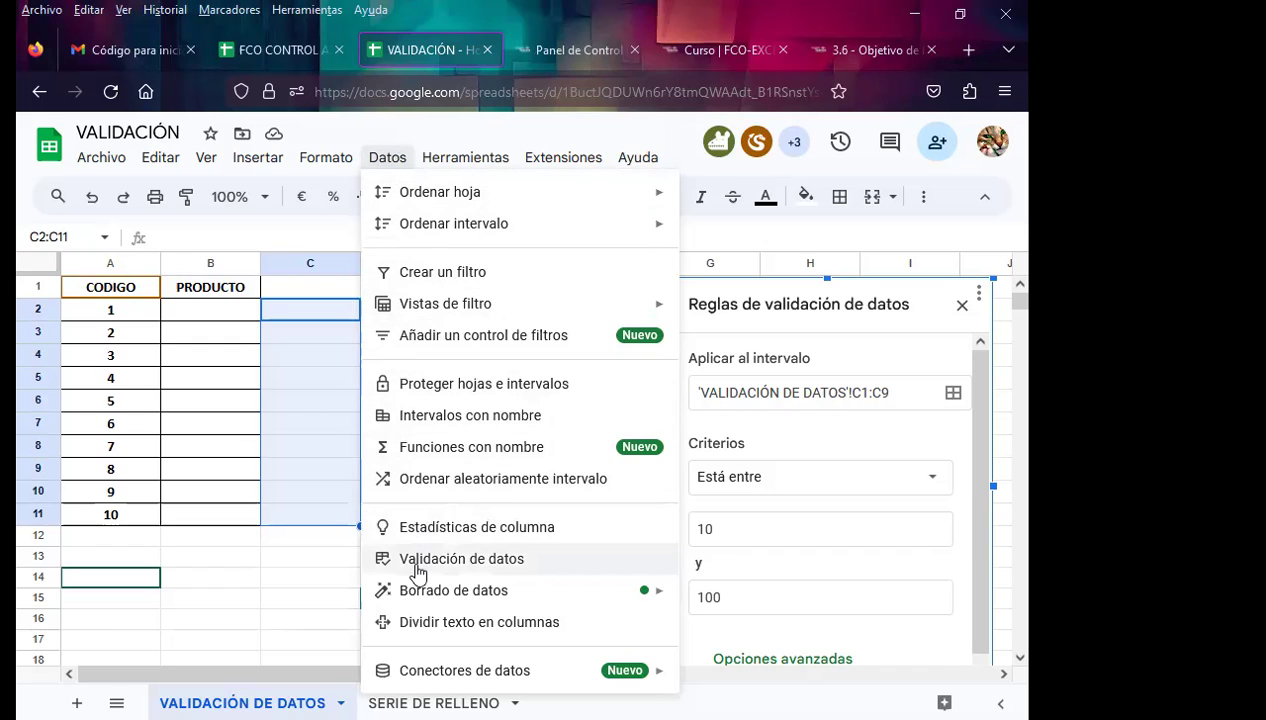
left_click(432, 559)
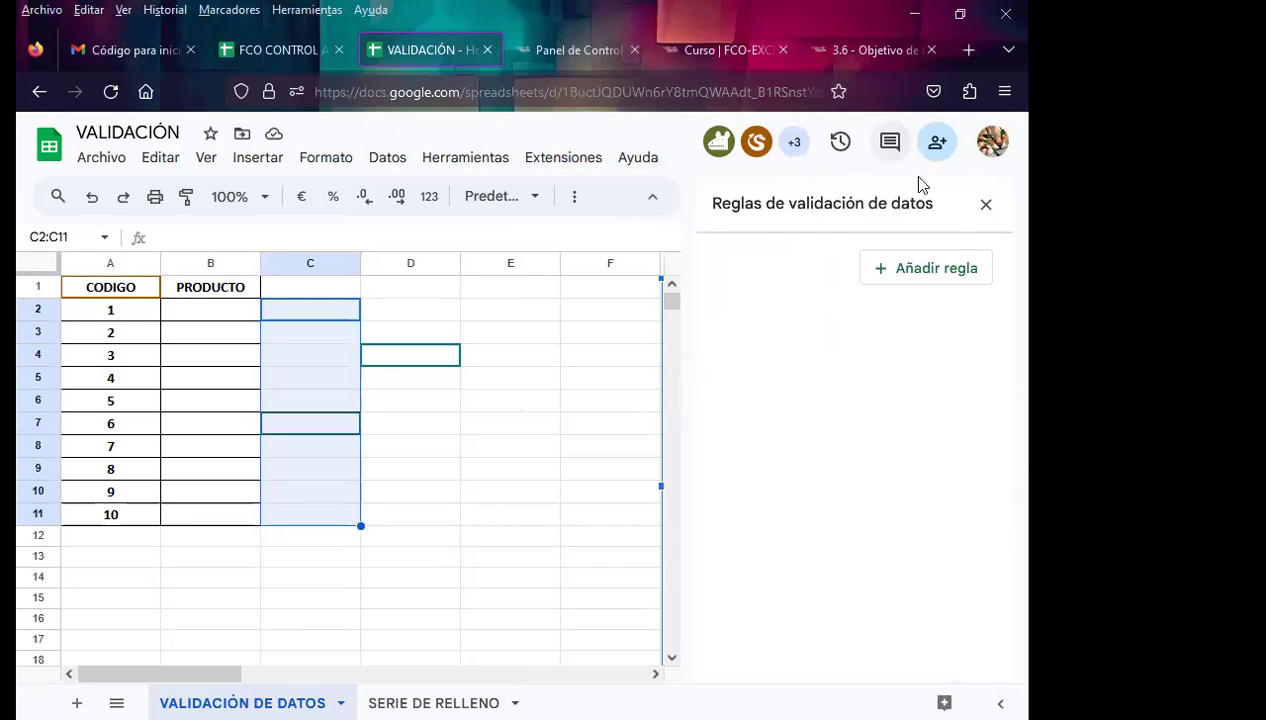
Step: Add a Menú desplegable rule (Opción 1, Opción 2) to C2:C11, rejecting invalid data in Chip style
left_click(925, 283)
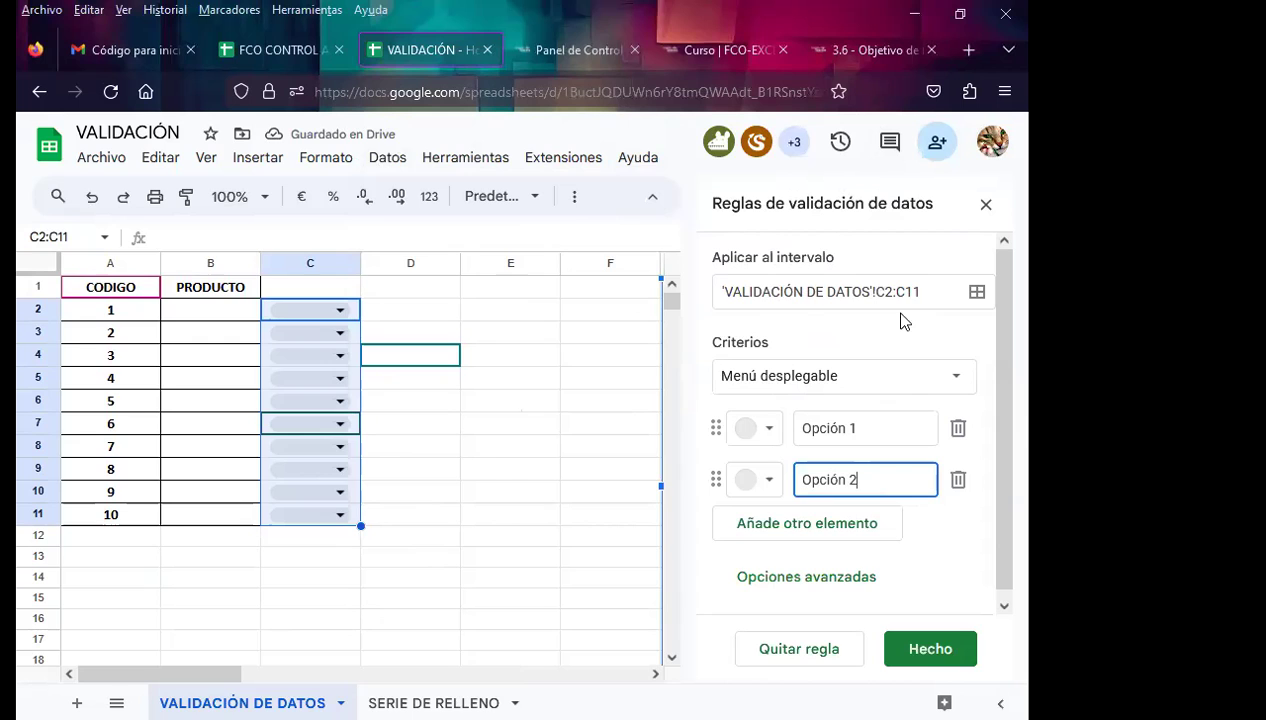
left_click(950, 377)
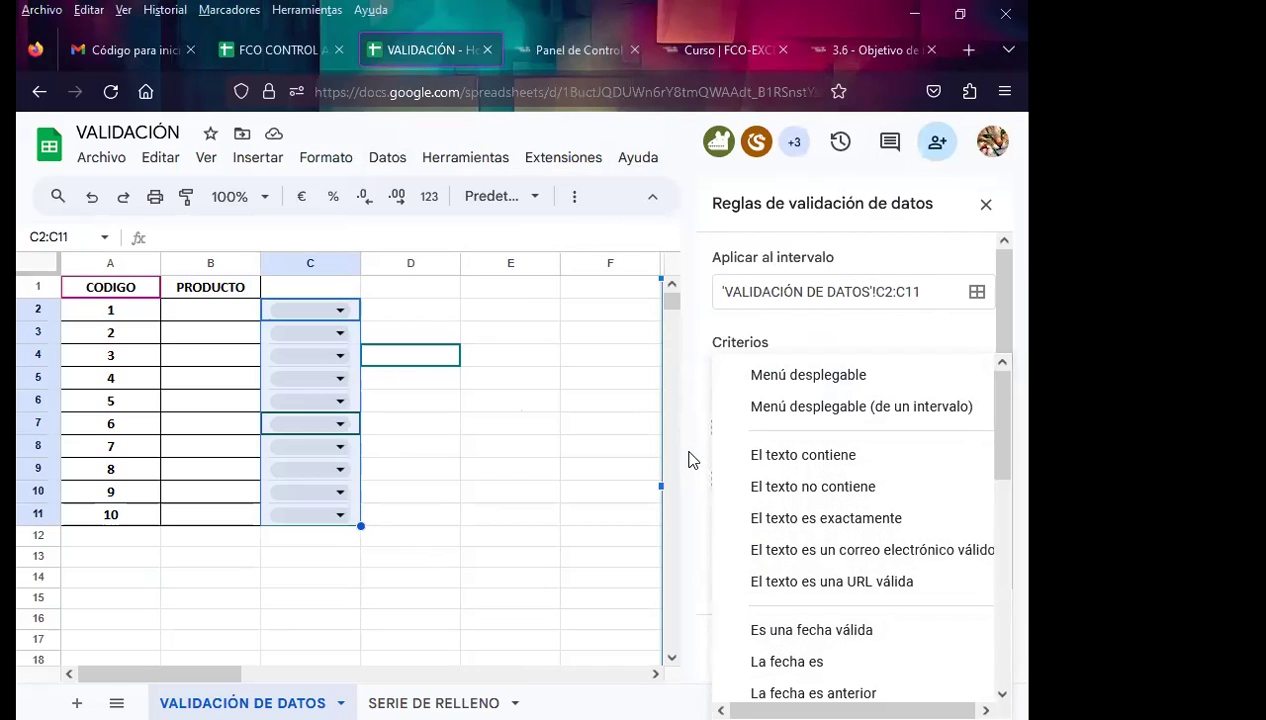
left_click(689, 460)
scroll(862, 565, "down", 1)
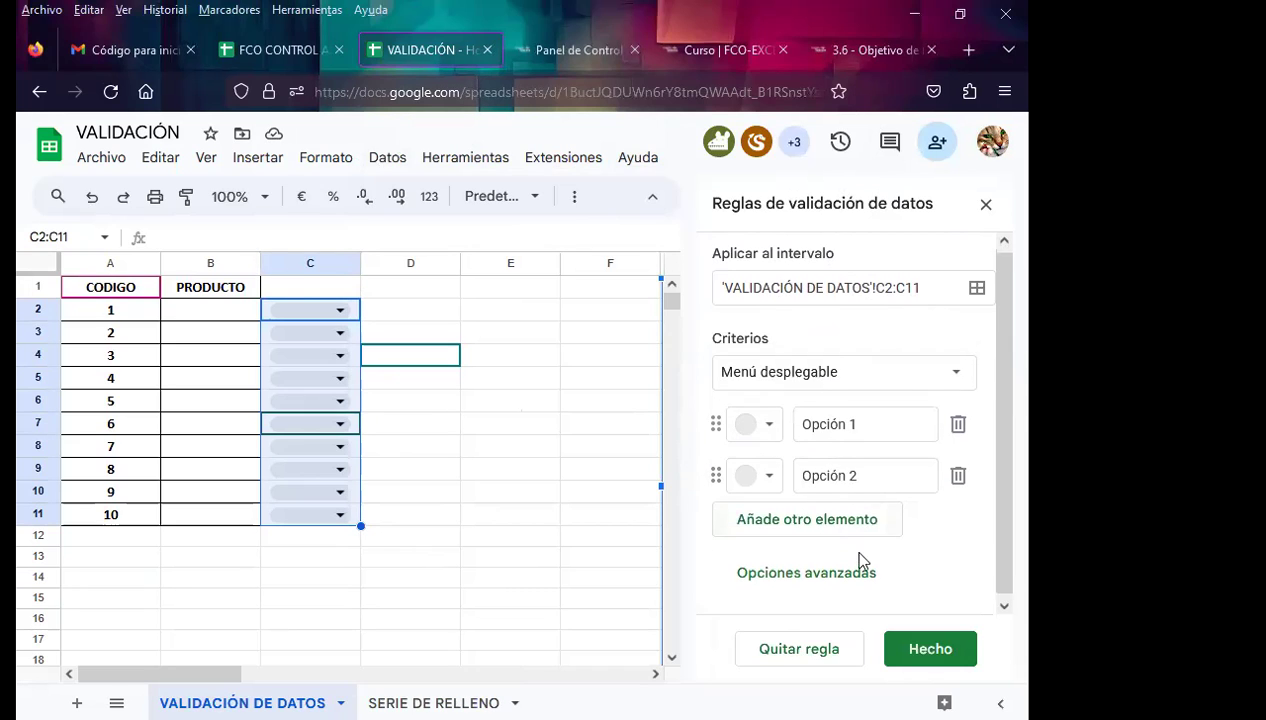
left_click(777, 578)
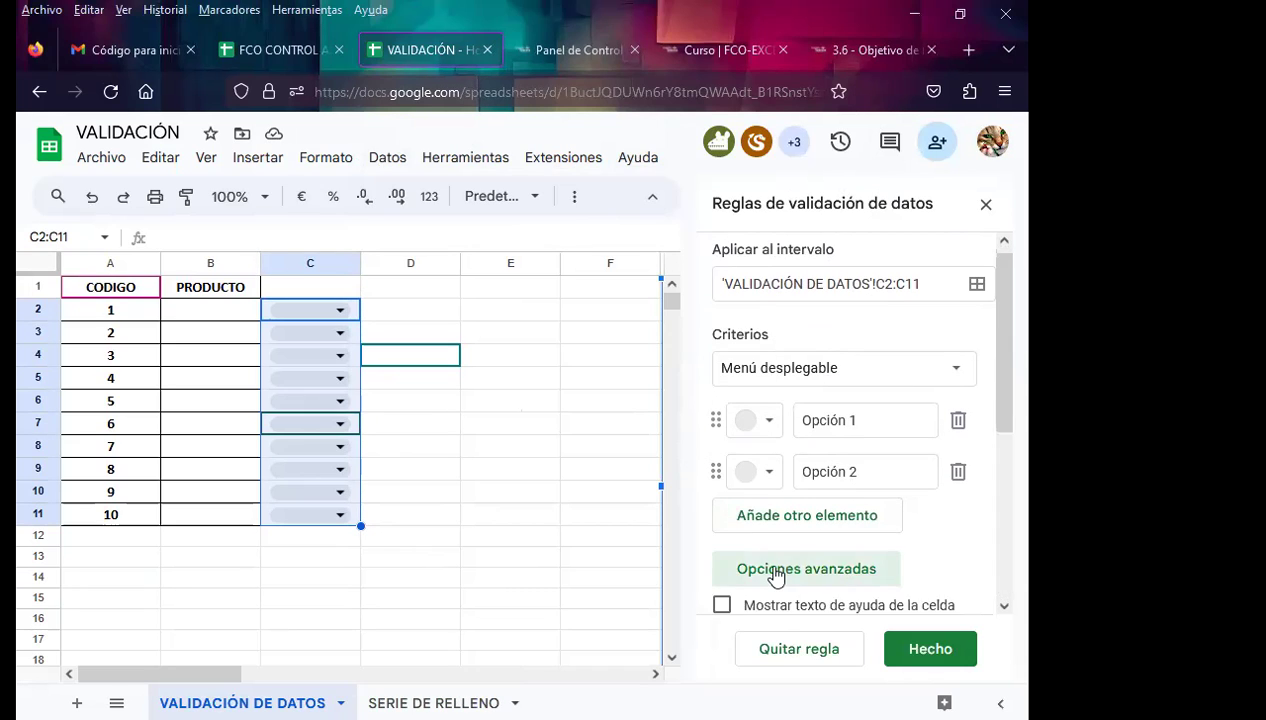
scroll(899, 556, "down", 3)
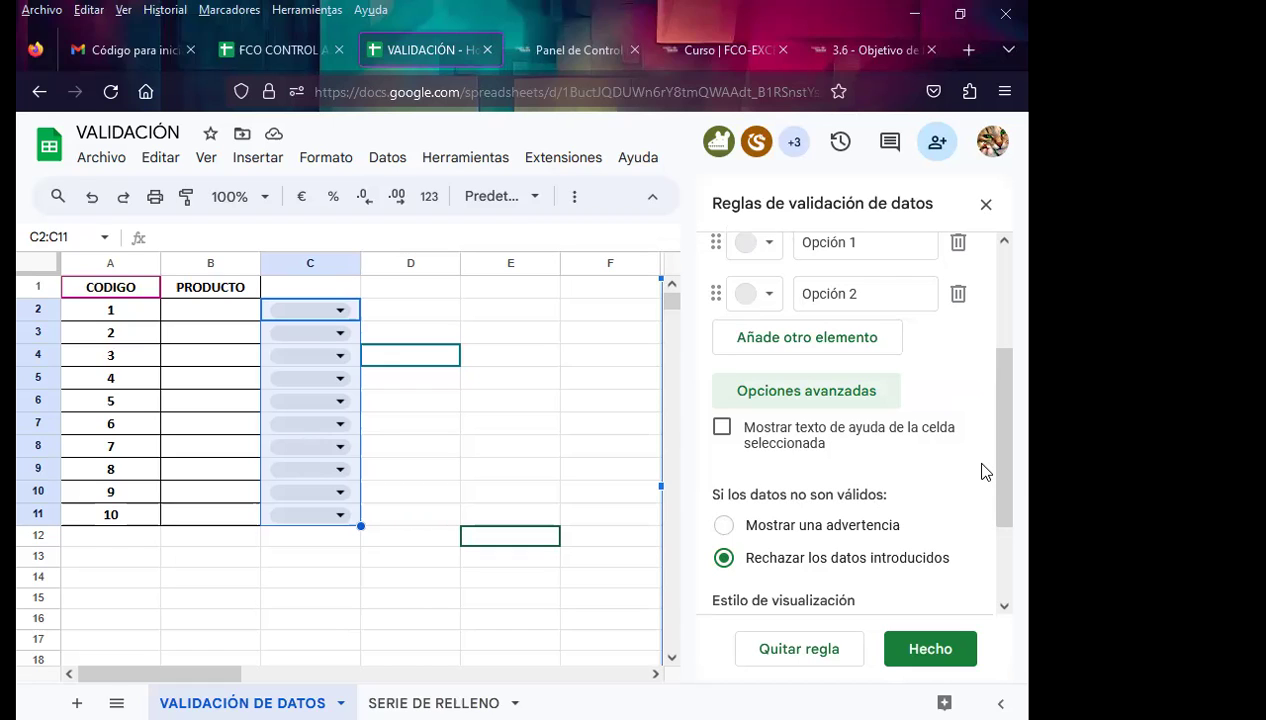
scroll(958, 488, "down", 2)
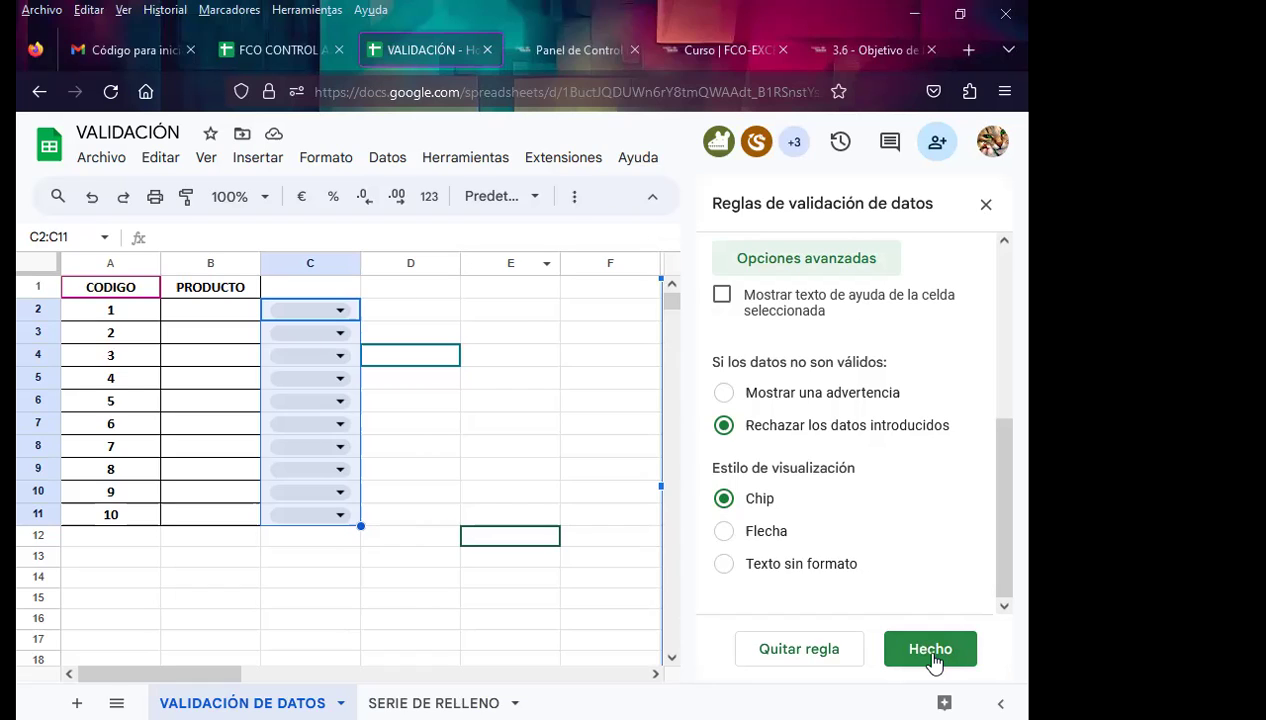
Step: Save the dropdown rule, then clear column C of its contents and dropdown chips
left_click(986, 208)
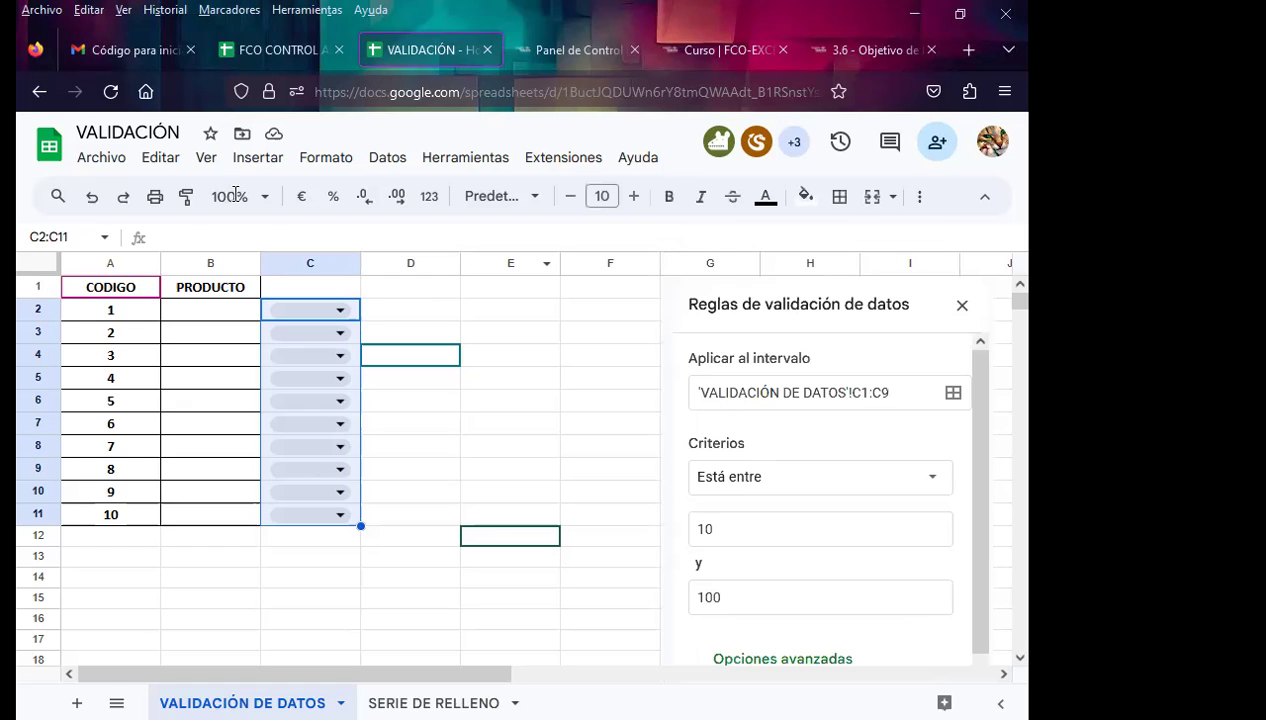
left_click(193, 323)
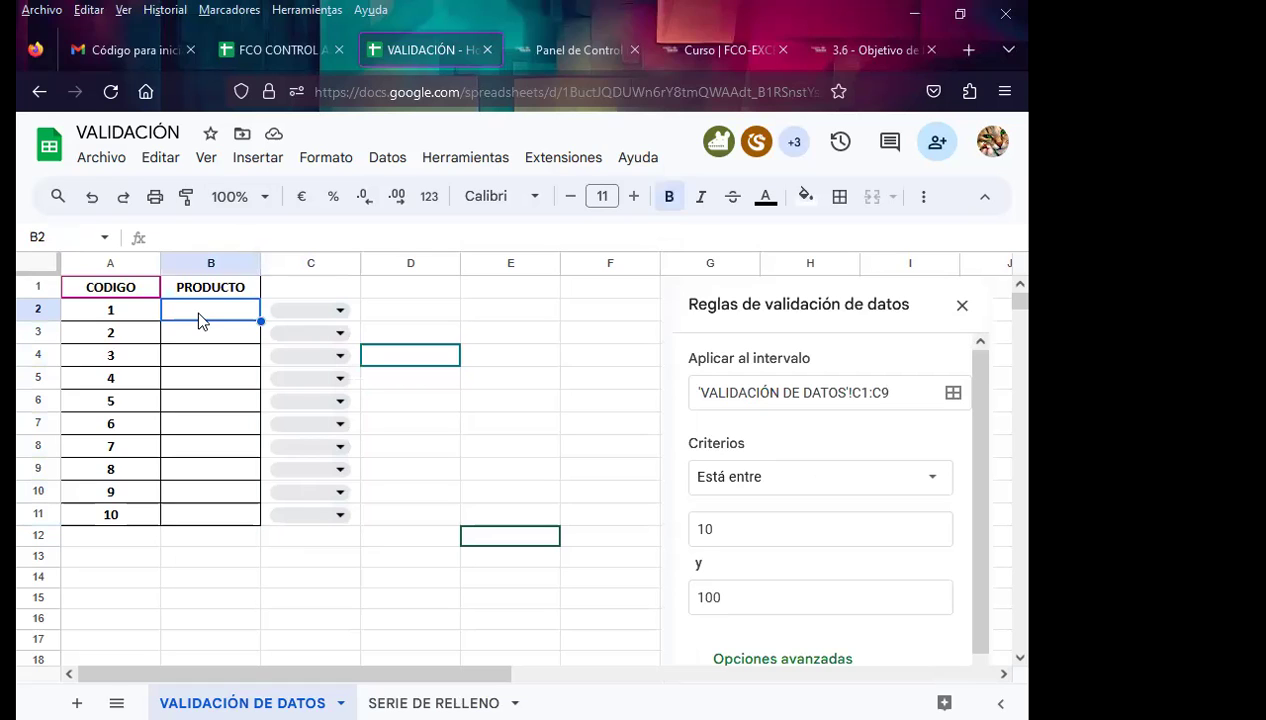
left_click_drag(311, 315, 313, 532)
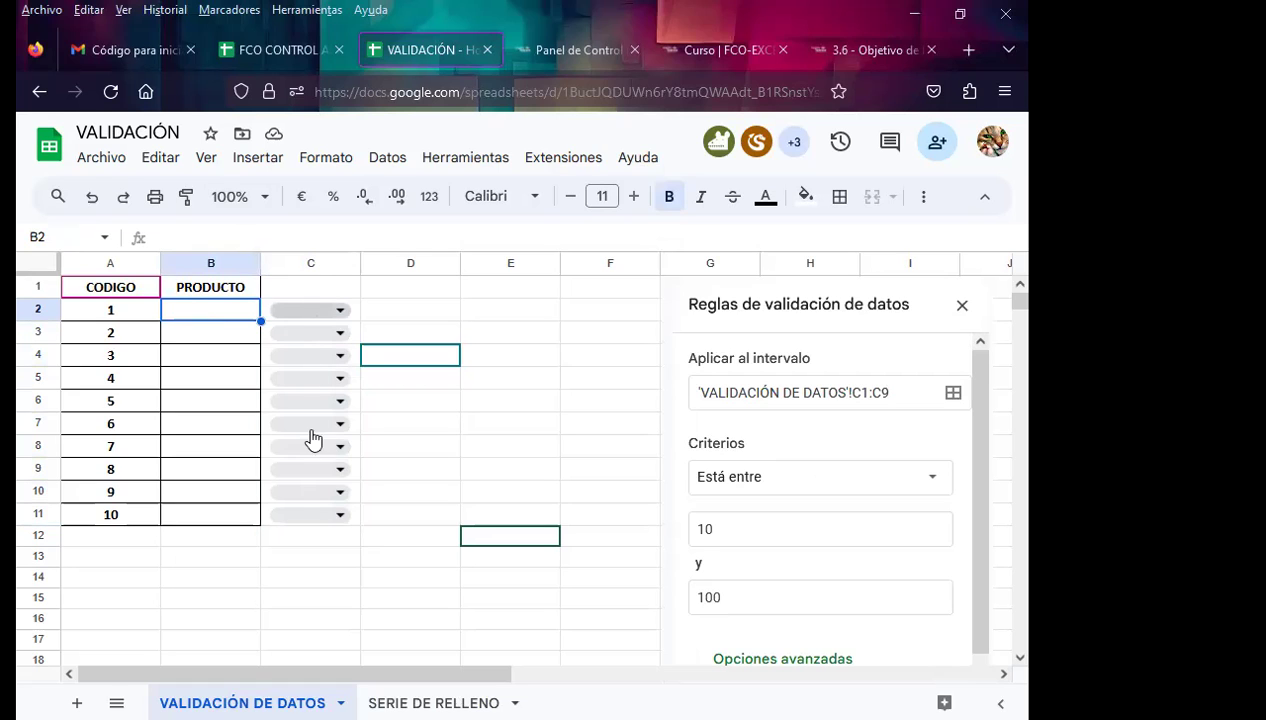
left_click(320, 265)
right_click(320, 265)
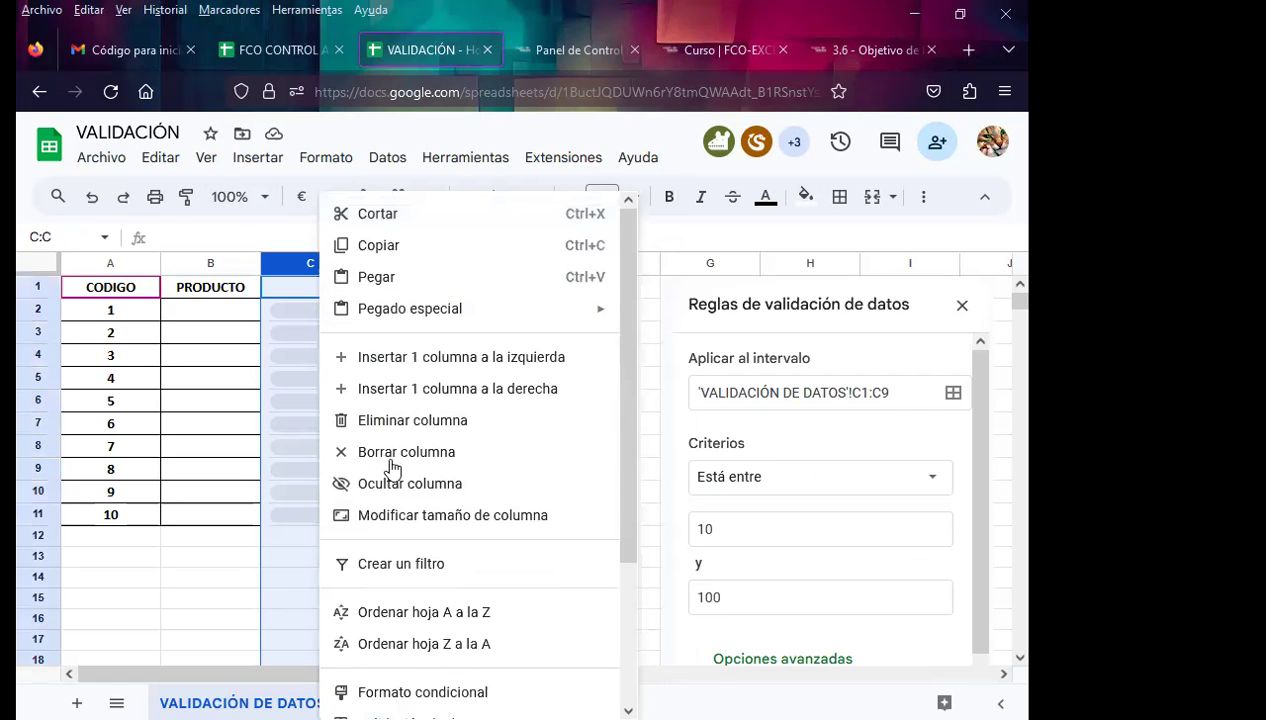
left_click(384, 367)
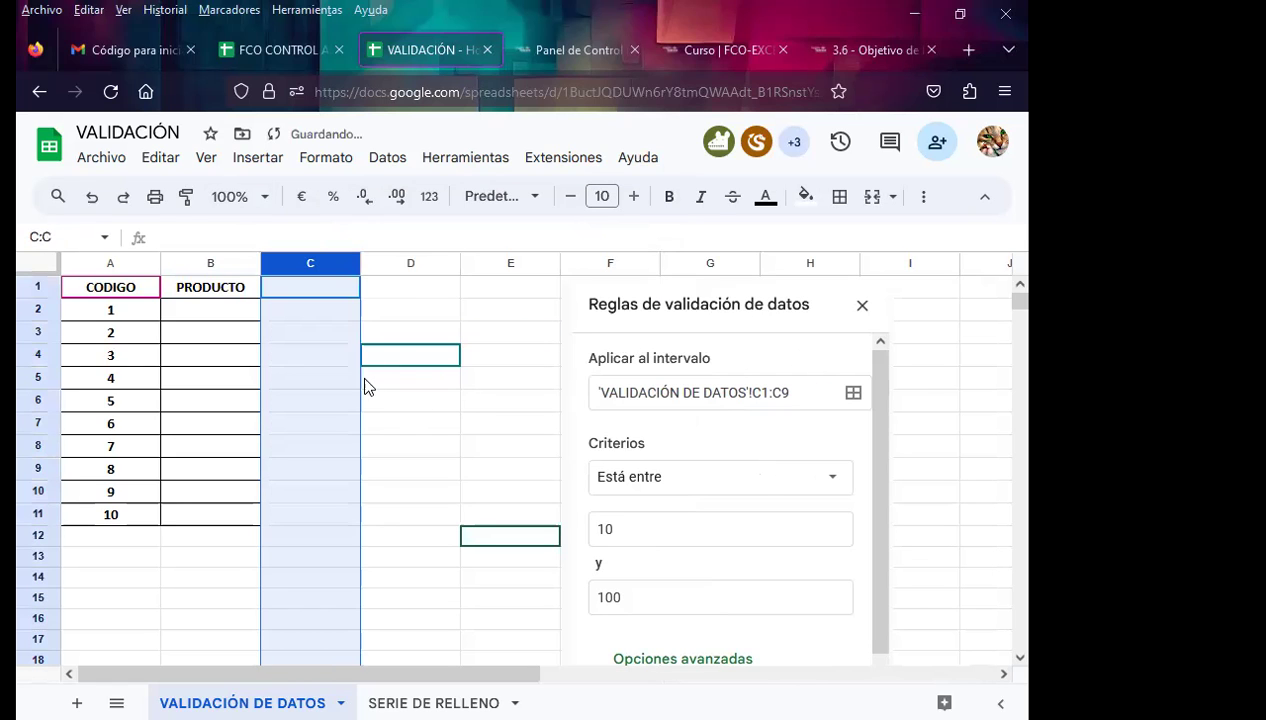
Step: Drag the validation-rules image well below the table, then select the cells to its right
left_click(198, 311)
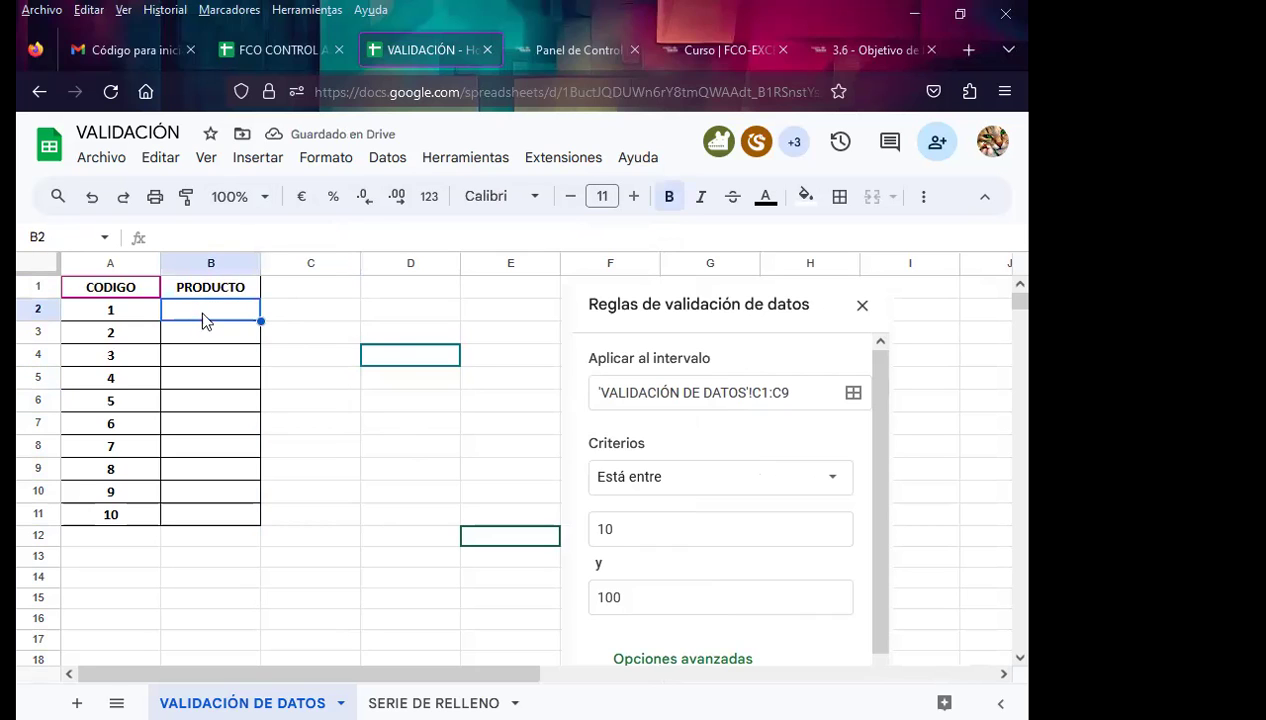
left_click(805, 305)
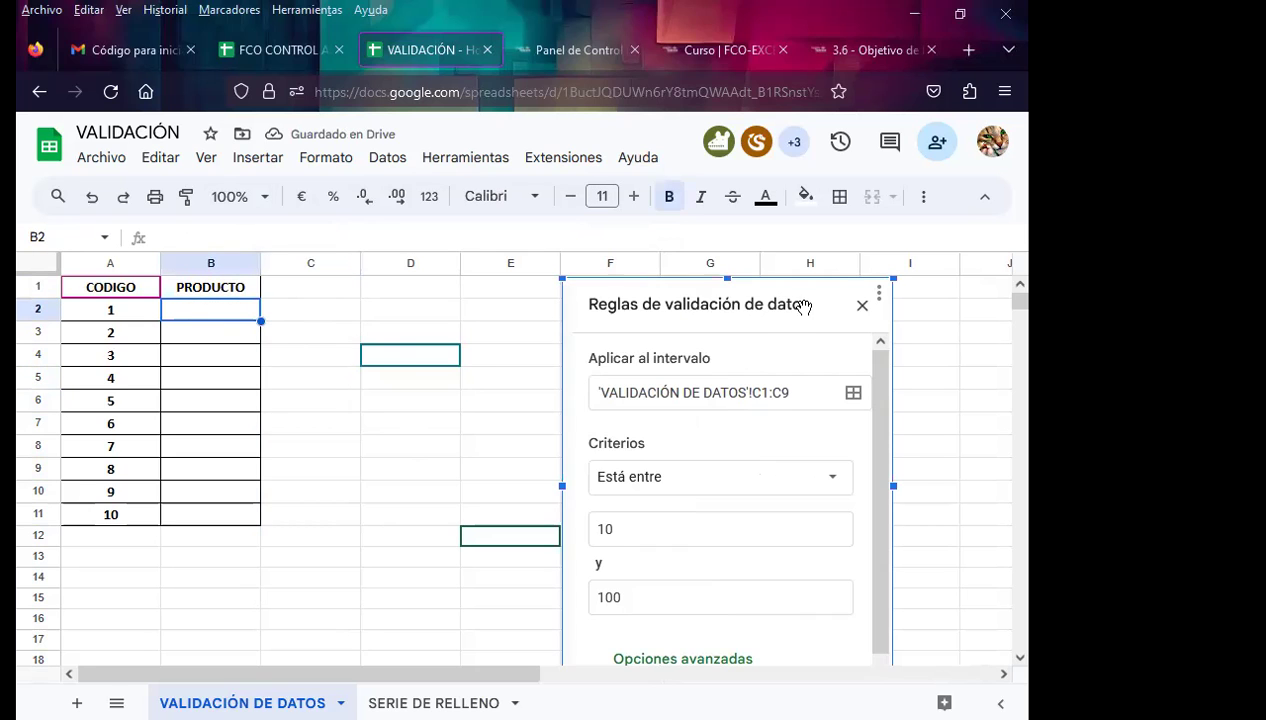
mouse_move(760, 328)
left_mouse_down()
mouse_move(895, 315)
mouse_move(581, 571)
mouse_move(472, 637)
left_mouse_up()
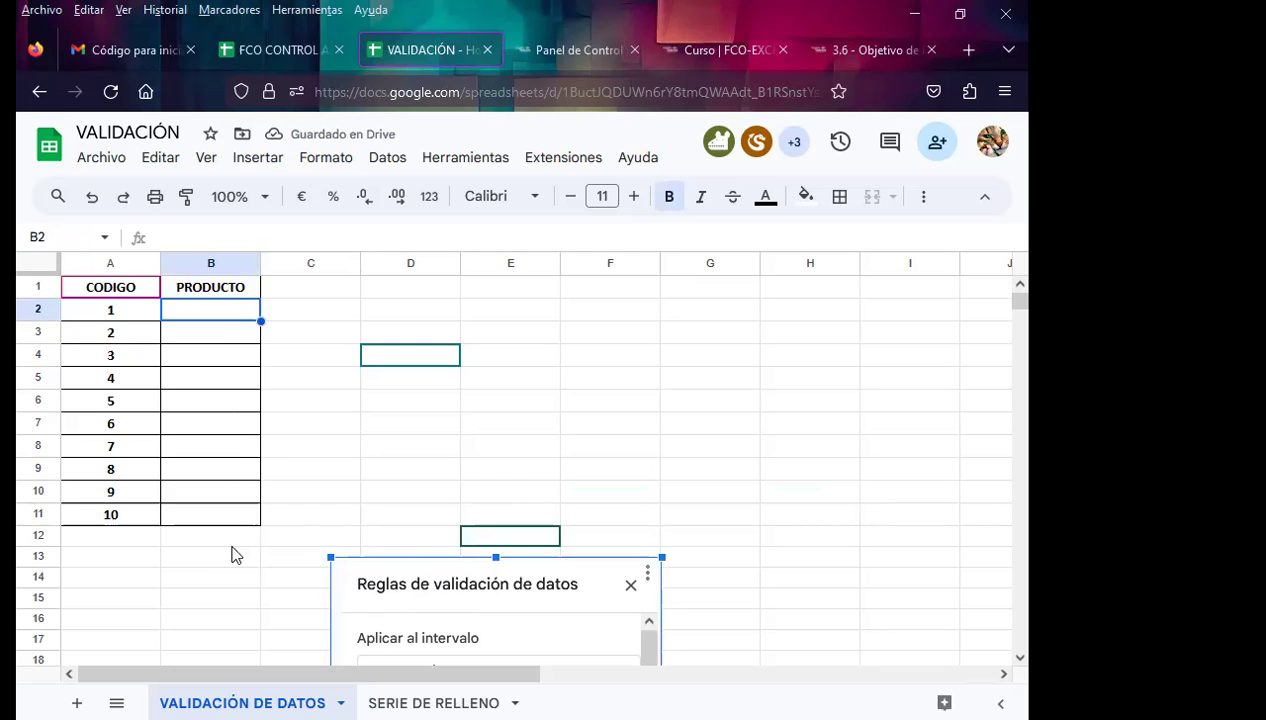
mouse_move(437, 584)
left_mouse_down()
mouse_move(484, 451)
mouse_move(494, 527)
left_mouse_up()
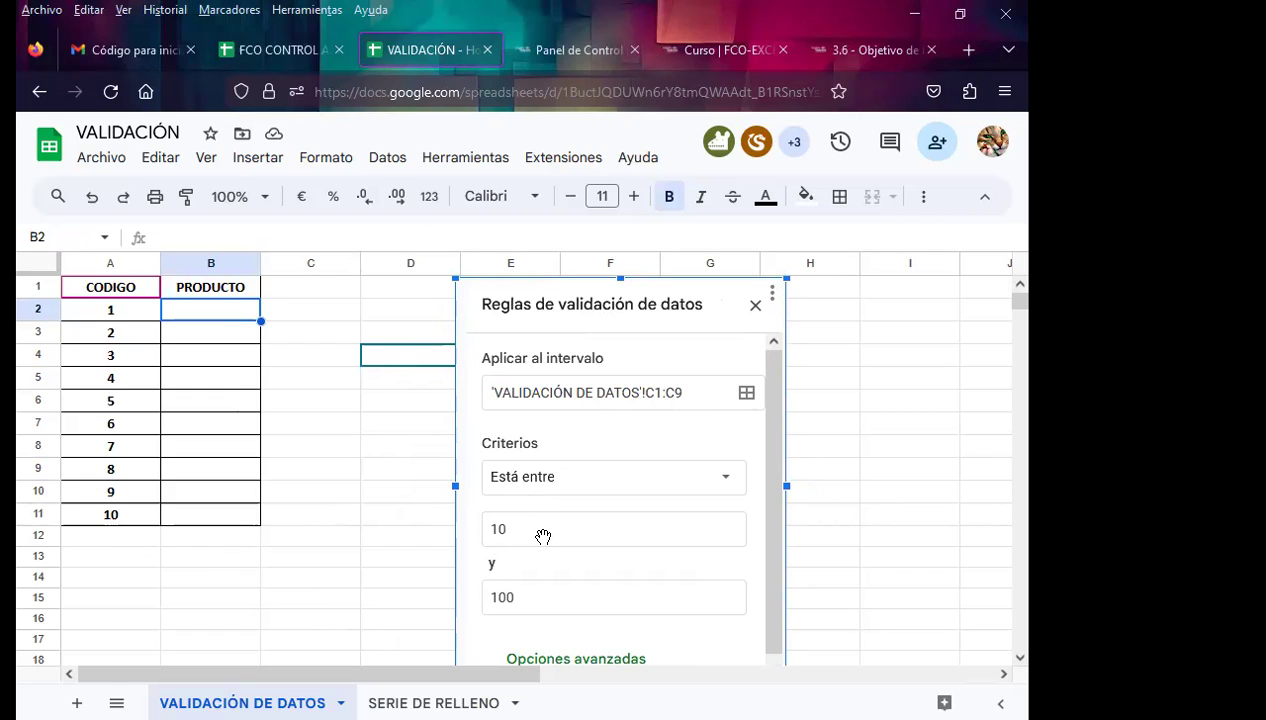
left_click_drag(599, 305, 499, 585)
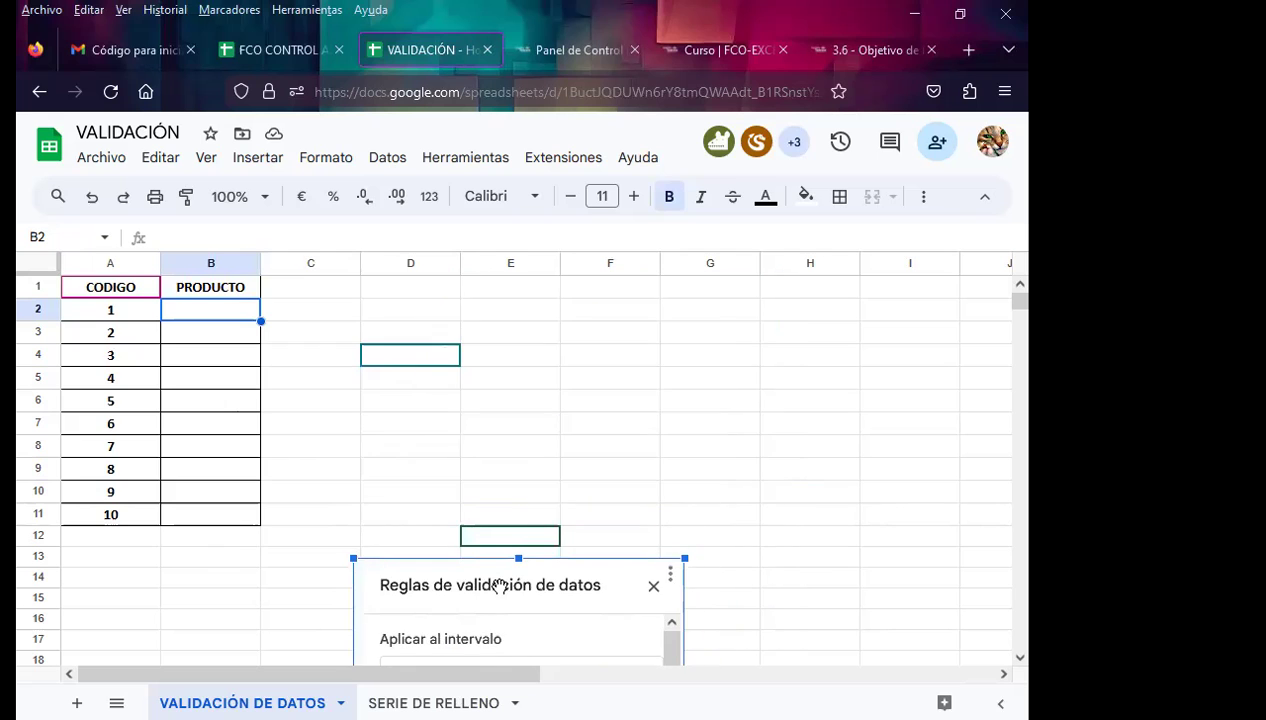
scroll(505, 585, "down", 5)
left_click_drag(523, 362, 447, 688)
scroll(480, 474, "up", 8)
scroll(427, 531, "down", 6)
left_click_drag(413, 559, 432, 418)
scroll(447, 463, "up", 6)
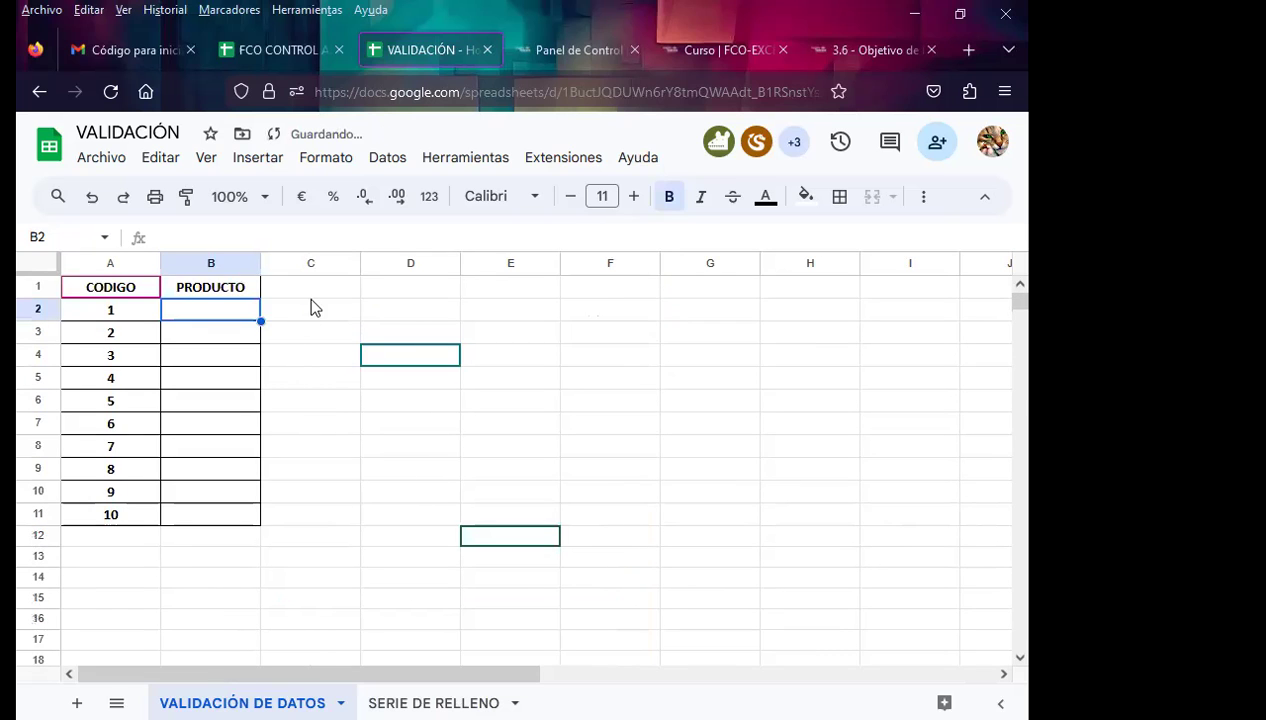
mouse_move(311, 306)
left_mouse_down()
mouse_move(333, 561)
mouse_move(709, 502)
mouse_move(711, 518)
left_mouse_up()
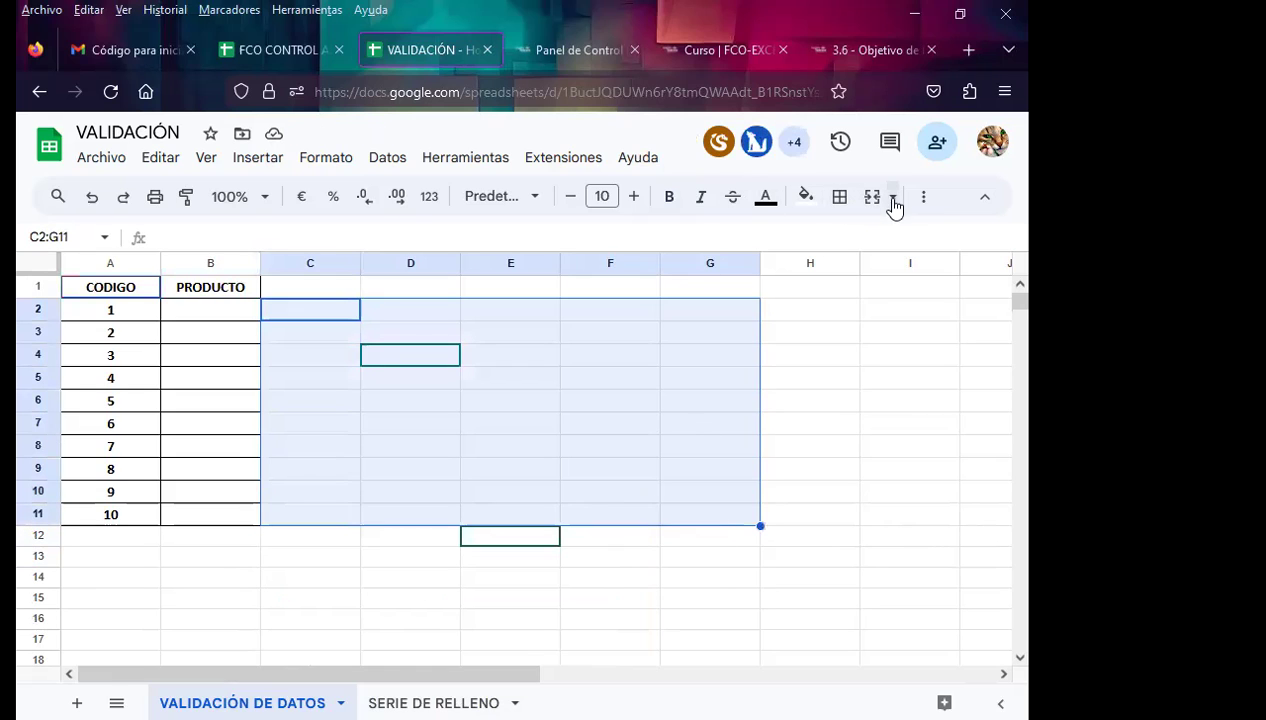
Step: Apply all borders to C2:G11 and review cells B3, B14, E12 and B5
left_click(840, 199)
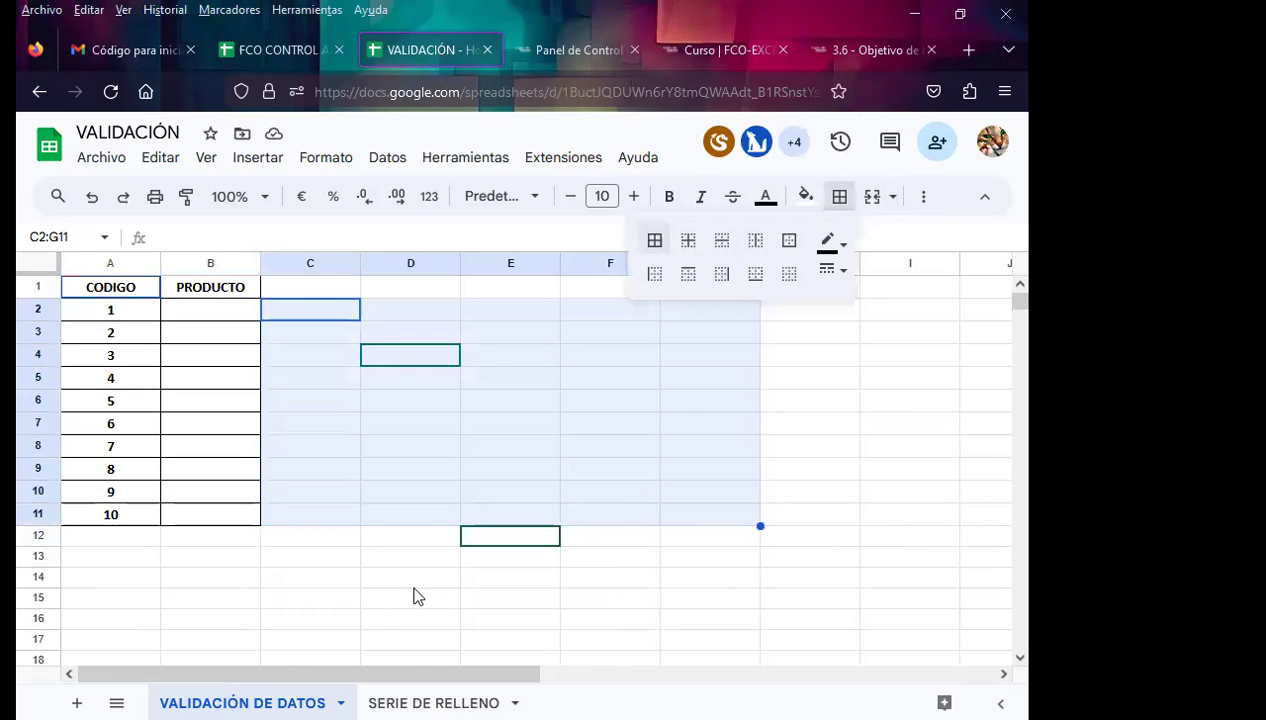
left_click(328, 616)
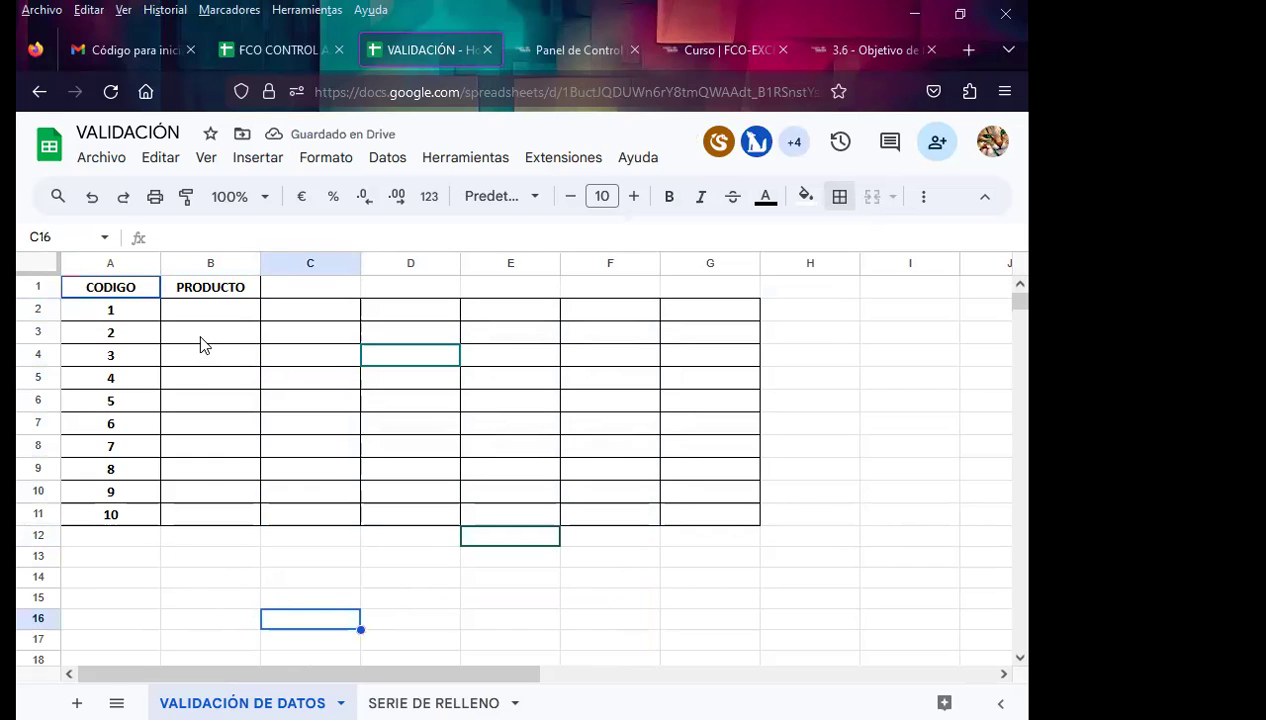
left_click(203, 341)
left_click(208, 578)
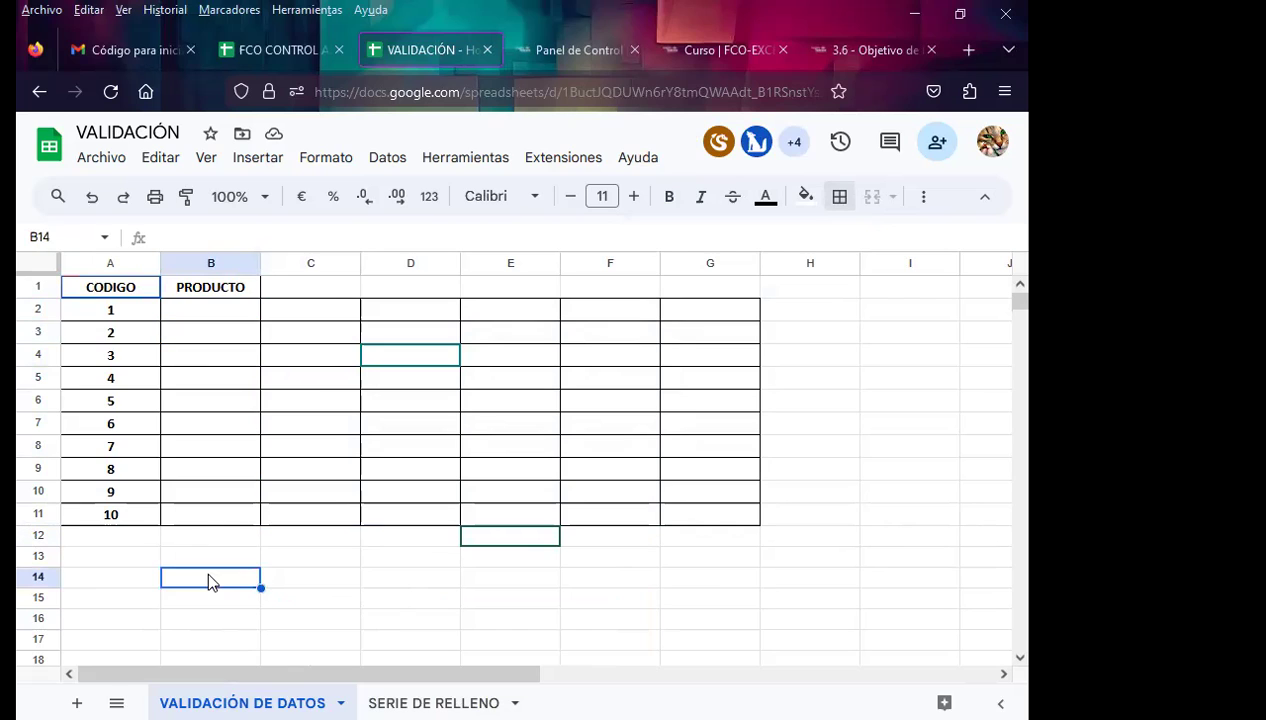
left_click(511, 538)
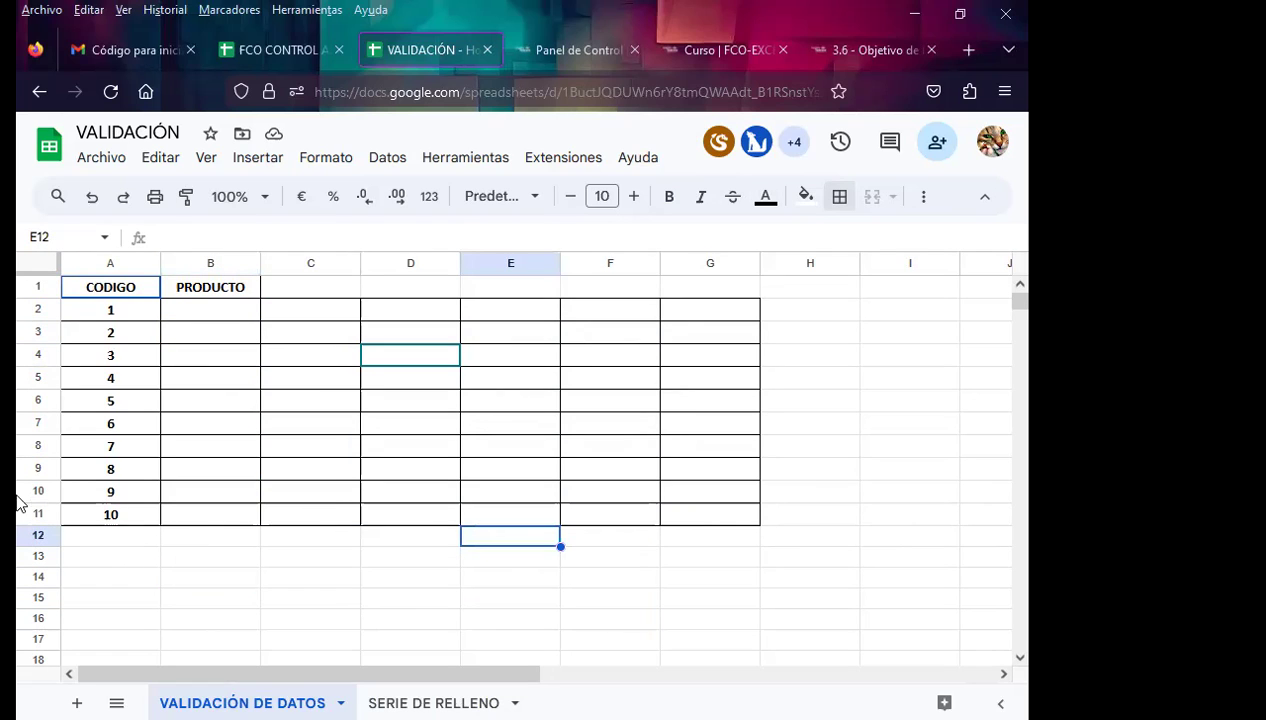
left_click(205, 557)
left_click(213, 376)
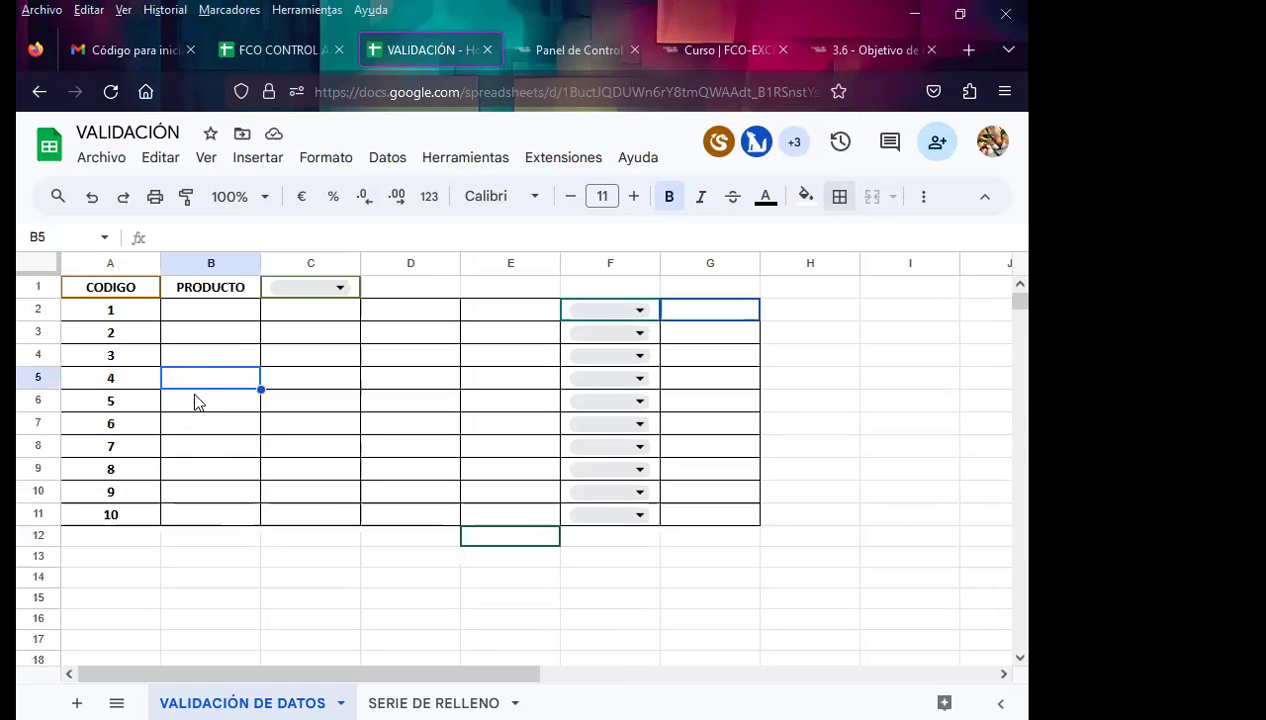
Step: Test 200 in B3, then delete it so B3 is empty again
left_click(203, 347)
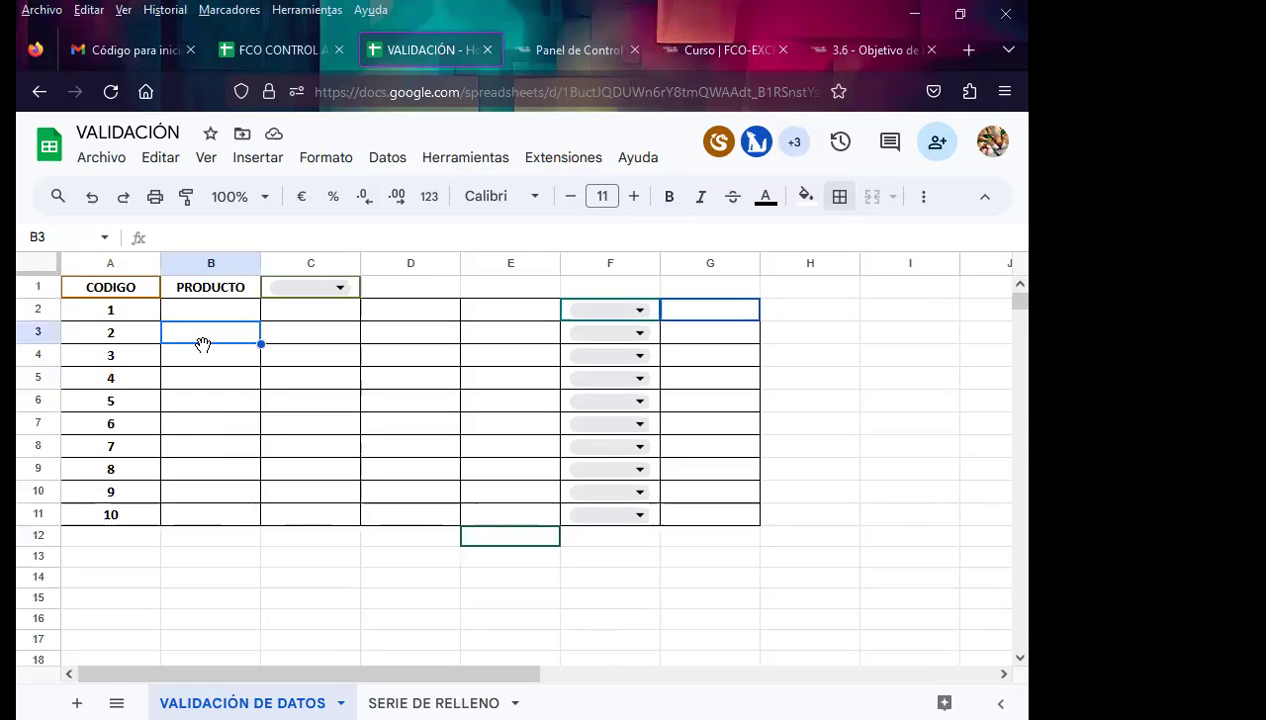
type("200")
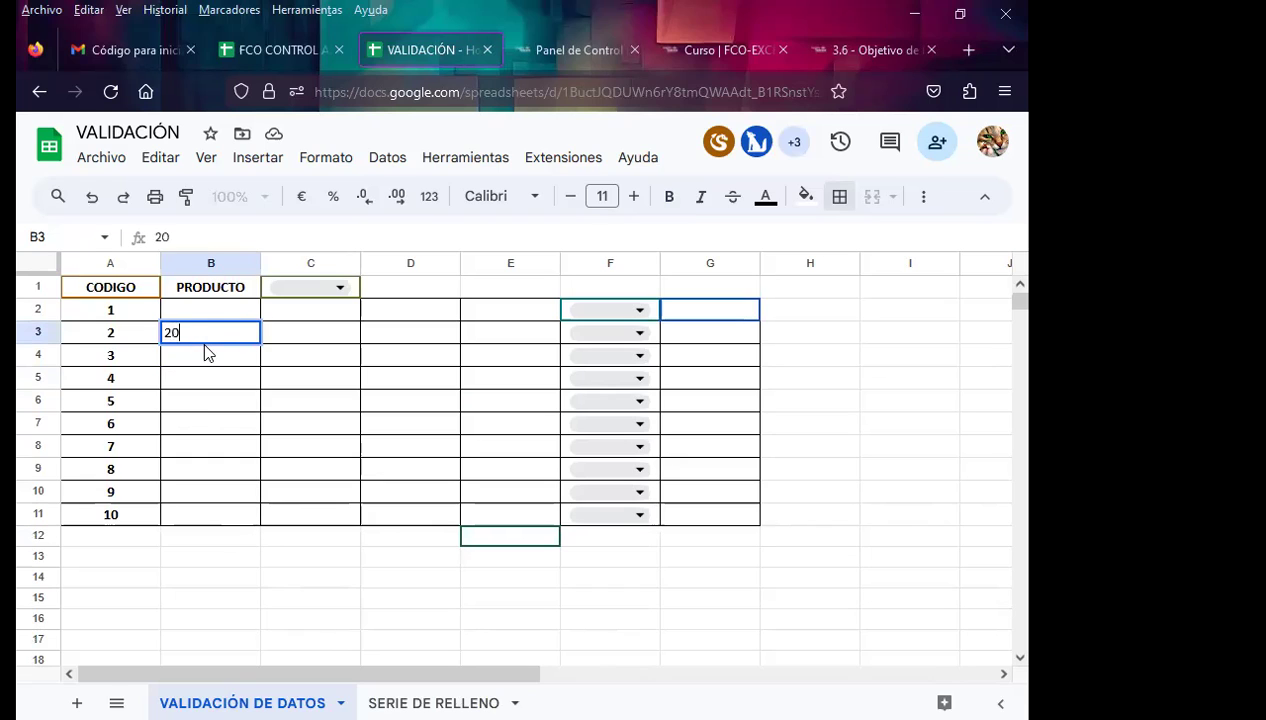
key("Return")
key("Up")
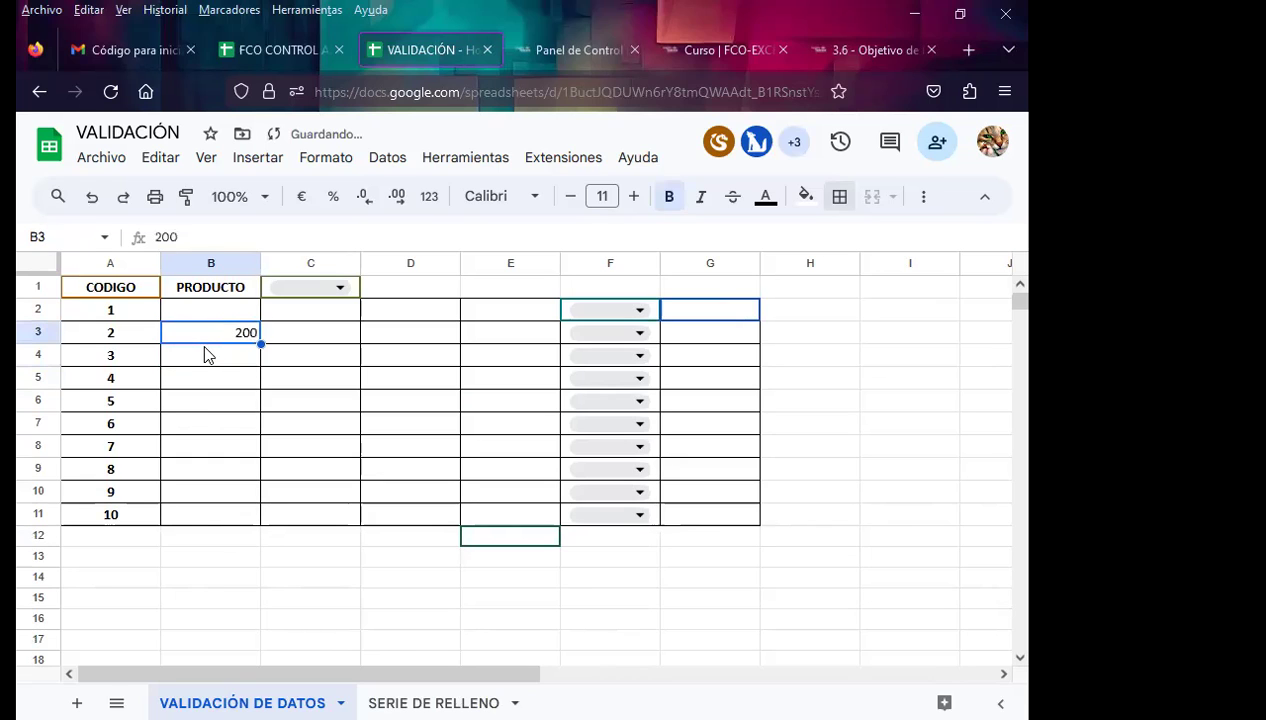
key("Delete")
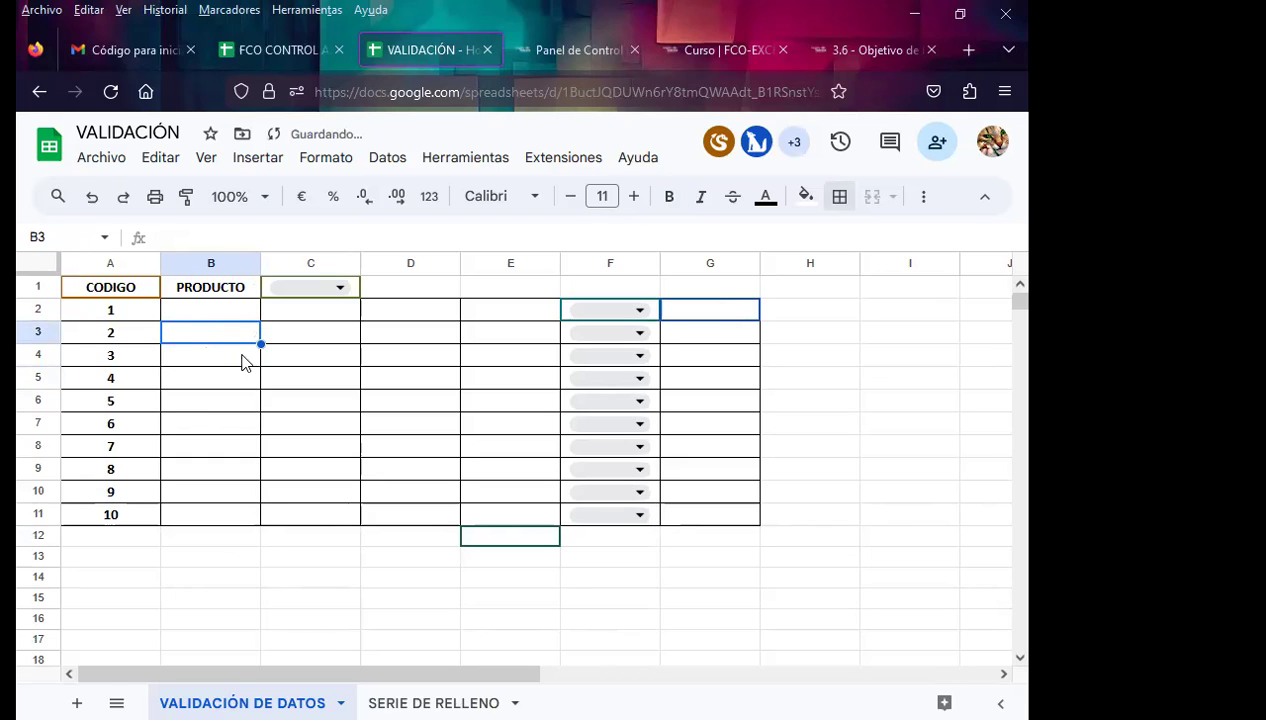
left_click(279, 416)
left_click(206, 378)
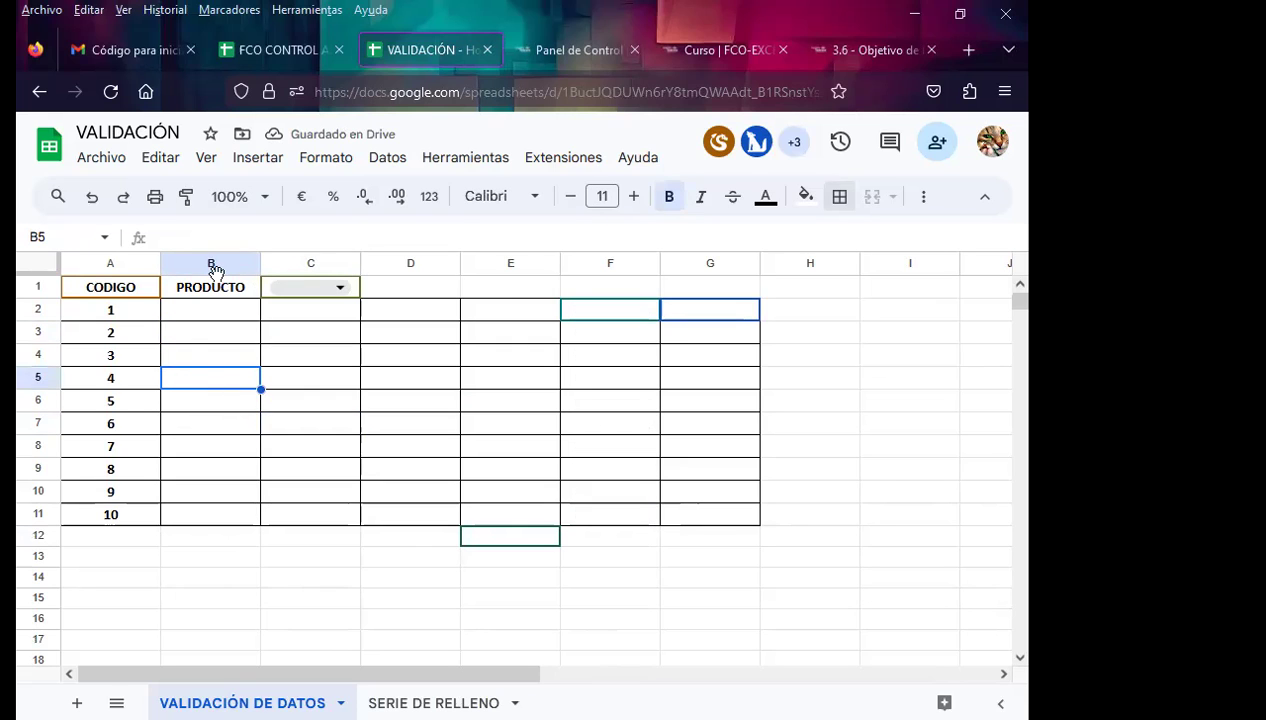
Step: Pick Opción 1 in C1's dropdown and check its 'No válido' warning requiring 10–100
double_click(303, 287)
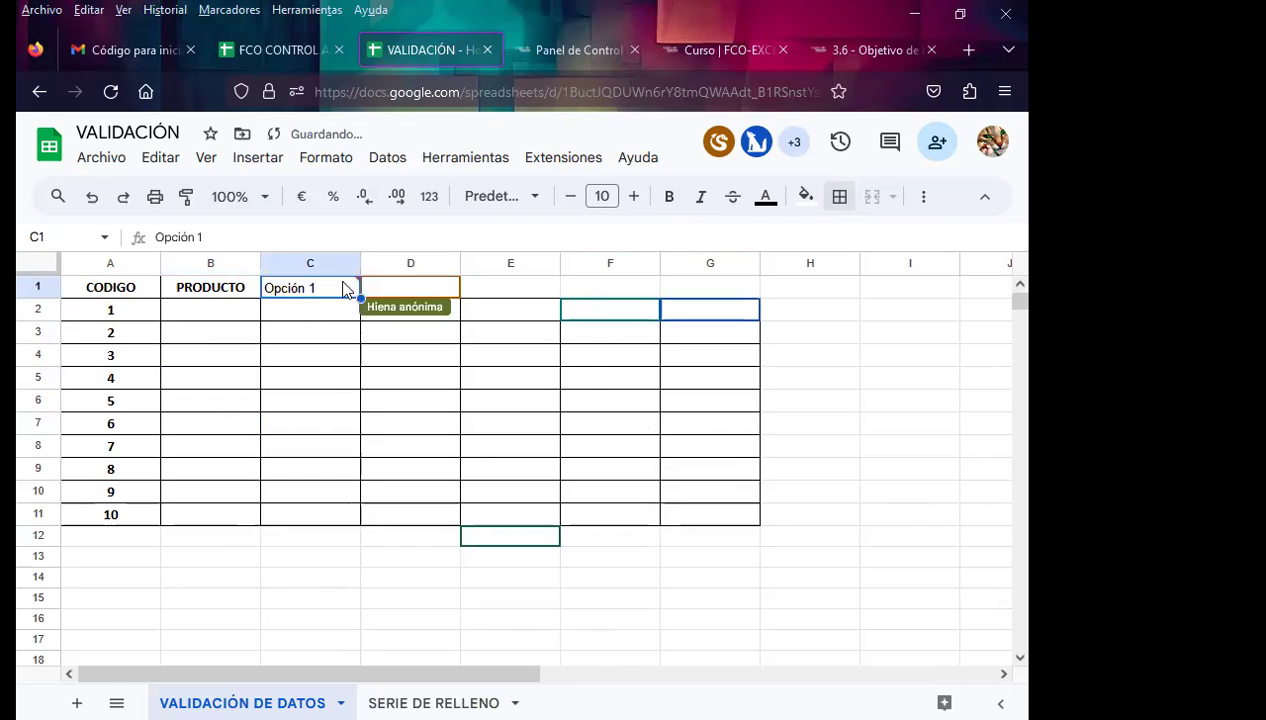
mouse_move(331, 292)
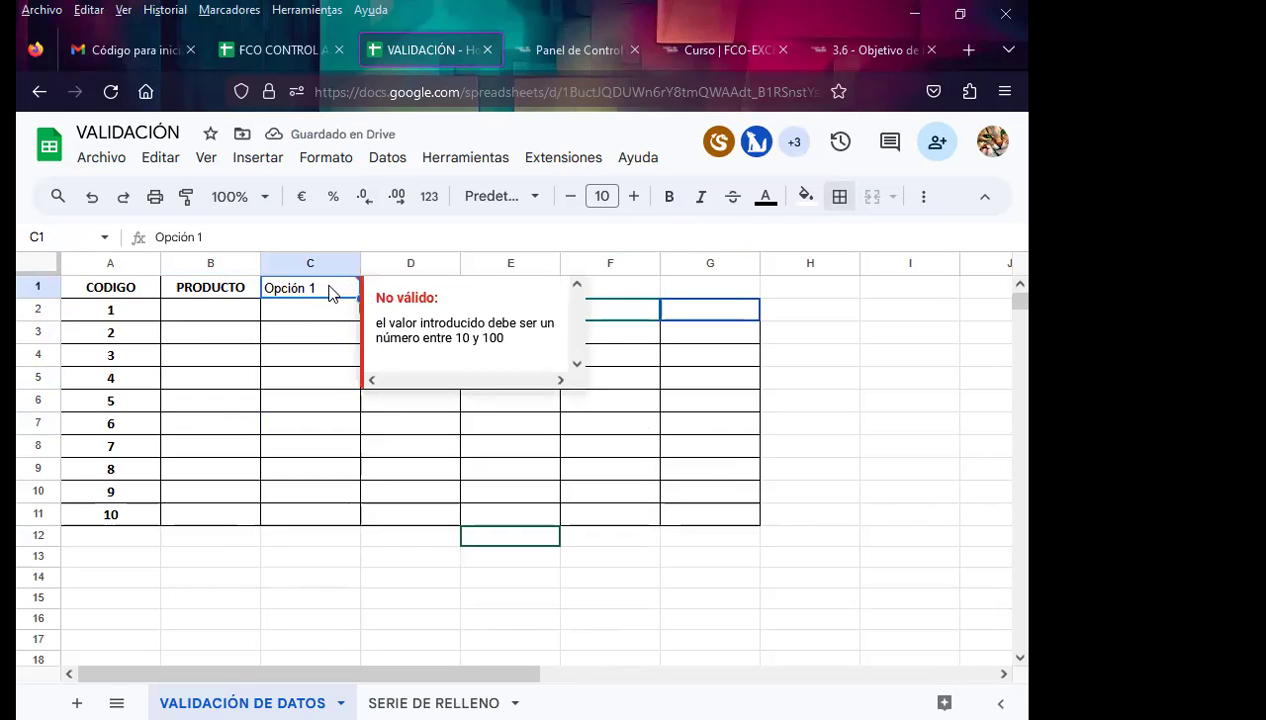
left_click(282, 312)
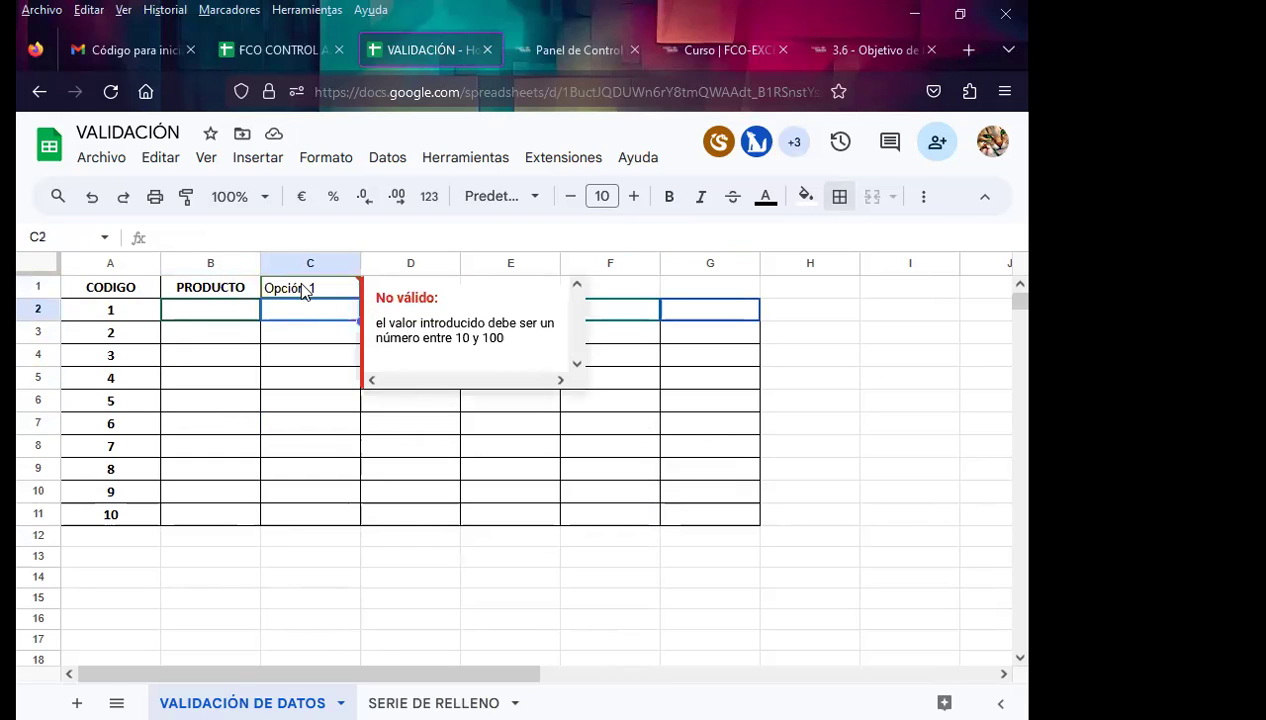
left_click(320, 287)
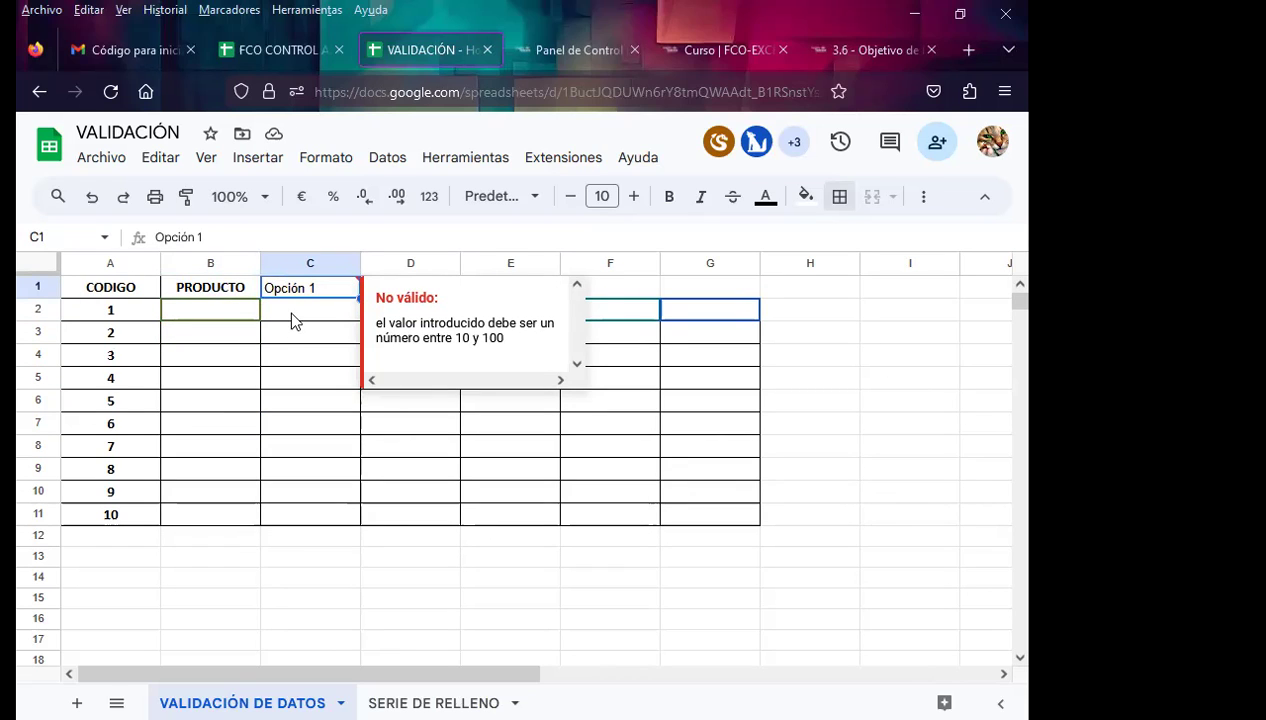
left_click(227, 321)
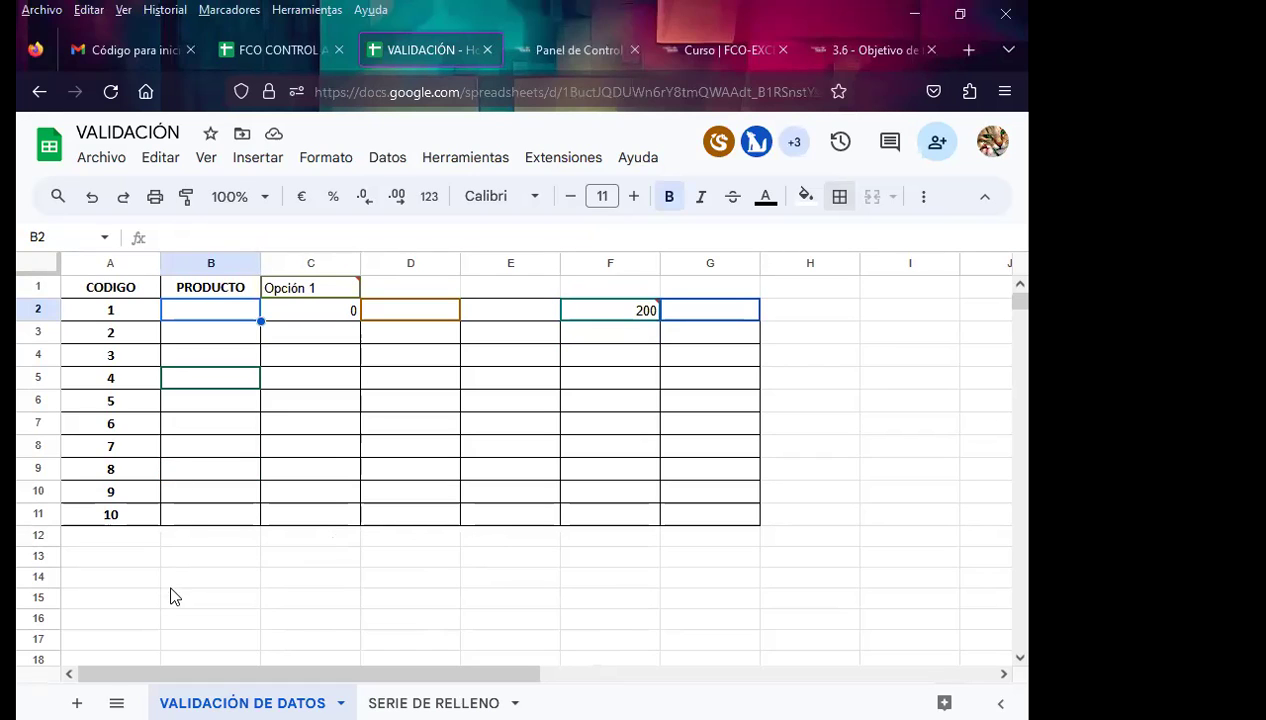
Step: Select B2:B11 and start a new validation rule with the 'Está entre' criterion
left_click_drag(205, 314, 198, 515)
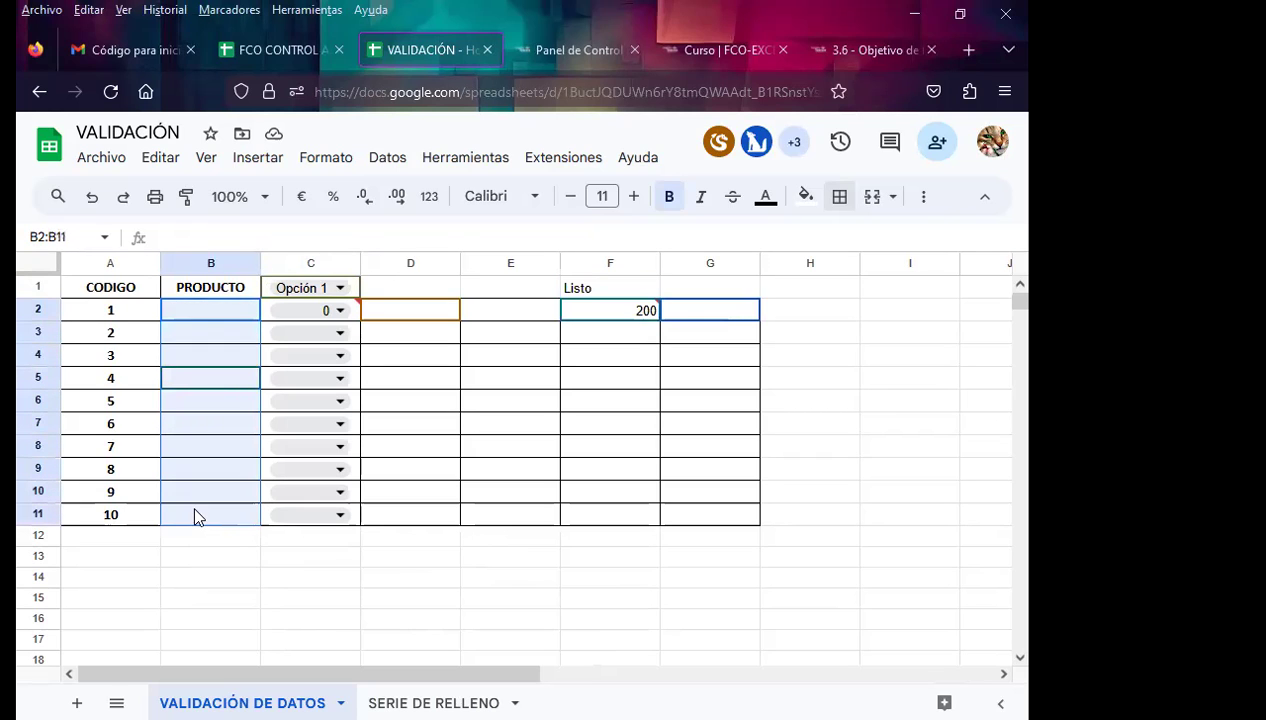
left_click(396, 165)
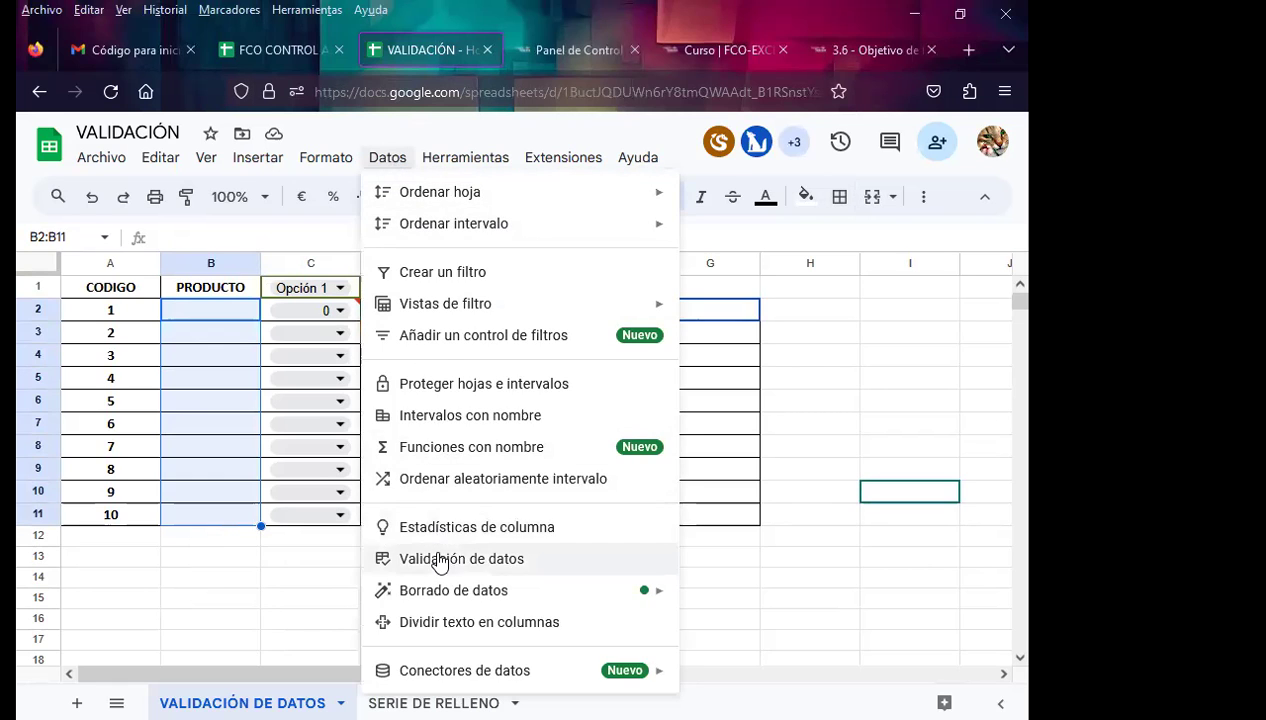
left_click(440, 559)
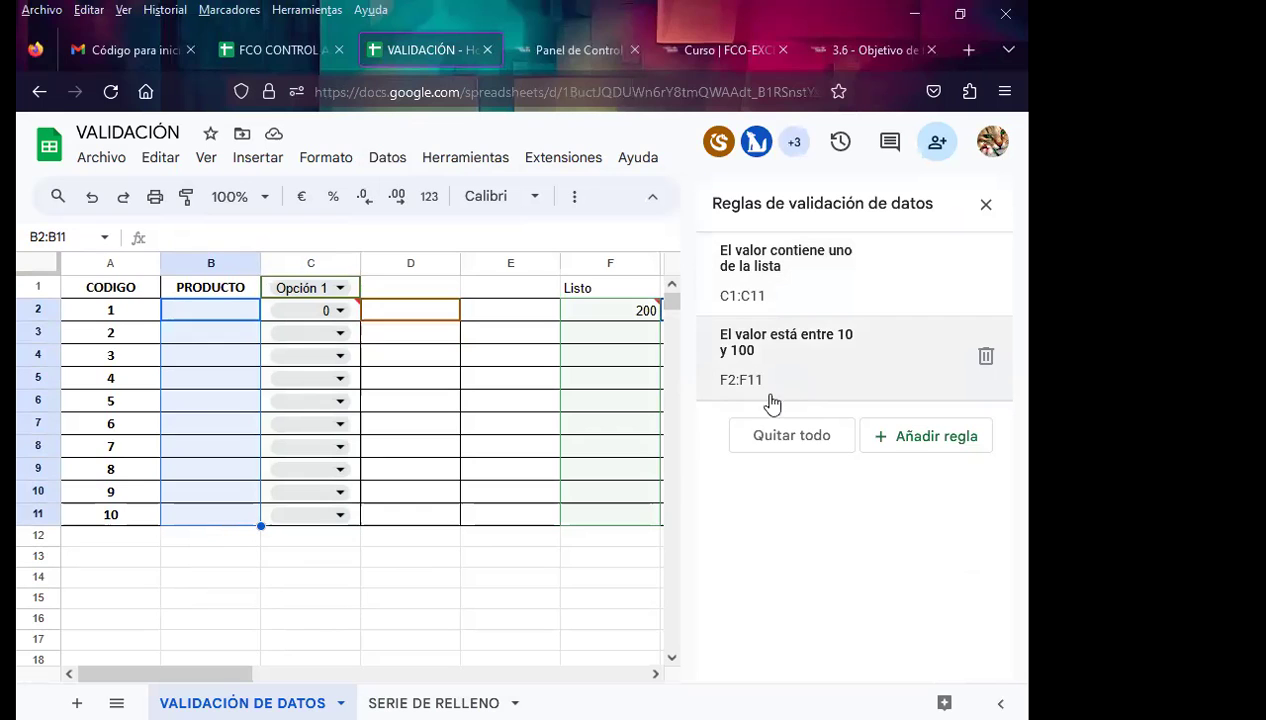
left_click(924, 436)
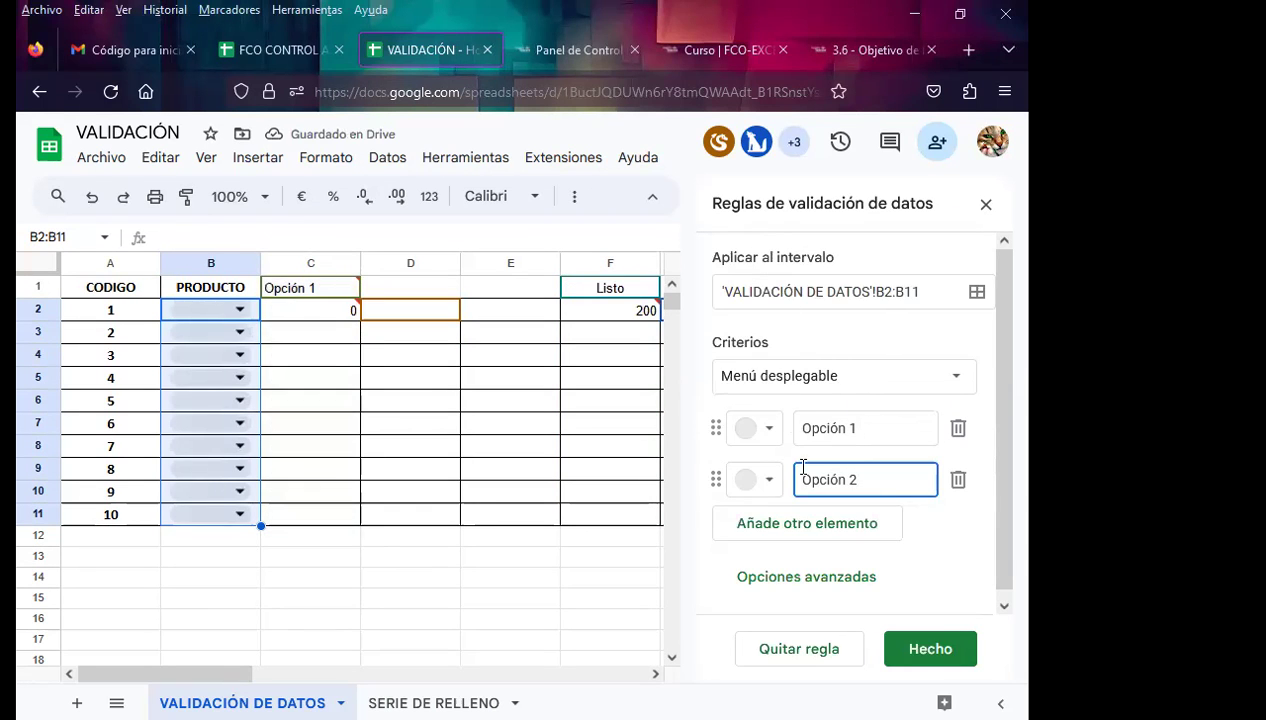
left_click(835, 377)
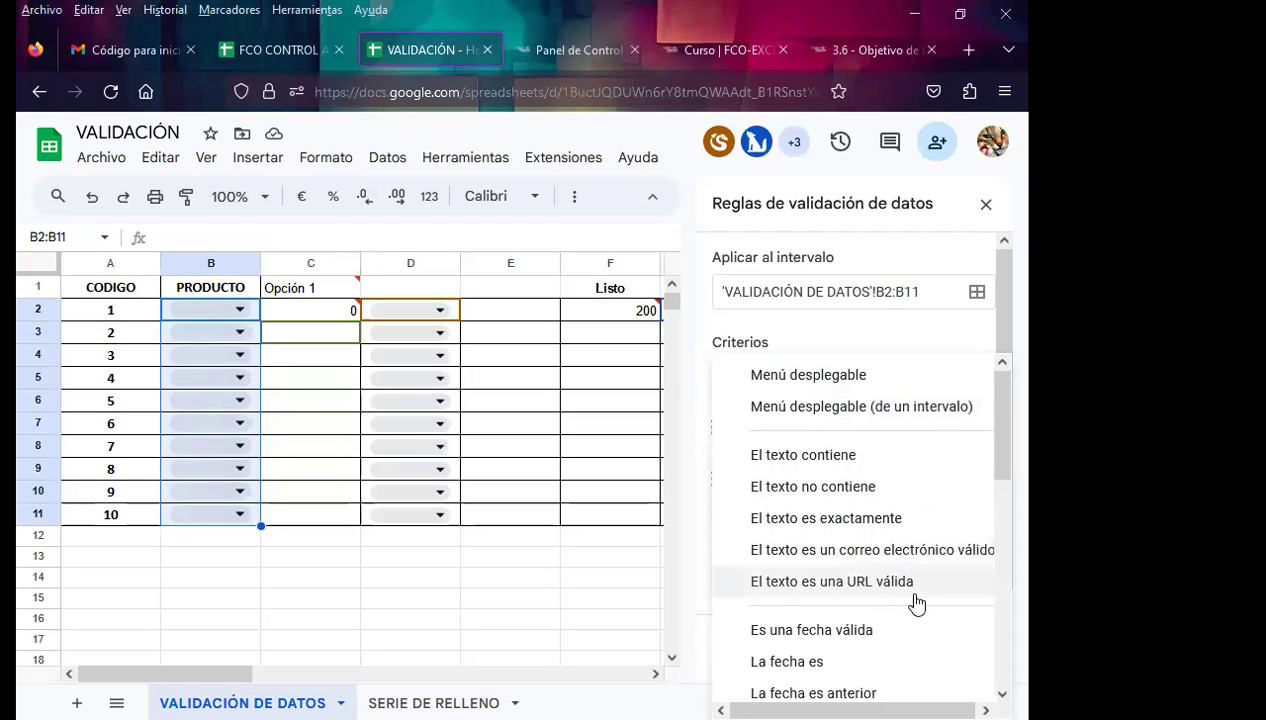
scroll(917, 602, "down", 2)
scroll(917, 600, "down", 2)
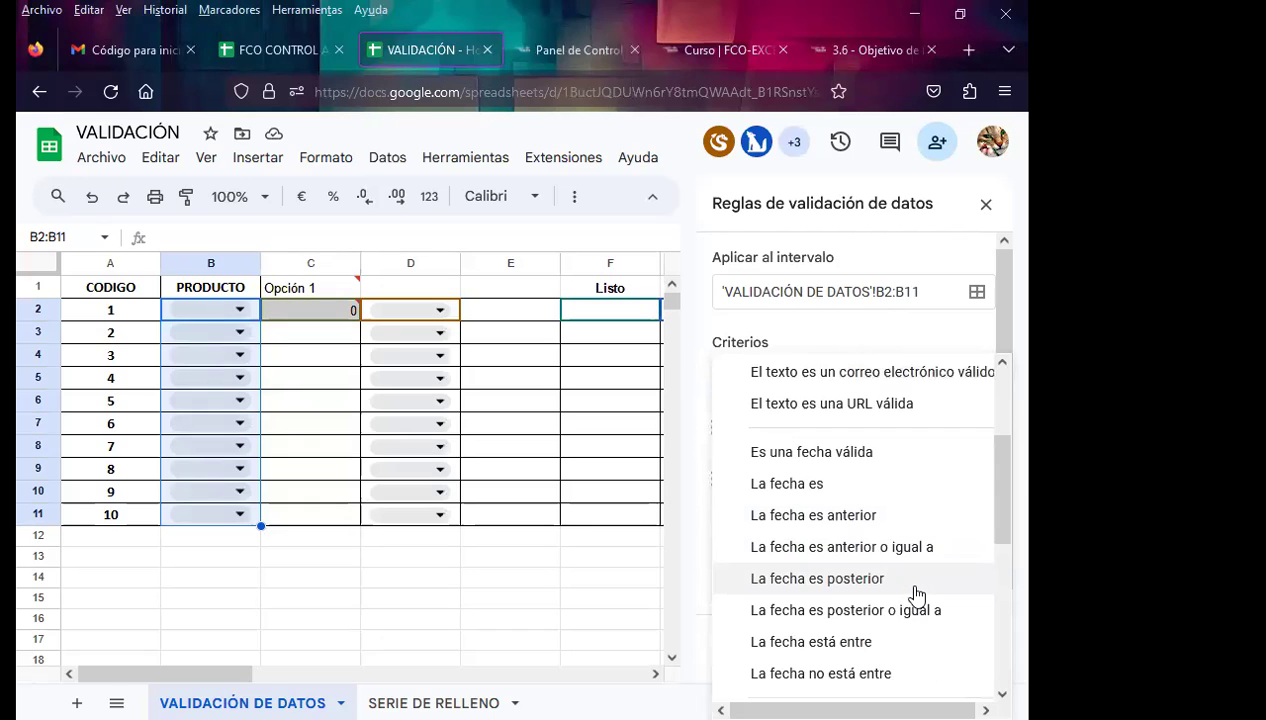
scroll(917, 595, "down", 1)
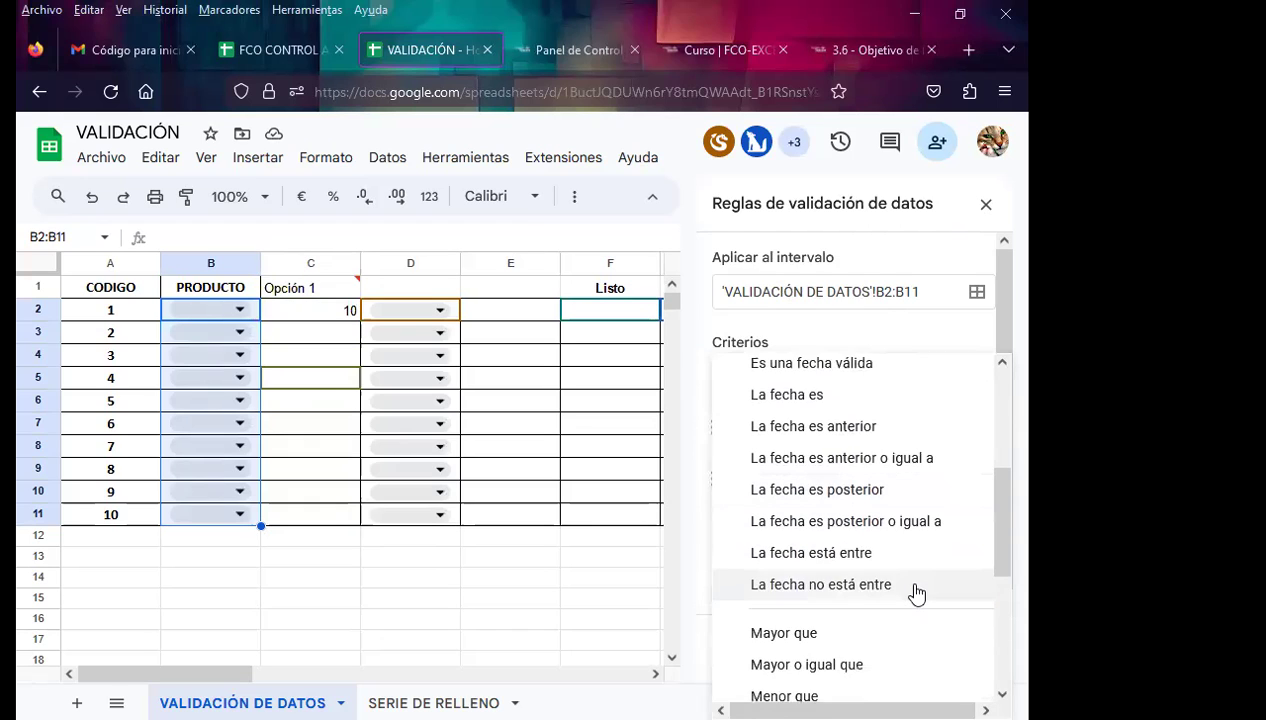
scroll(917, 595, "down", 1)
scroll(917, 593, "down", 1)
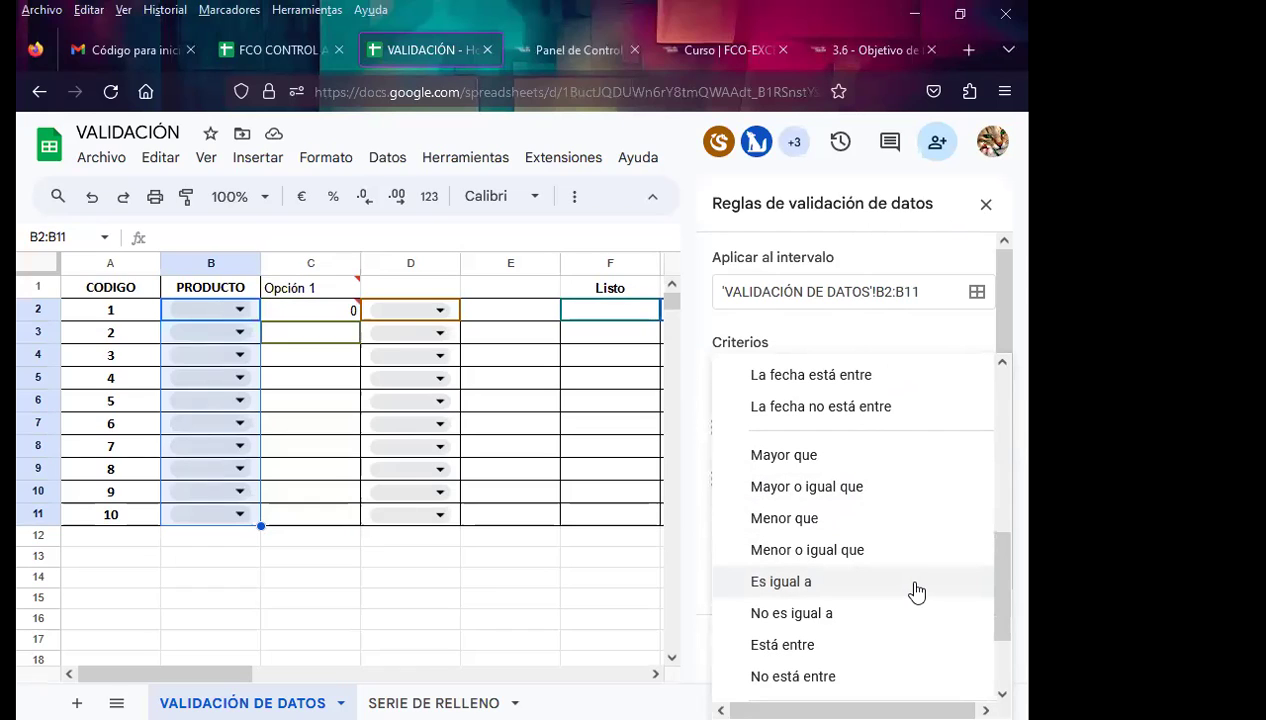
left_click(792, 648)
Step: Set the limits to 10 and 100, reject invalid entries, and save the rule
left_click(743, 427)
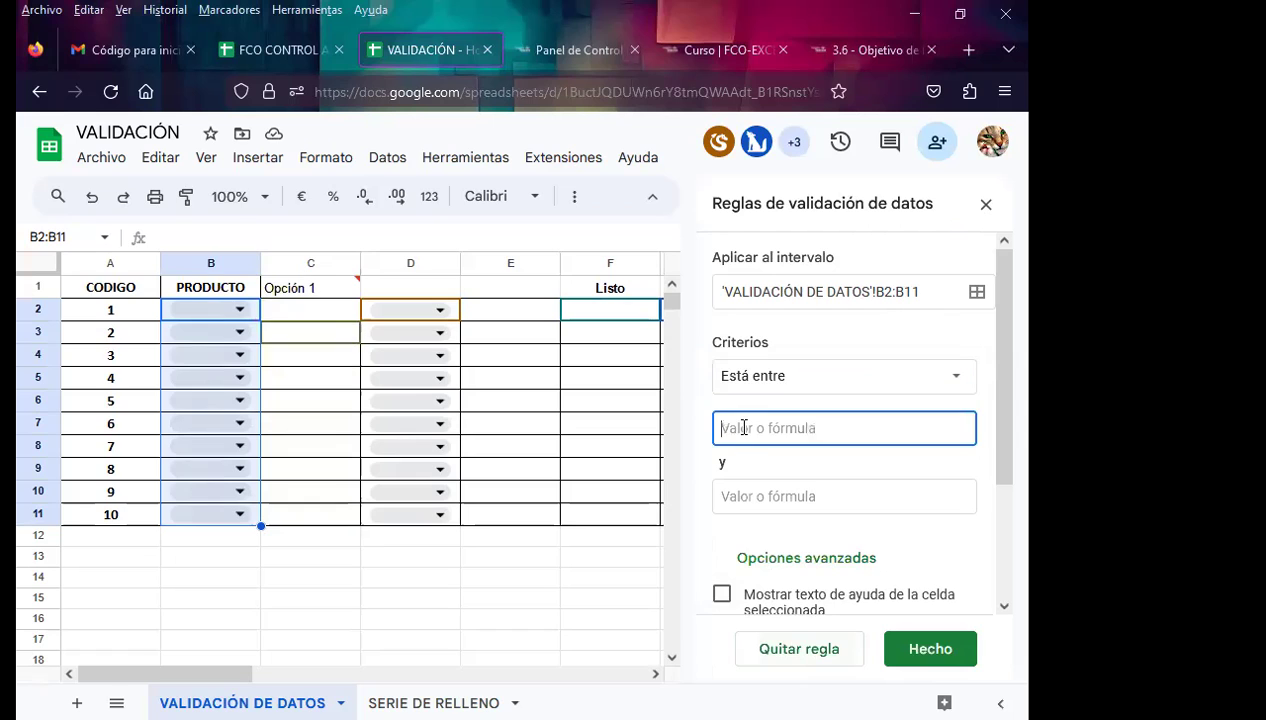
type("10")
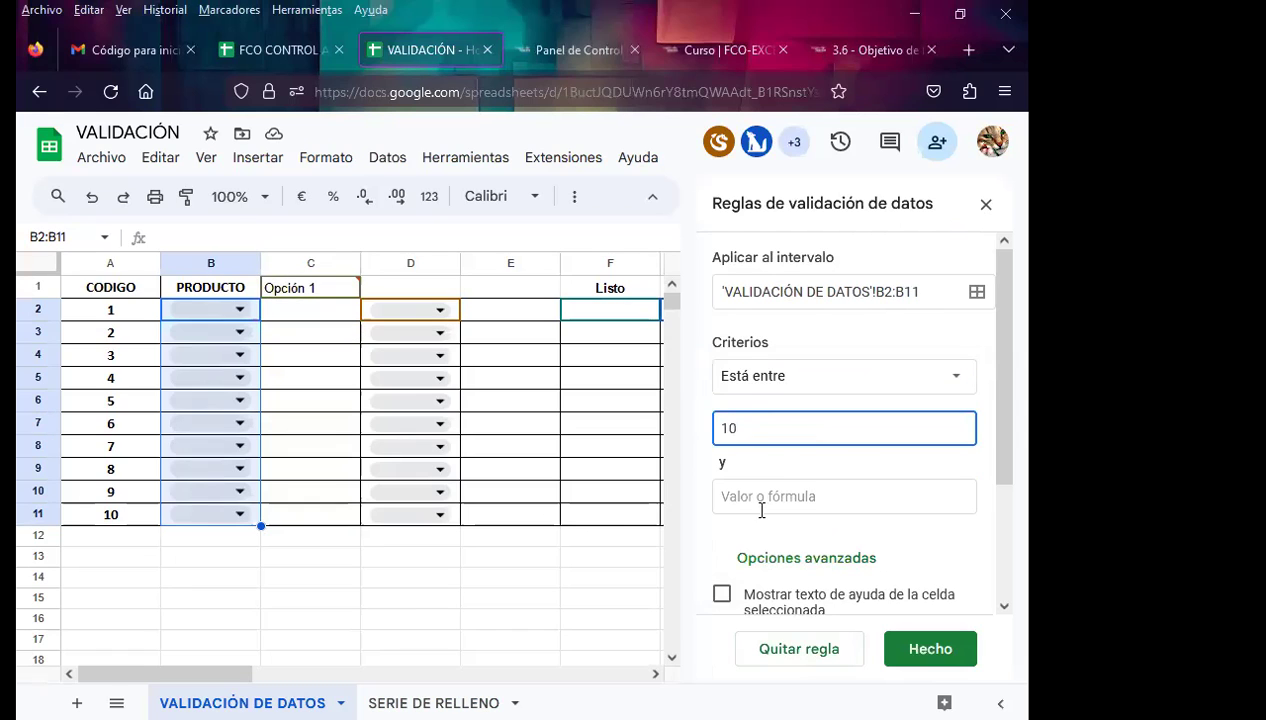
left_click(757, 505)
type("100")
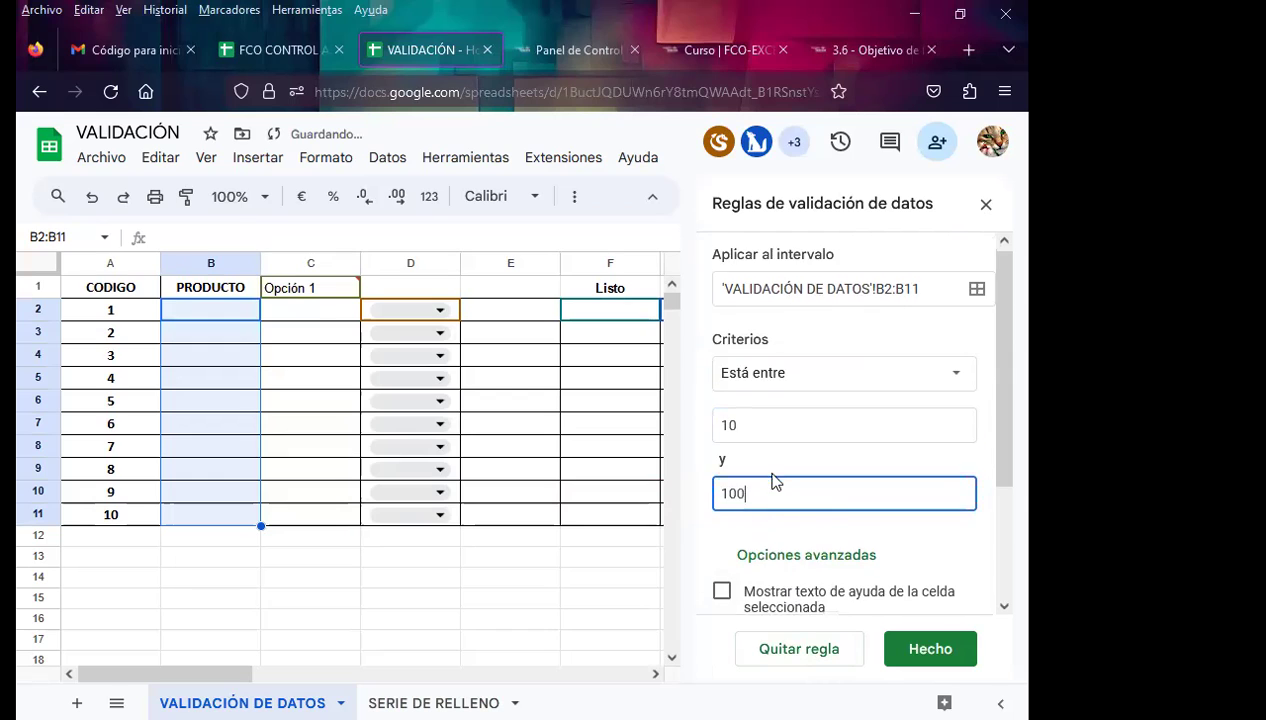
scroll(778, 470, "down", 3)
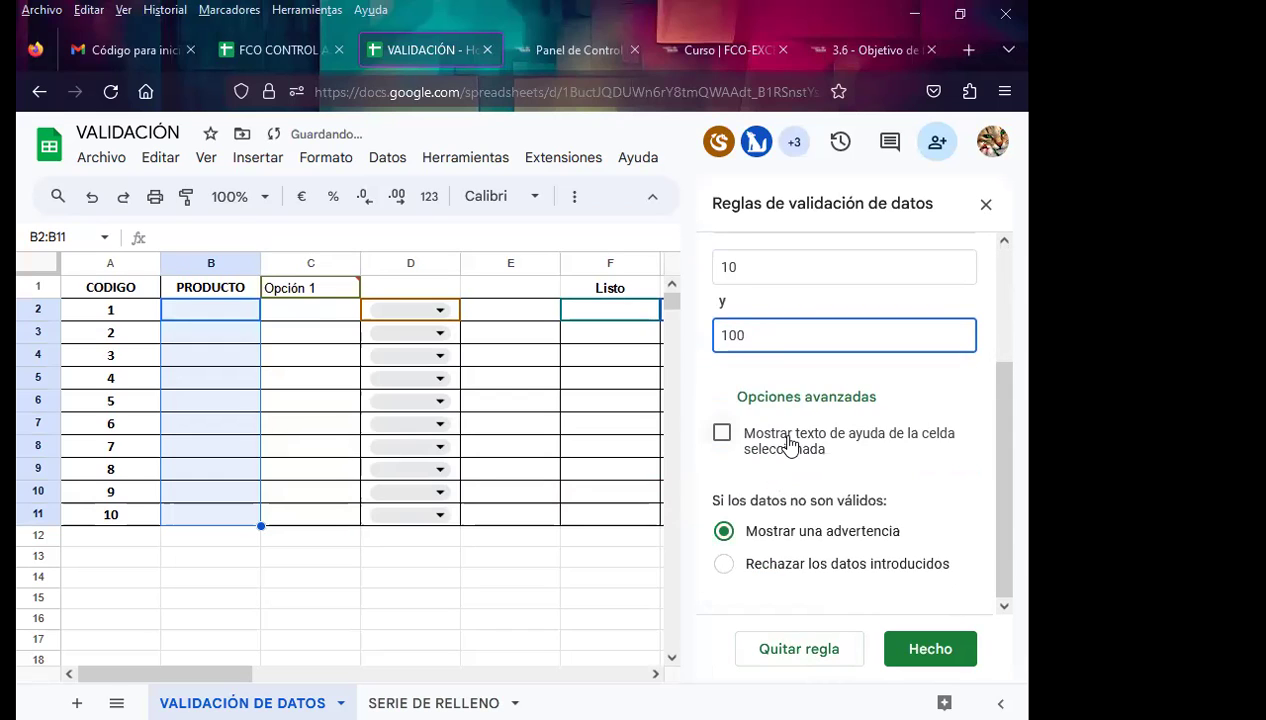
left_click(723, 564)
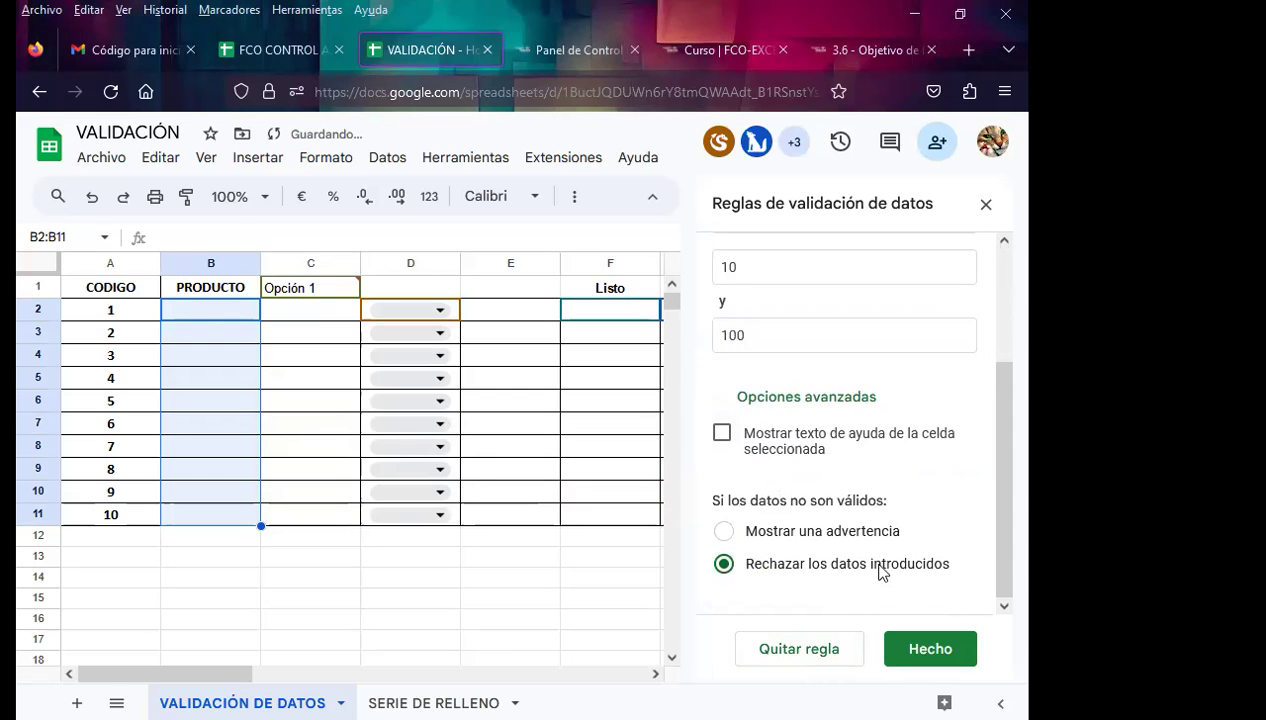
left_click(928, 652)
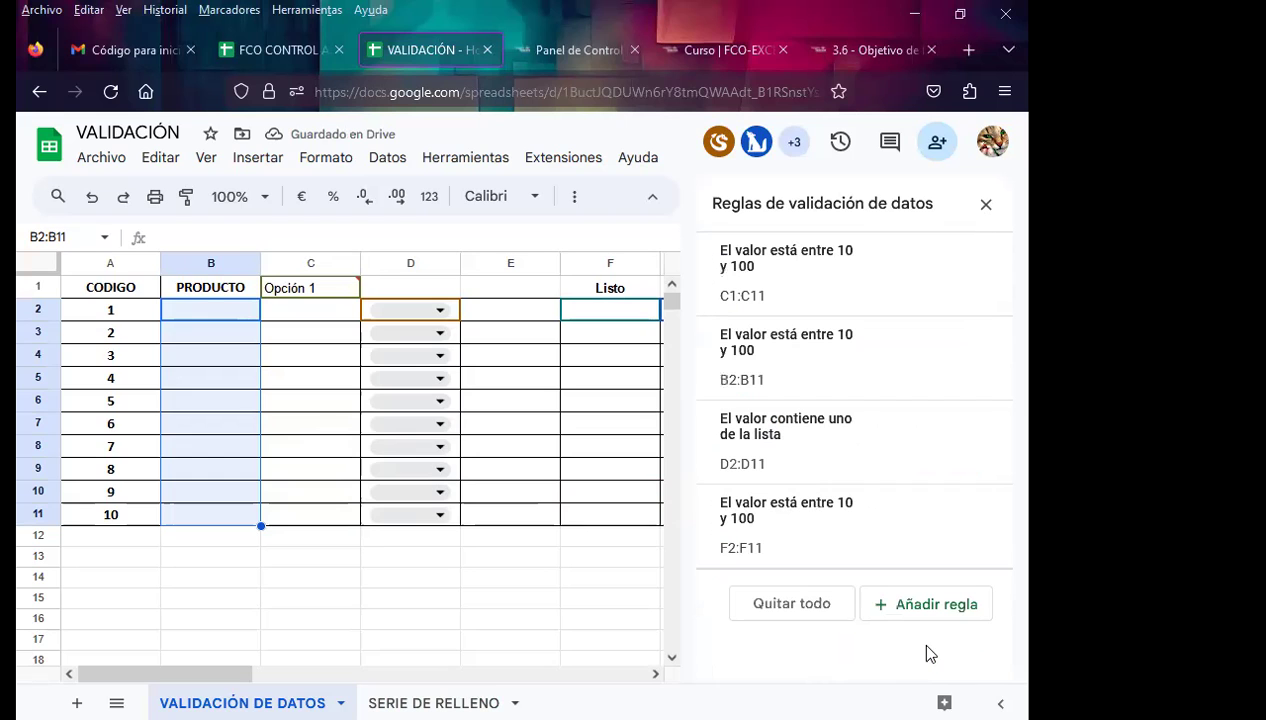
Step: Save the B2:B11 rule and test it: 5 and 200 rejected, 10 and 100 accepted
left_click(200, 310)
type("5")
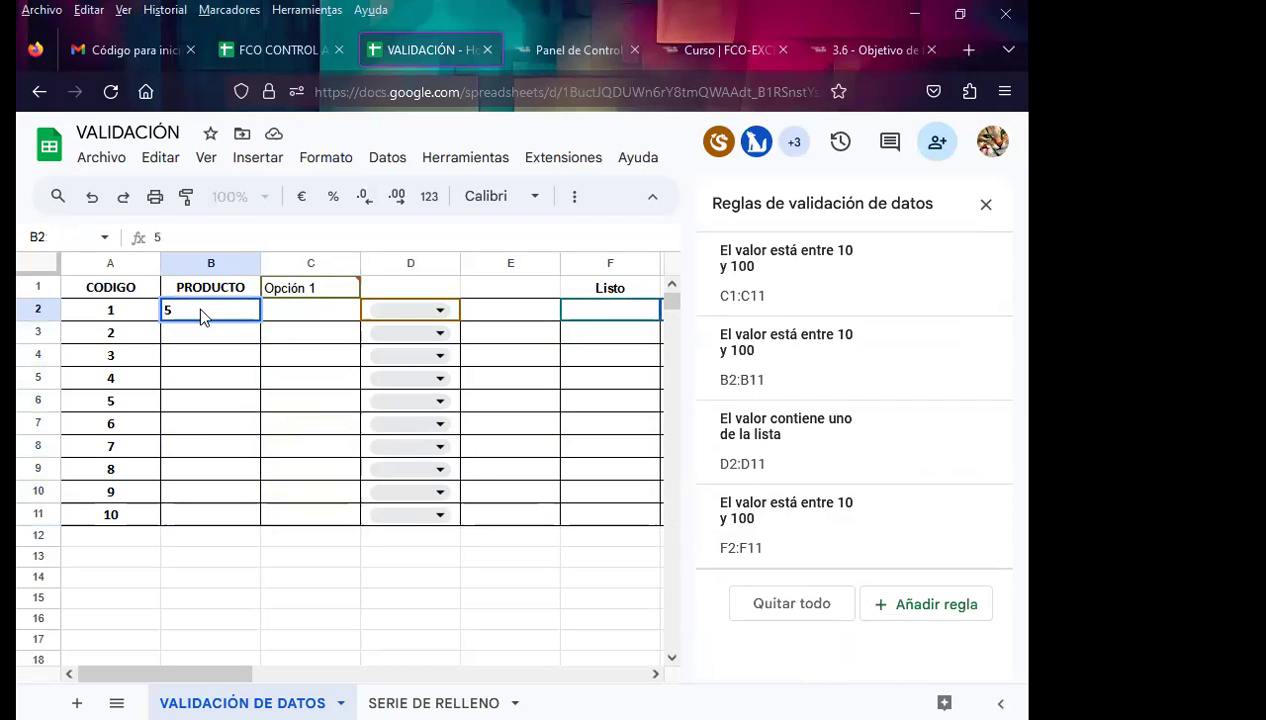
key("Return")
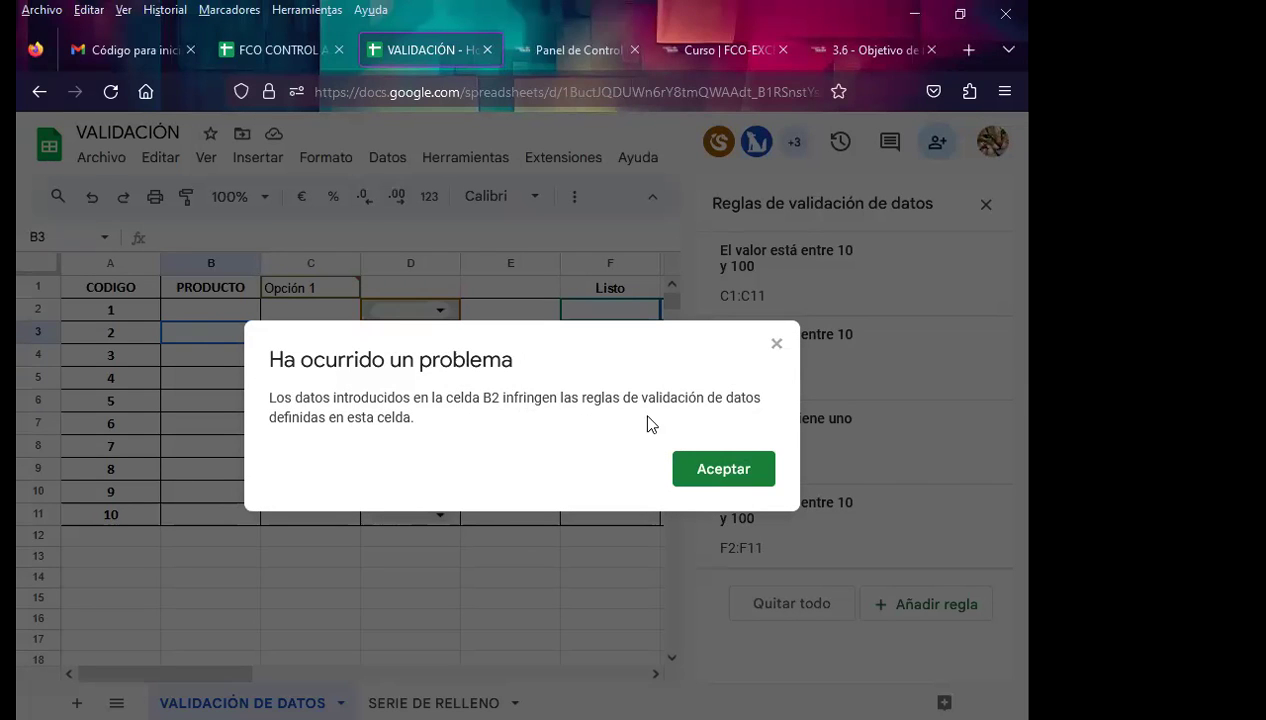
left_click(776, 343)
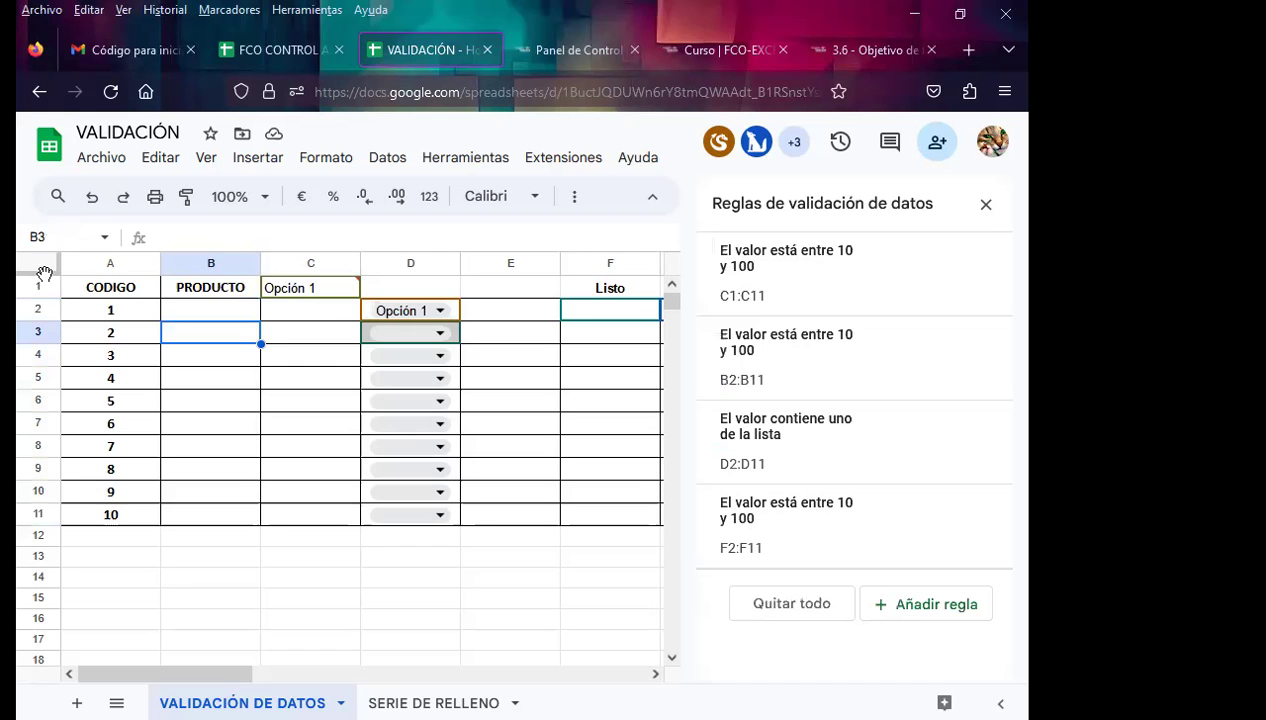
left_click(206, 300)
type("10")
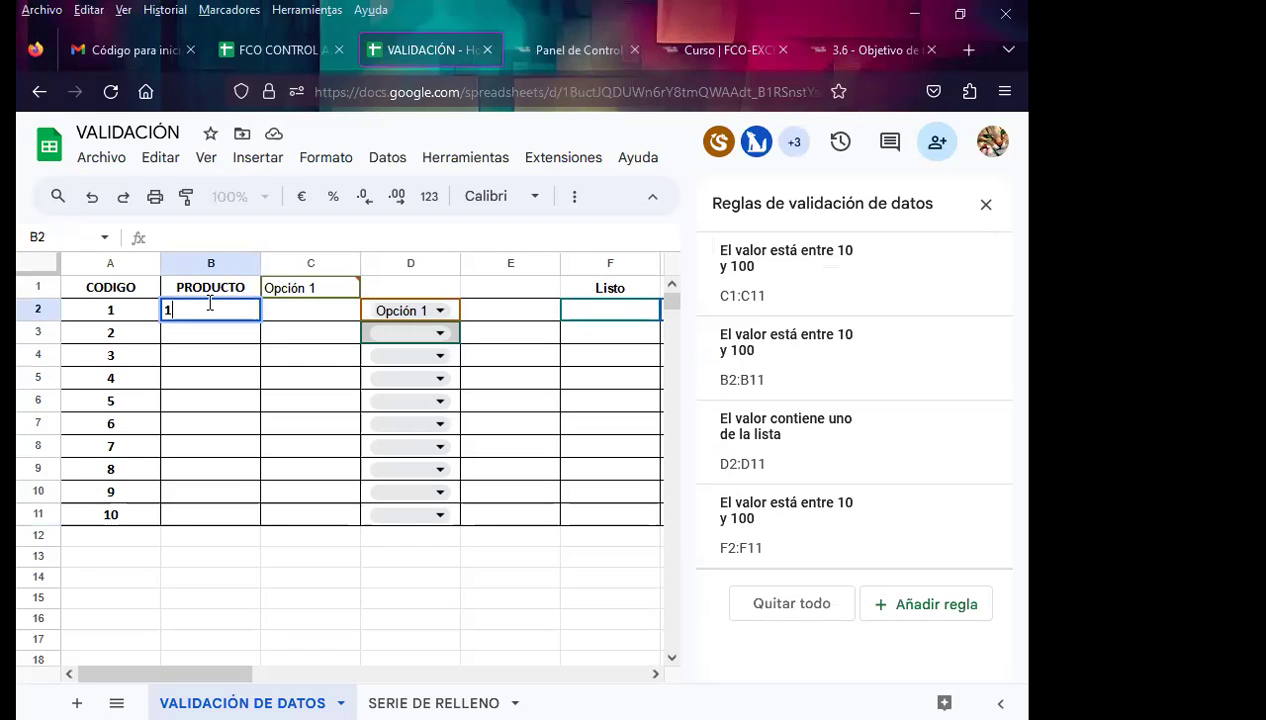
key("Return")
type("100")
key("Return")
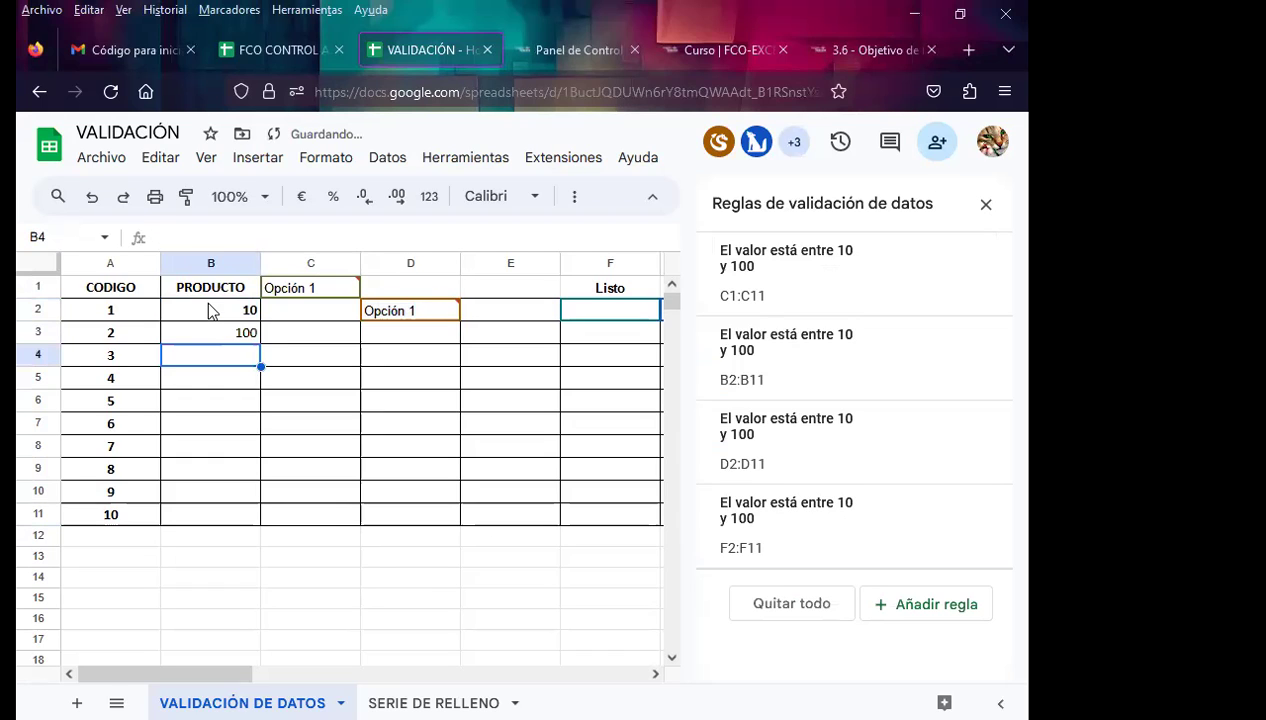
type("200")
key("Return")
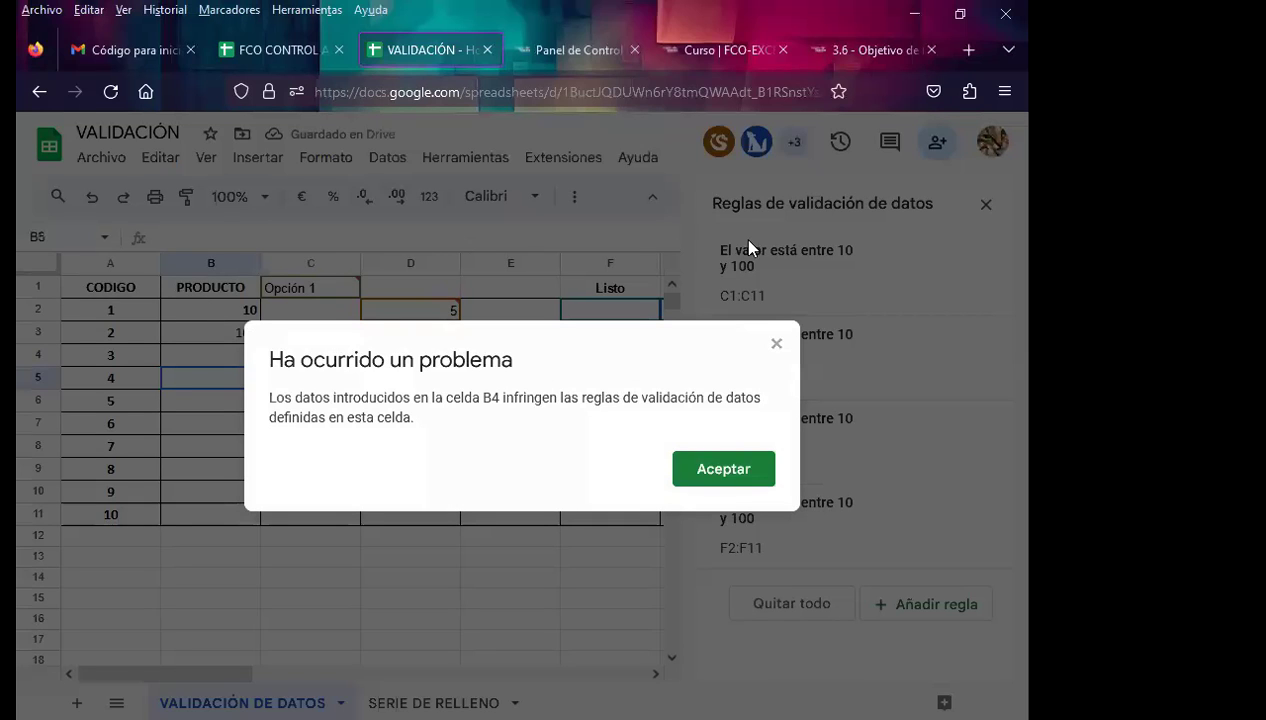
left_click(776, 344)
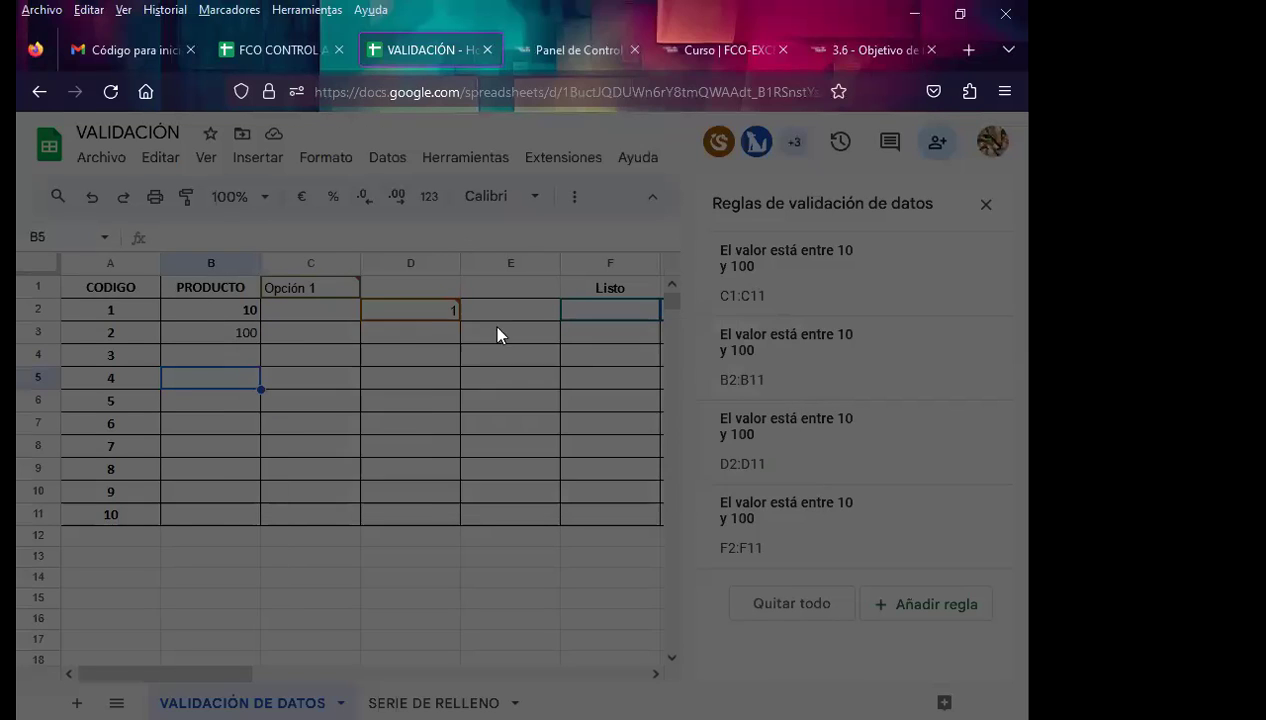
Step: Enter 4 in C2 and dismiss its invalid-value warning
left_click(306, 311)
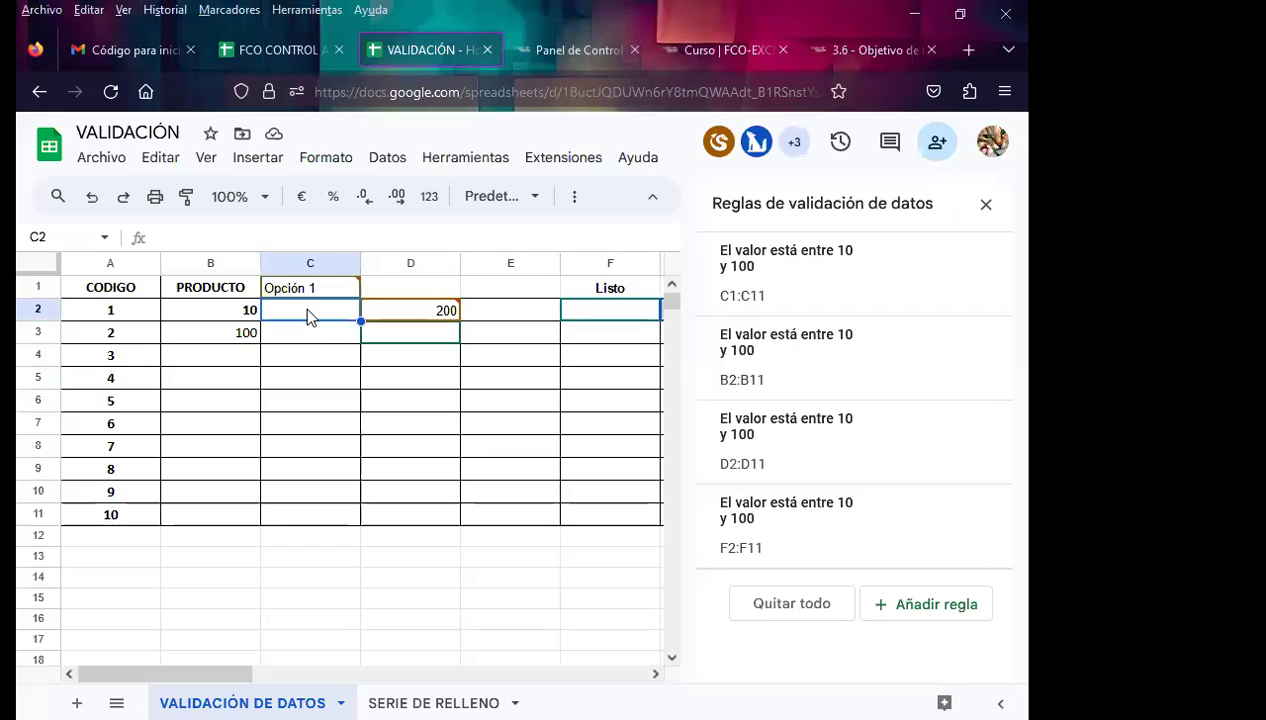
type("4")
key("Return")
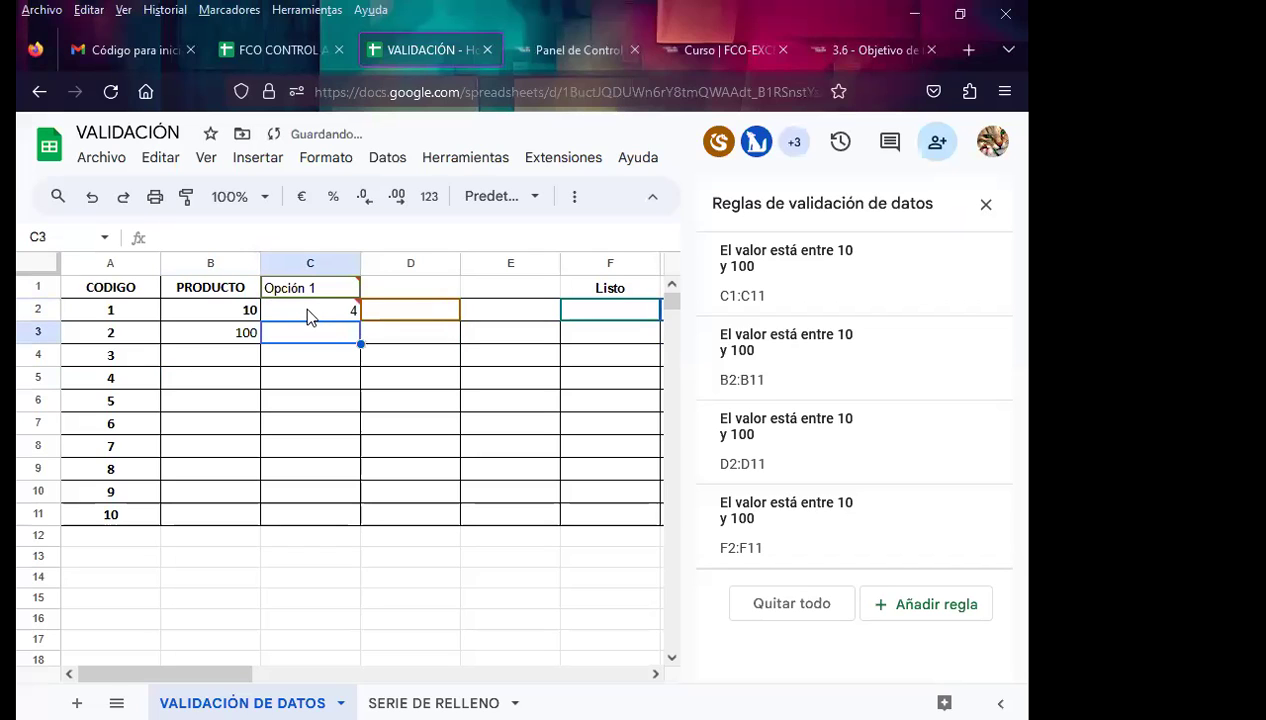
left_click(307, 314)
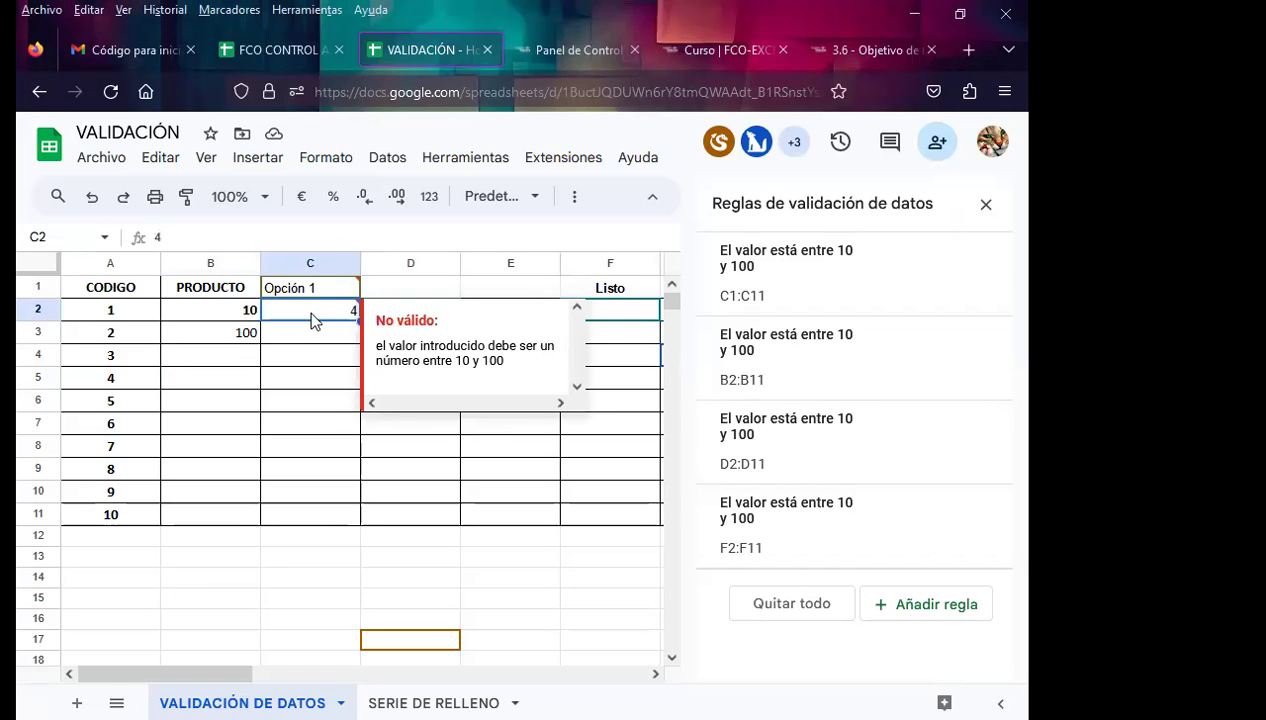
left_click(410, 443)
Step: Enter test values 4, 100 and 3 into D2:D4
left_click(417, 316)
type("4")
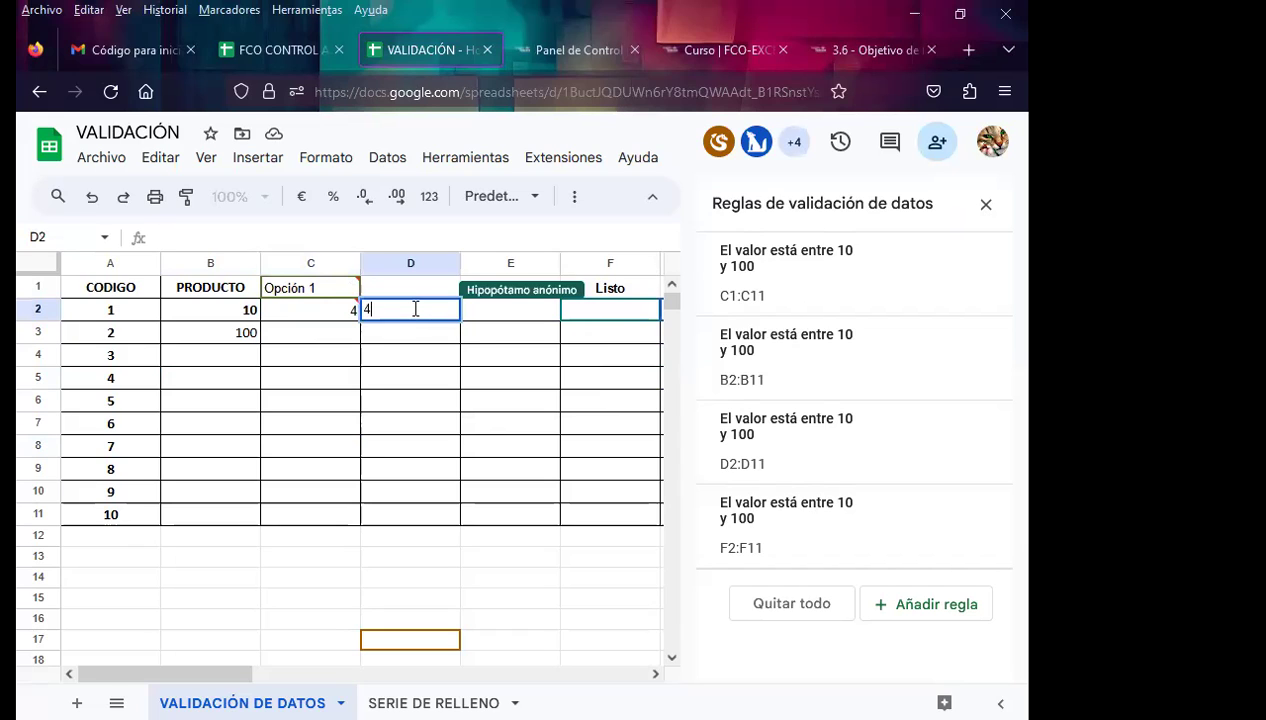
key("Return")
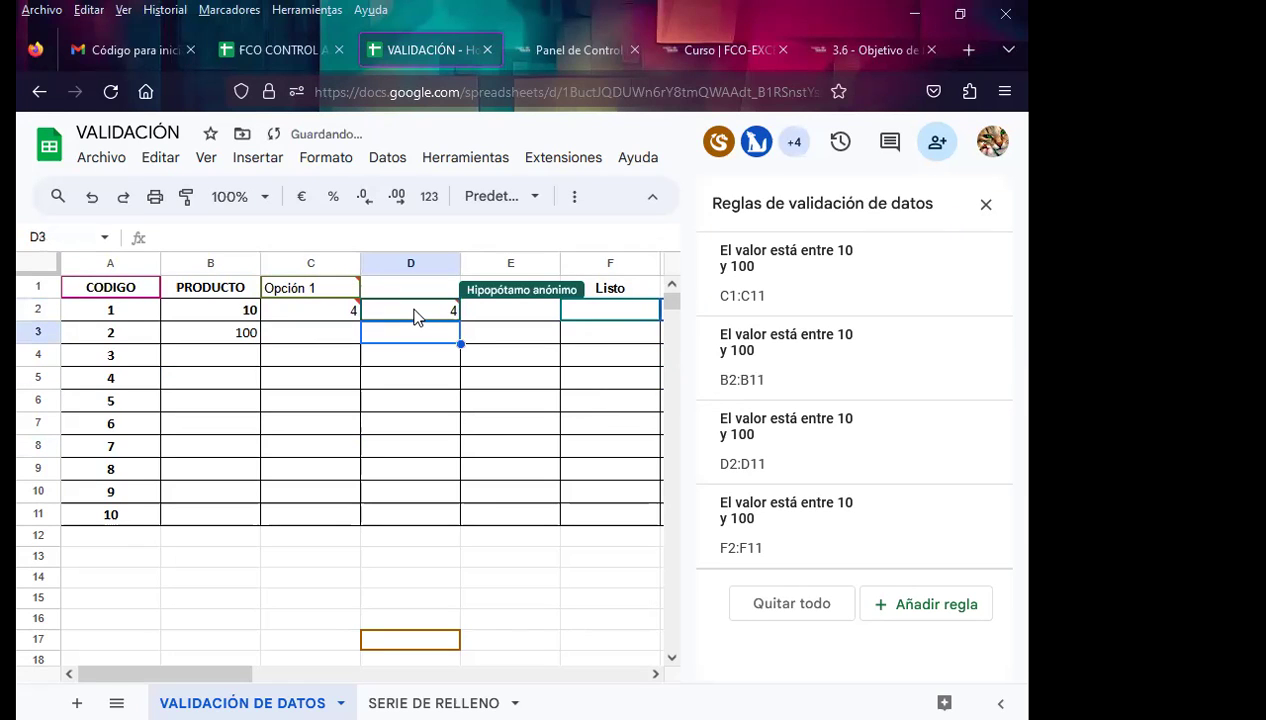
type("100")
key("Return")
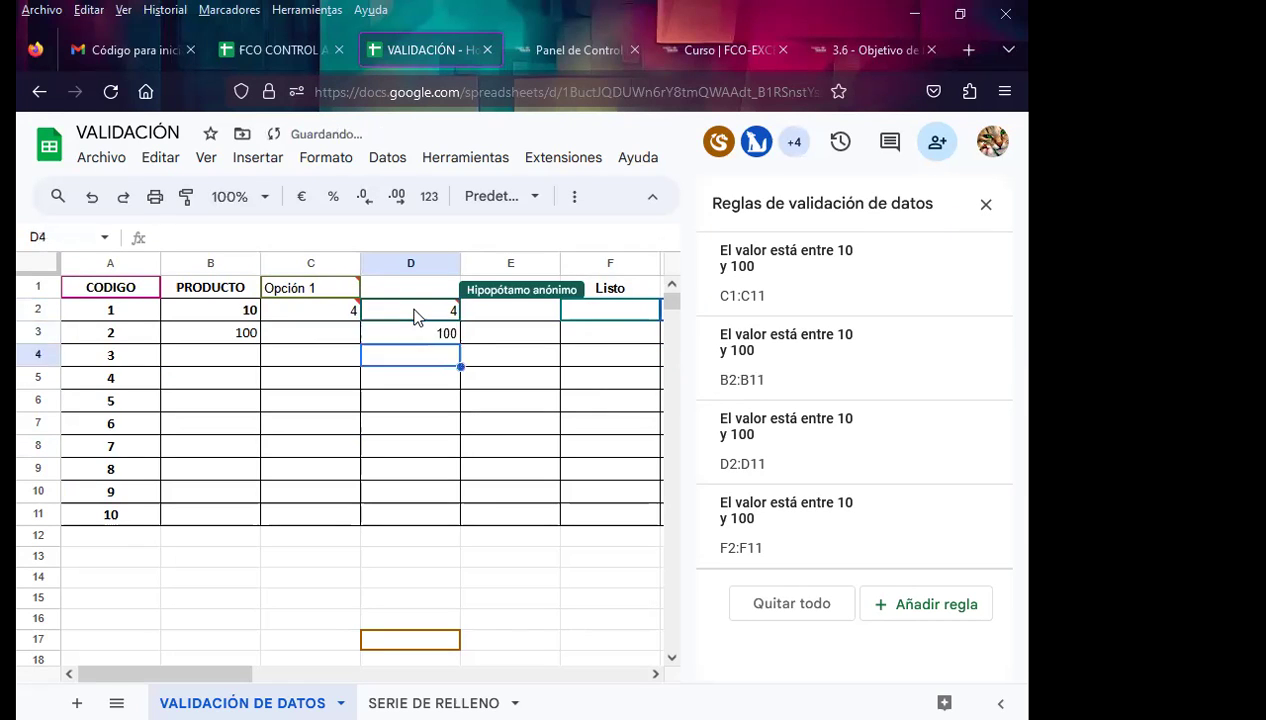
type("3")
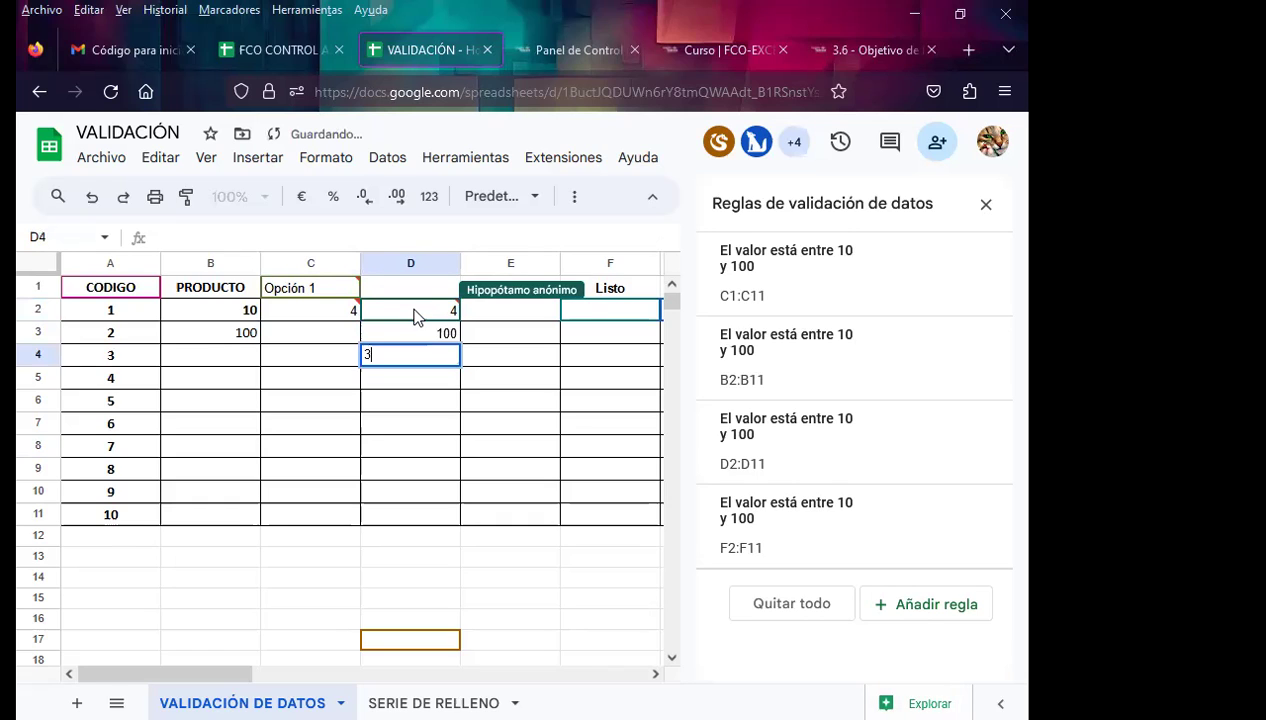
key("Return")
Step: Test the value 2 in F2, then clear it
left_click(492, 316)
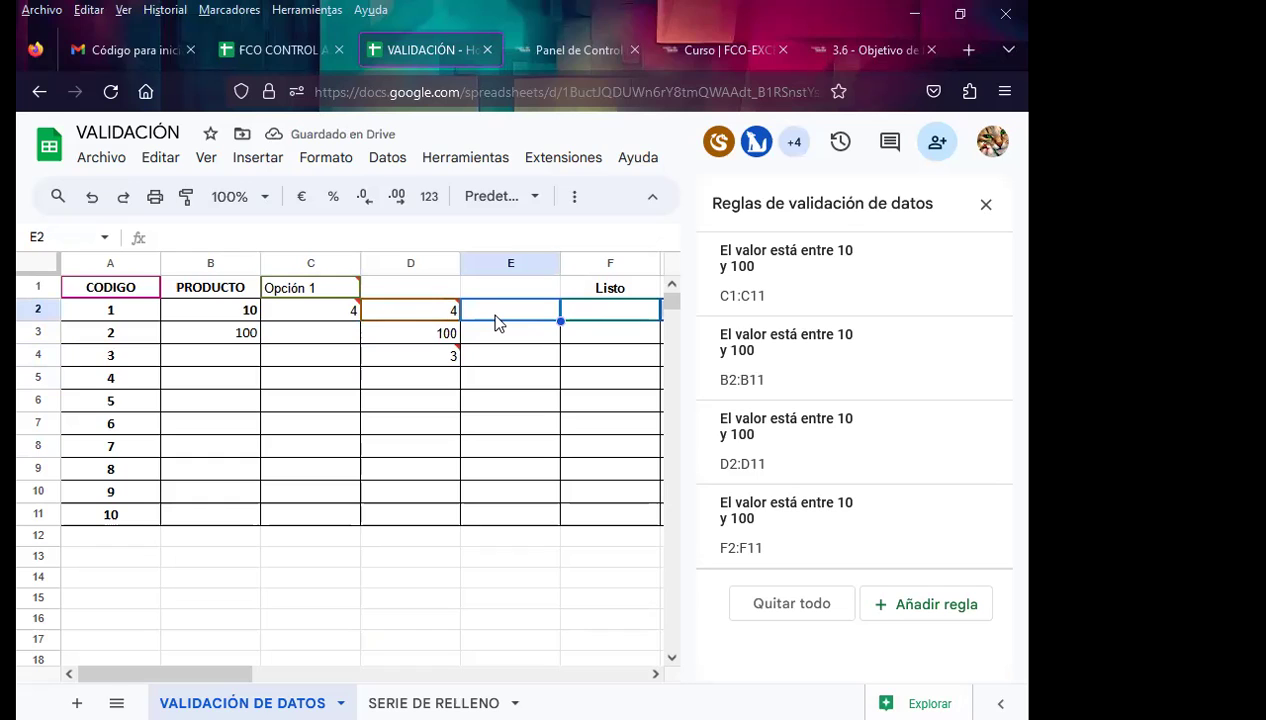
left_click(588, 318)
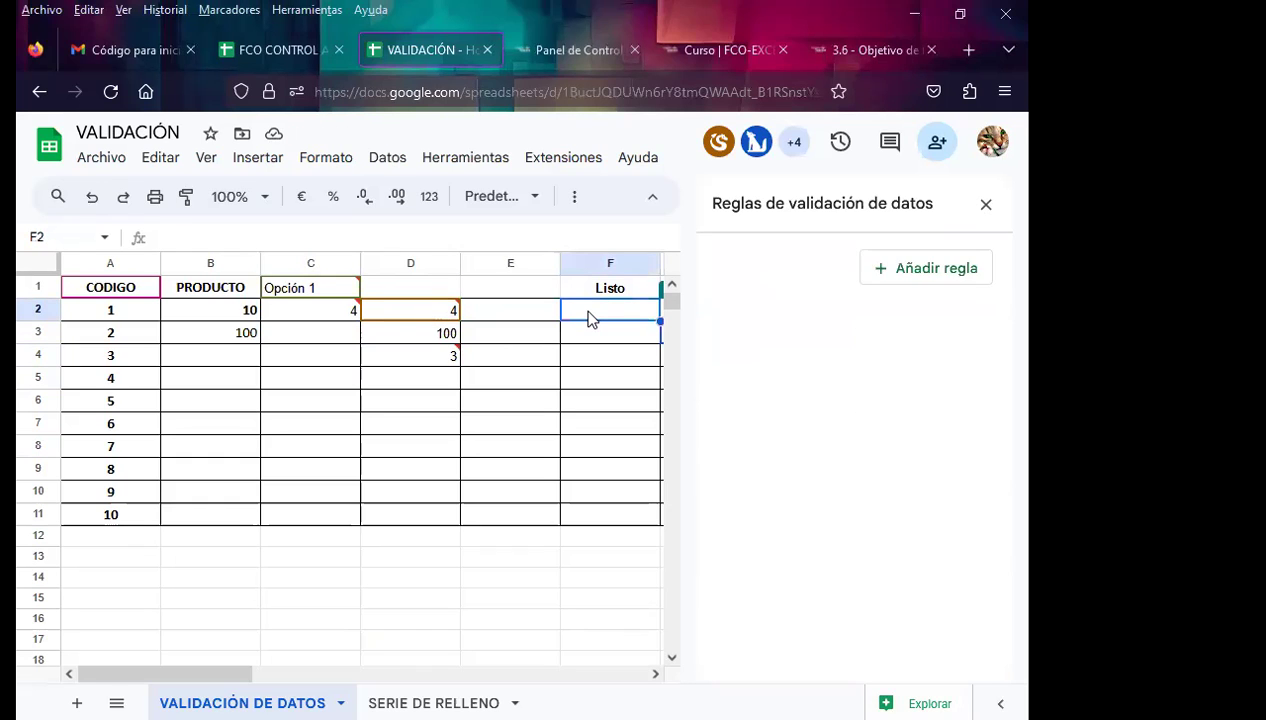
type("2")
key("Return")
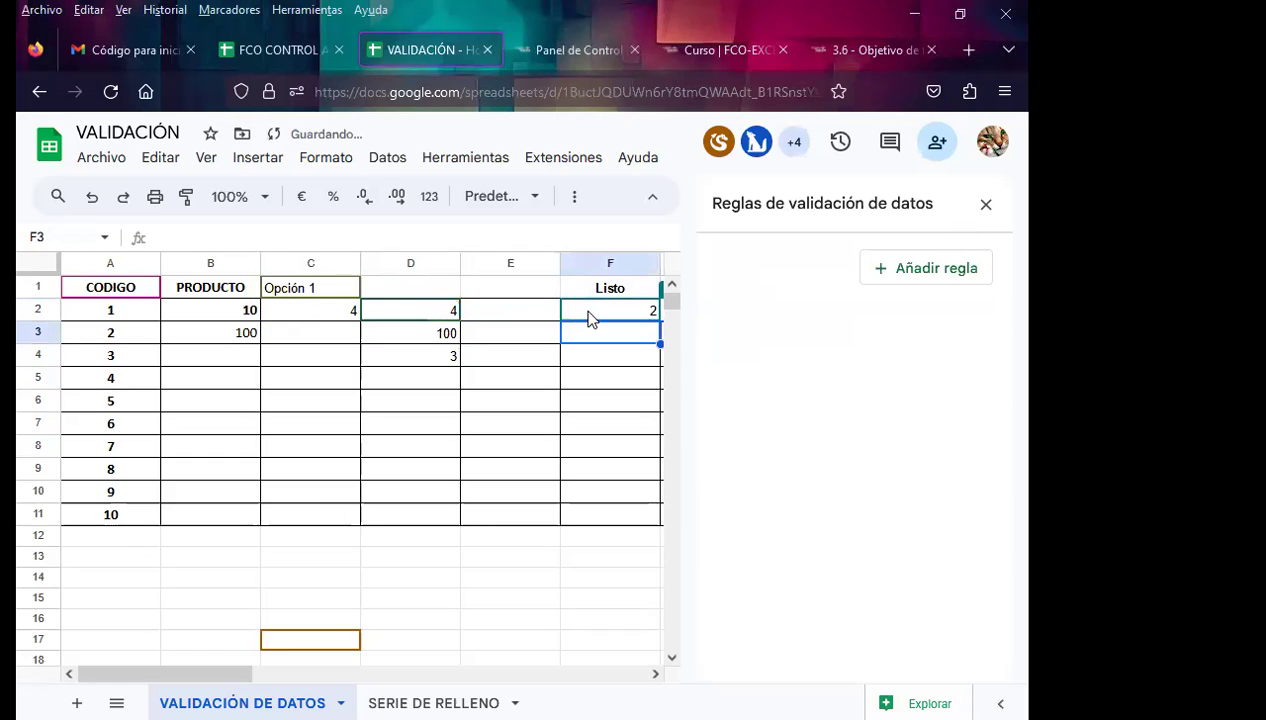
left_click(588, 314)
key("Delete")
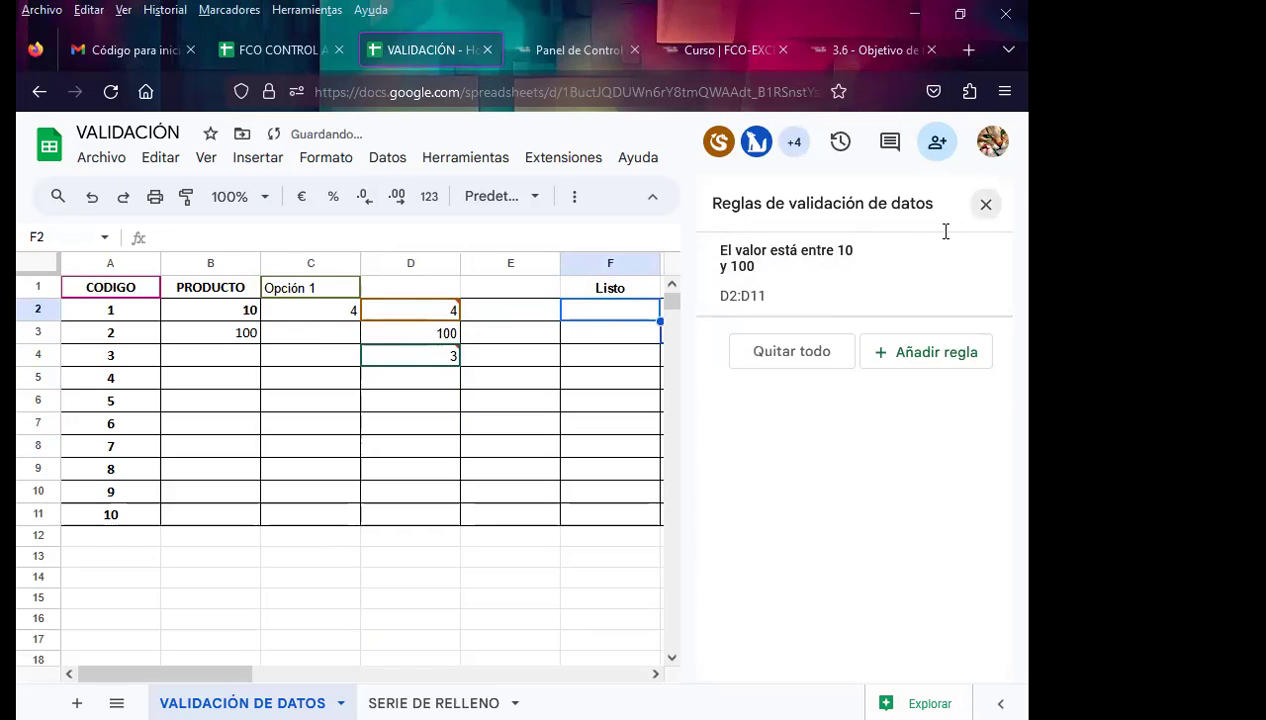
Step: Close the validation rules panel, test 100 and 3 in G3:G4, then clear both
left_click(985, 204)
left_click(720, 335)
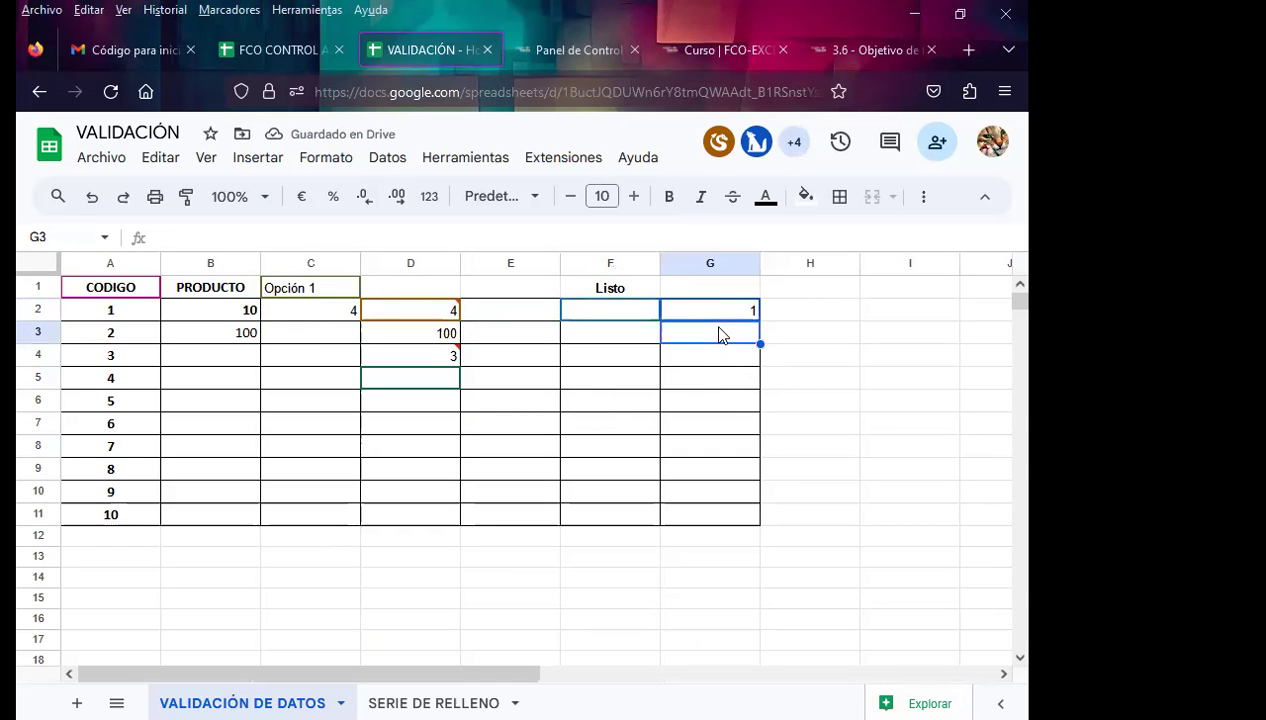
type("100")
key("Return")
type("3")
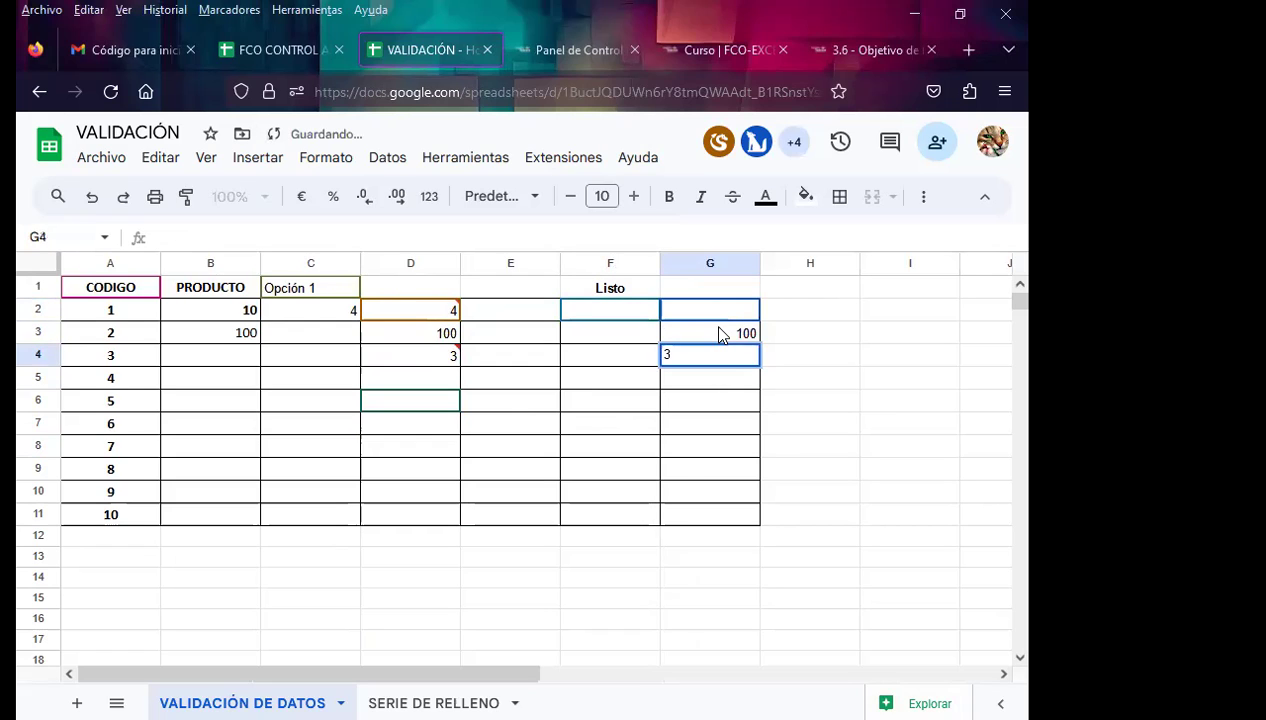
key("Return")
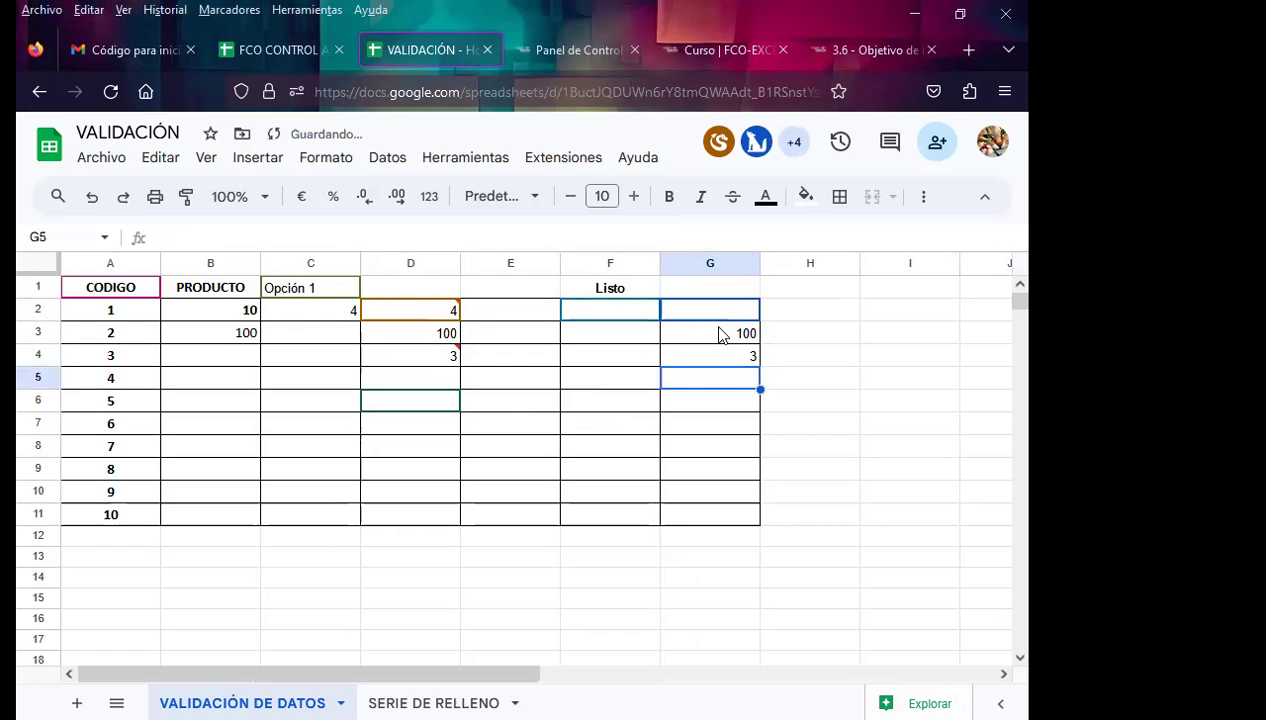
key("Up")
key("Delete")
key("Up")
key("Delete")
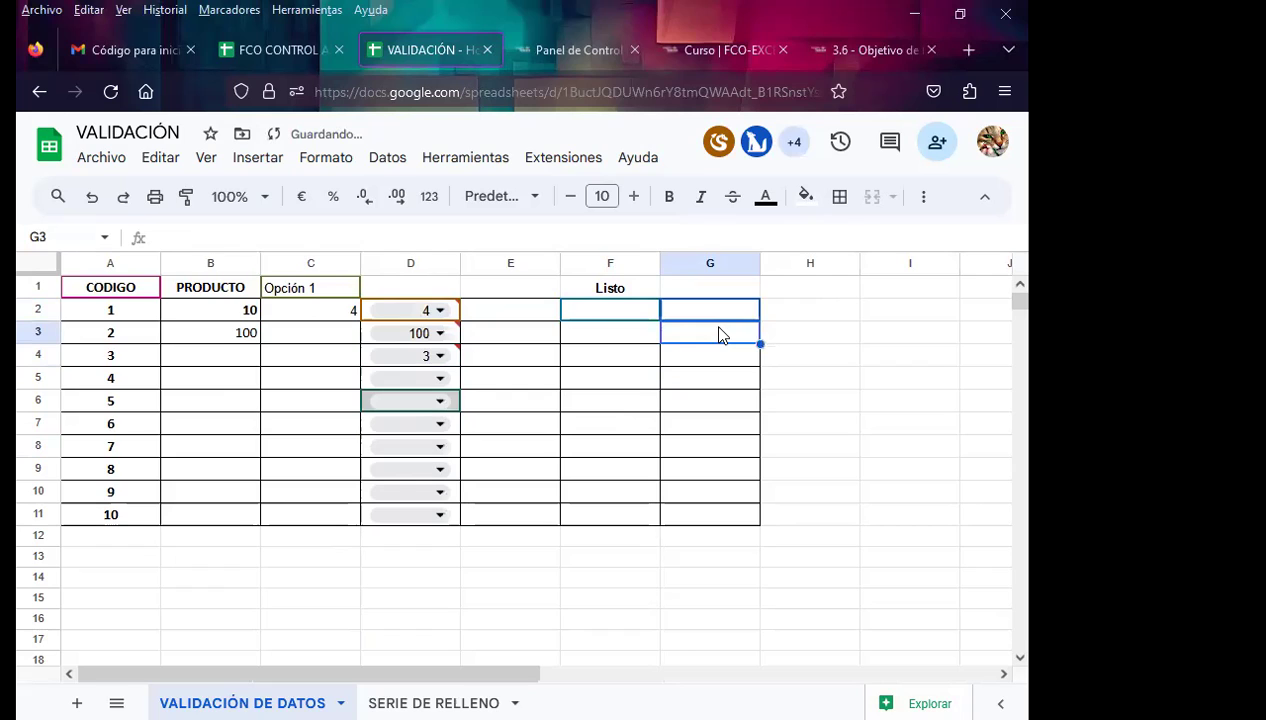
Step: Enter 6 in cell B4 of the PRODUCTO column
left_click(210, 378)
left_click(218, 316)
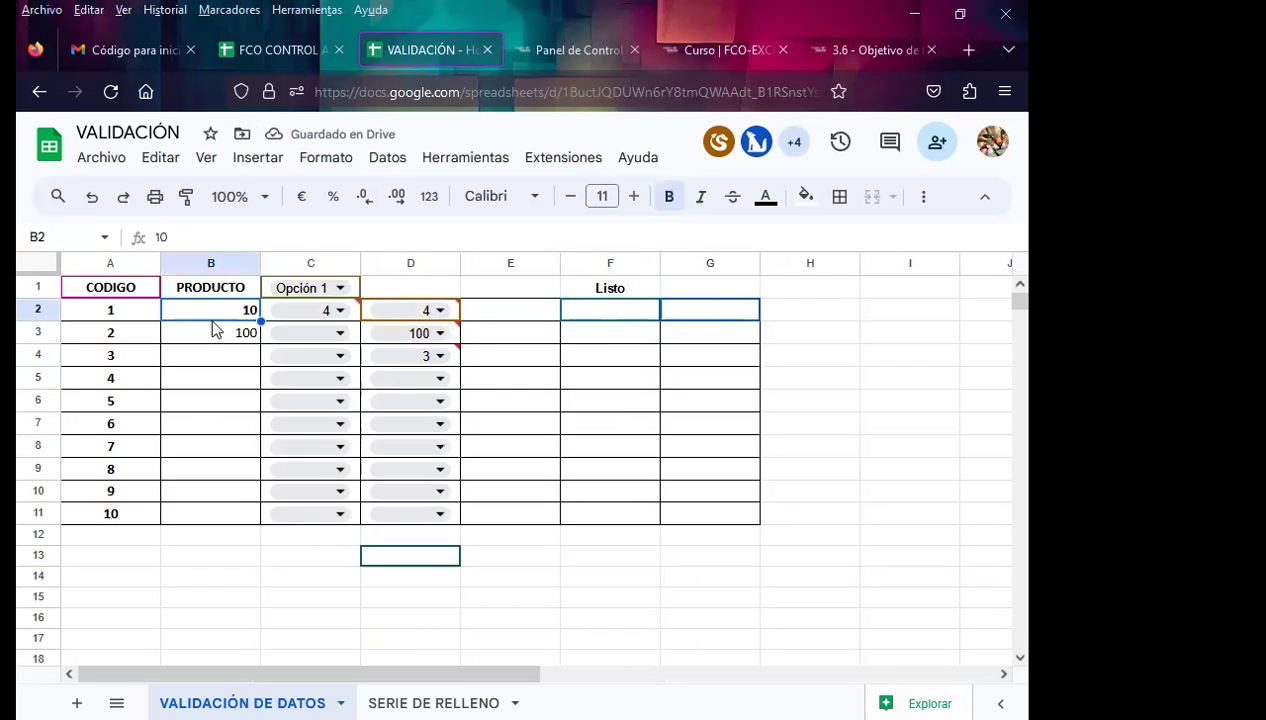
left_click(205, 358)
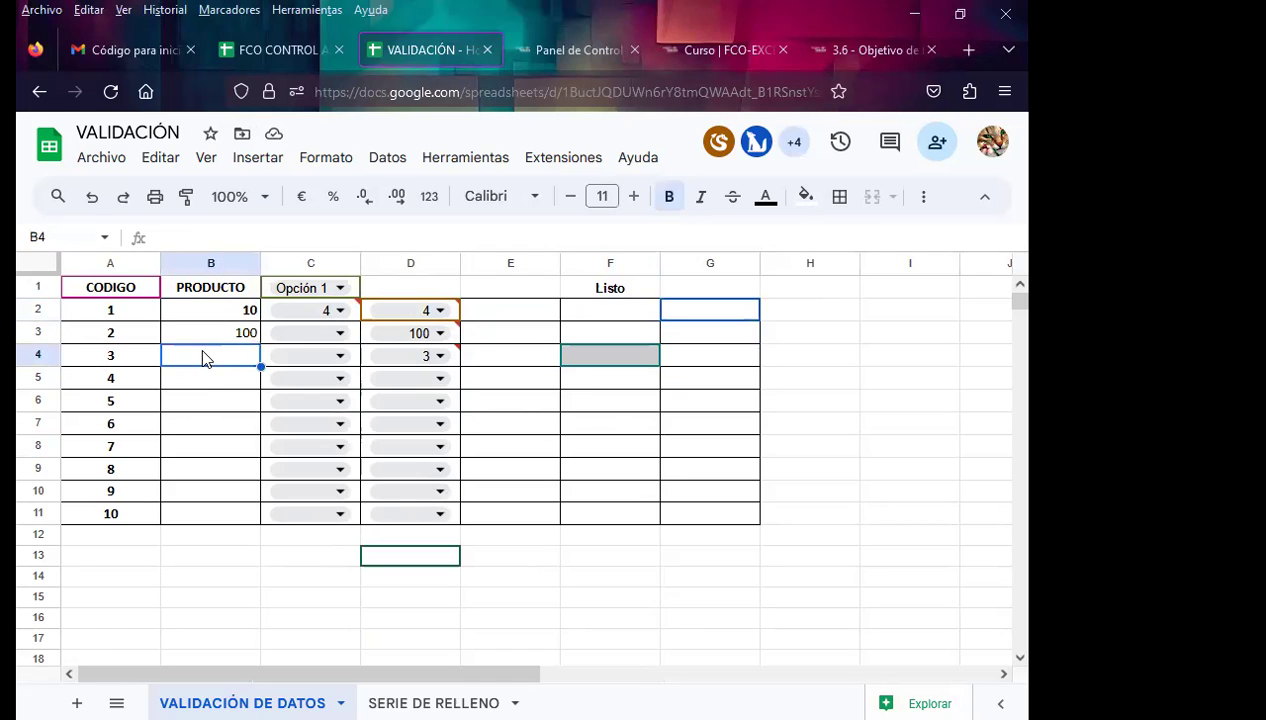
type("6")
key("Return")
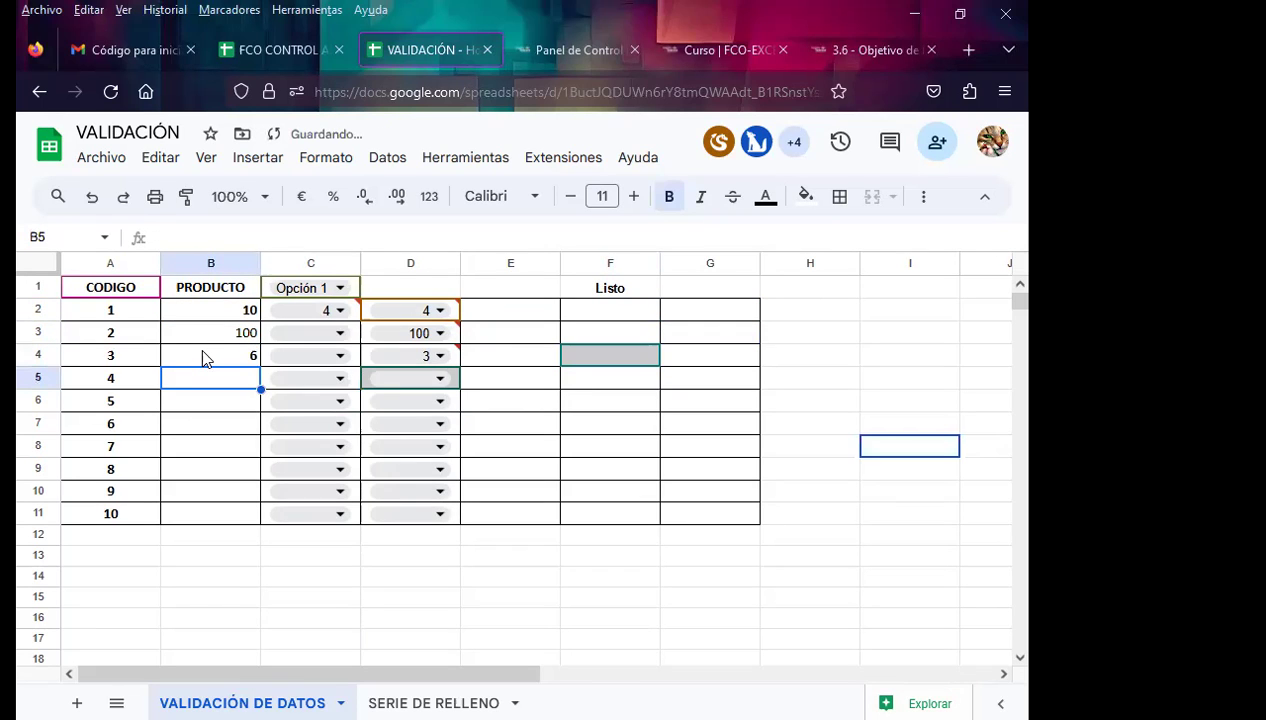
left_click(203, 362)
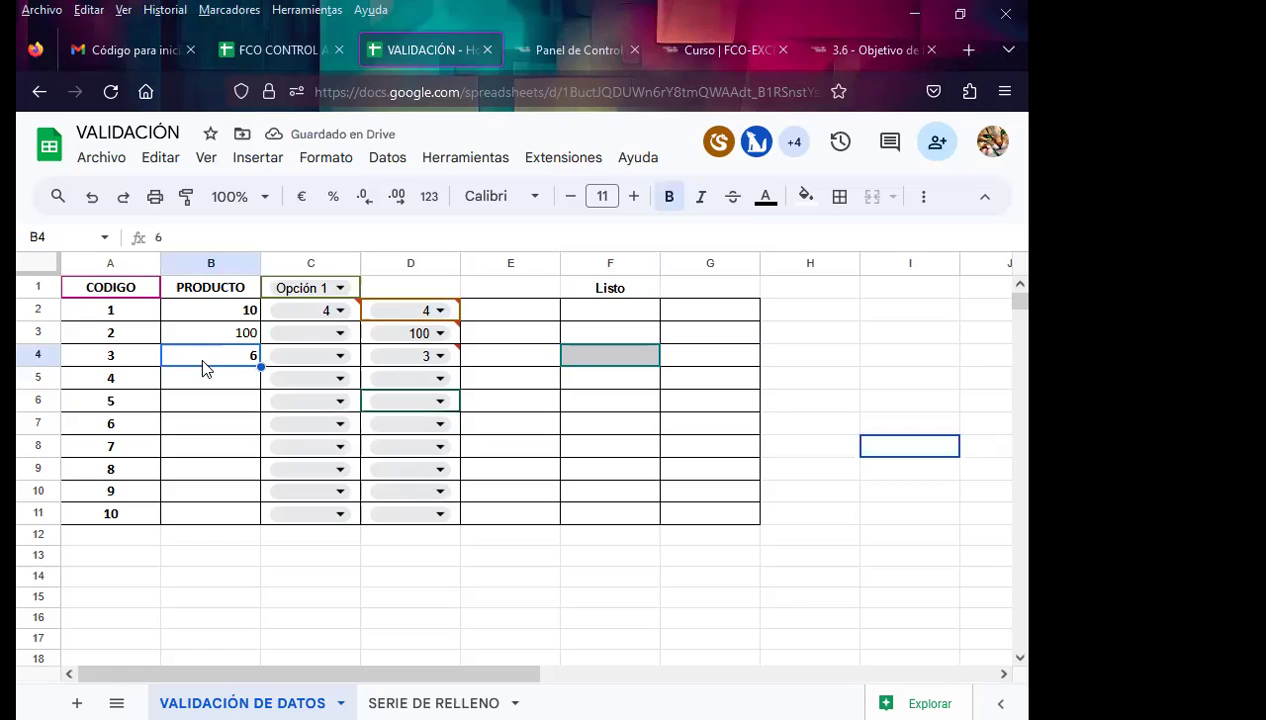
left_click(213, 317)
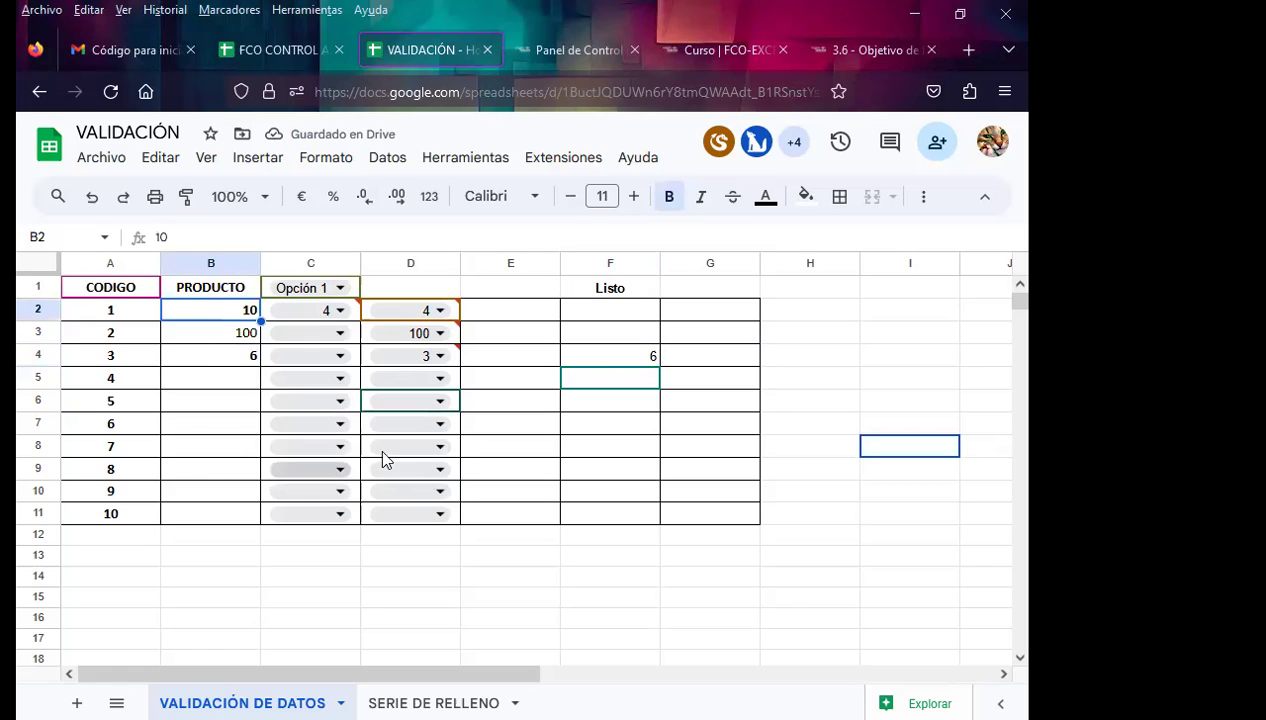
Step: Choose Opción 1 from C7's dropdown, leaving C2's list unchanged
left_click(298, 420)
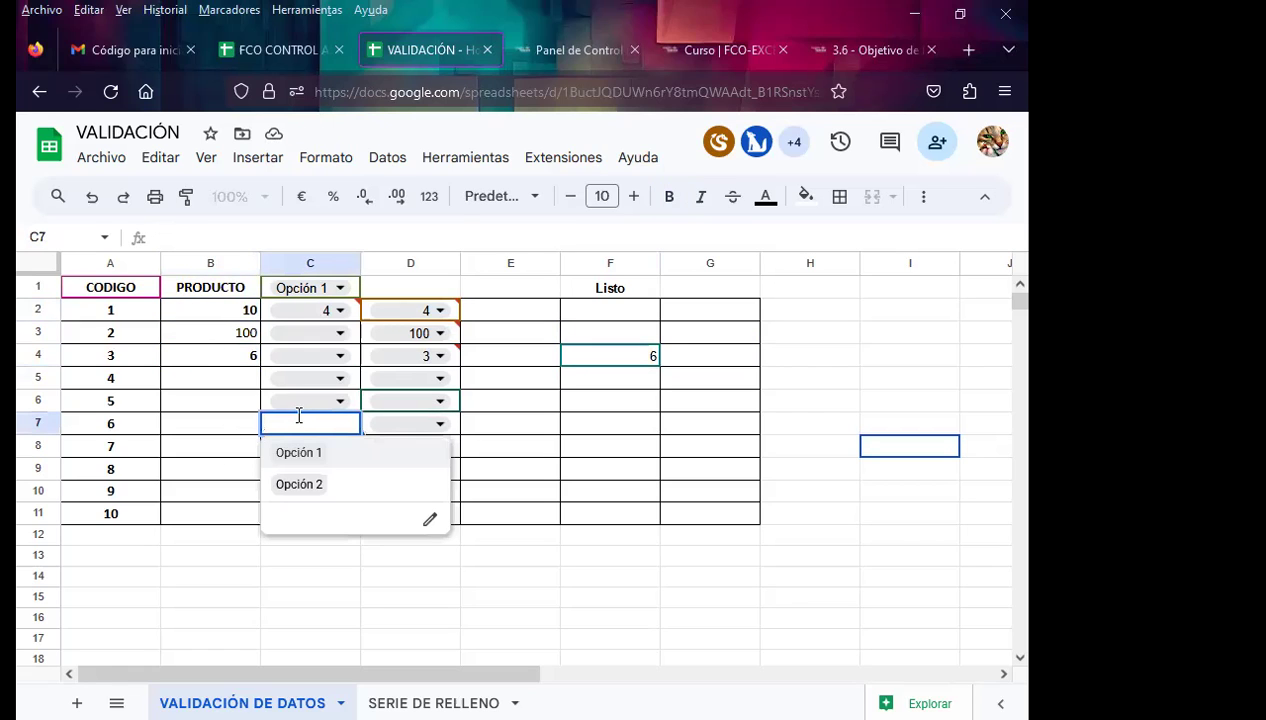
left_click(296, 454)
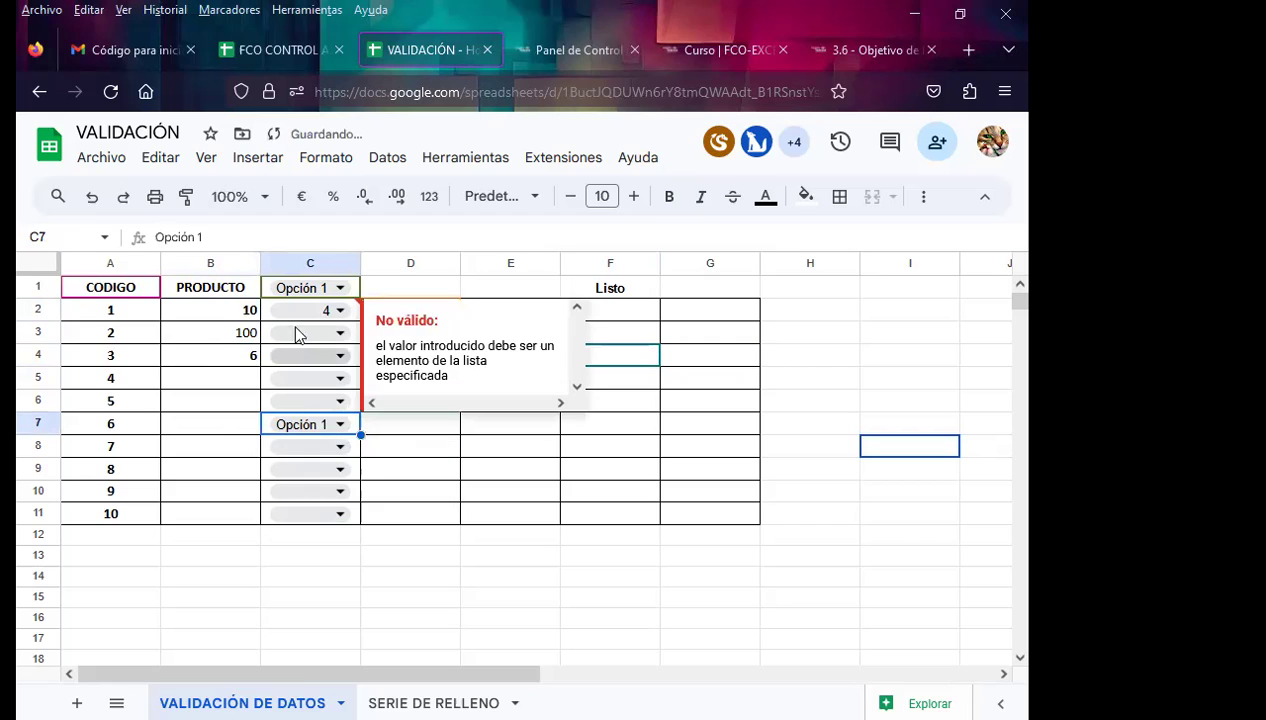
left_click(315, 313)
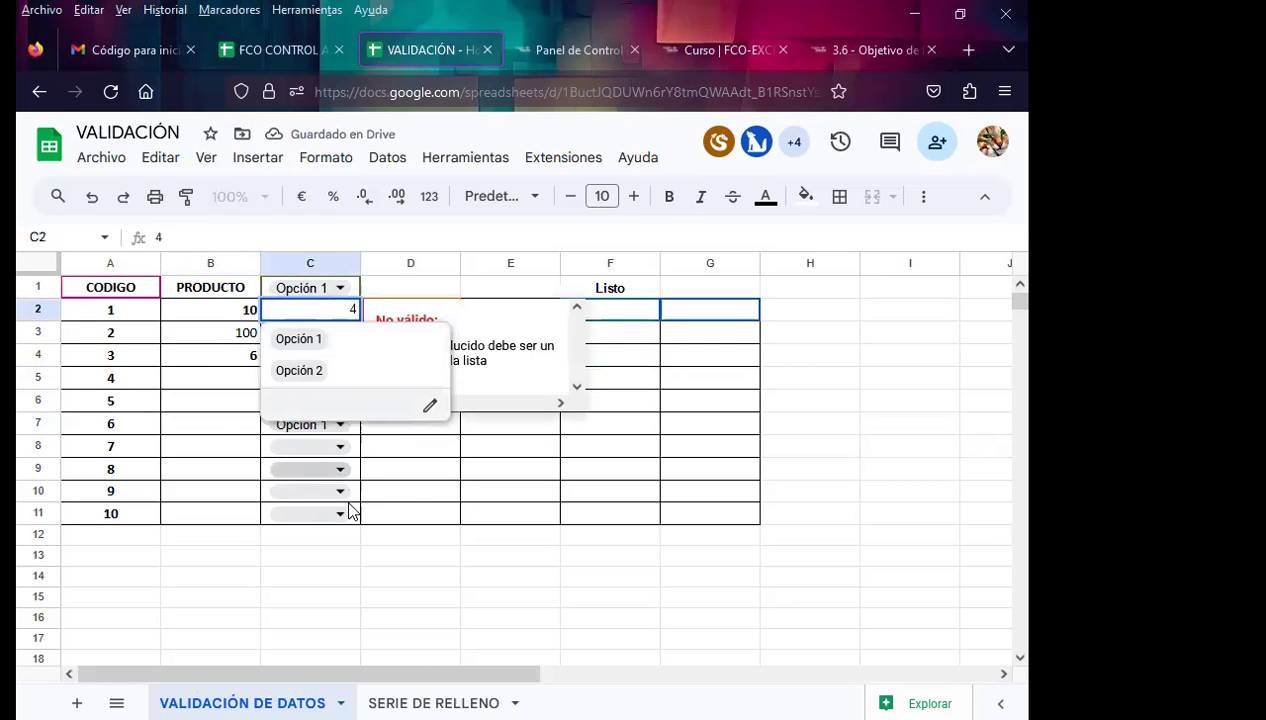
left_click(413, 492)
left_click(486, 319)
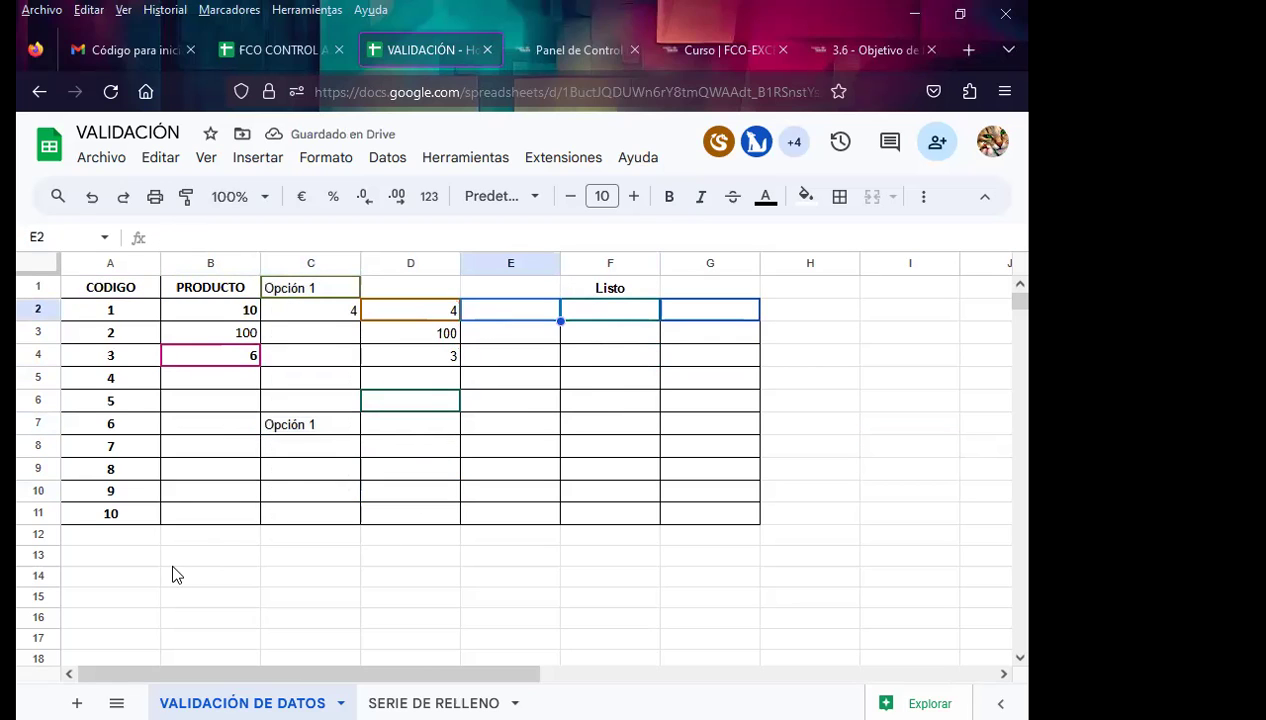
scroll(172, 565, "down", 3)
scroll(150, 420, "down", 3)
Step: Select A21:A32 and start a new validation rule allowing values between two numbers
left_click_drag(108, 328, 130, 566)
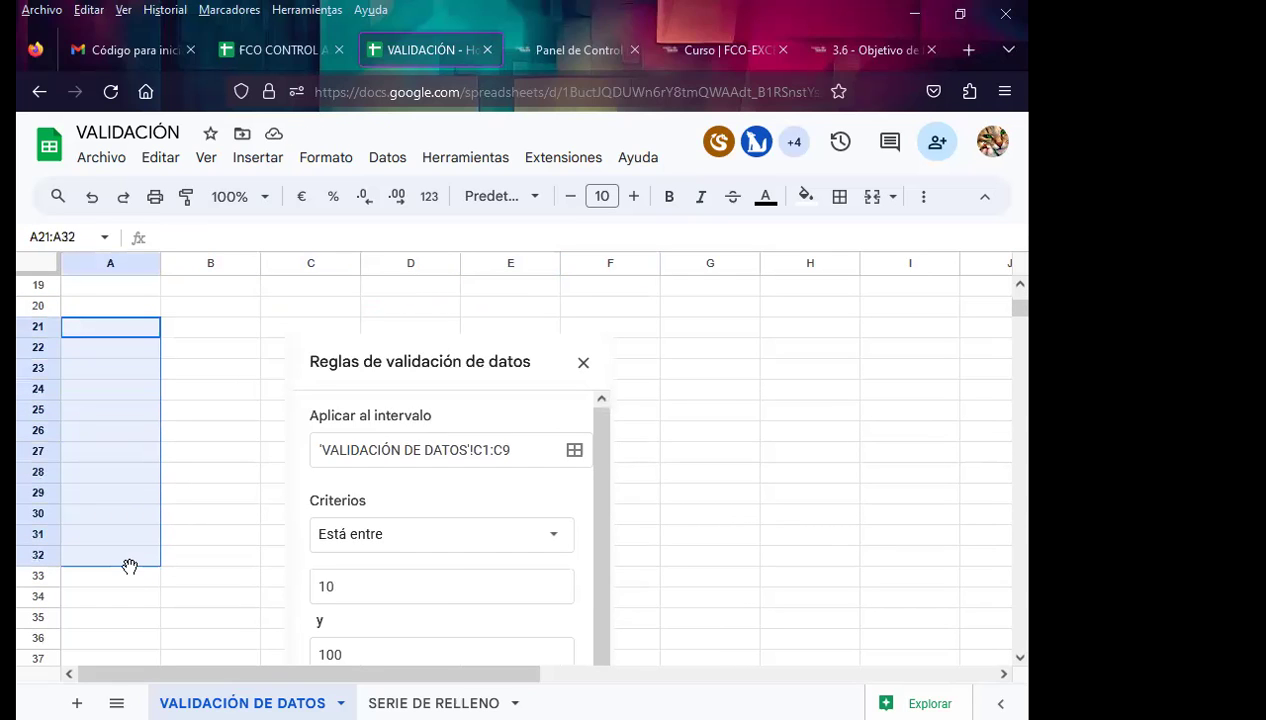
left_click(380, 160)
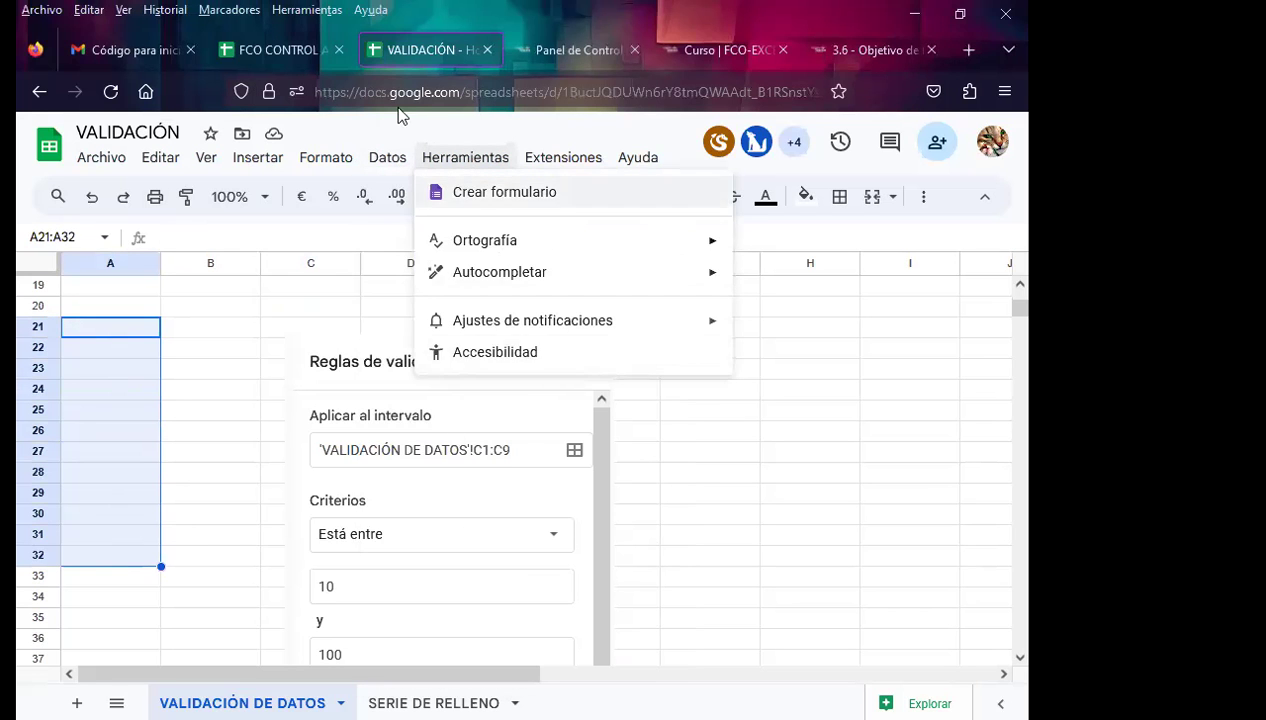
left_click(450, 560)
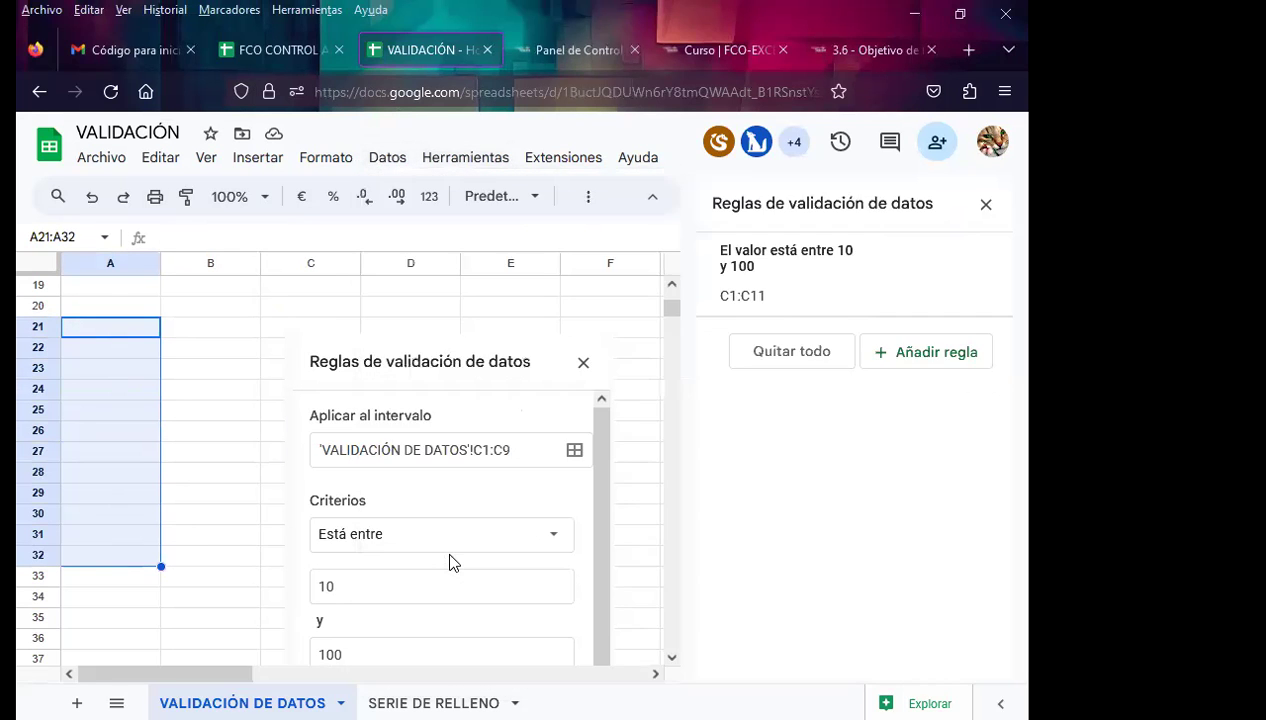
left_click(933, 358)
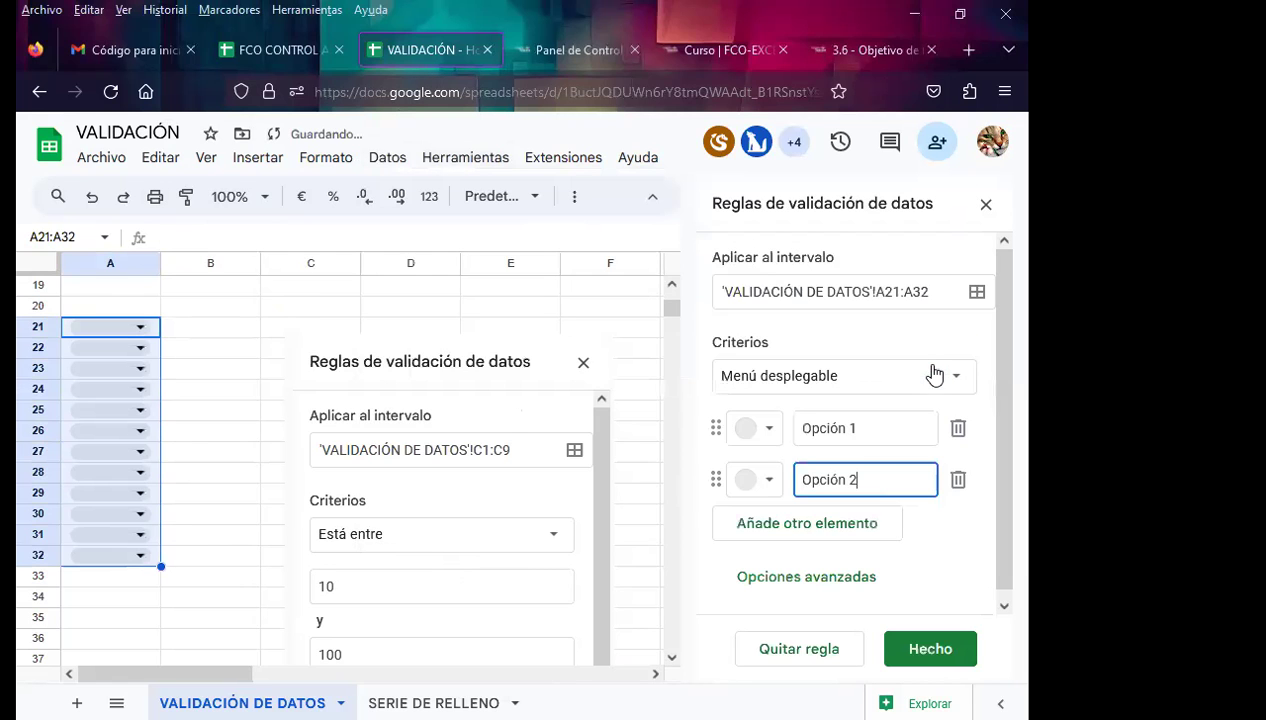
left_click(769, 389)
scroll(838, 610, "down", 2)
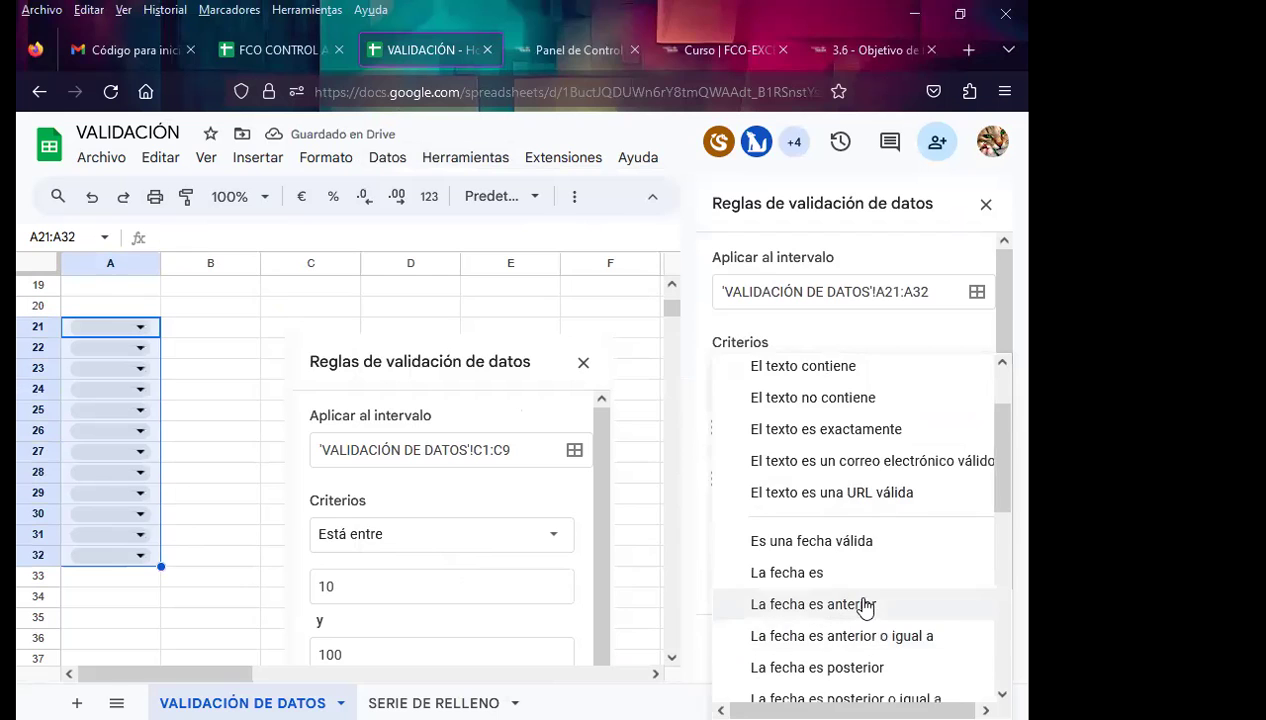
scroll(870, 620, "down", 2)
scroll(873, 632, "down", 3)
scroll(870, 610, "down", 5)
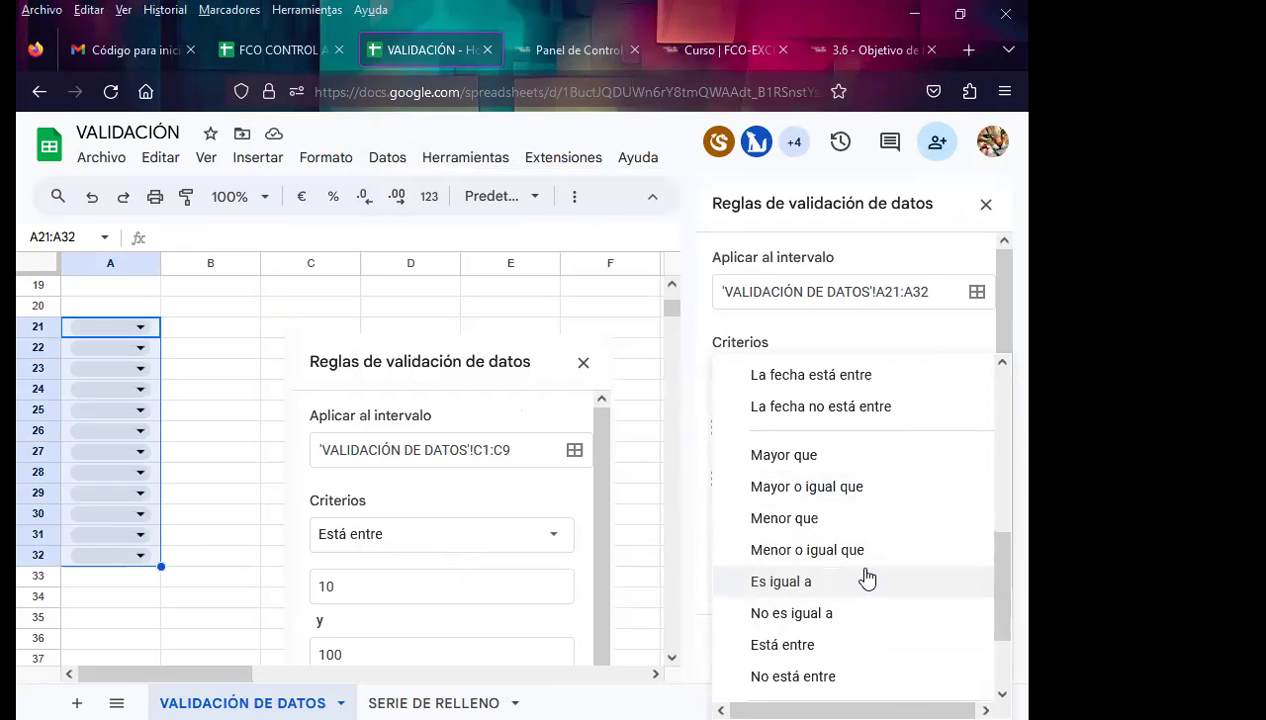
scroll(867, 581, "down", 2)
left_click(803, 560)
Step: Set limits 10 to 100, reject invalid entries, save the rule, and select A21
left_click(743, 428)
type("10")
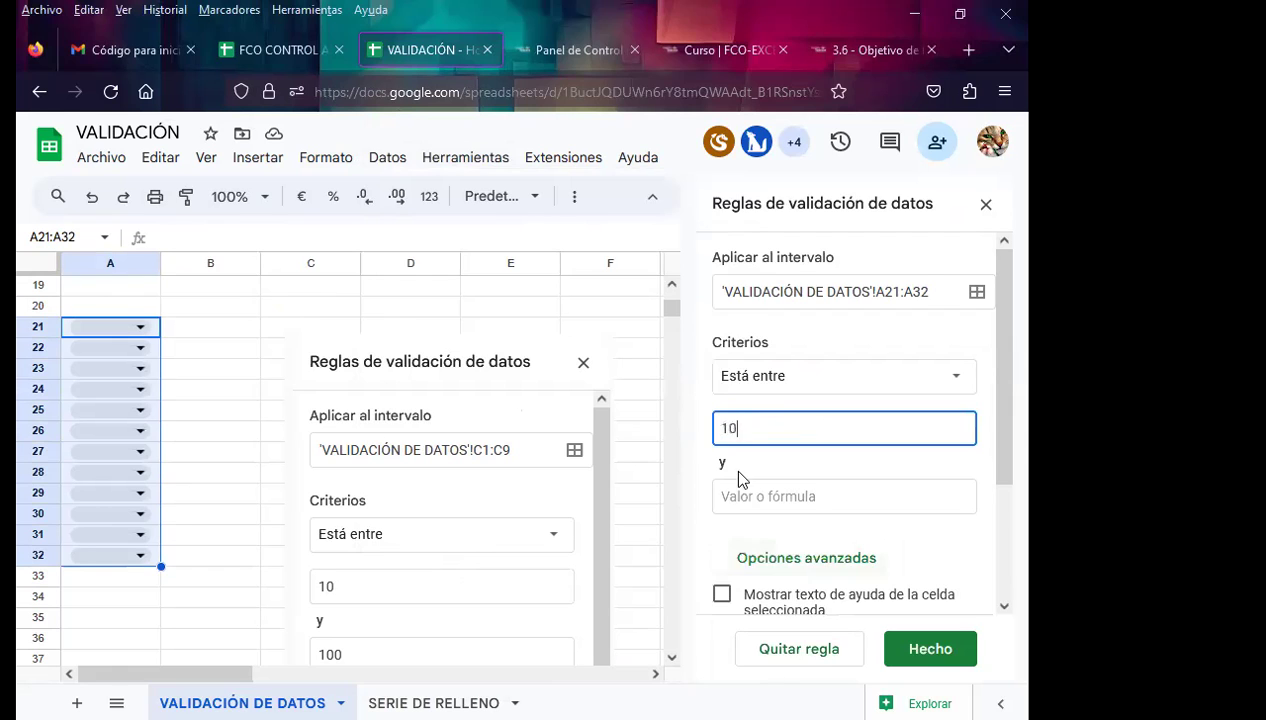
left_click(741, 500)
type("1")
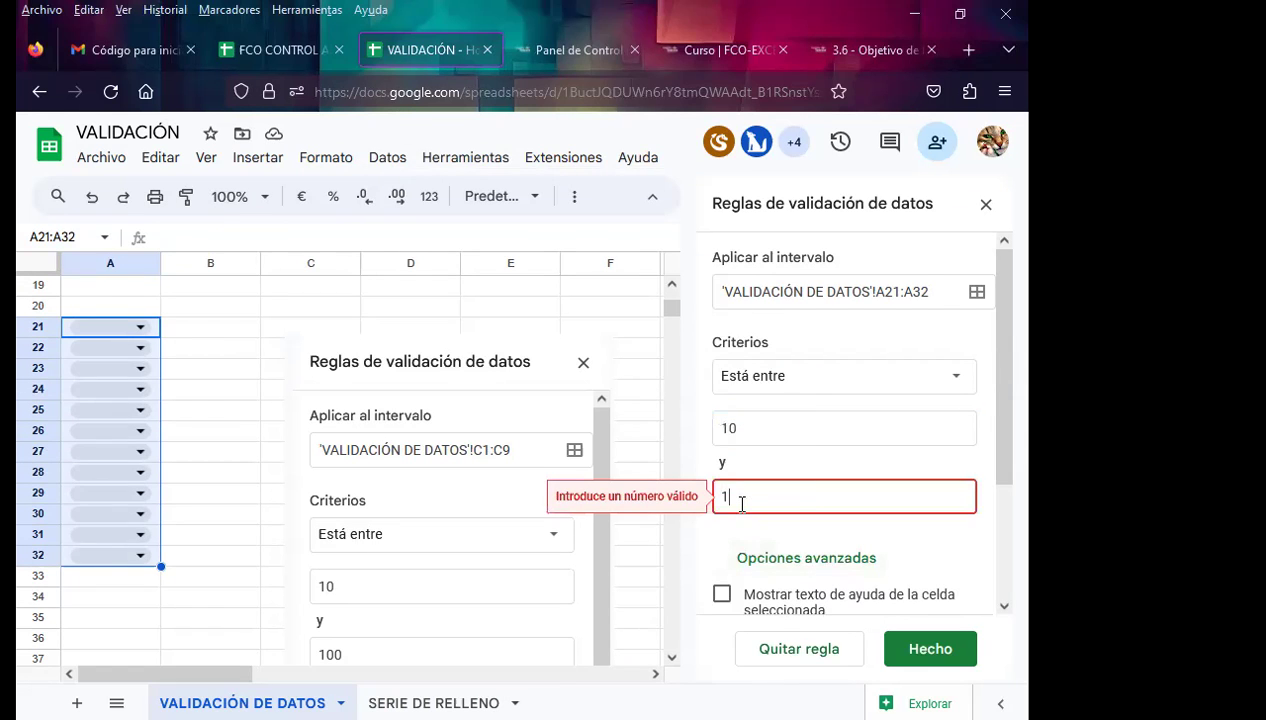
type("00")
scroll(797, 528, "down", 3)
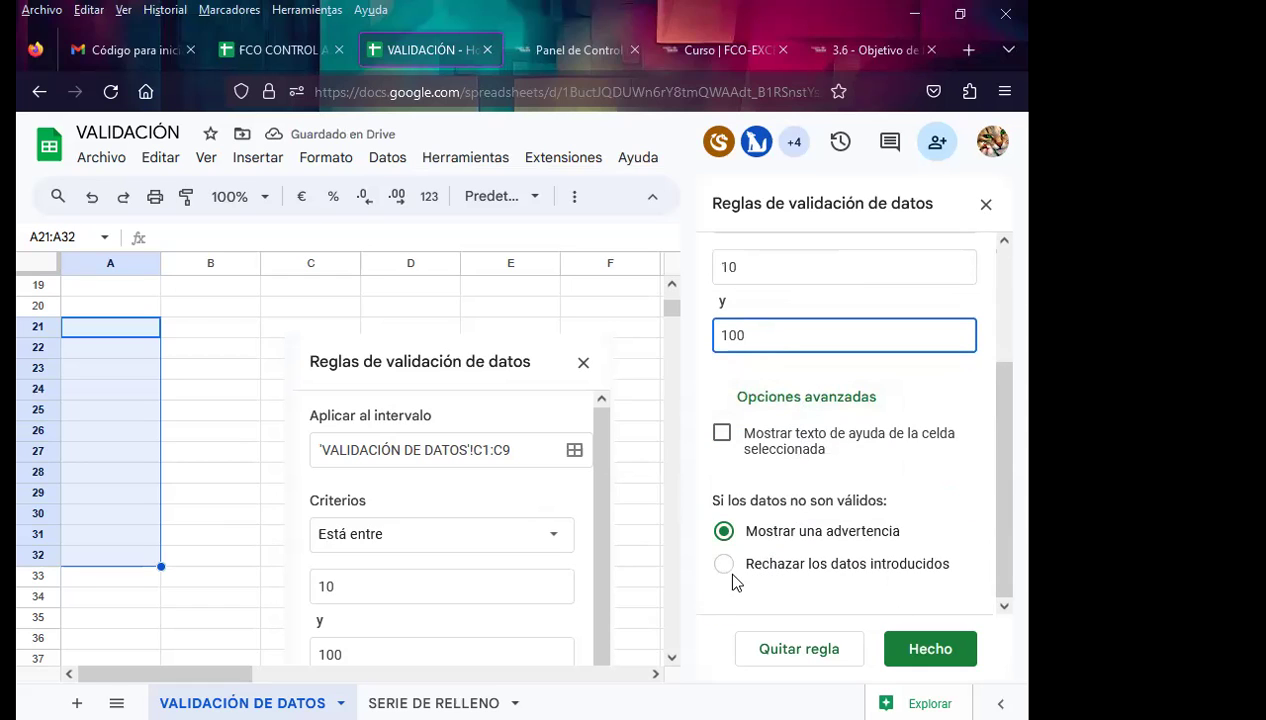
left_click(877, 563)
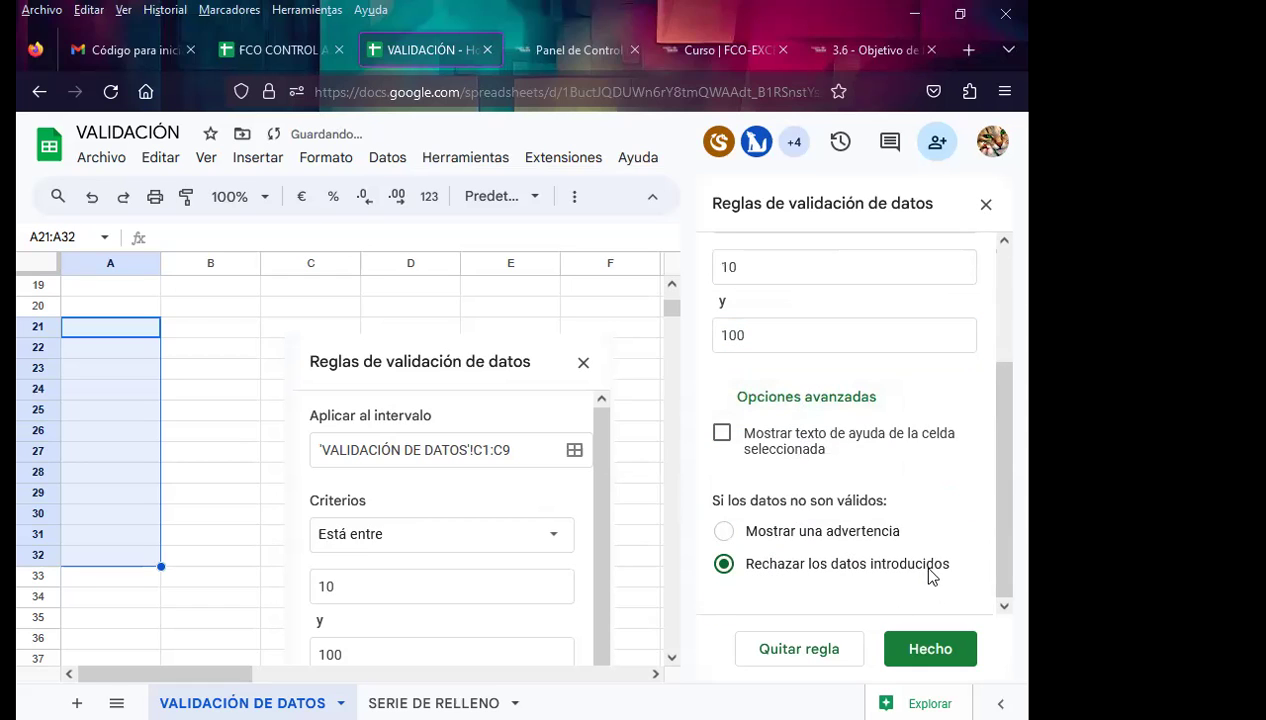
left_click(930, 643)
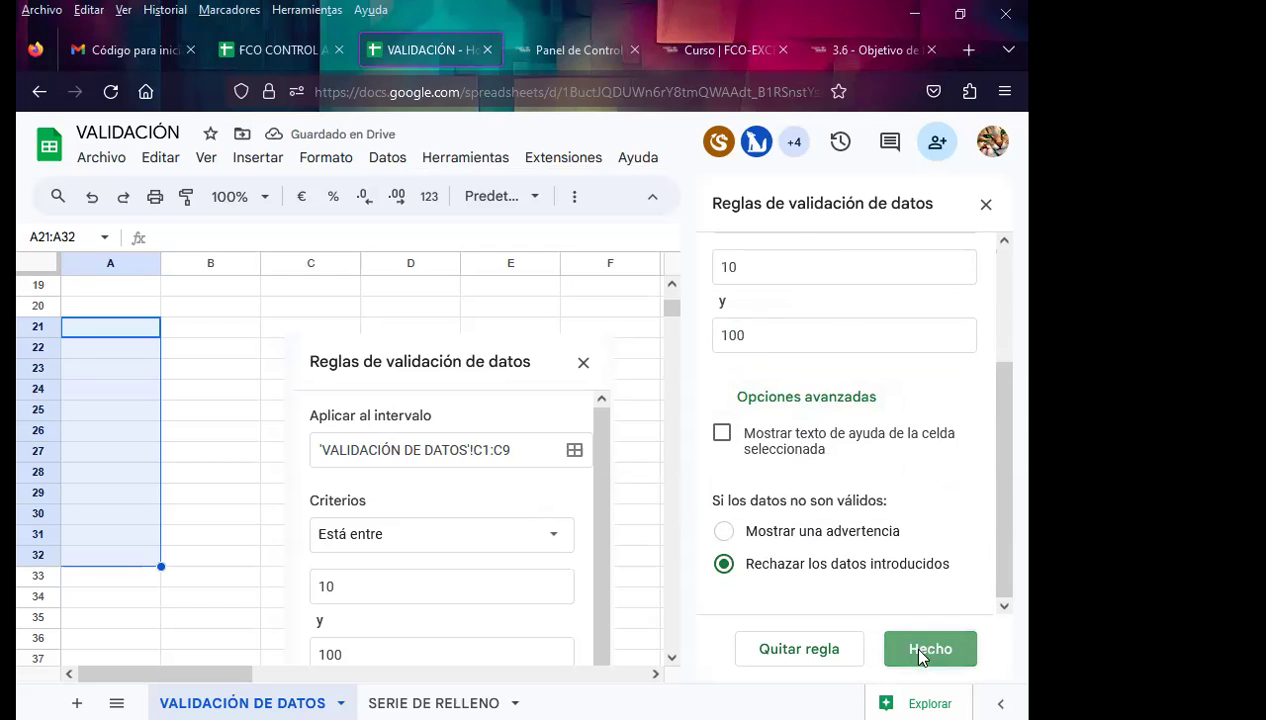
left_click(104, 334)
Step: Have 4 rejected in A21, then enter 10 in A22 and 100 in A23
type("4")
key("Return")
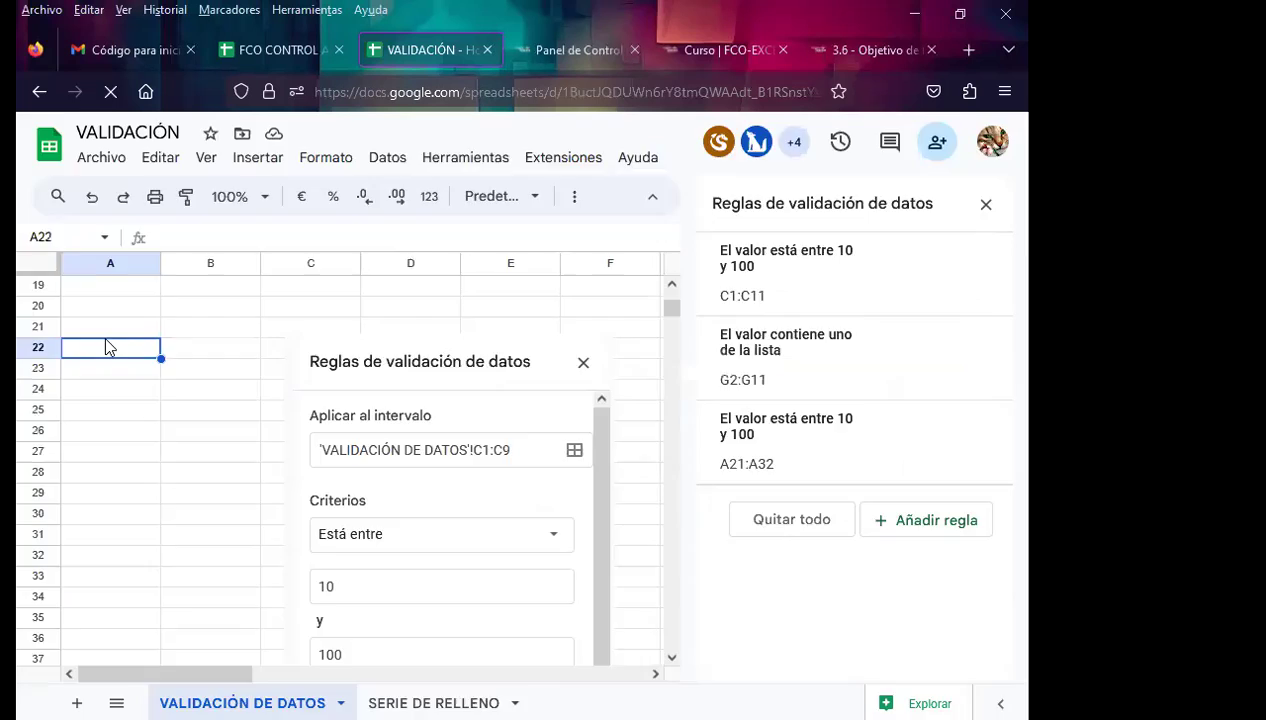
key("Return")
type("10")
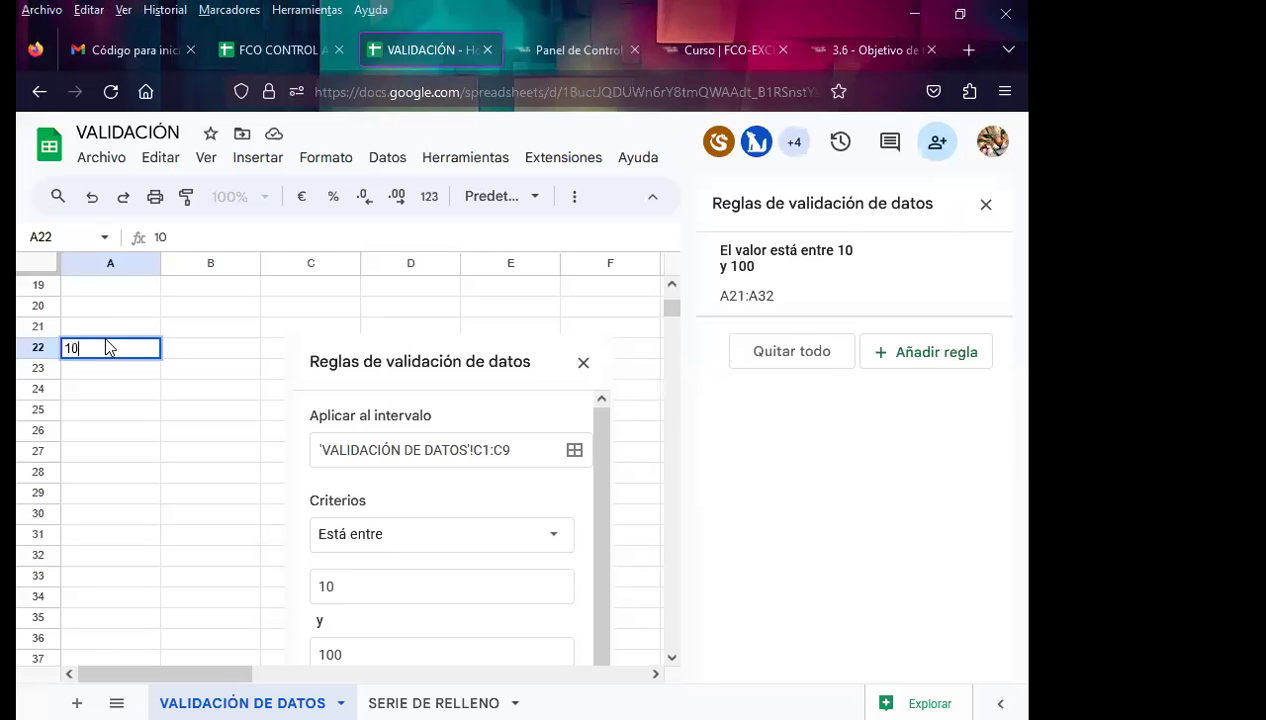
key("Return")
type("100")
key("Return")
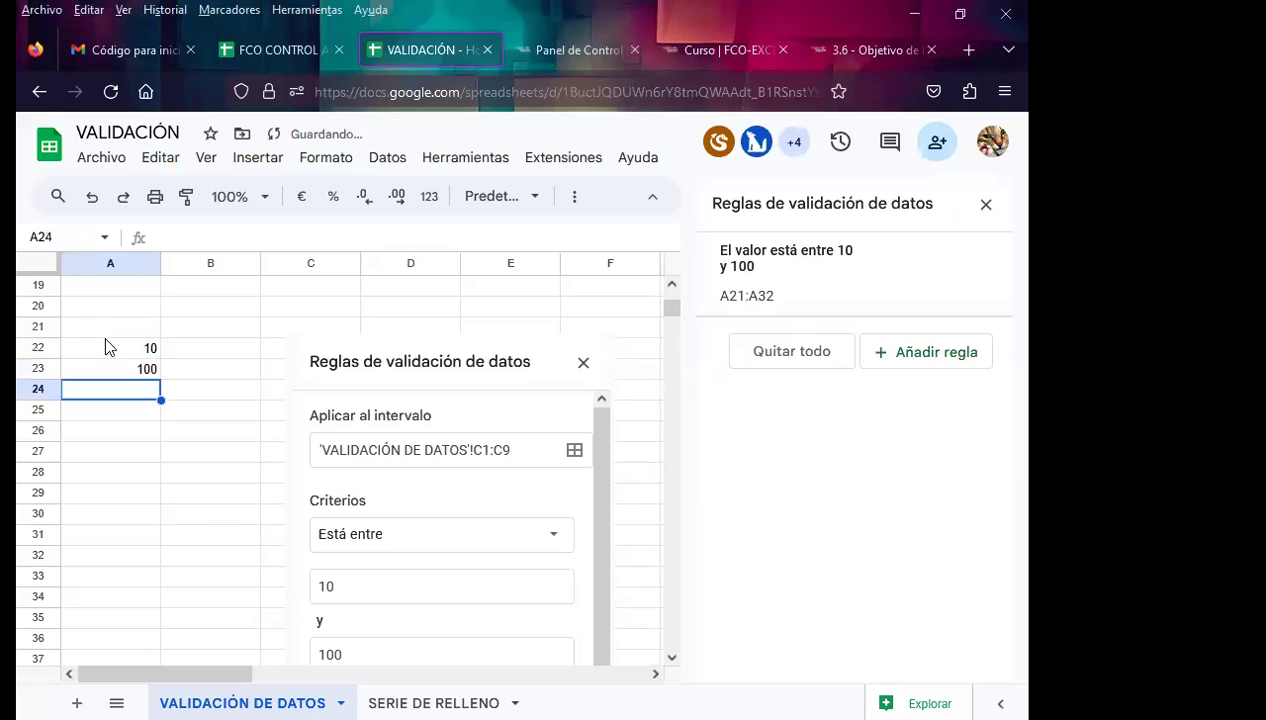
Step: Try 5 in A24 and A25, acknowledging both rejection messages
type("5")
key("Return")
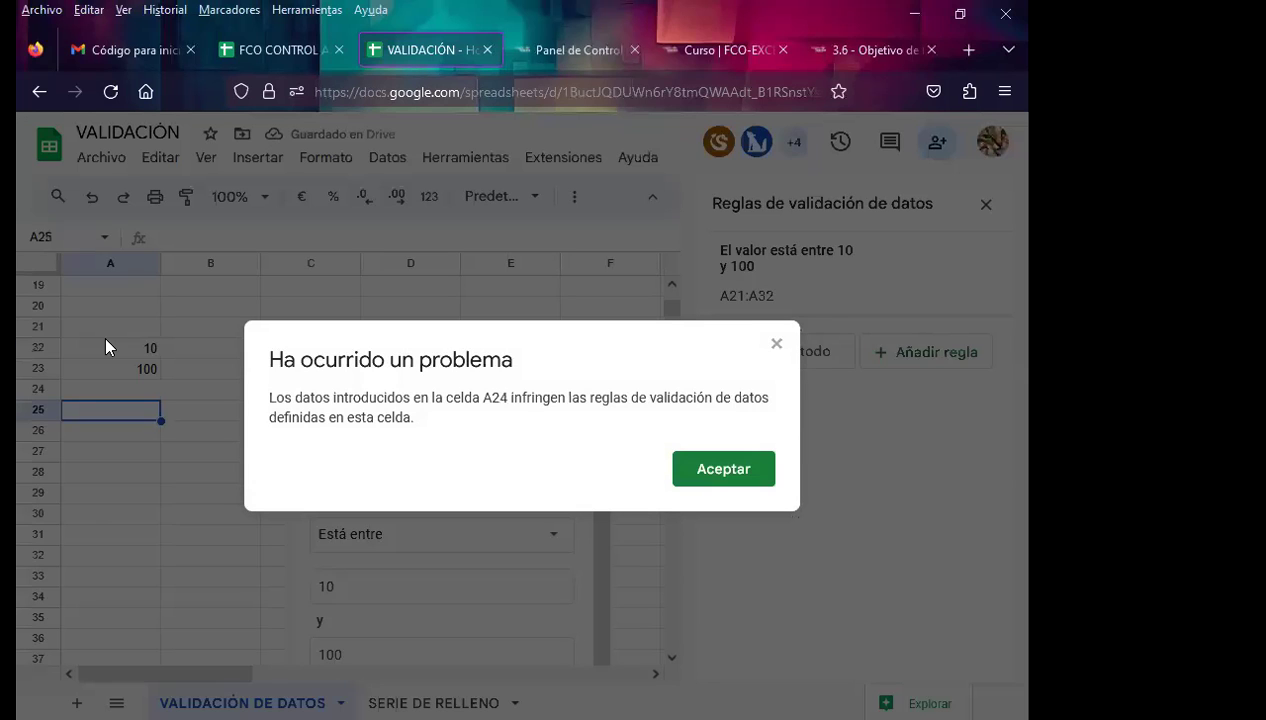
key("Return")
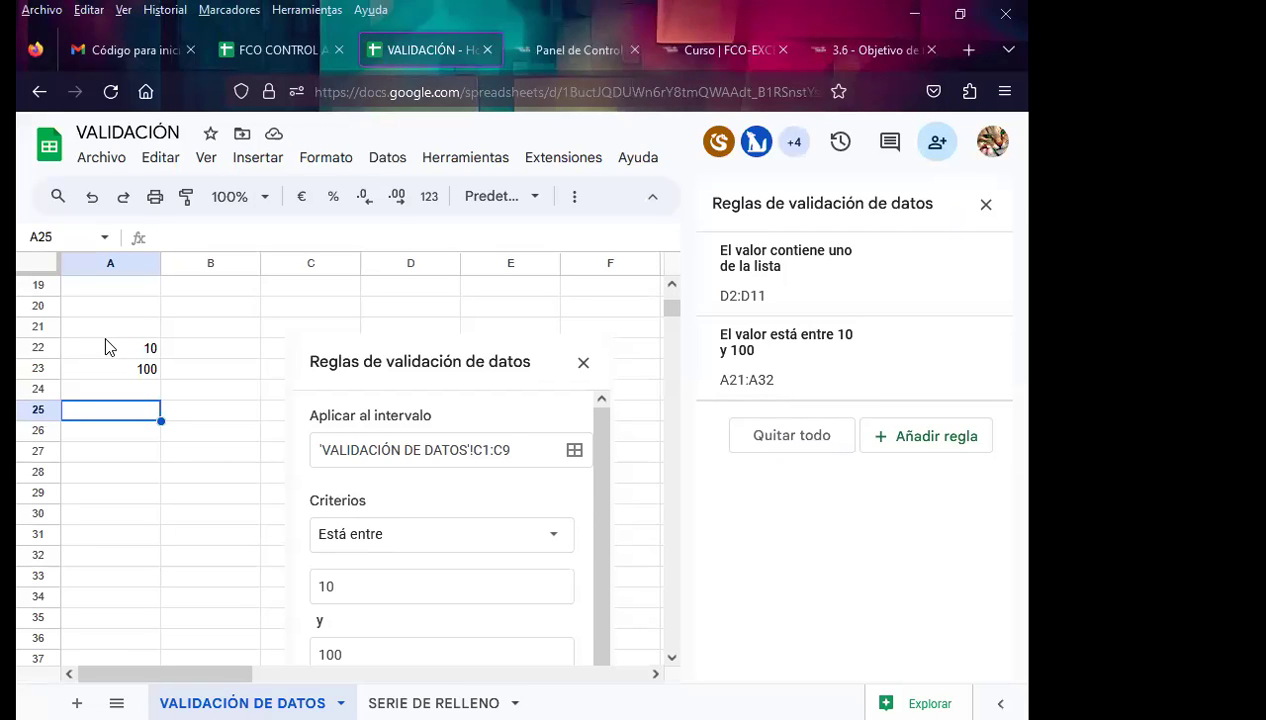
type("500")
key("Return")
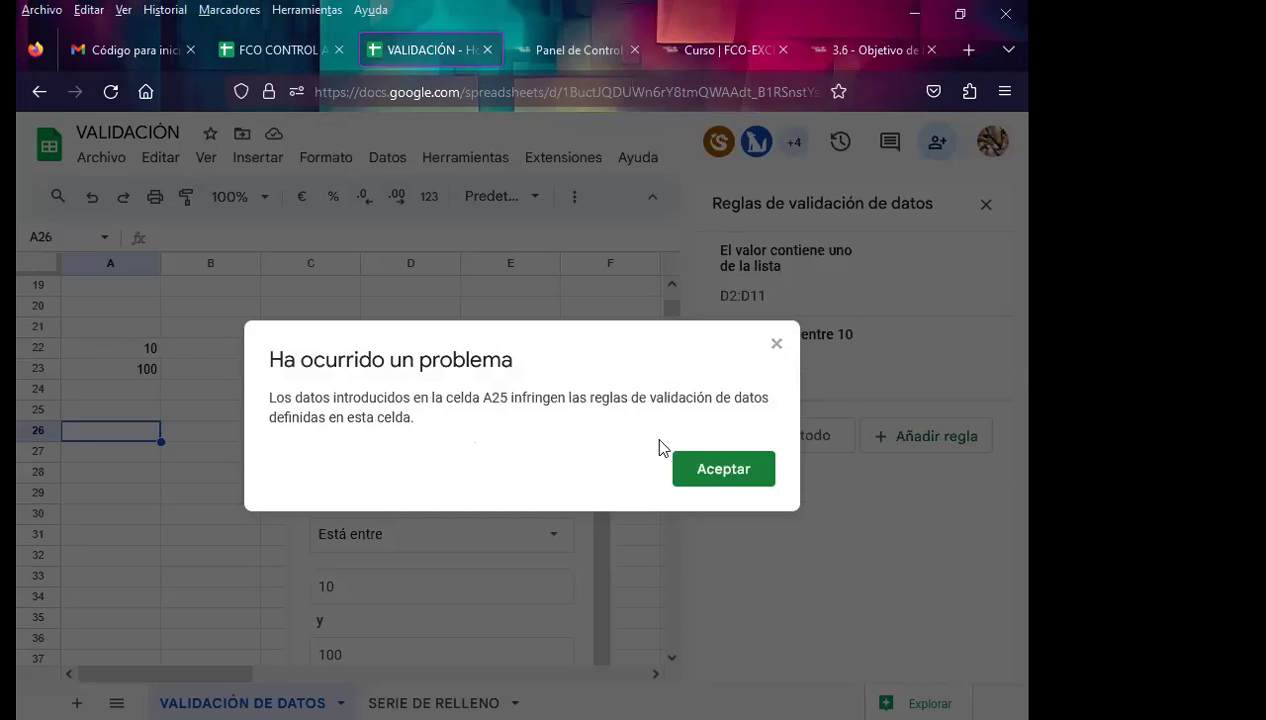
left_click(728, 474)
left_click(138, 392)
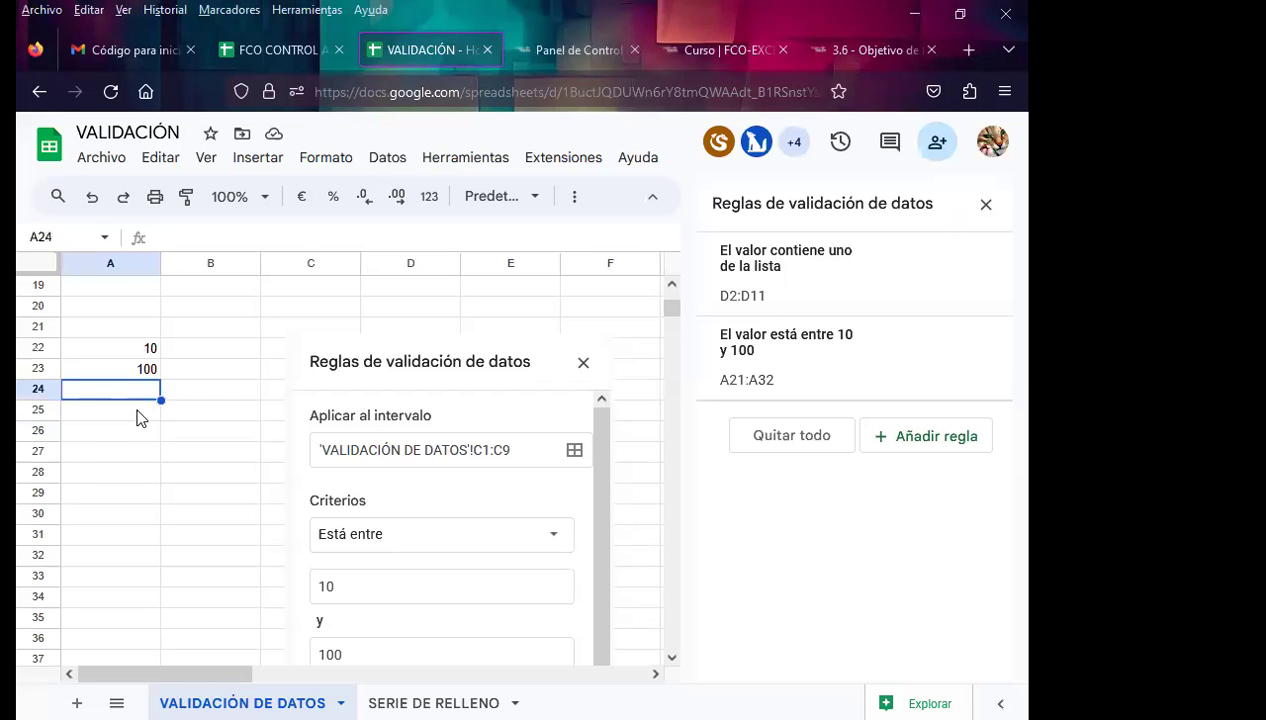
Step: Close the validation panel and enter 1, 10, 100, 3 into G2:G5, checking G5's warning
left_click(985, 206)
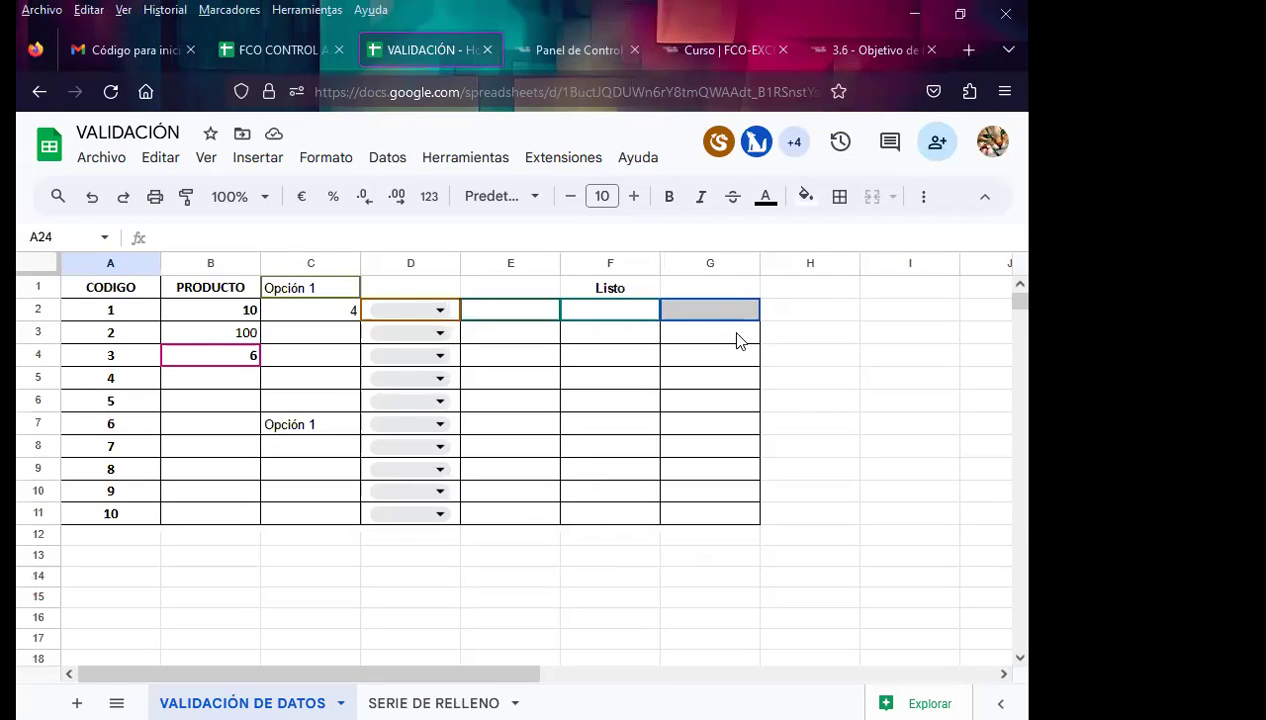
left_click(718, 312)
type("1")
key("Return")
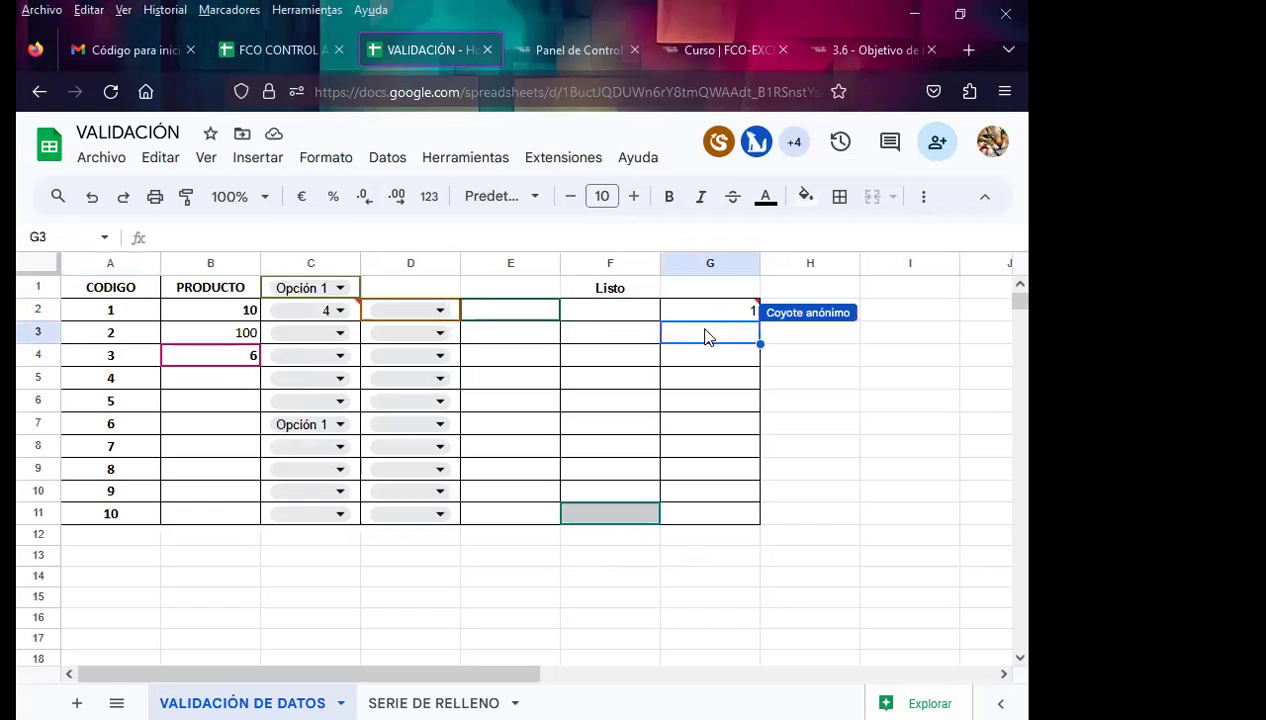
type("10")
key("Return")
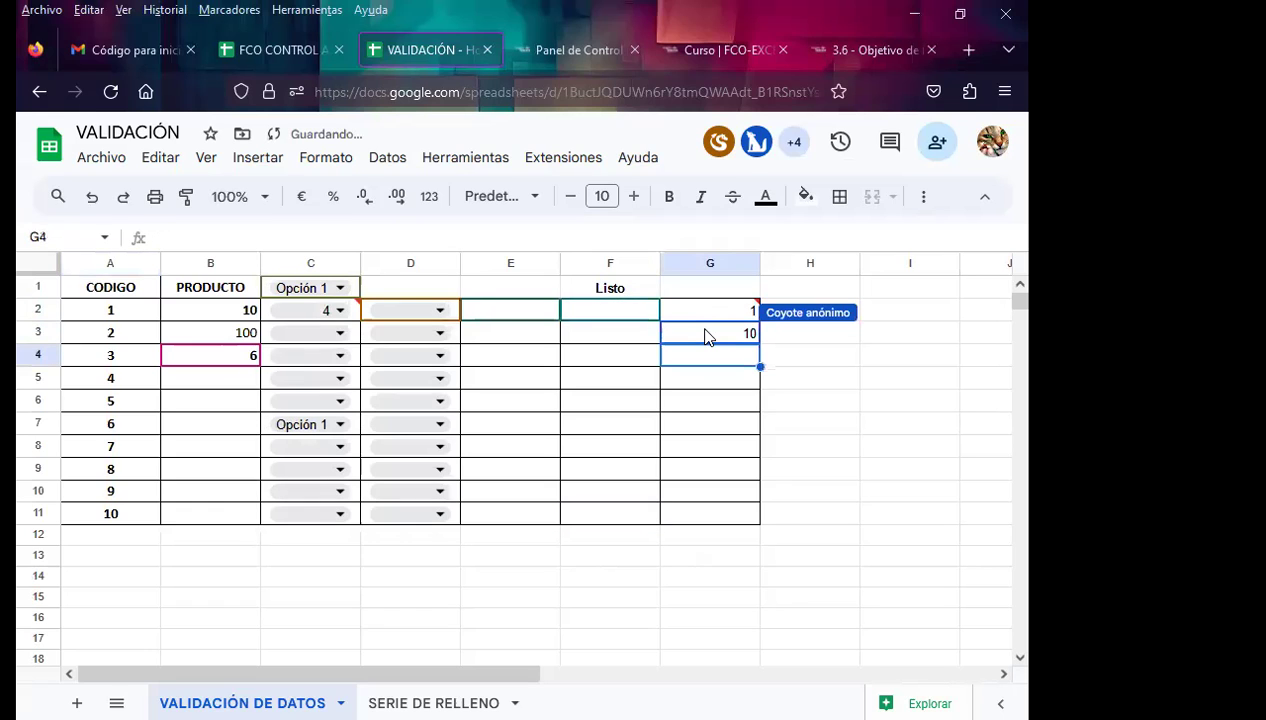
type("10")
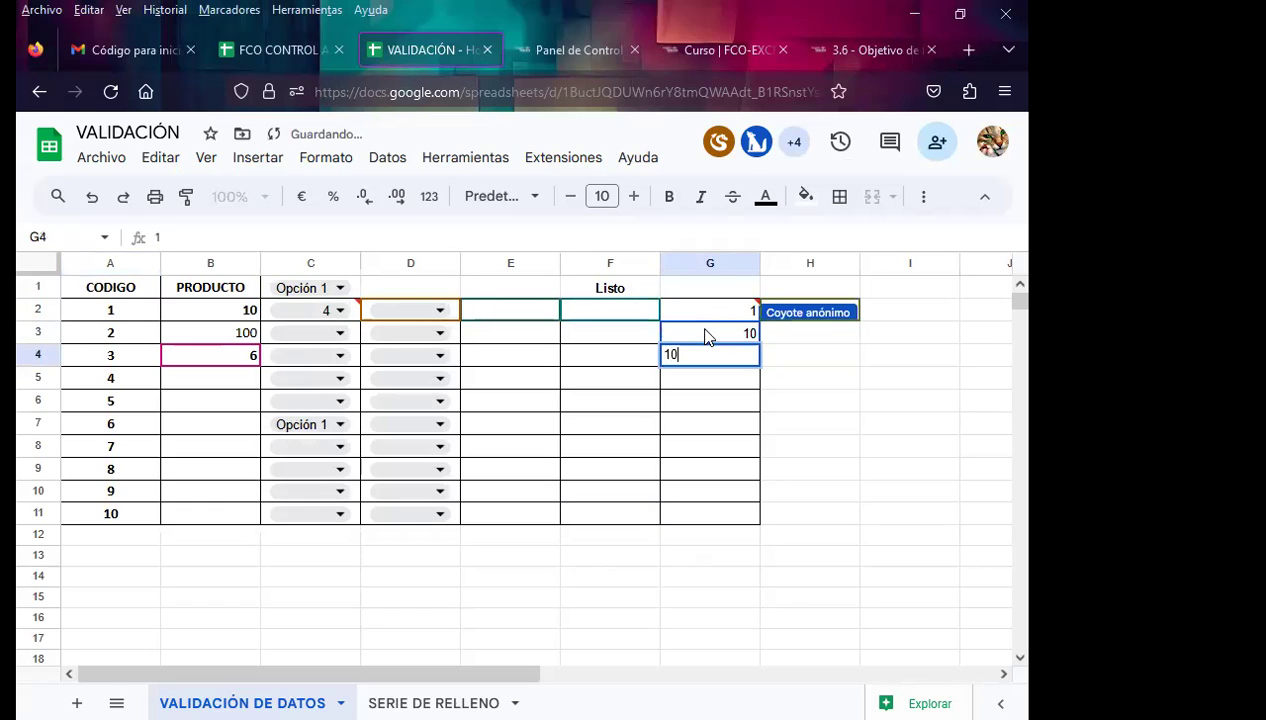
type("0")
key("Return")
type("3")
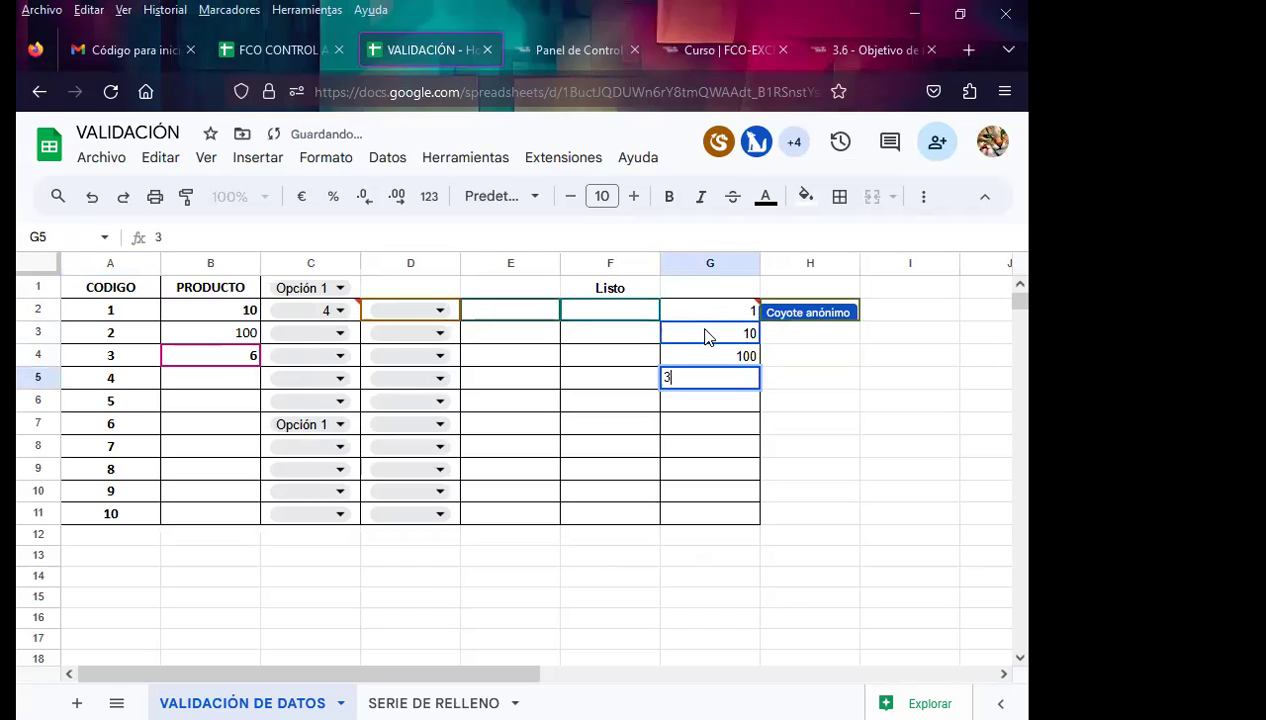
key("Return")
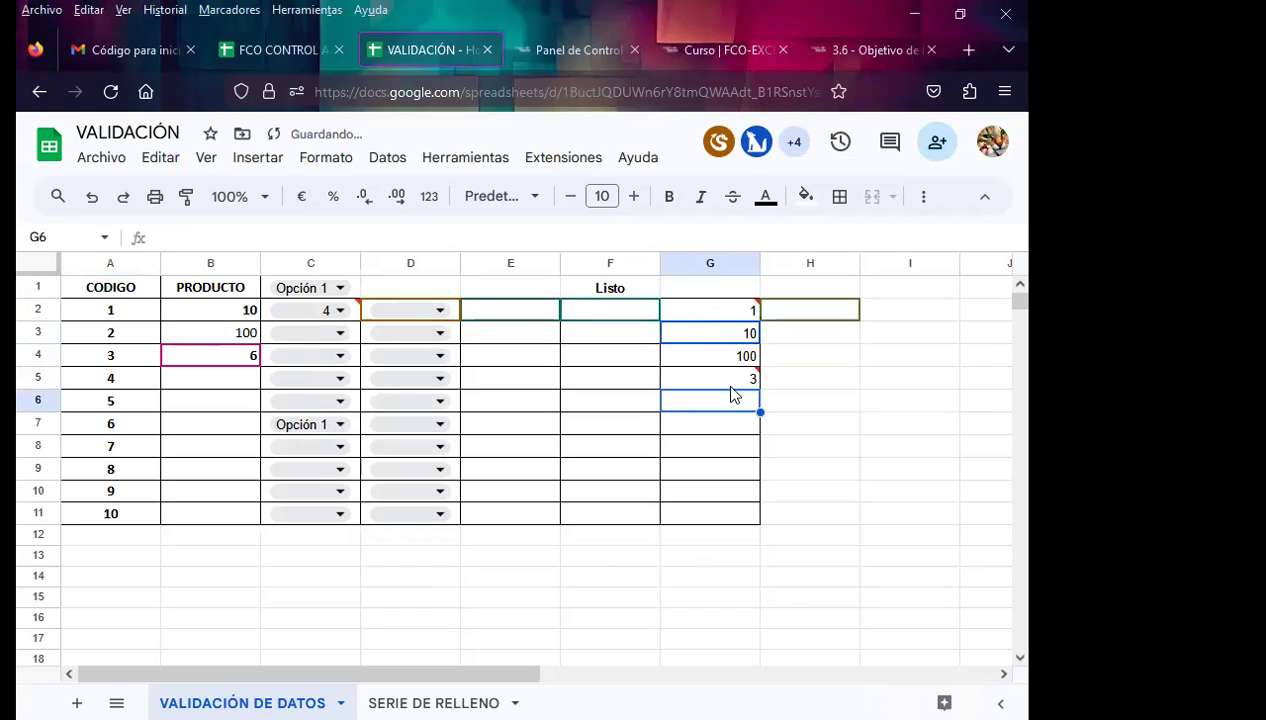
left_click(724, 378)
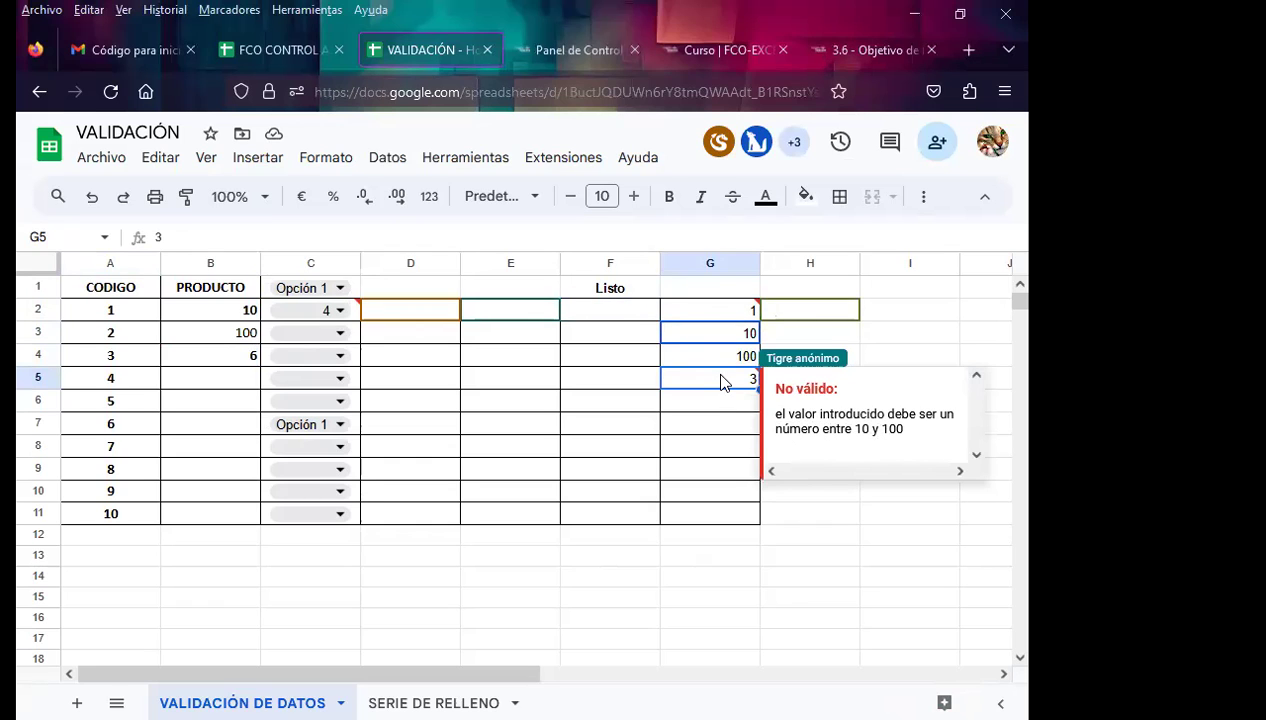
Step: Try 4 in D4, dismiss the rejection, and select column D
left_click(378, 354)
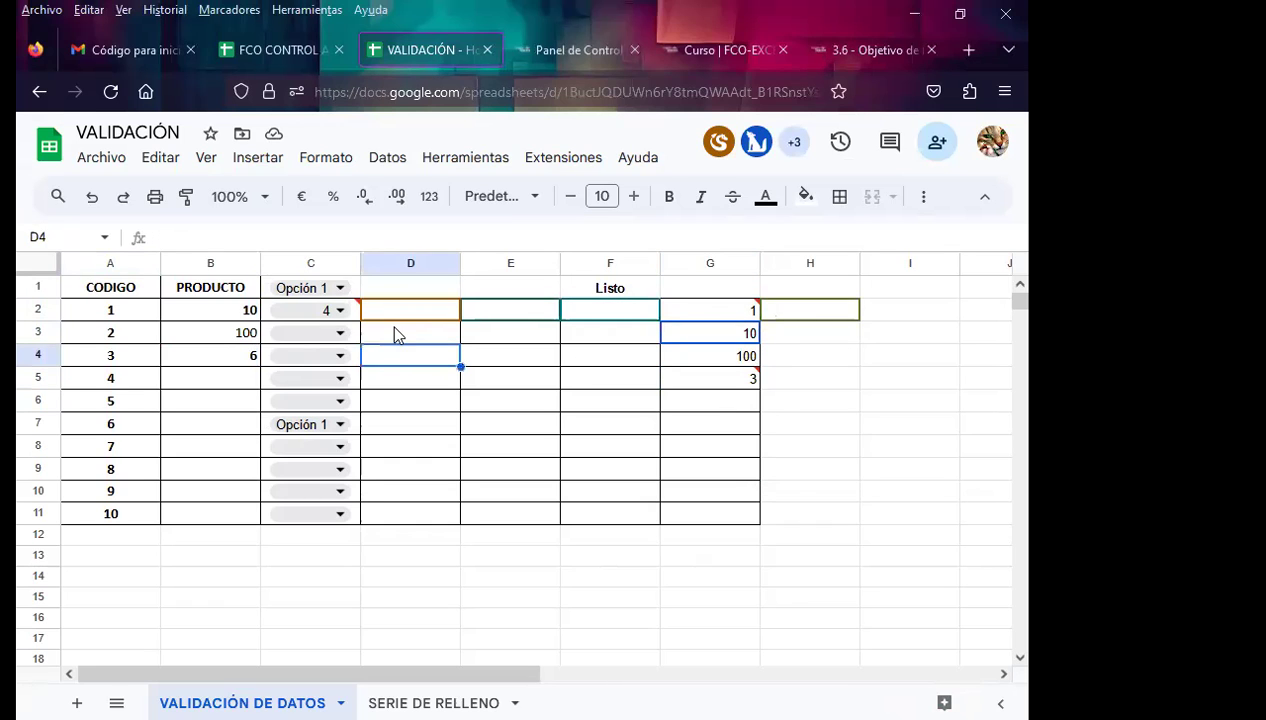
type("4")
key("Return")
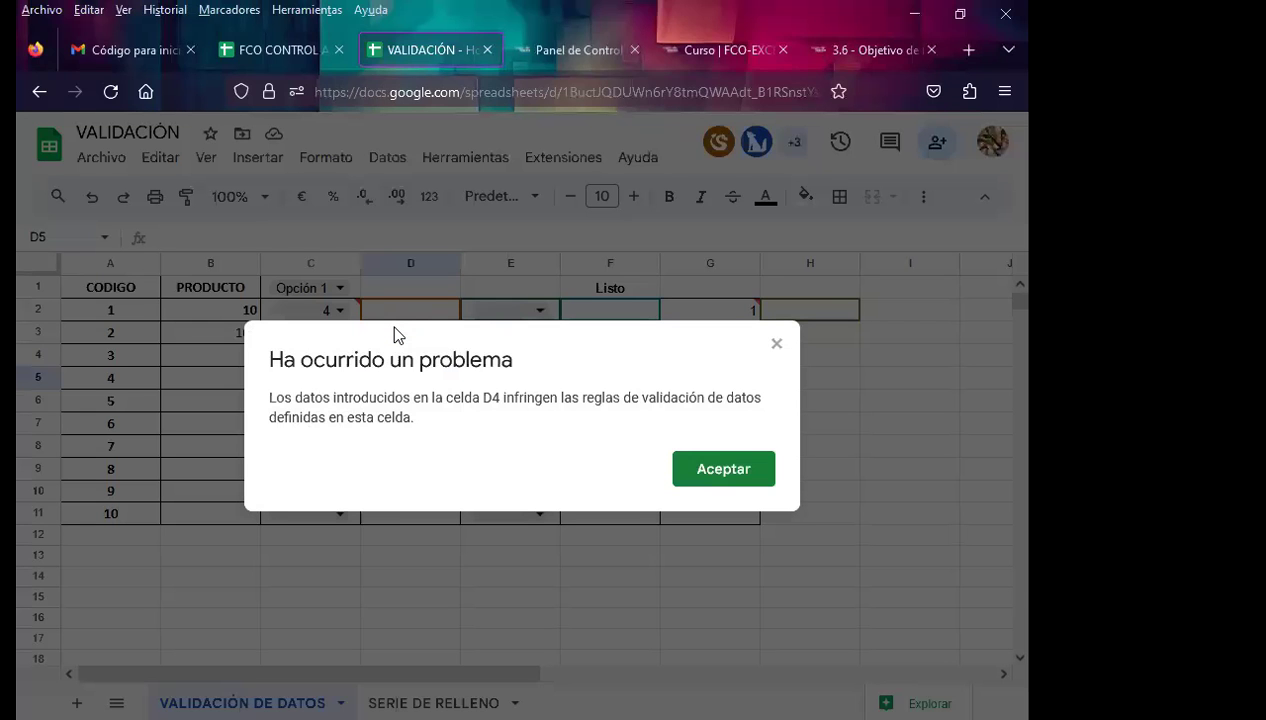
left_click(777, 344)
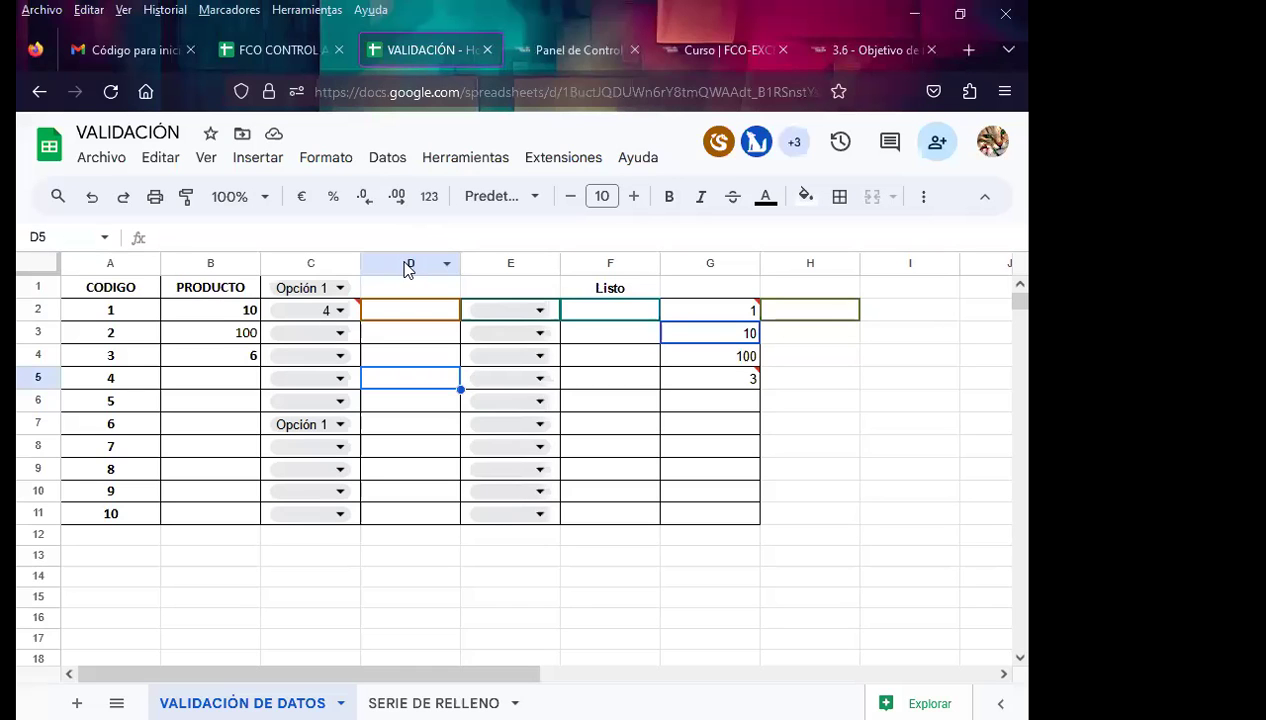
left_click(407, 265)
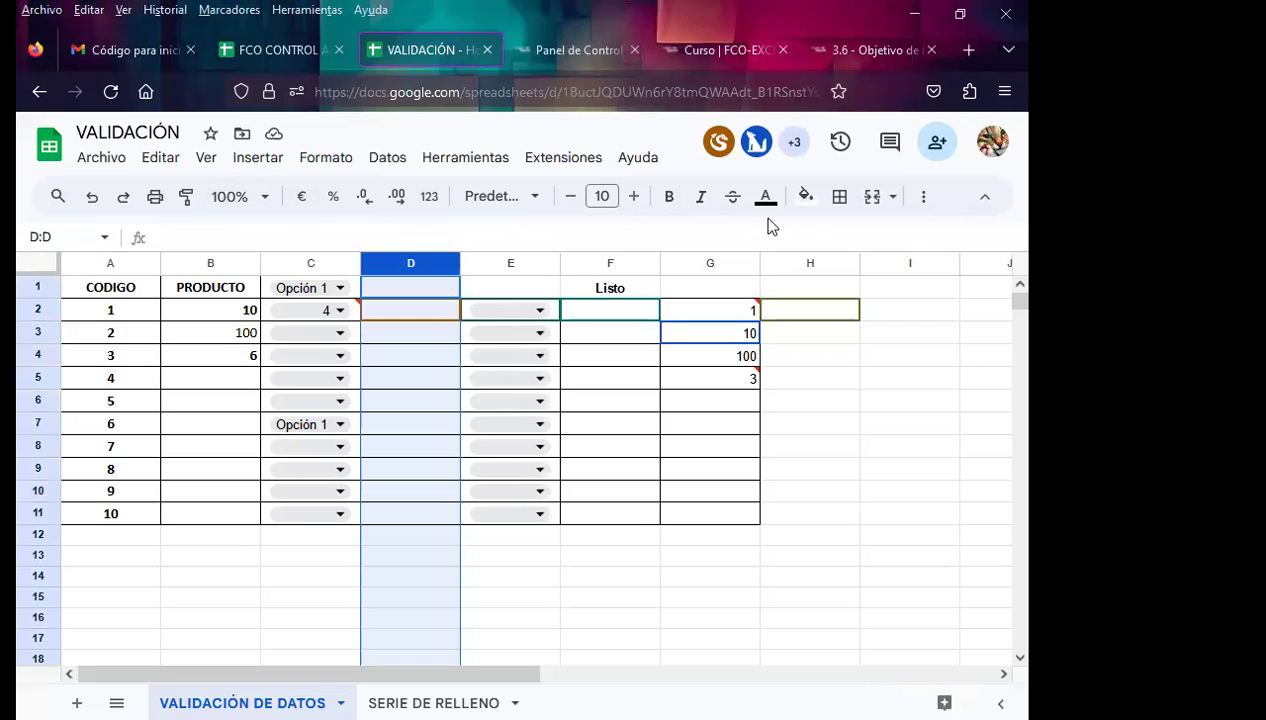
Step: Fill column D with yellow and confirm 3 is rejected in D3
left_click(806, 198)
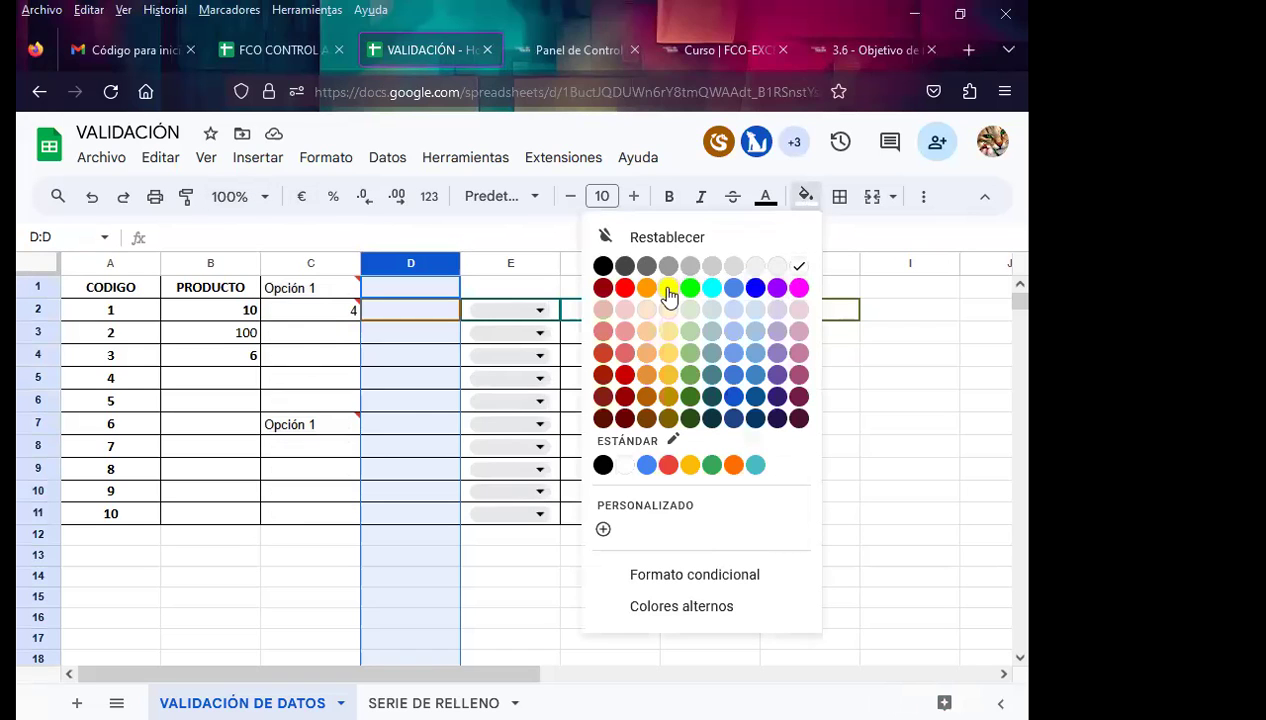
left_click(669, 289)
left_click(405, 424)
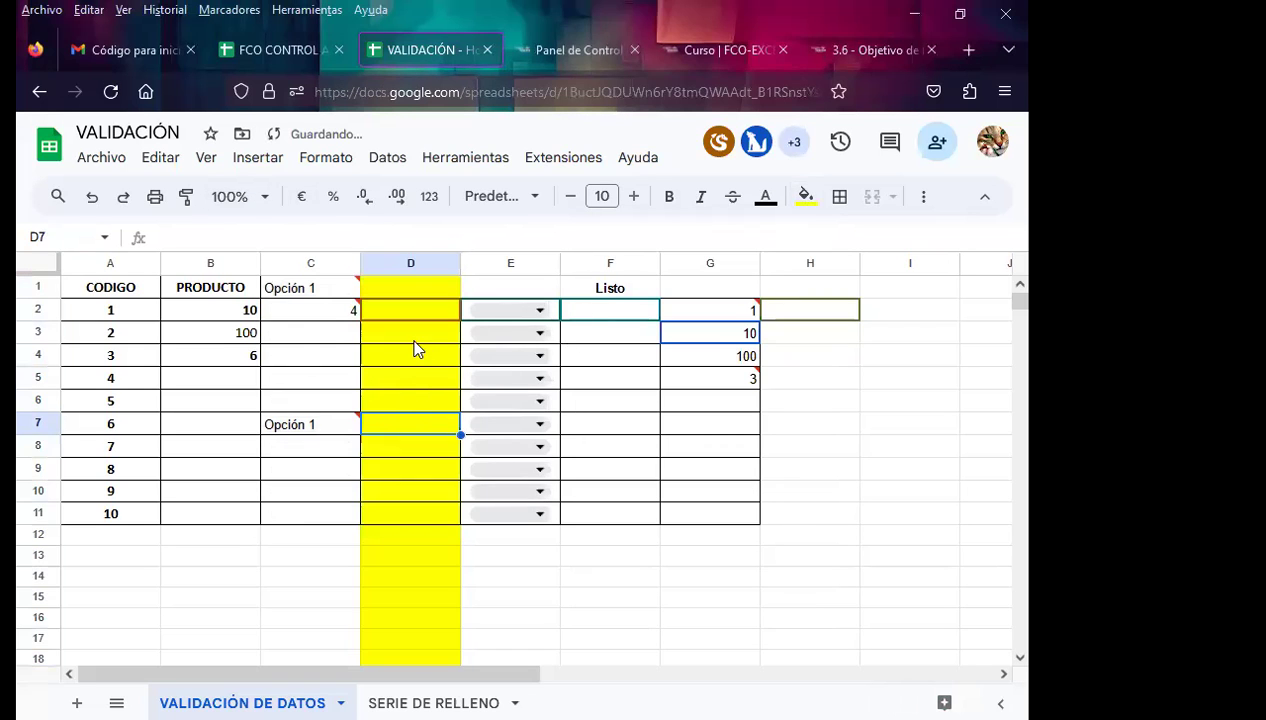
left_click(414, 341)
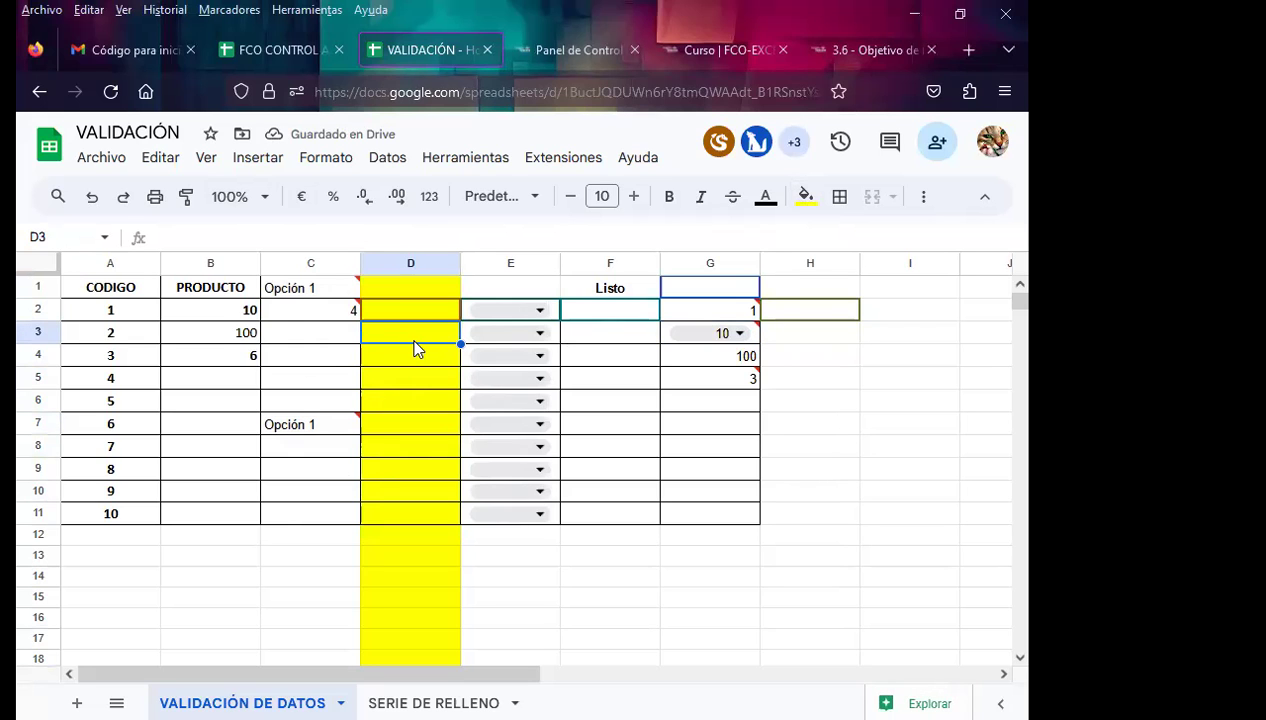
type("3")
key("Return")
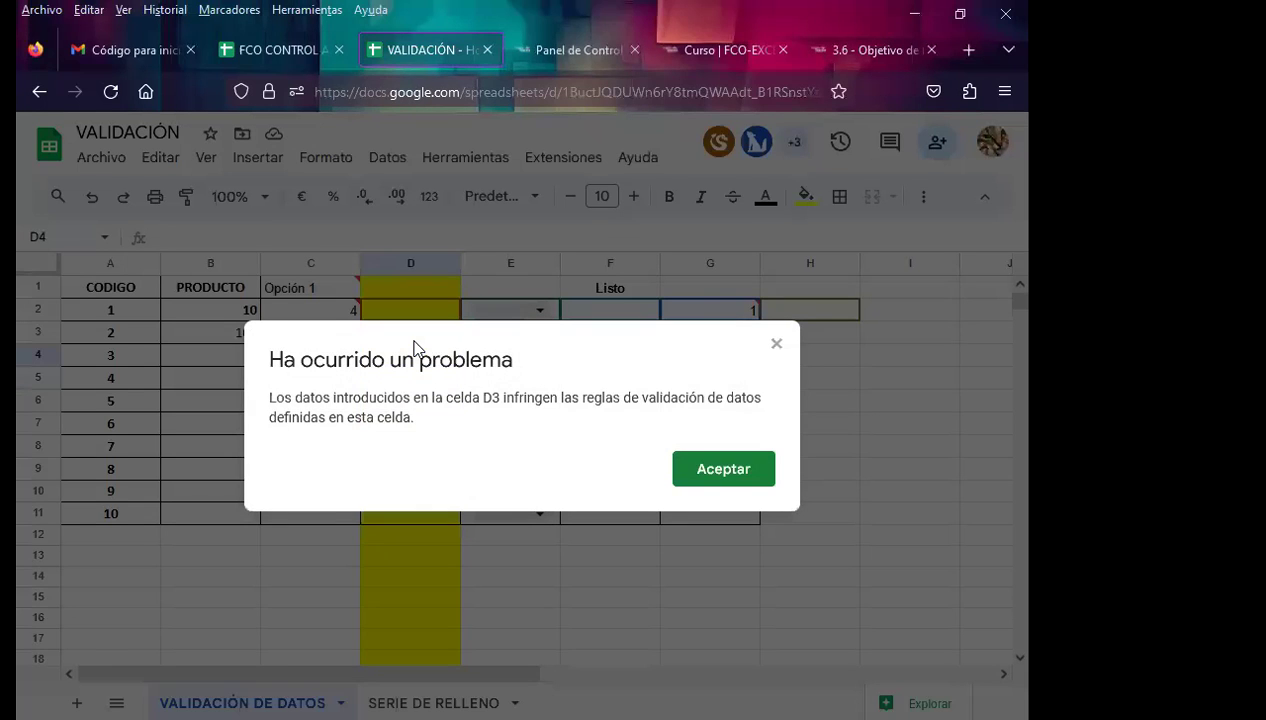
key("Return")
Step: Enter 10, 100 and 50 in D4:D6 and see 200 rejected in D7
type("10")
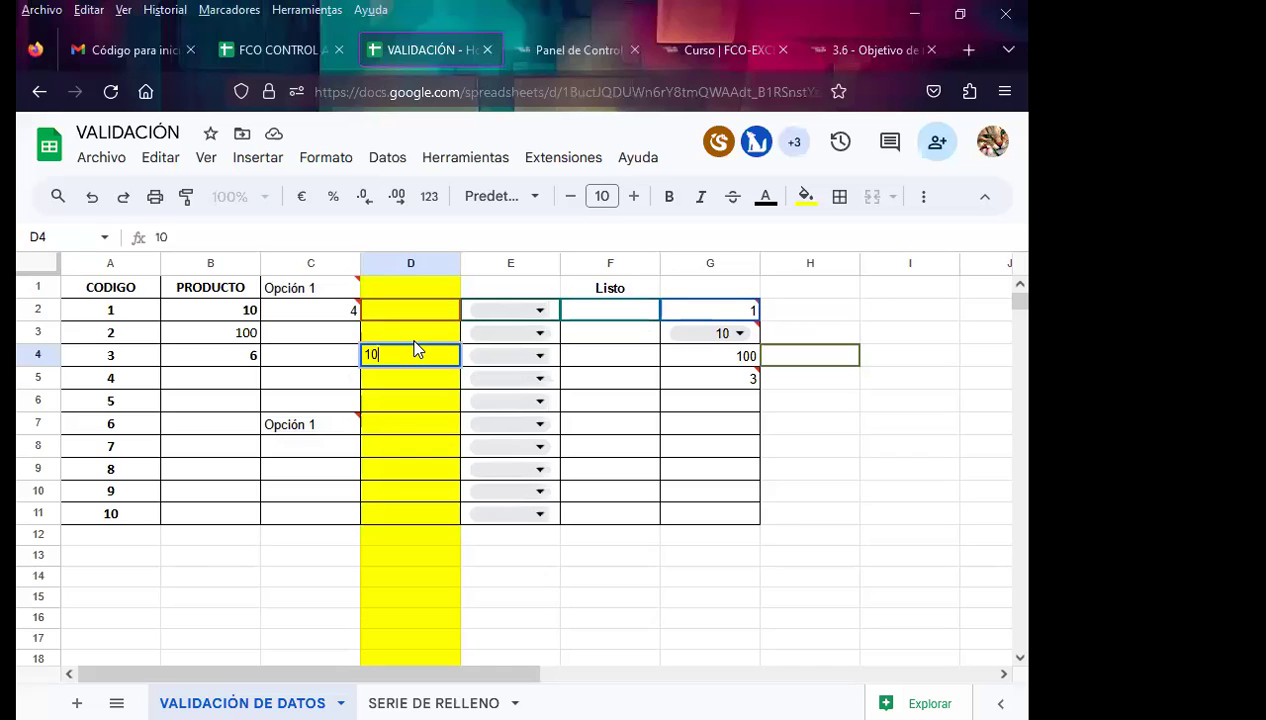
key("Return")
type("100")
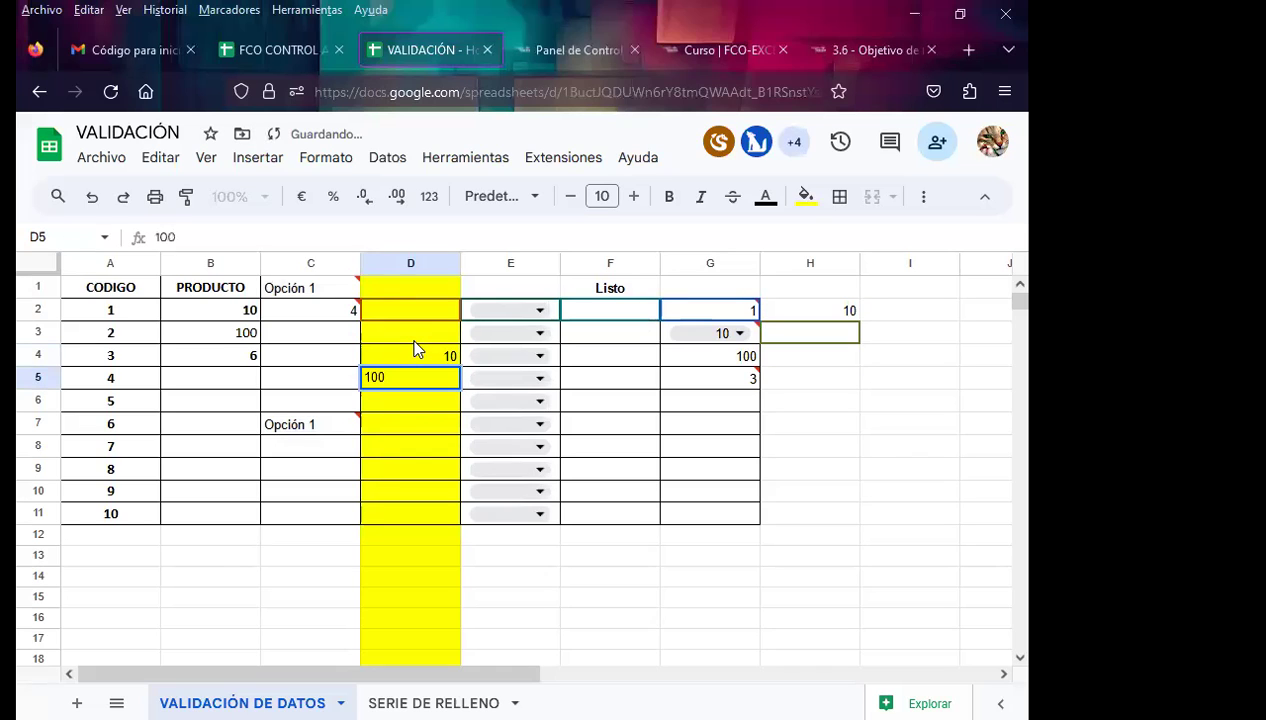
key("Return")
type("50")
key("Return")
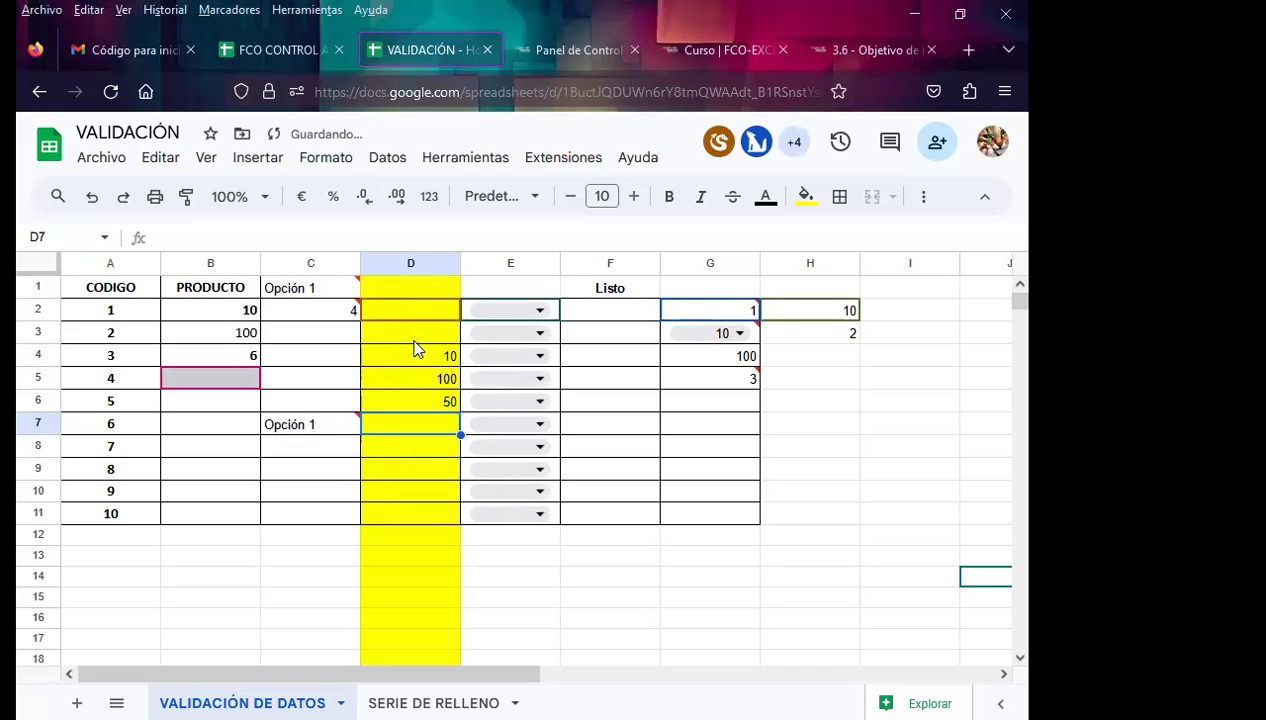
type("200")
key("Return")
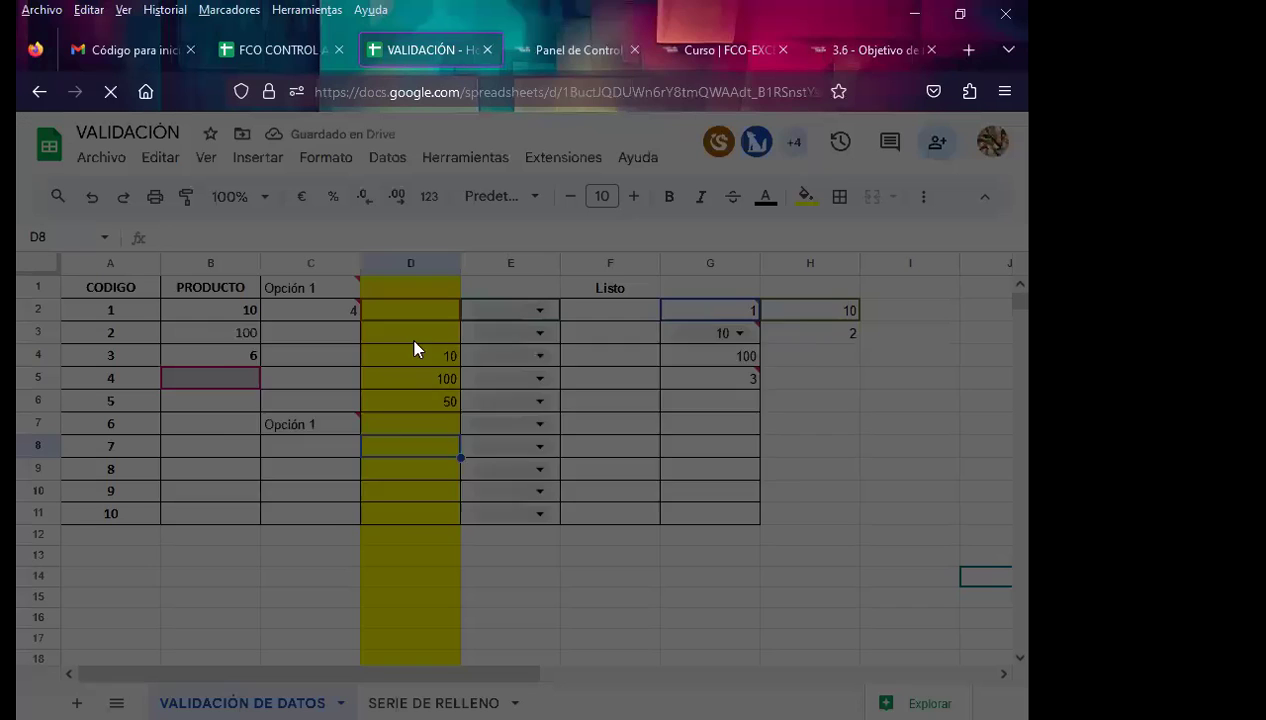
left_click(777, 344)
Step: Enter 3 in F3 and 4 in F4 of the Listo column
left_click(318, 330)
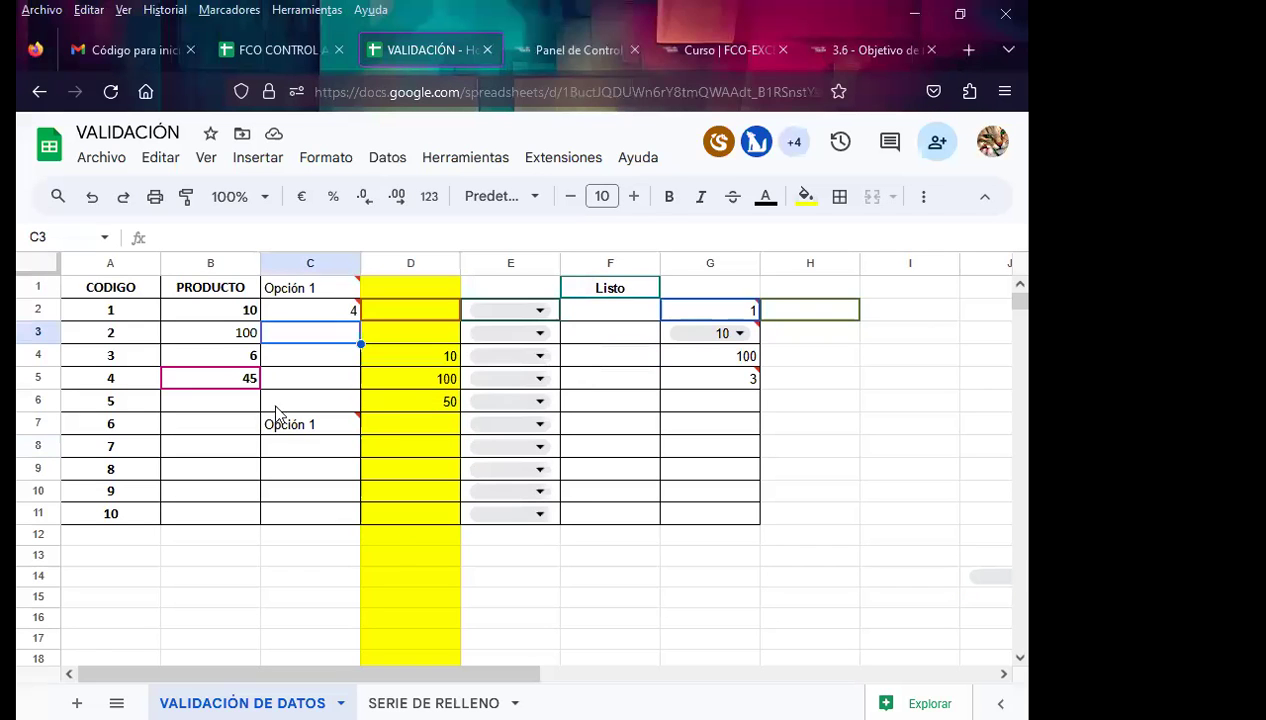
left_click(600, 324)
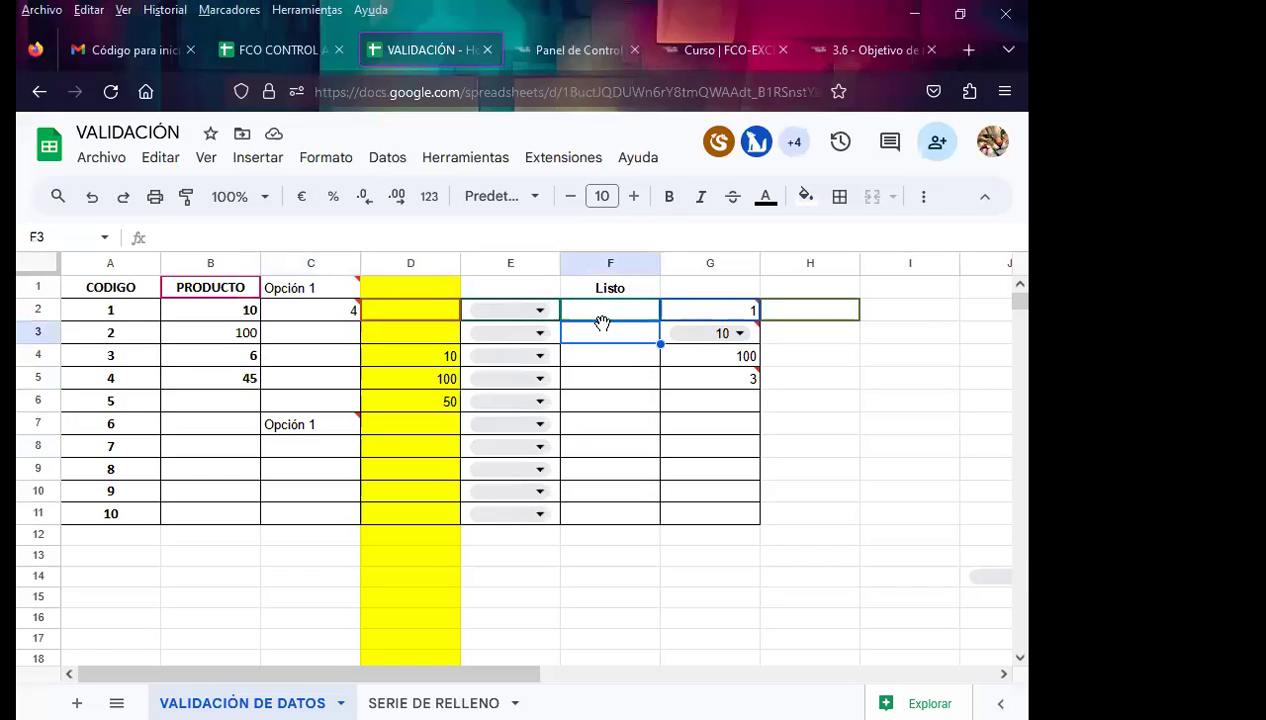
type("3")
key("Return")
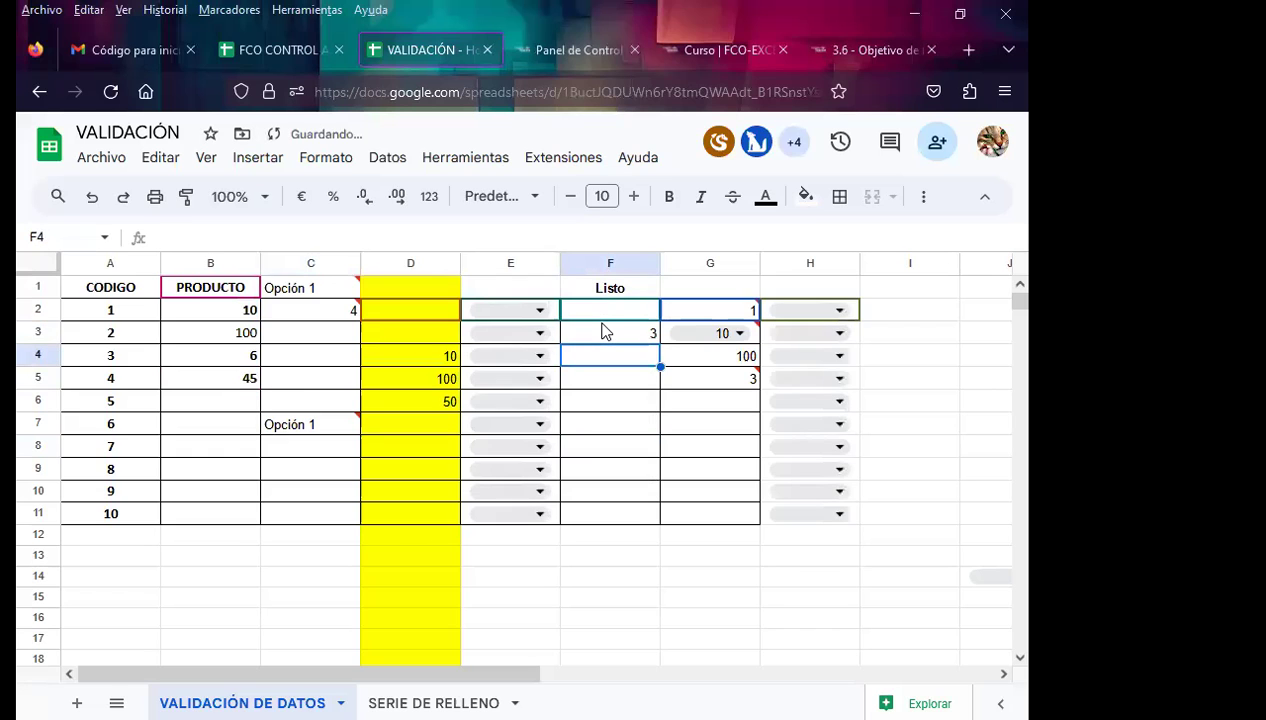
type("4")
key("Return")
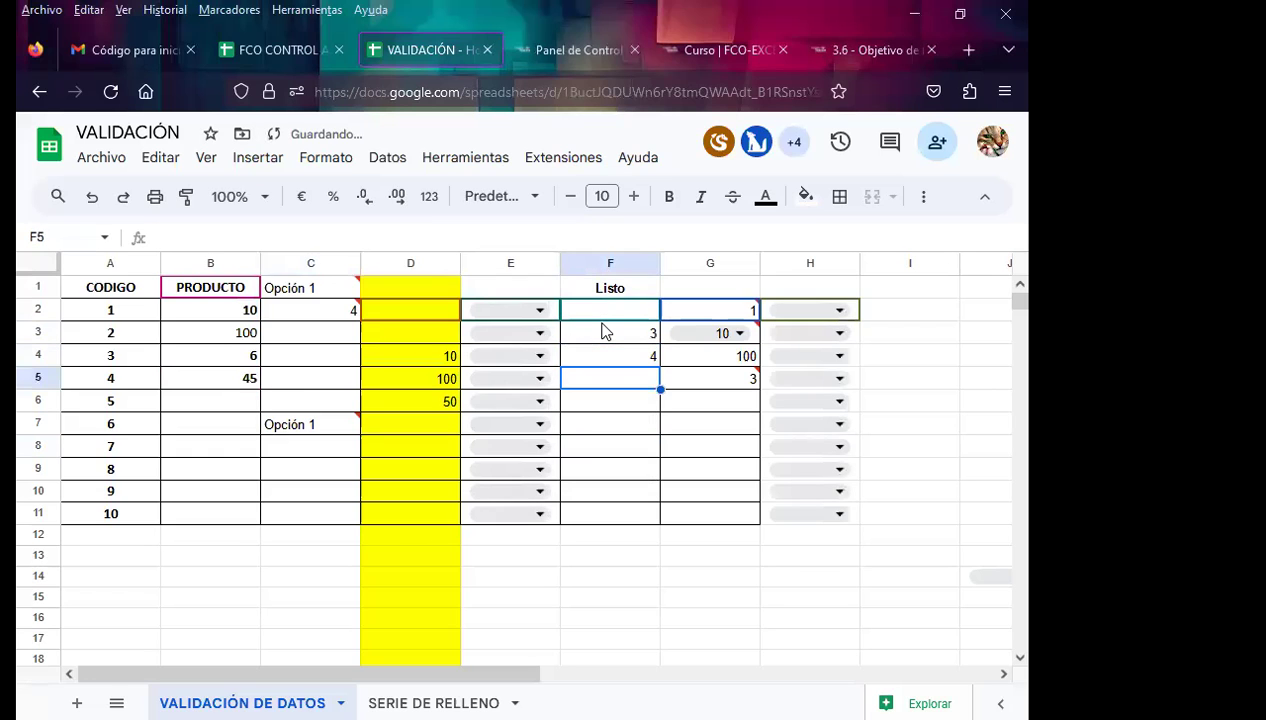
Step: Review the validation rules, see 4 rejected in C3, select column C, and close the panel
left_click(387, 157)
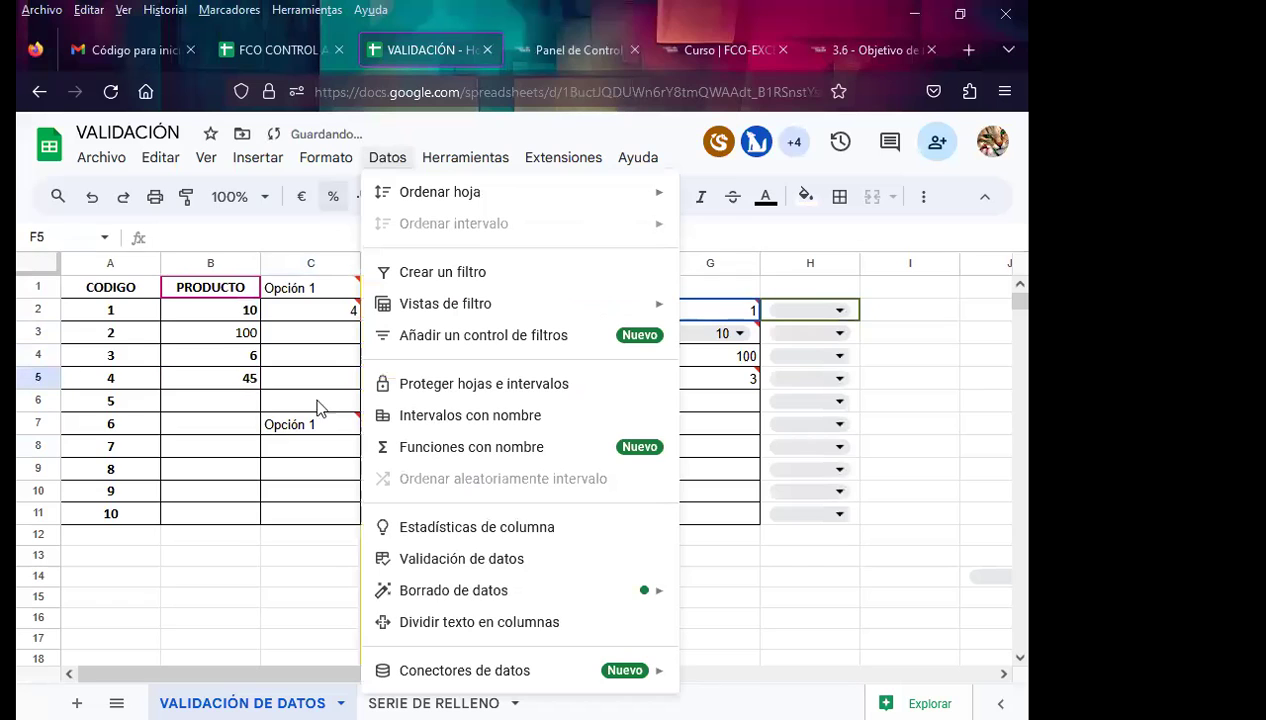
left_click(440, 558)
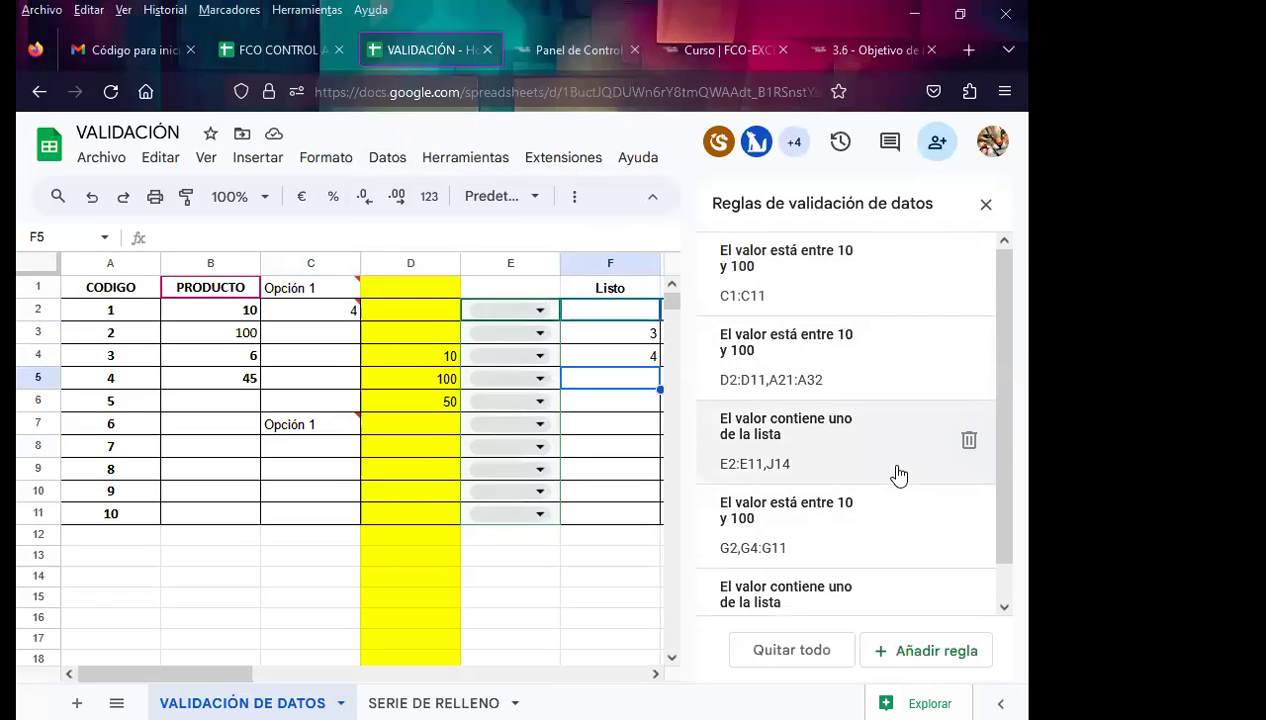
scroll(896, 556, "down", 1)
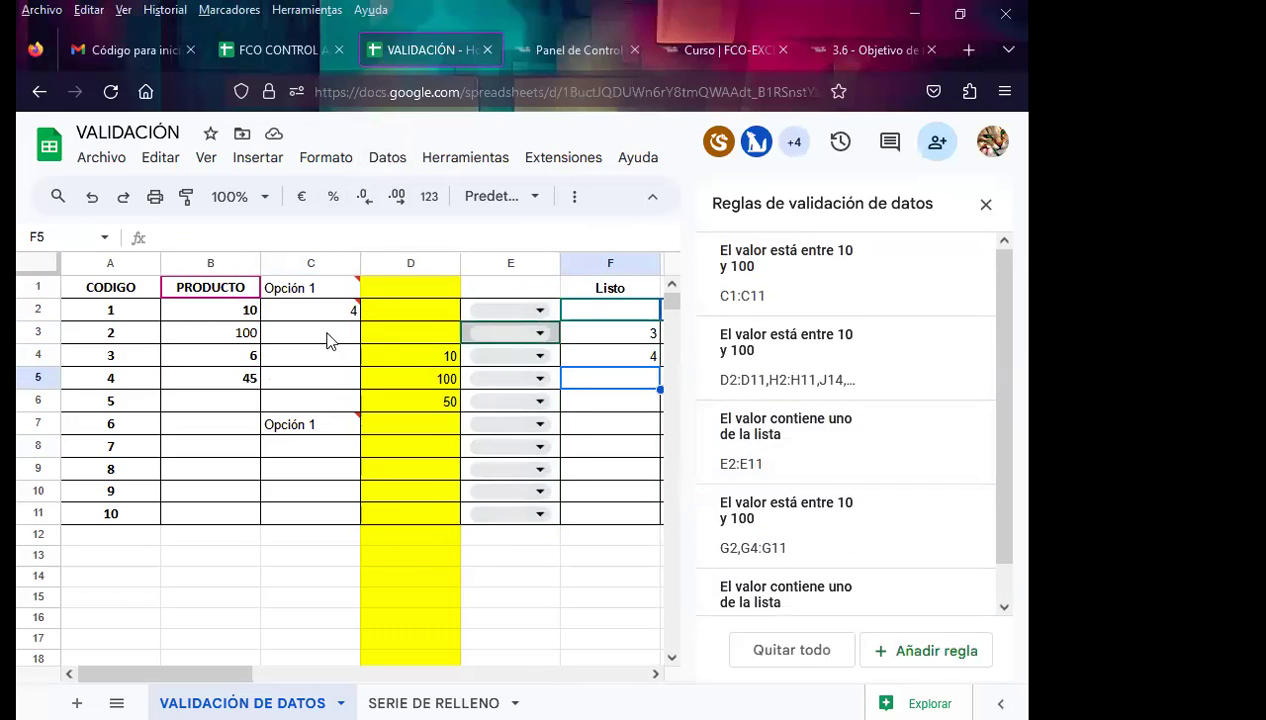
left_click(294, 342)
type("4")
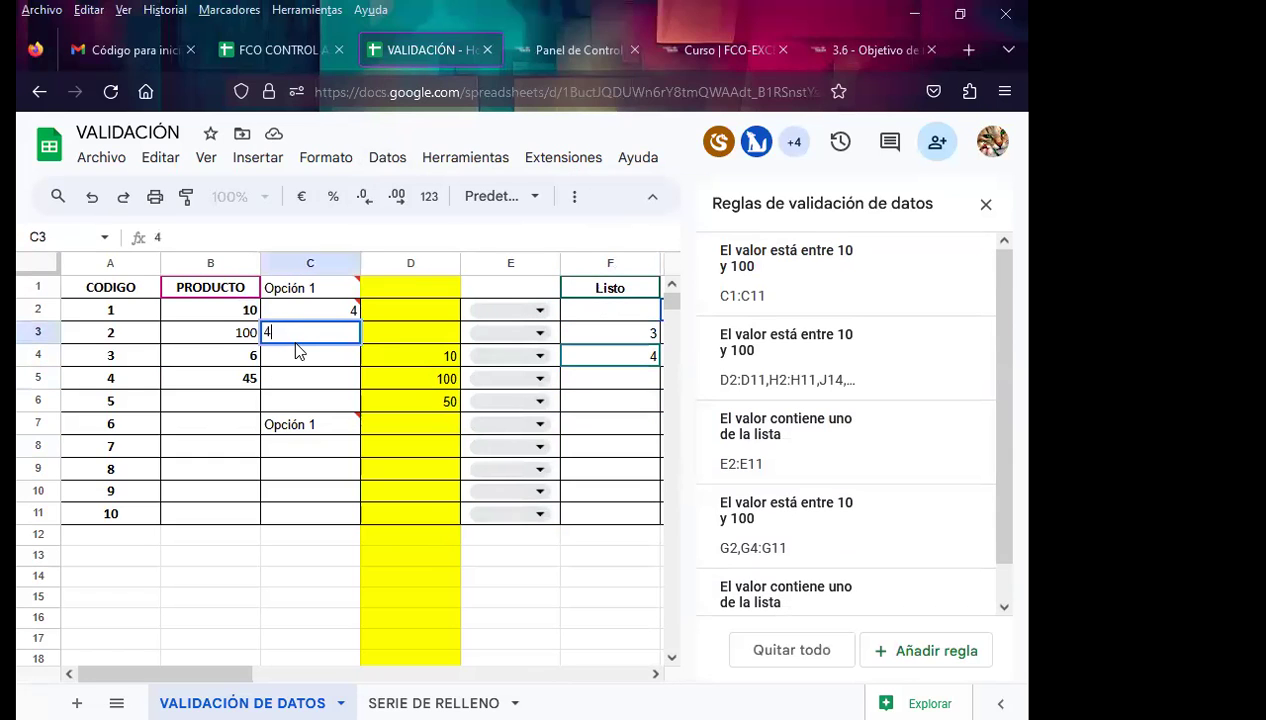
key("Return")
left_click(776, 352)
left_click(310, 263)
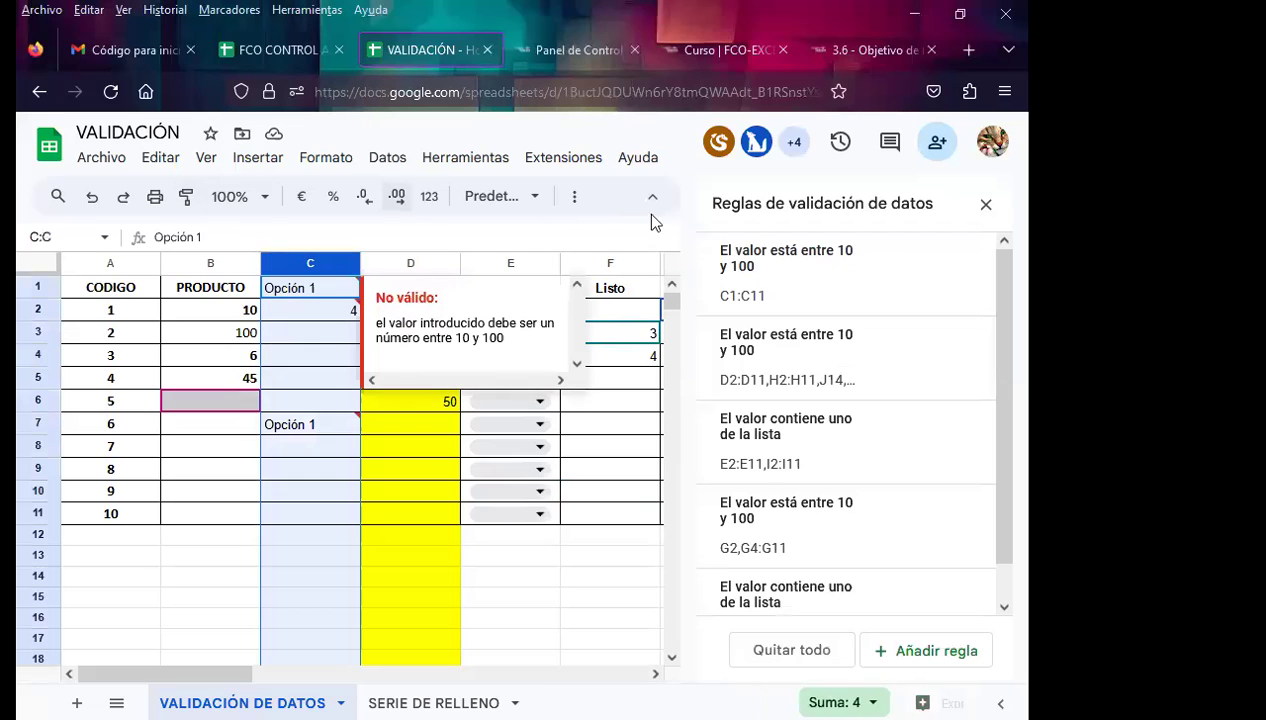
left_click(985, 210)
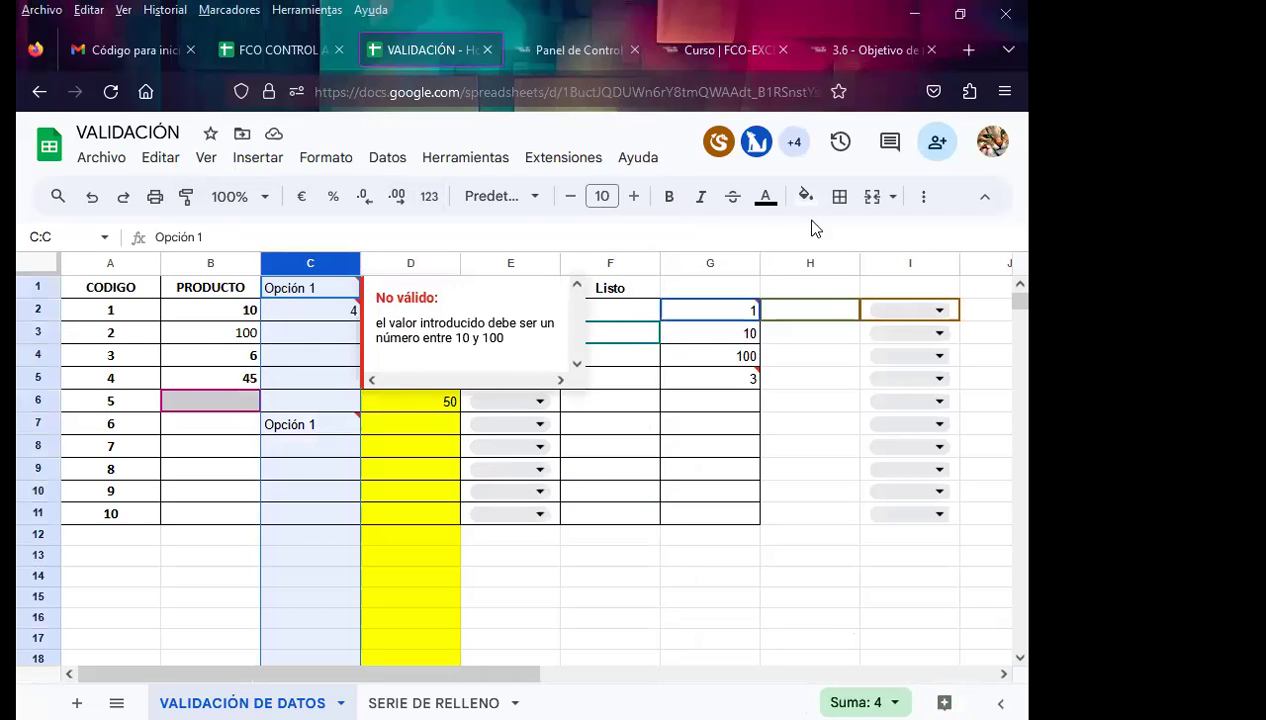
Step: Shade column C cyan and confirm that entering 5 in C3 is rejected by validation
left_click(808, 197)
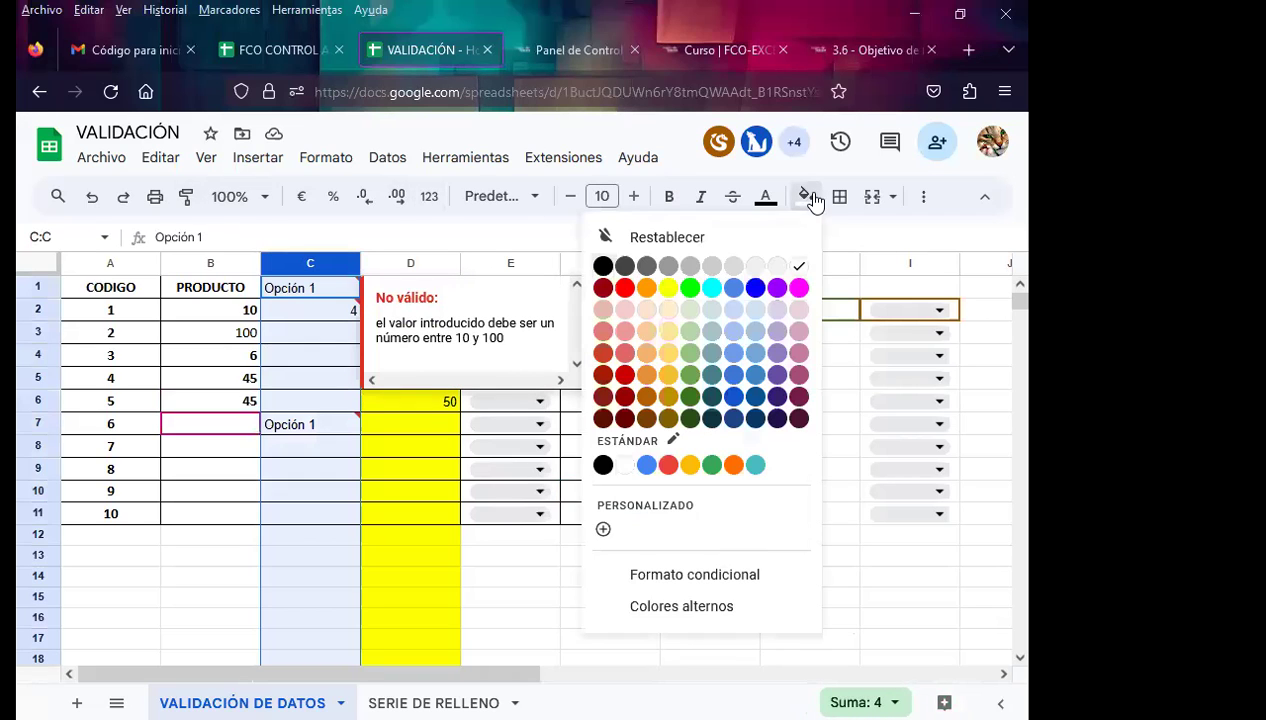
left_click(711, 287)
left_click(319, 349)
left_click(296, 327)
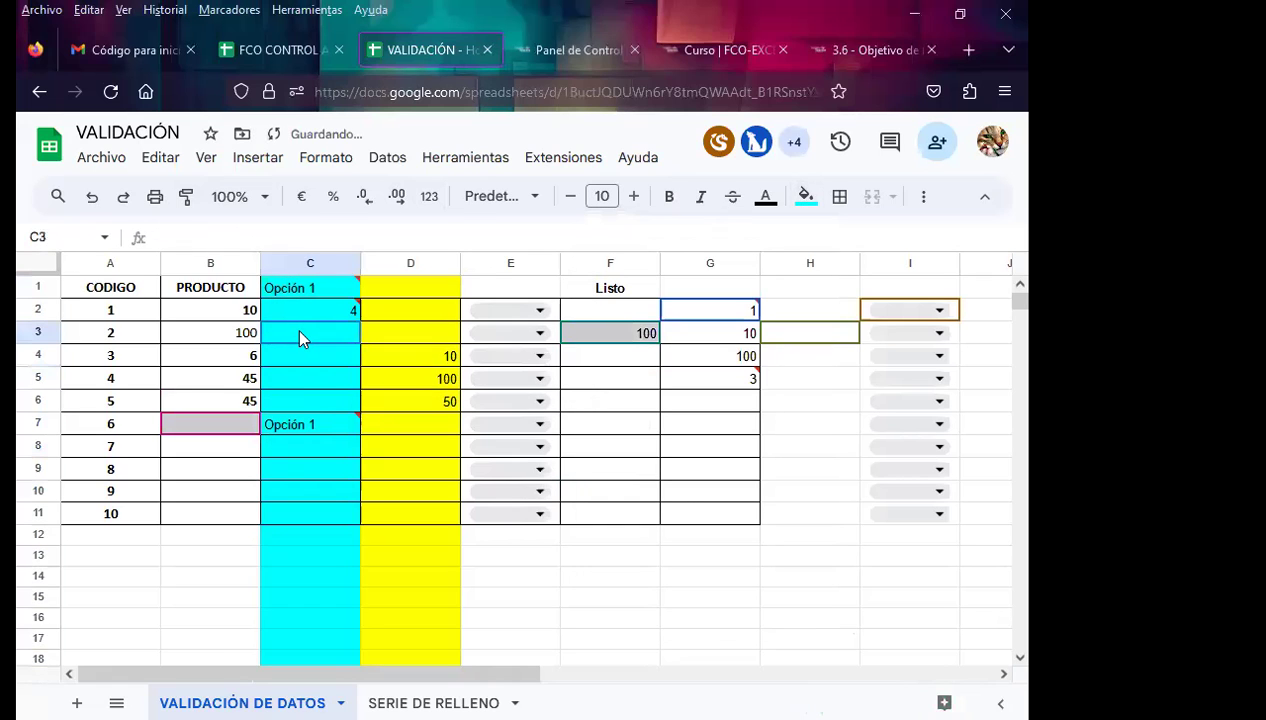
type("5")
key("Return")
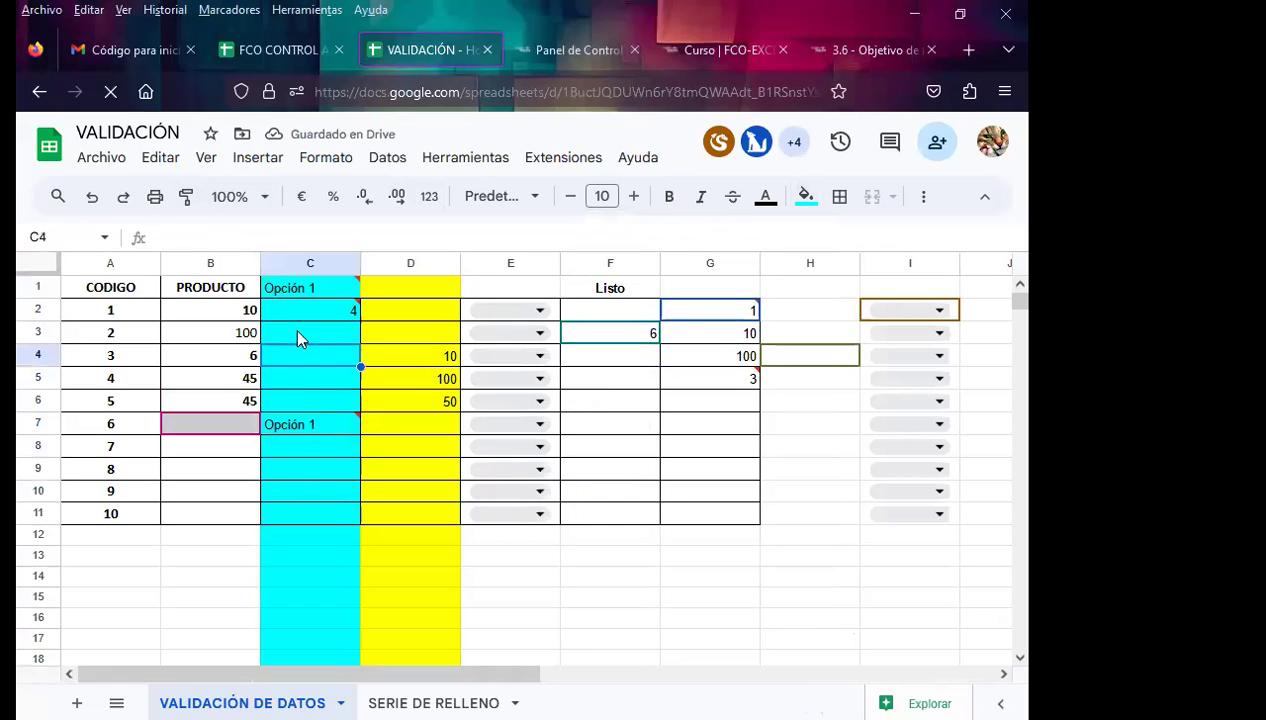
key("Return")
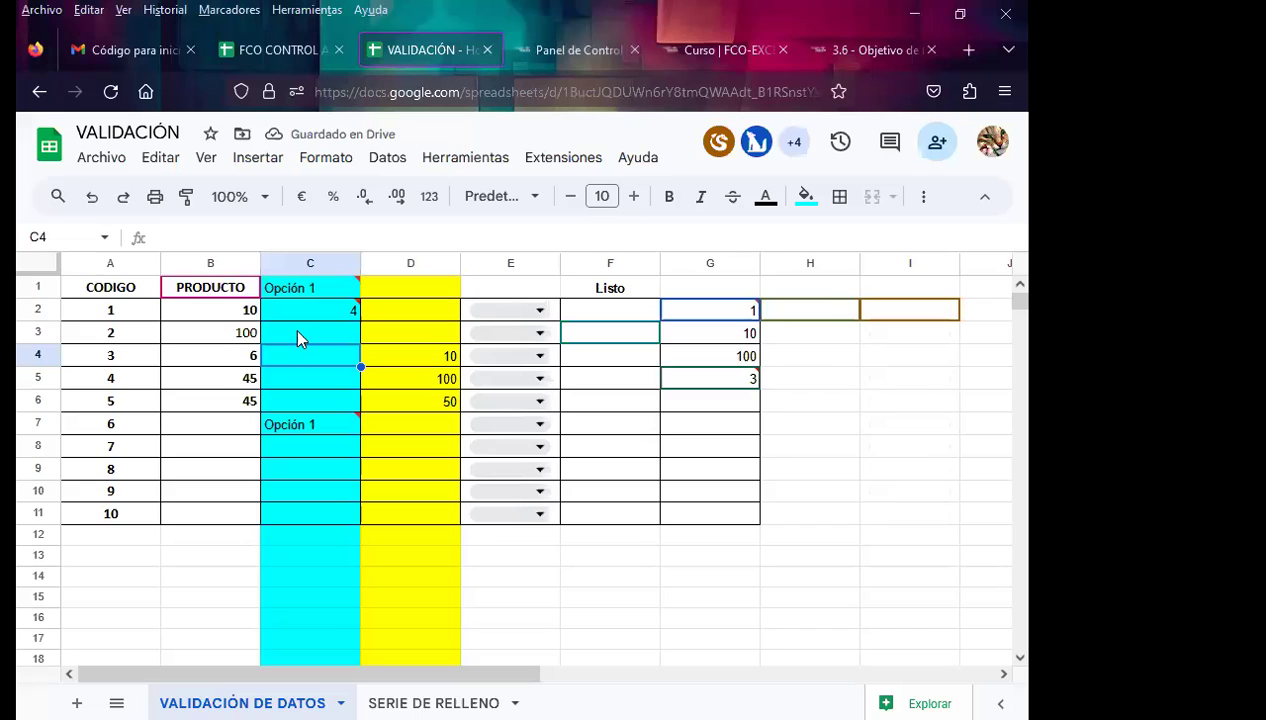
Step: Enter 10 in C4 and 100 in C5, and verify 200 is refused as out of range
type("10")
key("Return")
type("100")
key("Return")
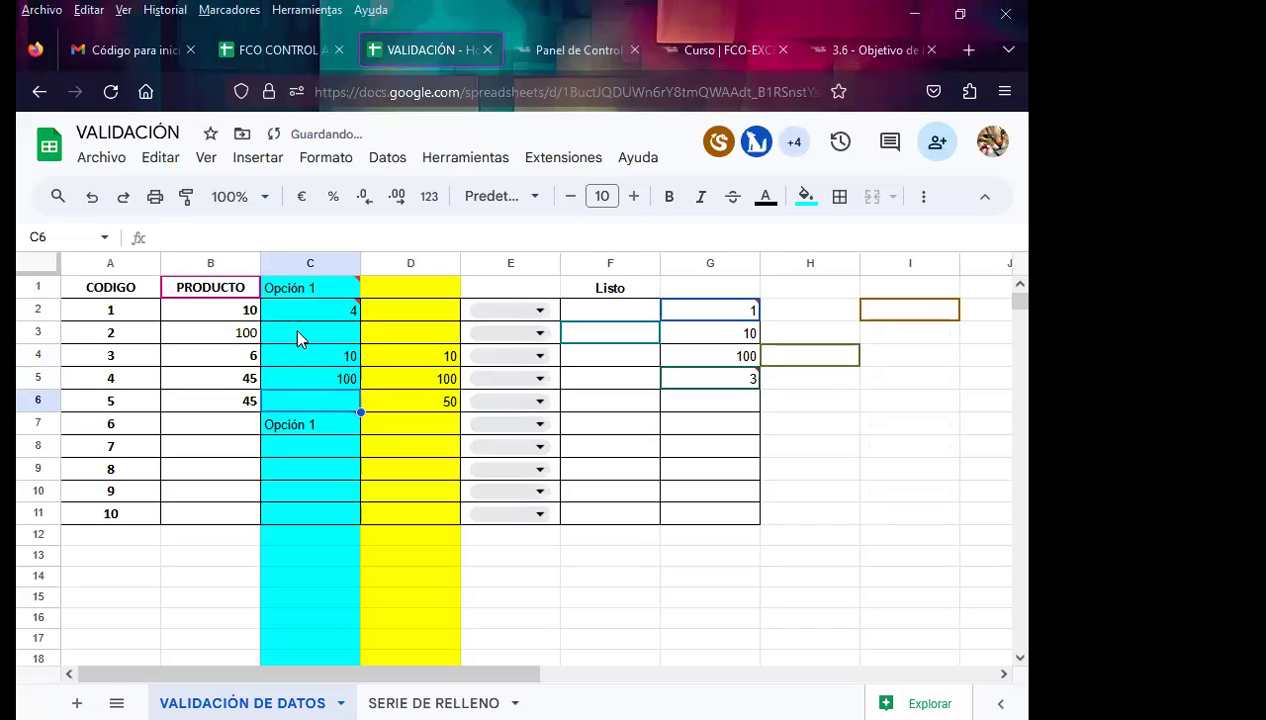
type("200")
key("Return")
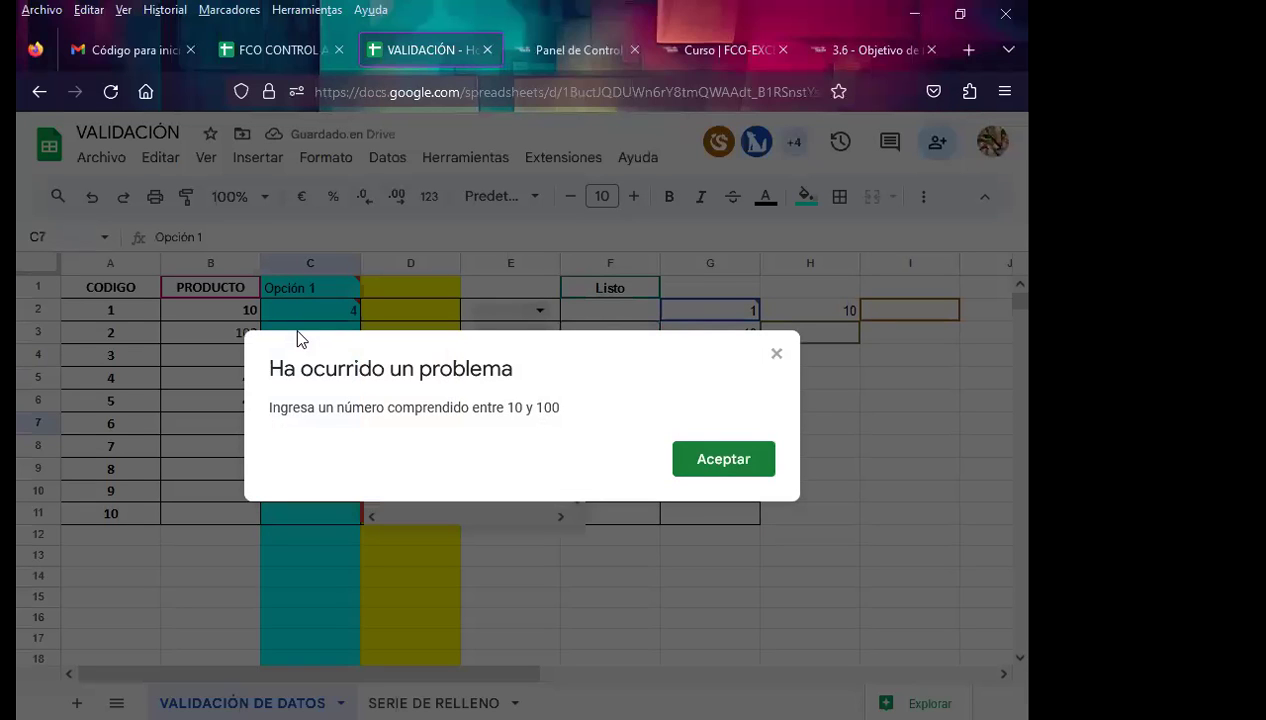
left_click(690, 468)
Step: Clear the 200 value from cell F5
left_click(308, 386)
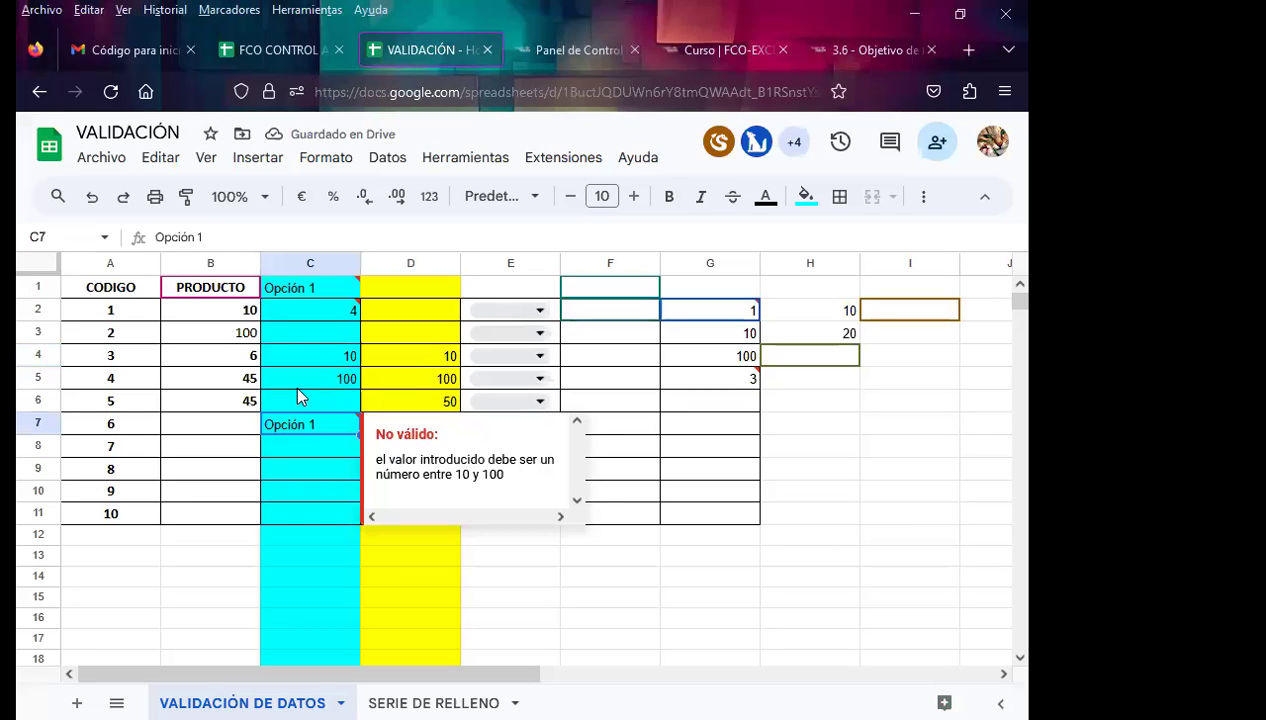
left_click(305, 424)
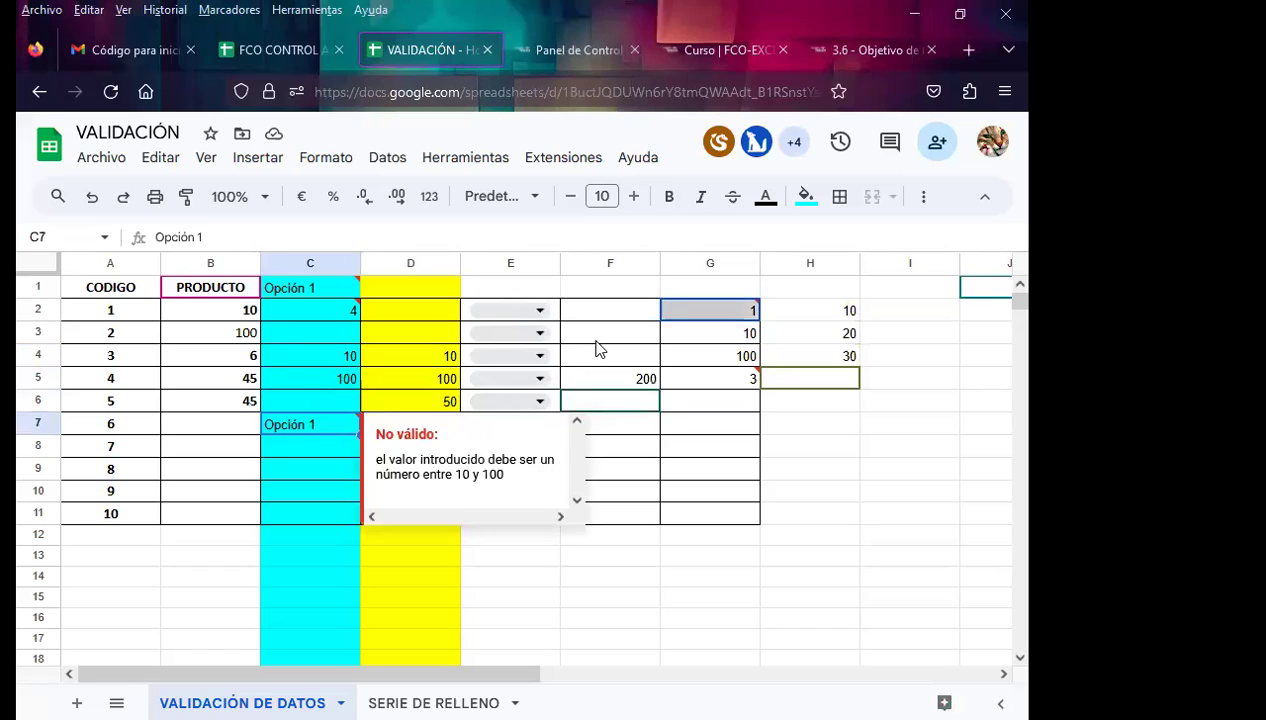
left_click(598, 348)
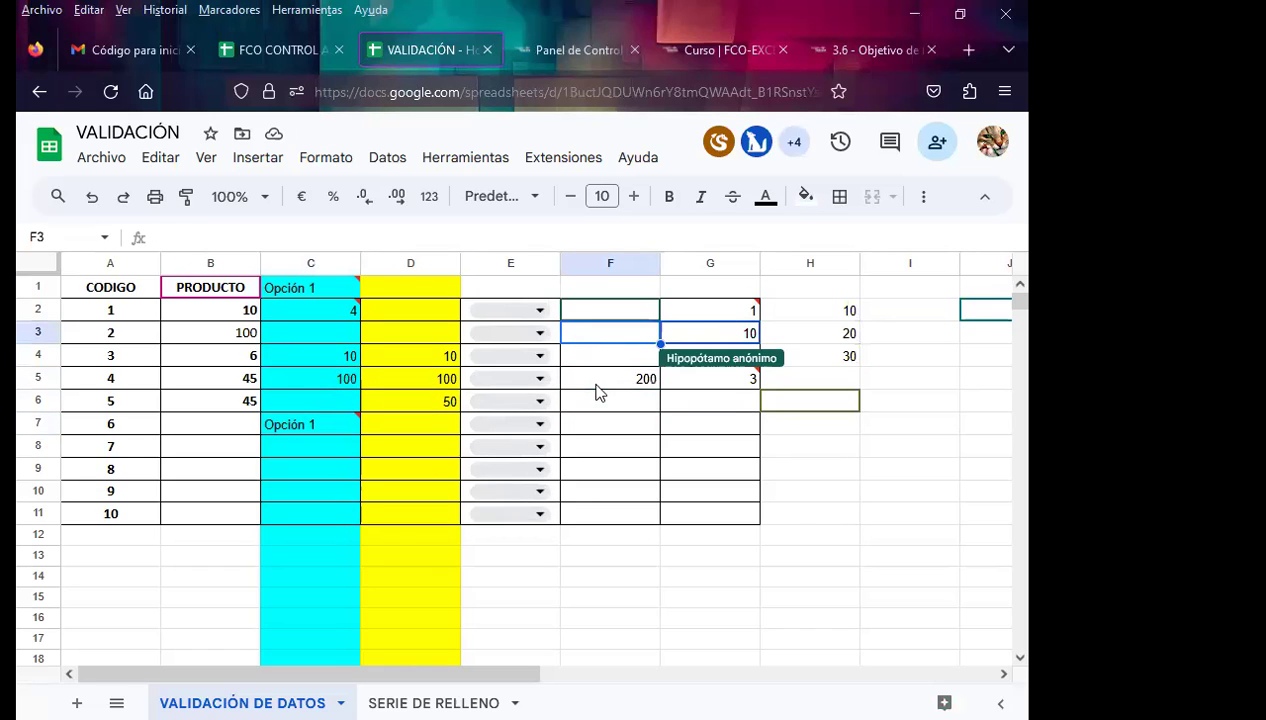
left_click(600, 388)
key("Delete")
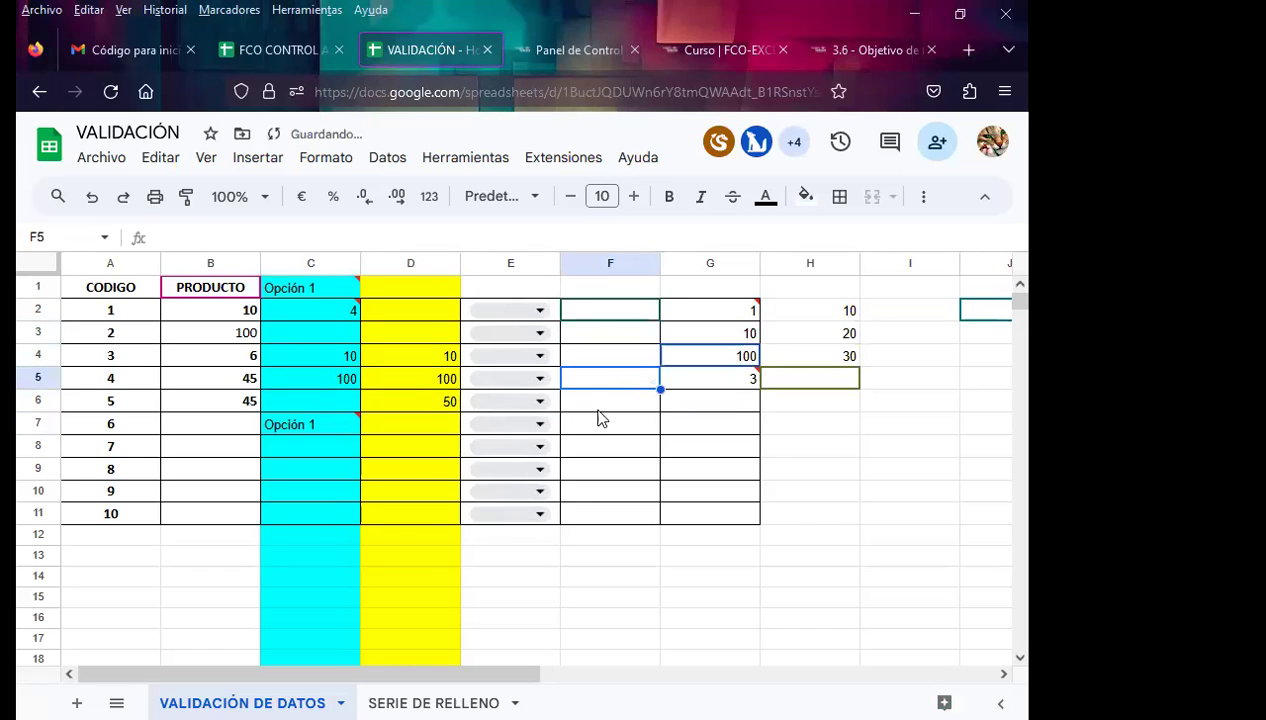
left_click(597, 402)
left_click(603, 362)
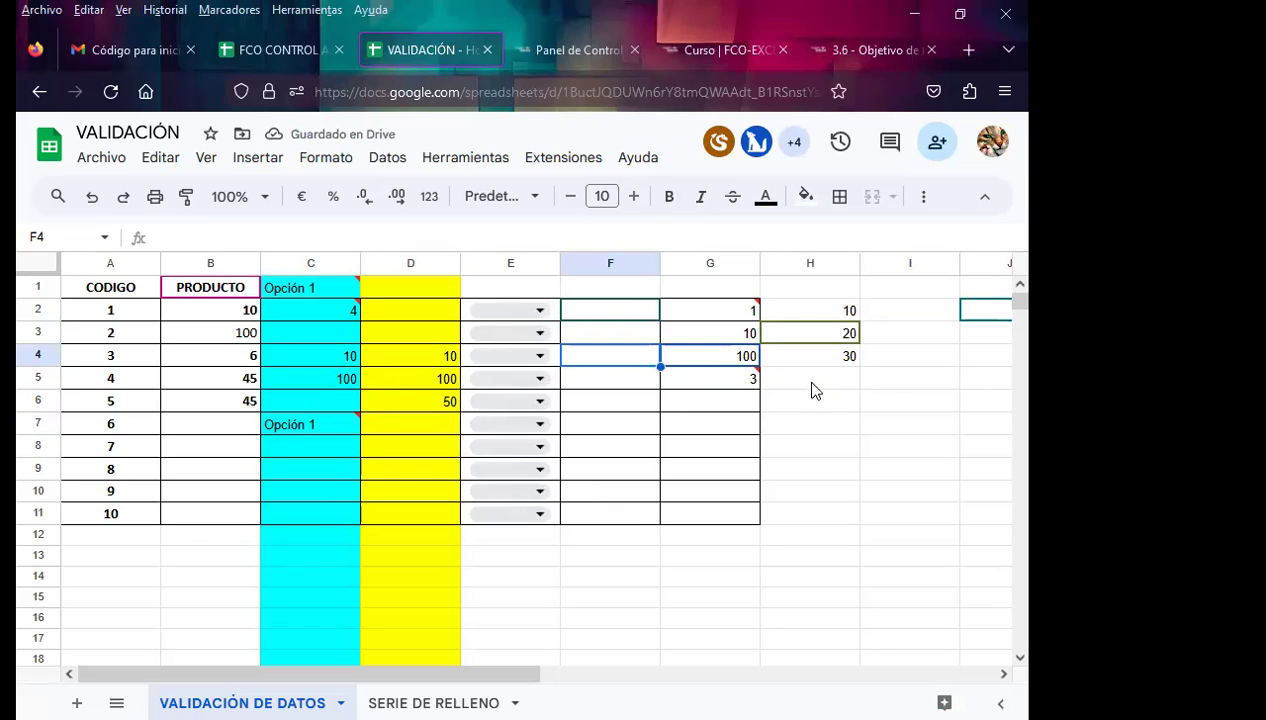
Step: Enter 100 in H5 and dismiss the validation warning that appears
left_click(822, 382)
type("100")
key("Return")
key("Return")
left_click(731, 470)
left_click(810, 262)
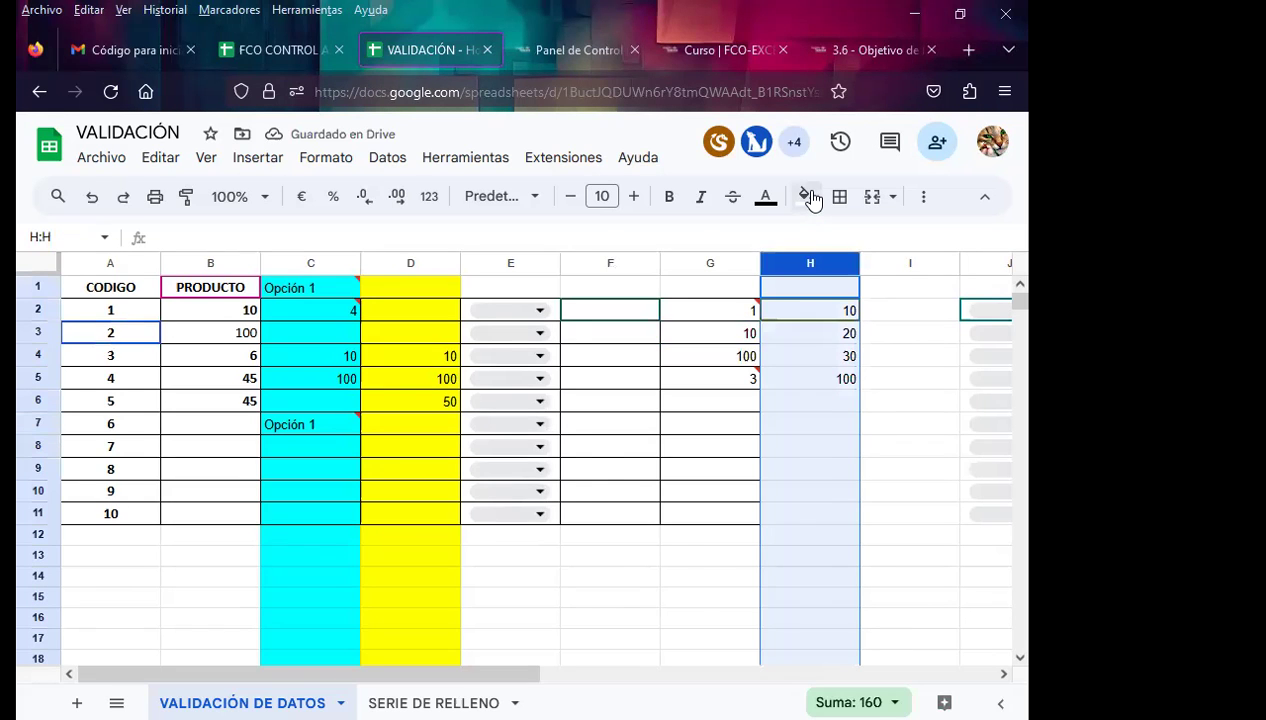
Step: Fill column H with a dark teal swatch next to the cyan and yellow columns
left_click(807, 196)
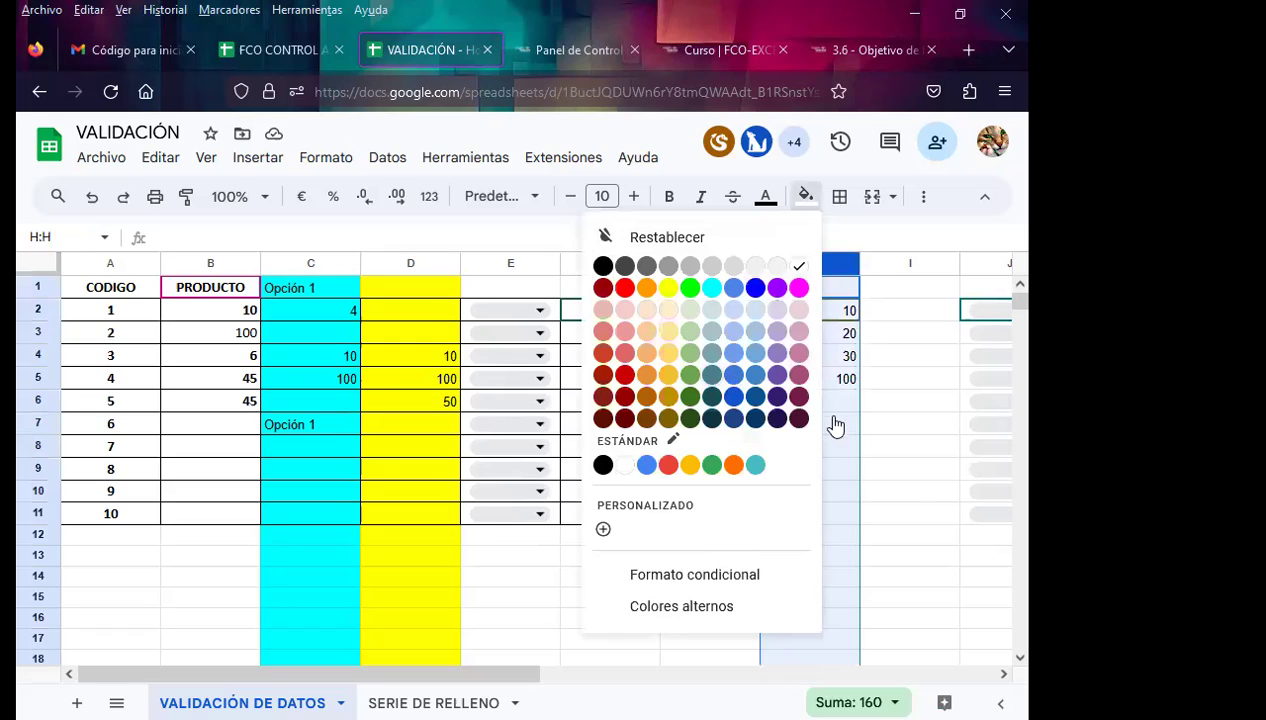
left_click(712, 374)
left_click(547, 598)
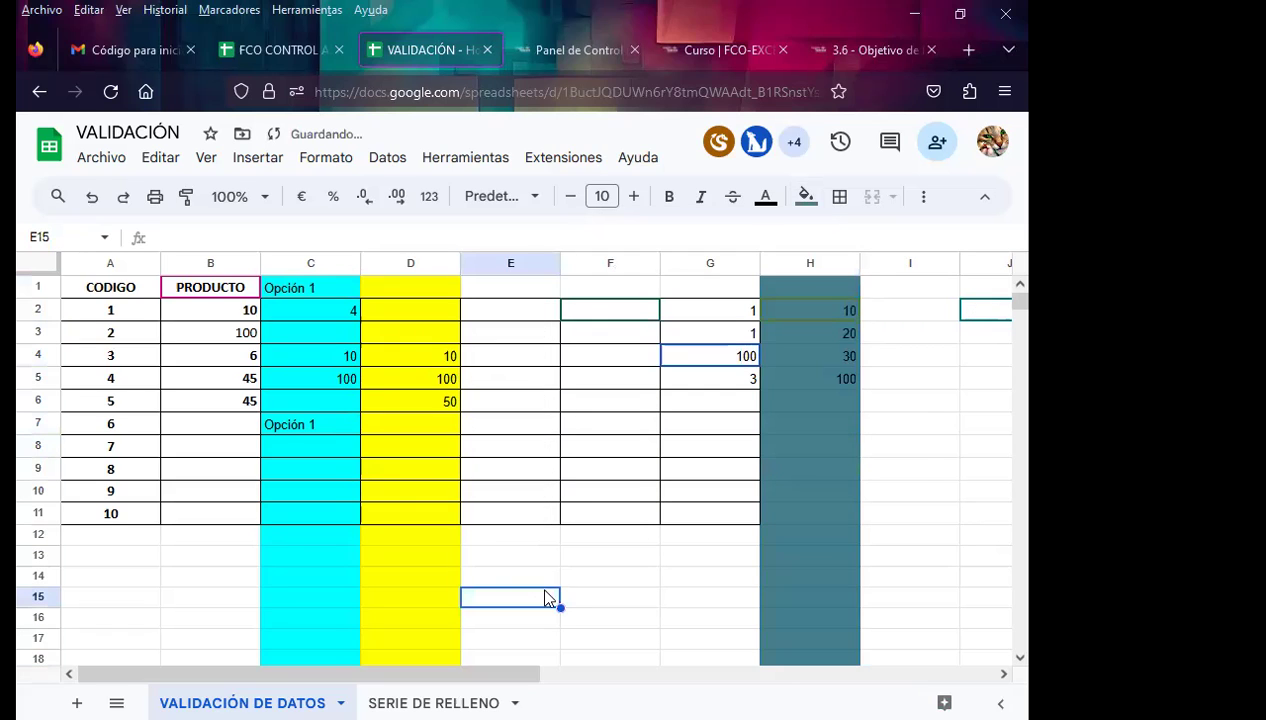
left_click(478, 552)
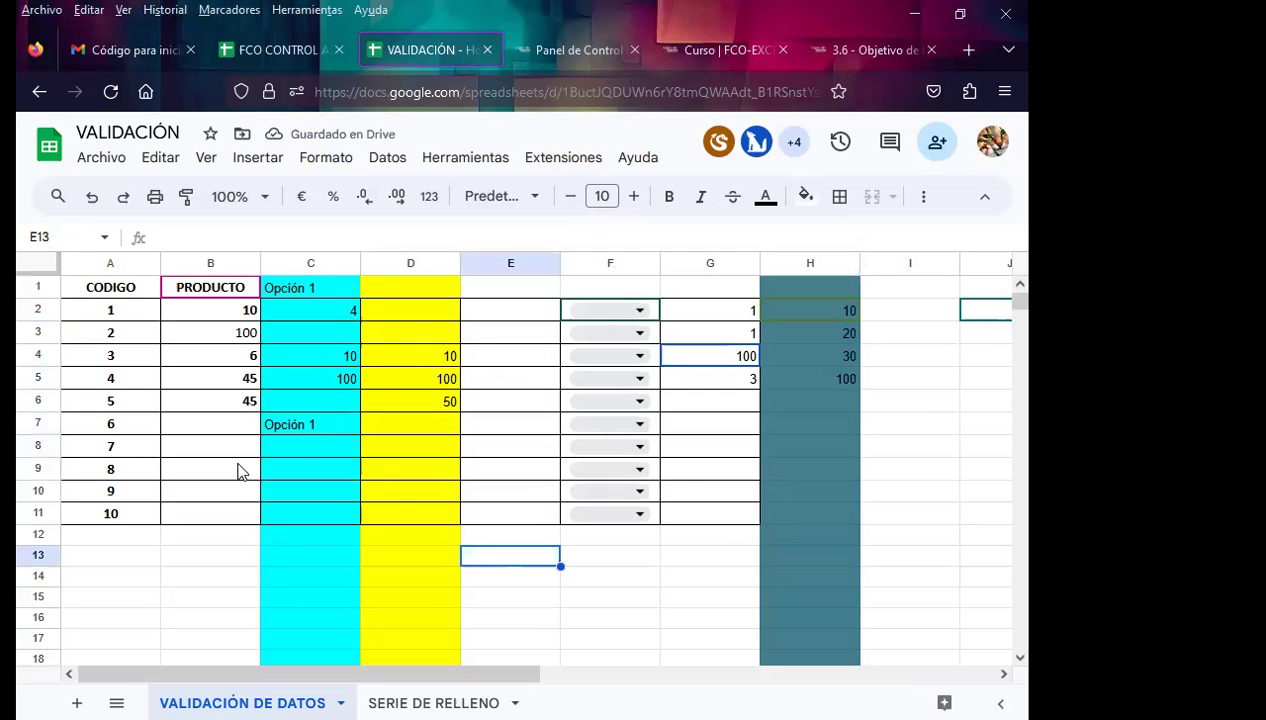
left_click(311, 424)
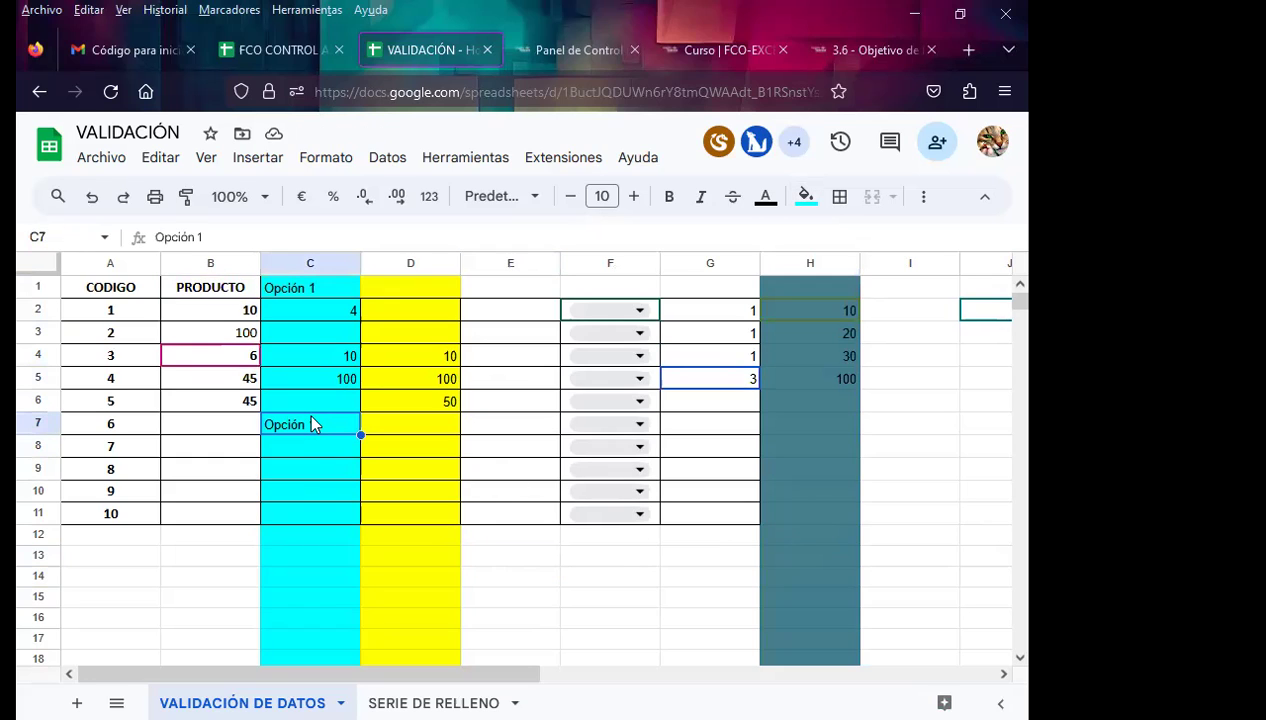
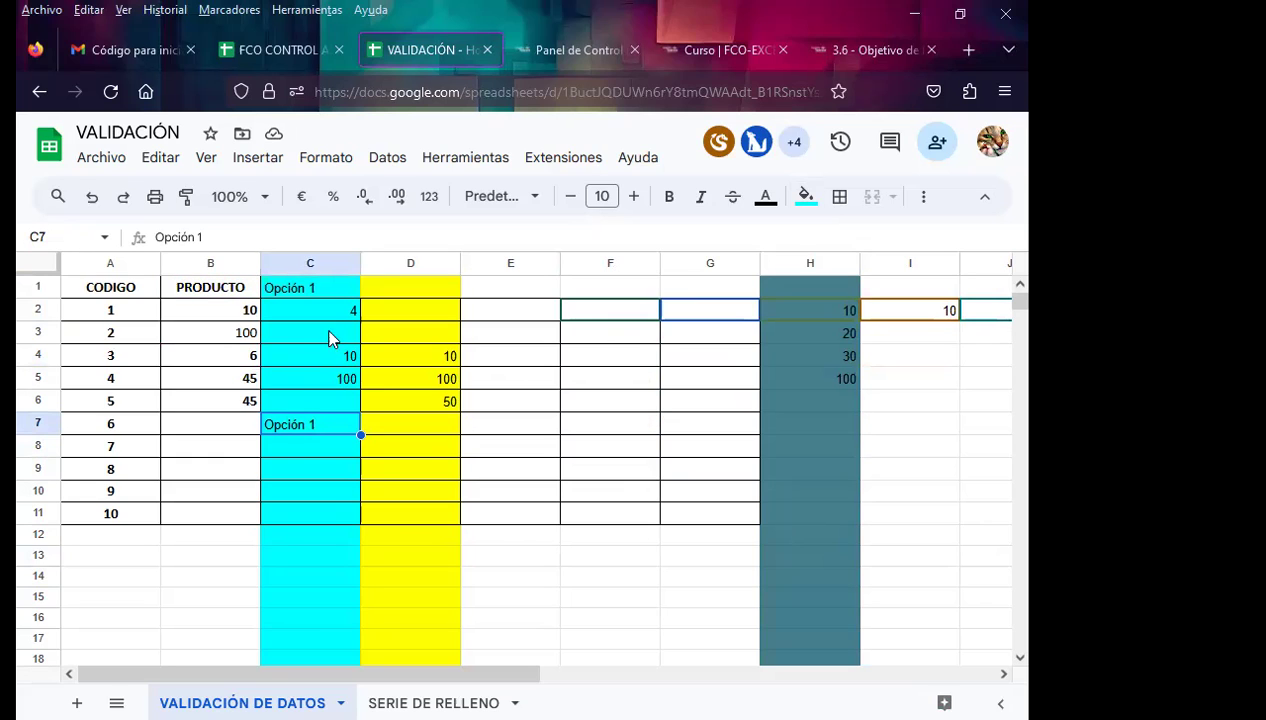
Step: Inspect column C and the floating validation-rules picture on the VALIDACIÓN DE DATOS sheet
left_click(326, 262)
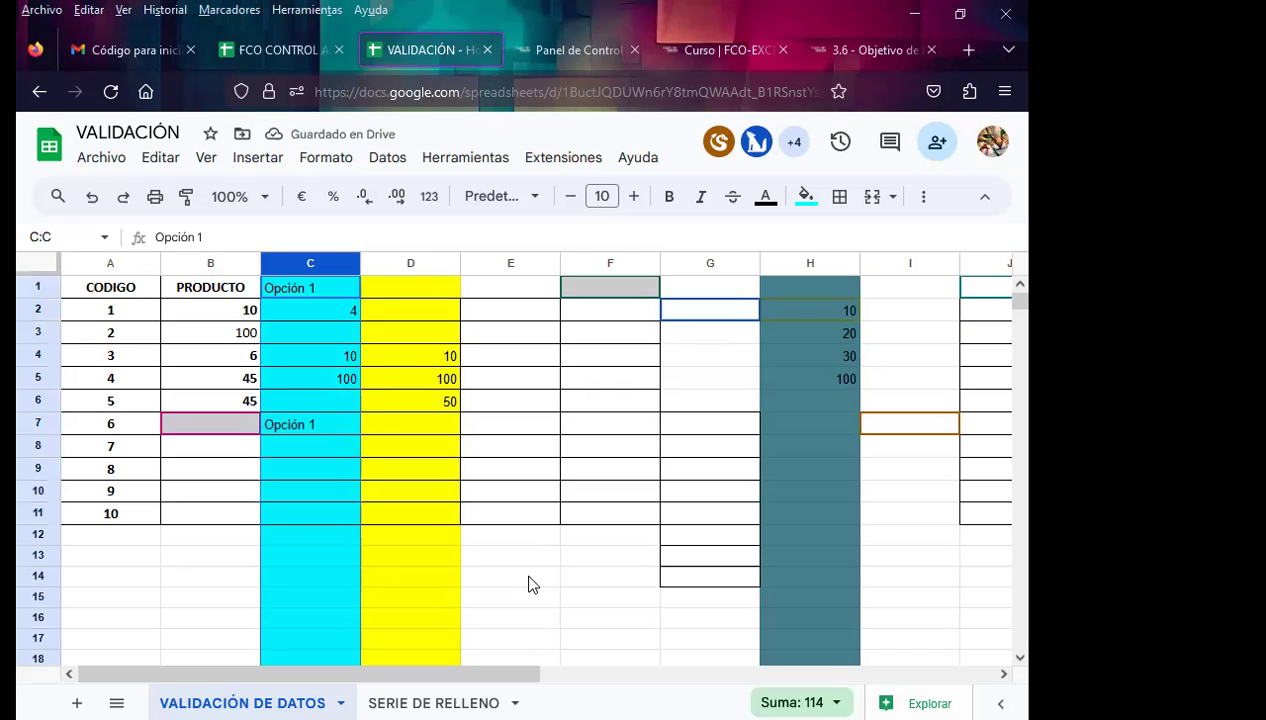
scroll(528, 582, "down", 3)
scroll(492, 551, "up", 3)
scroll(495, 551, "down", 9)
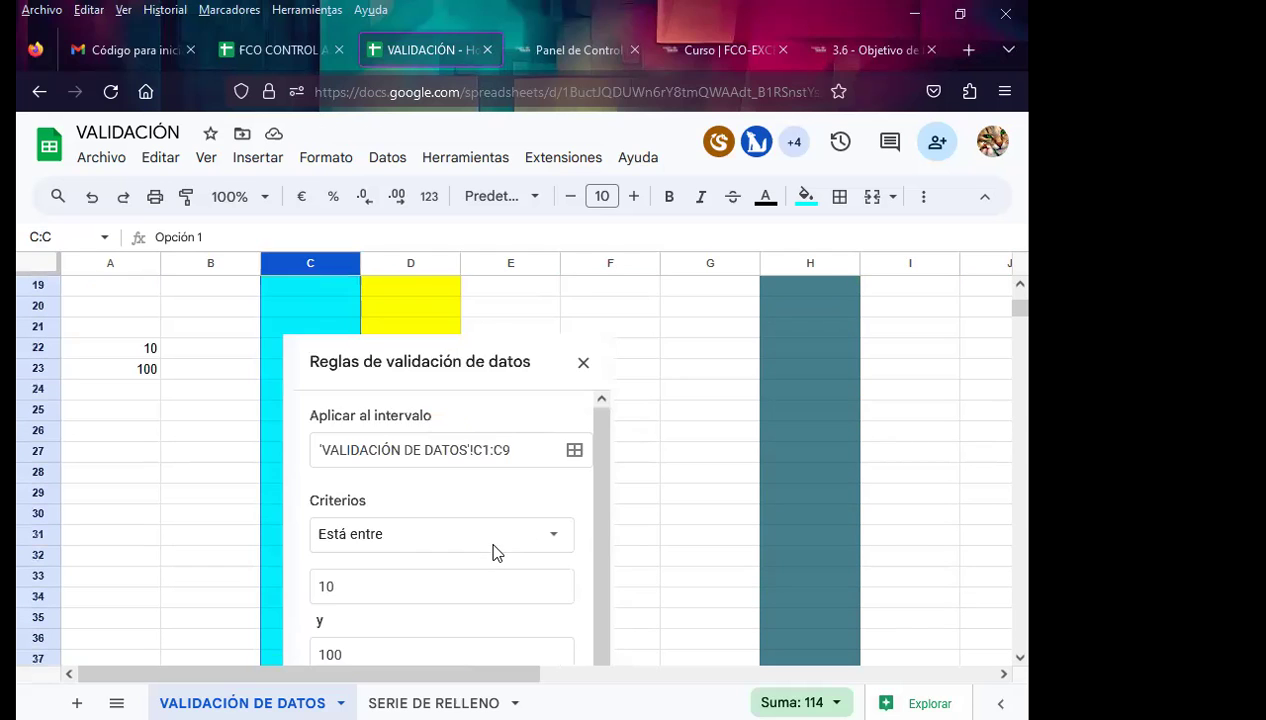
scroll(461, 483, "down", 3)
left_click(460, 482)
scroll(599, 503, "up", 3)
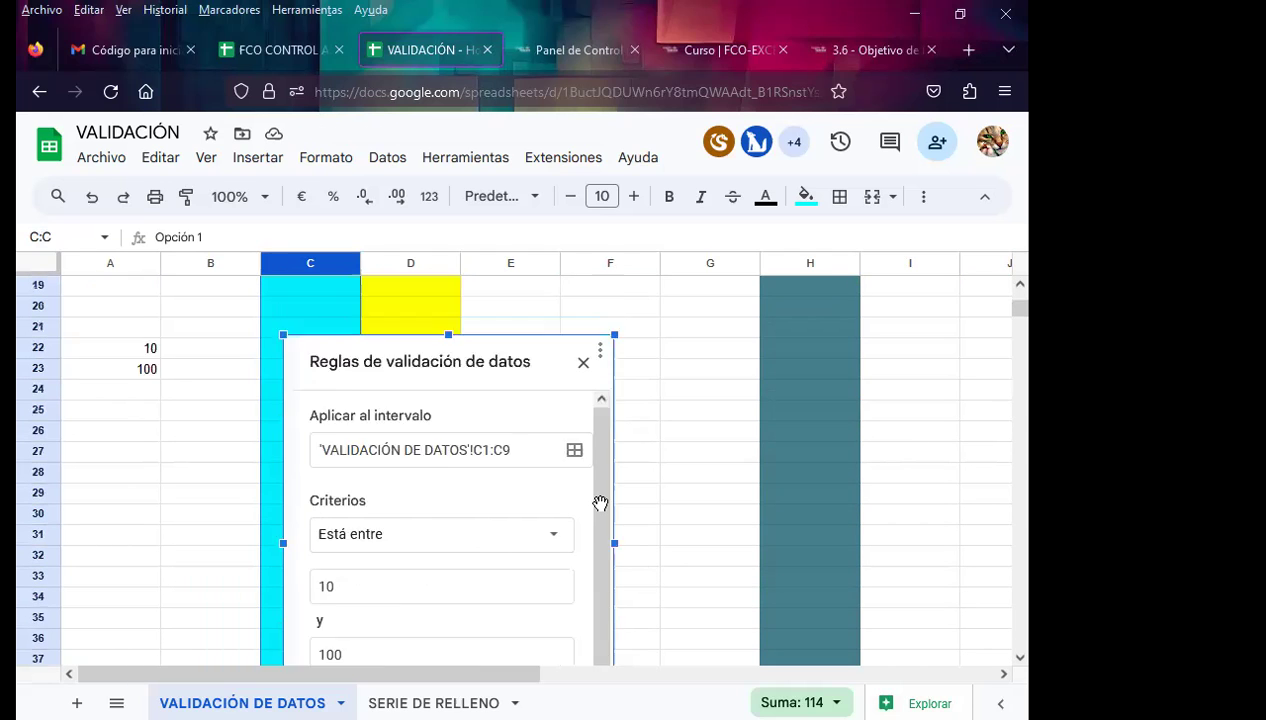
scroll(547, 477, "up", 3)
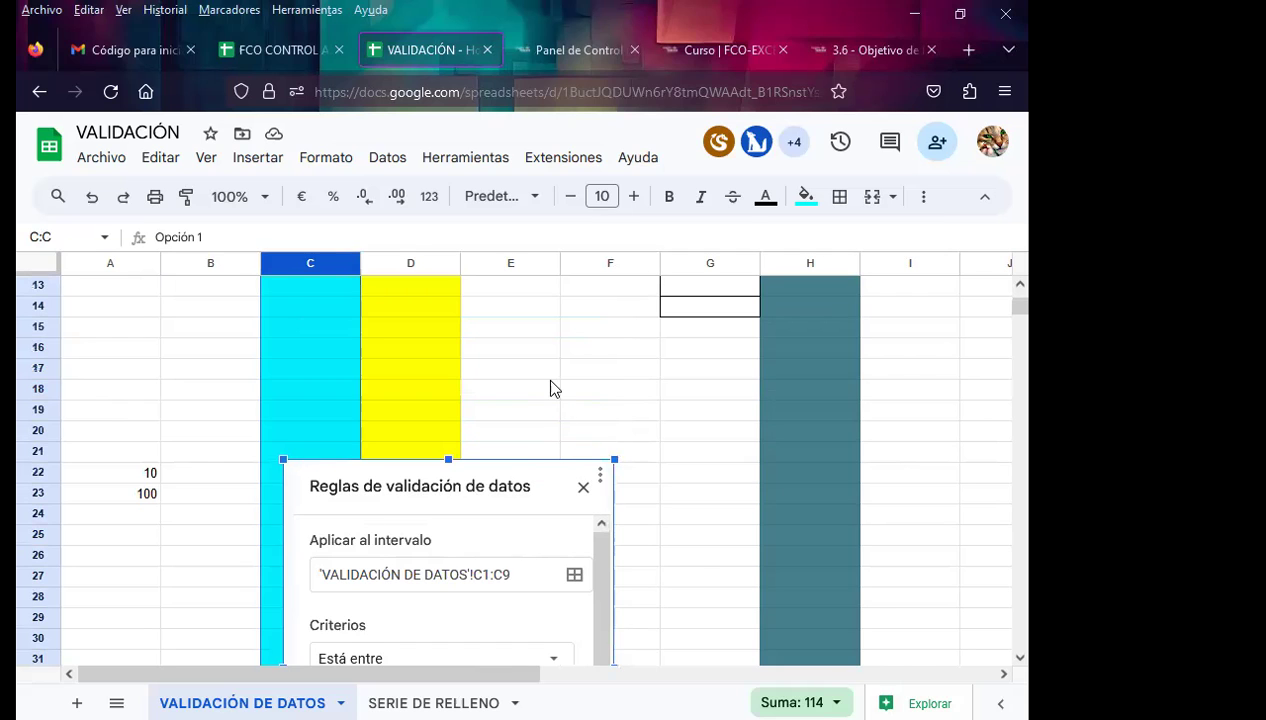
left_click(515, 388)
scroll(398, 406, "up", 4)
left_click(506, 478)
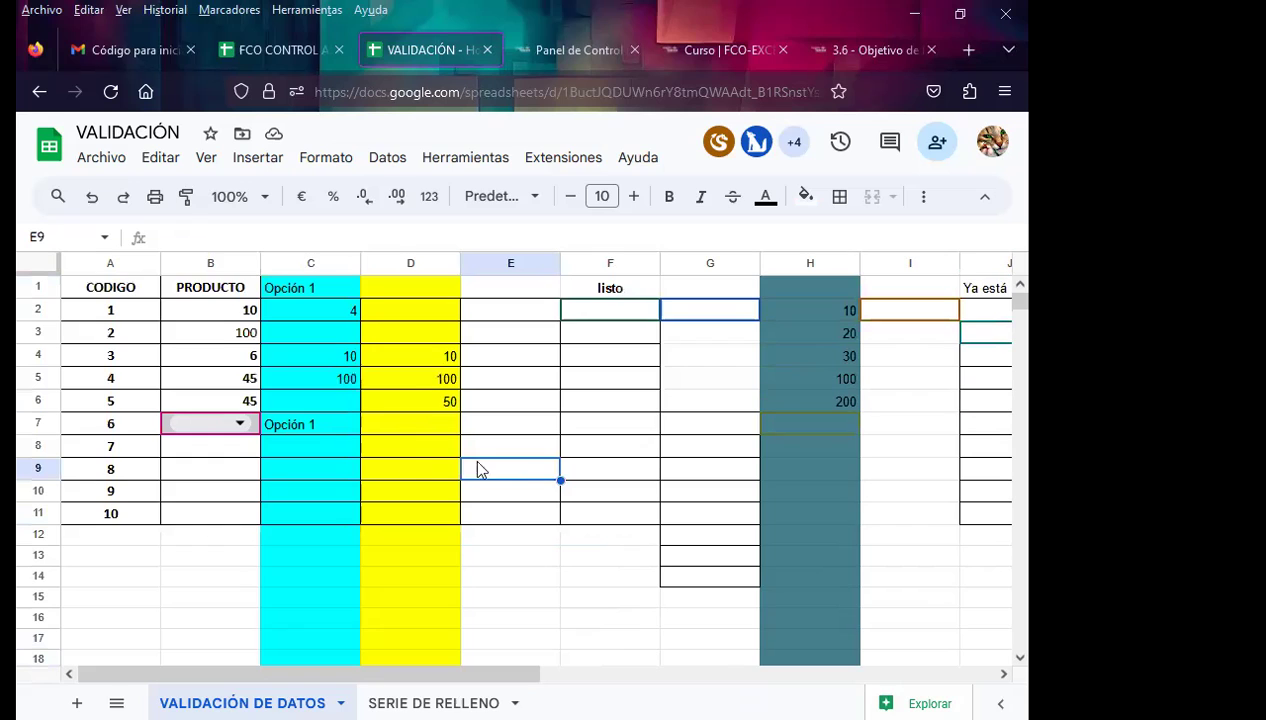
Step: Enter 7 in cell D7
left_click(393, 432)
type("7")
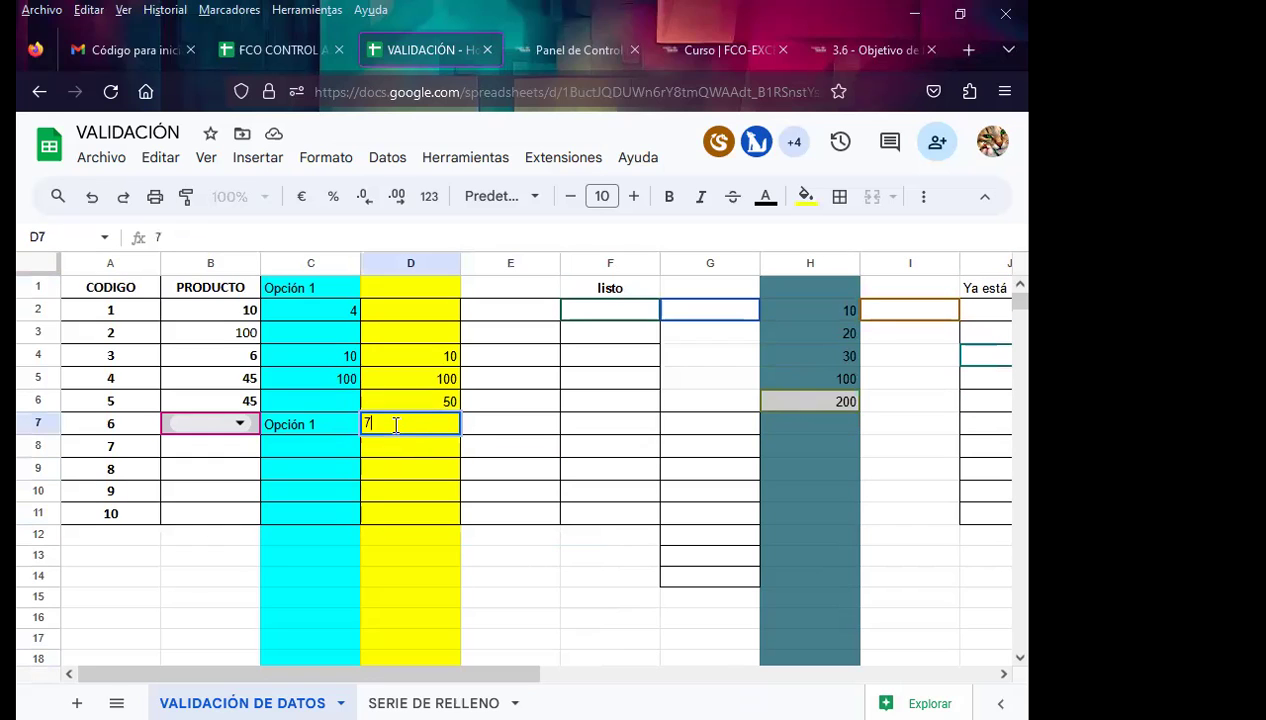
key("Return")
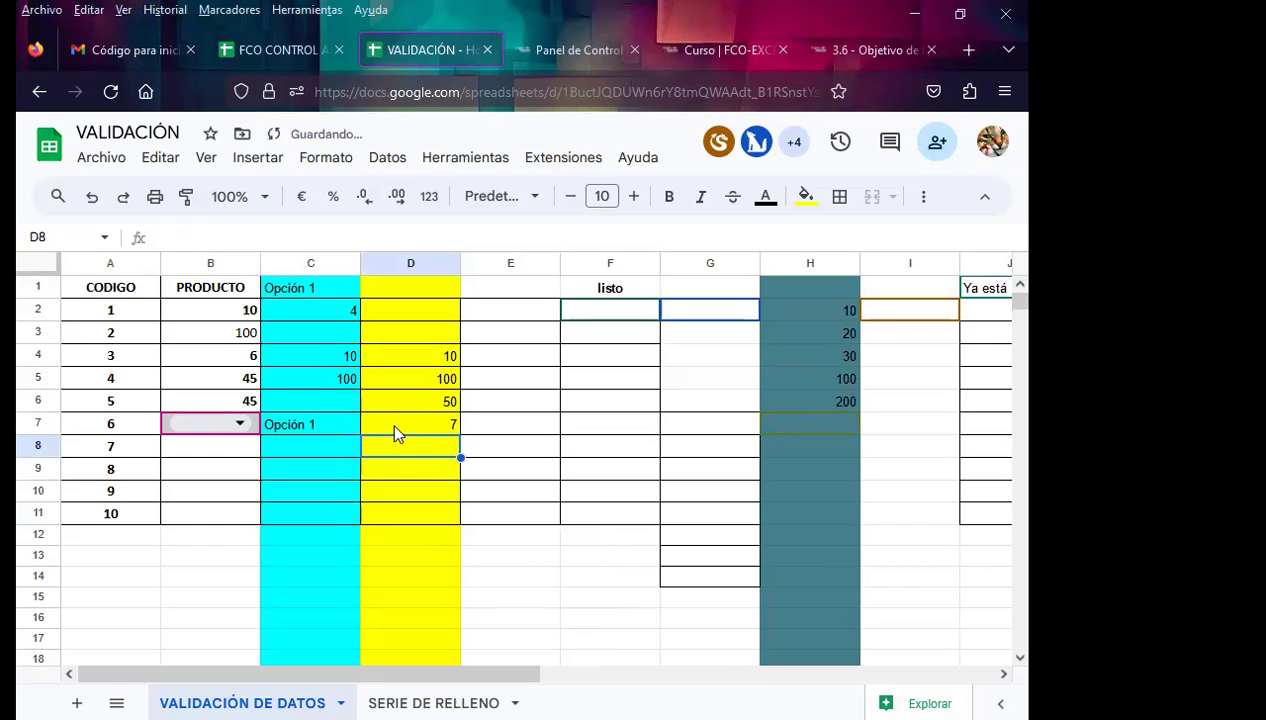
left_click(405, 338)
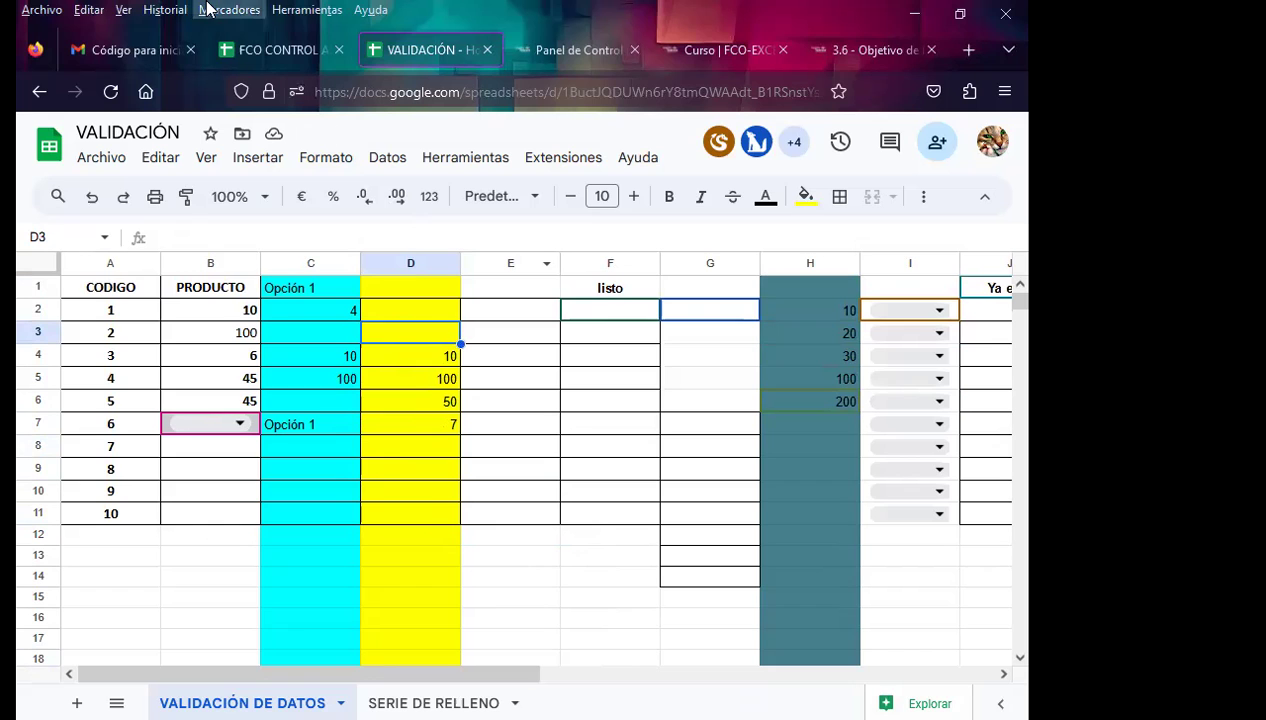
Step: Go to the lesson 3.6 course page and open the Class #14 forum's RESPONDER LA SIGUIENTE PREGUNTA thread
left_click(862, 58)
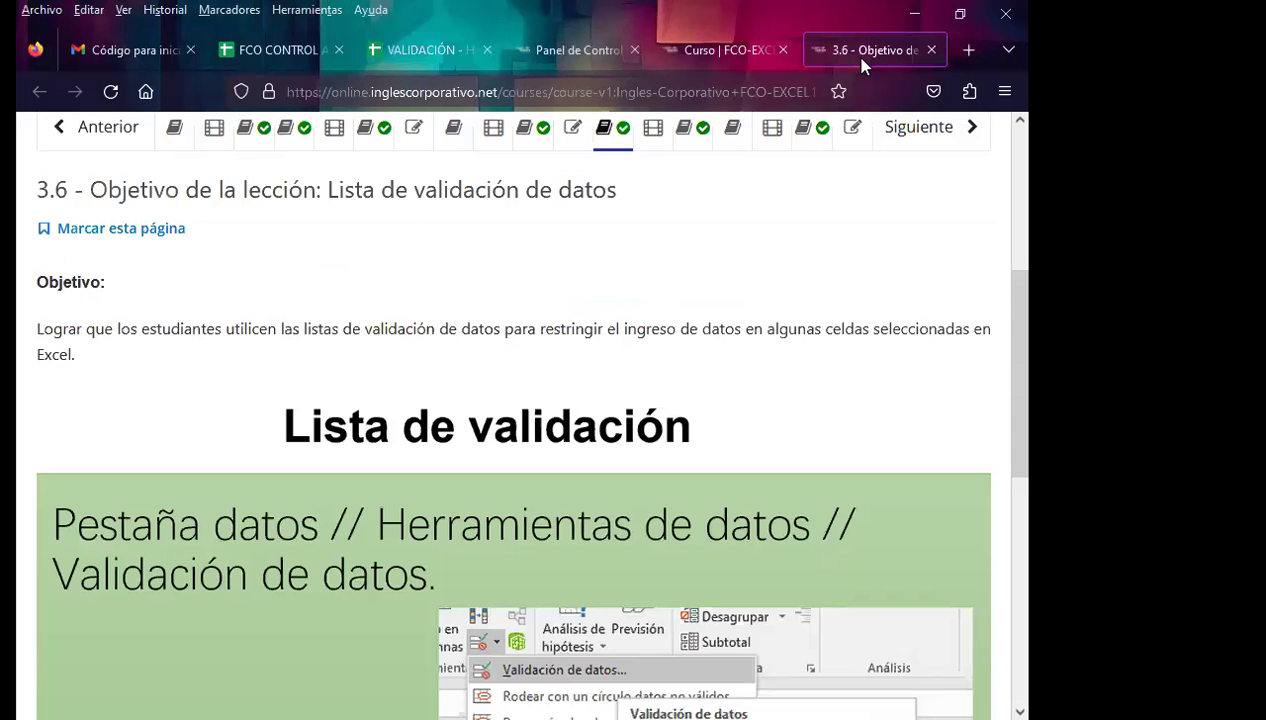
scroll(540, 435, "up", 3)
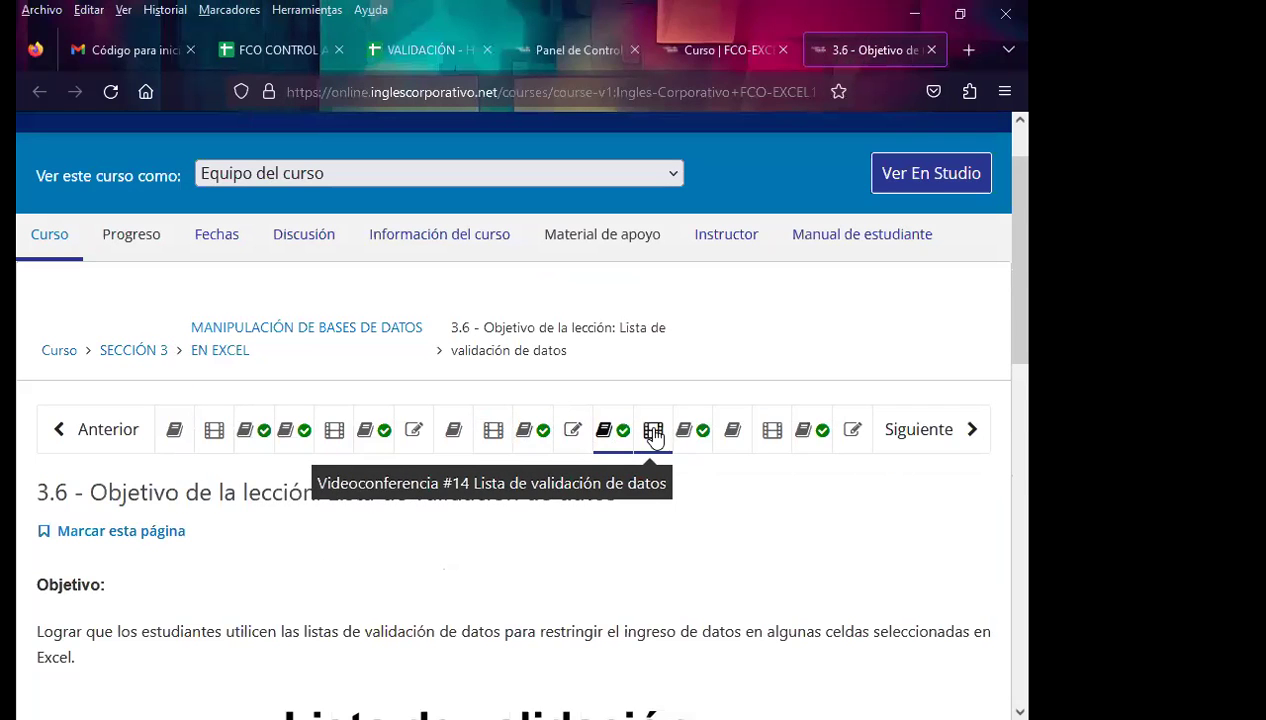
left_click(701, 437)
scroll(545, 580, "down", 2)
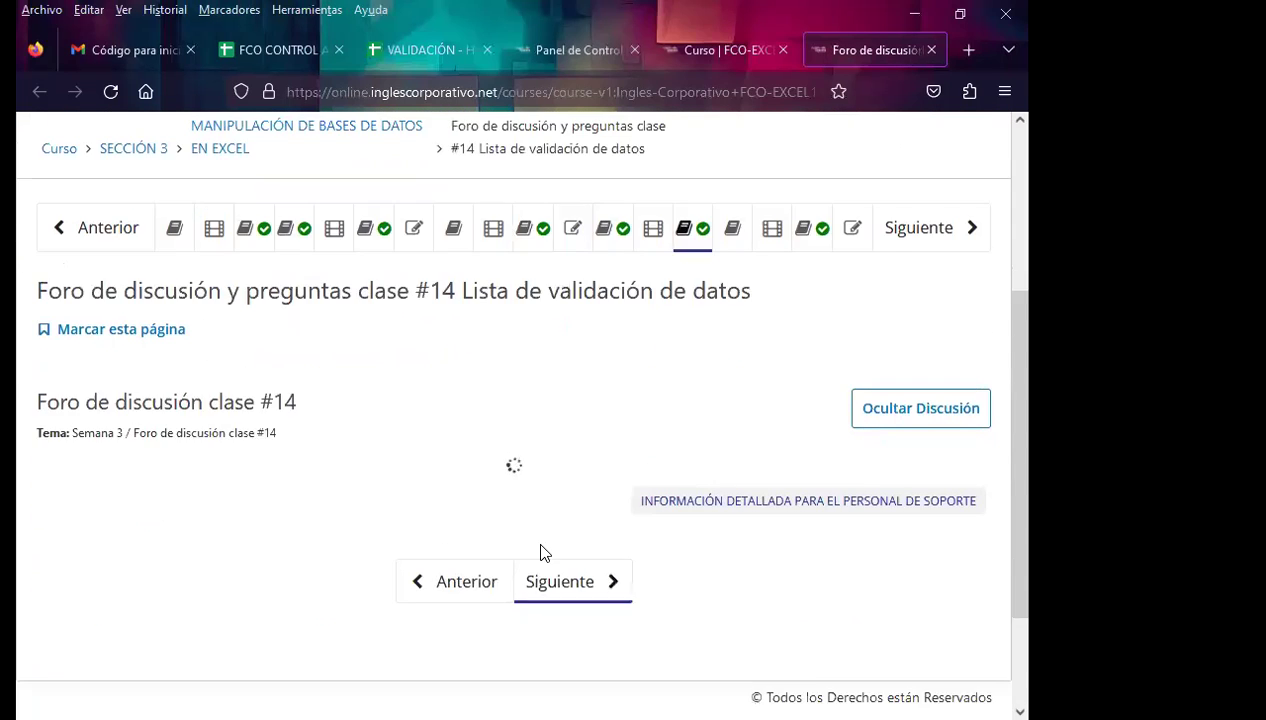
scroll(543, 540, "down", 2)
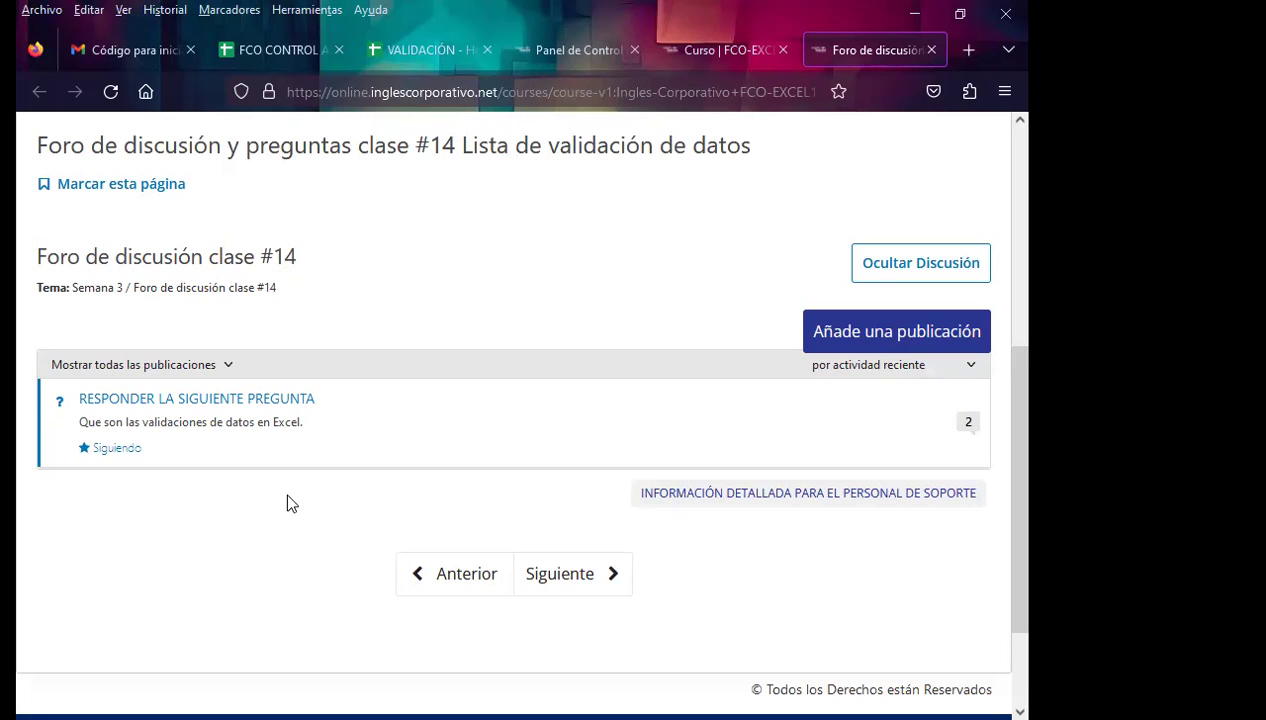
left_click(237, 420)
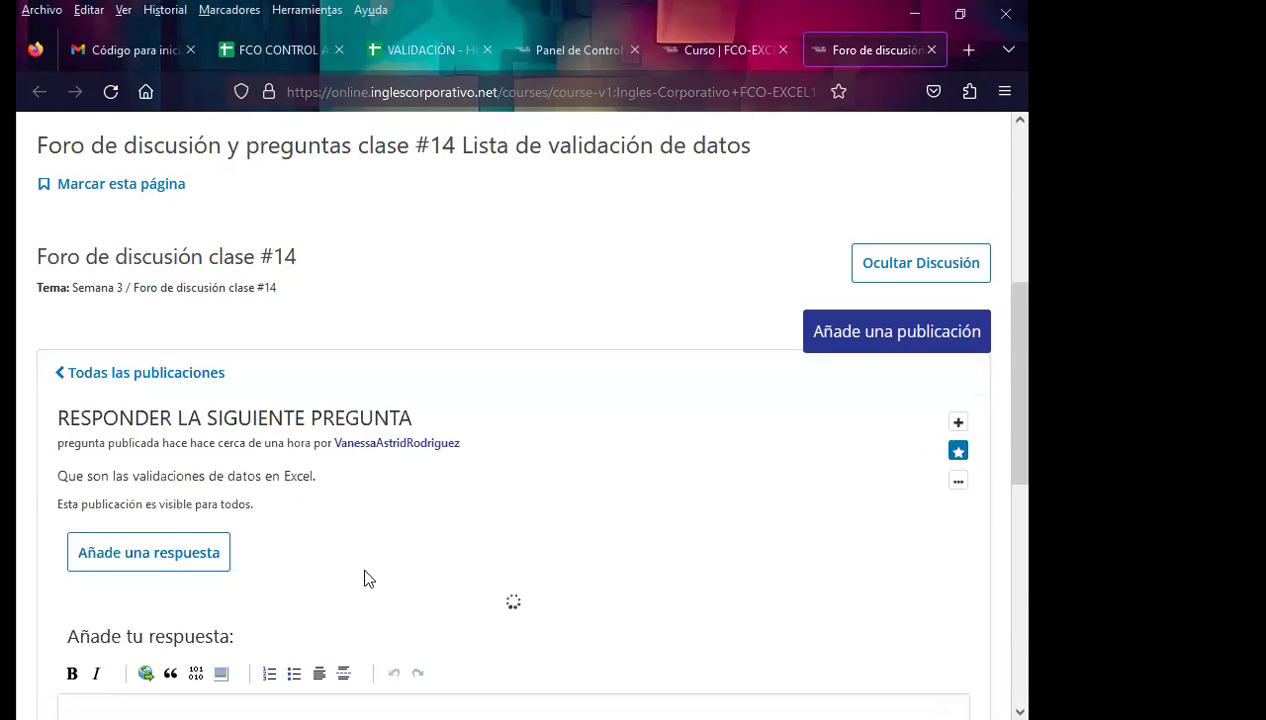
scroll(365, 579, "down", 3)
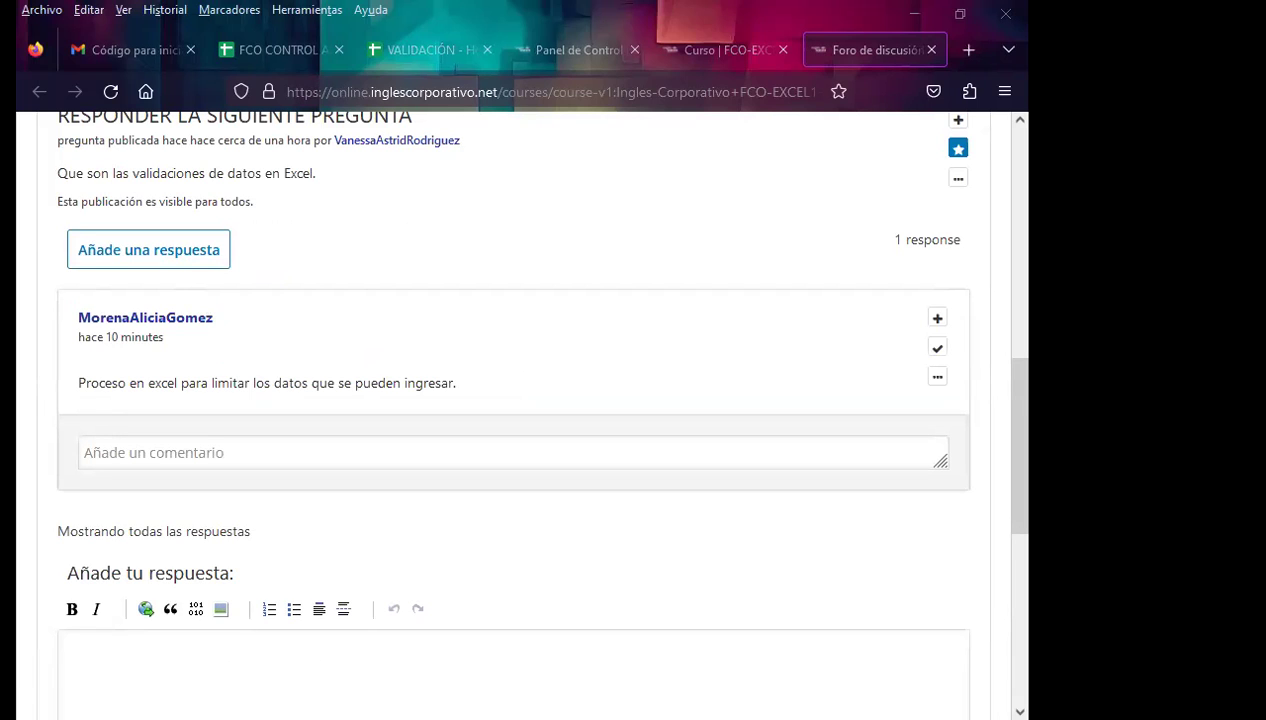
Step: Paste the thank-you reply as a comment, adding line breaks after 'Saludos.' and 'Gracias por su participación.'
left_click(116, 457)
type("Saludos. Gracias por su participación. Atentamente.  Inga. Vanessa Rodríguez.")
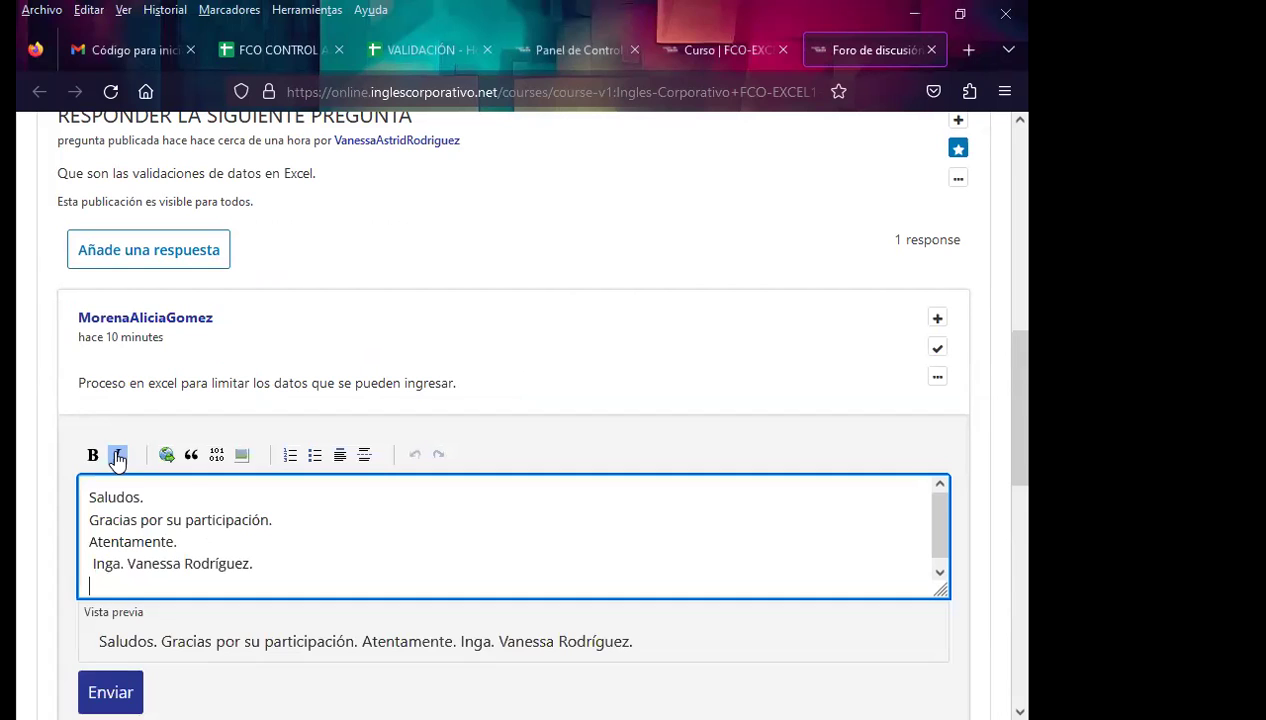
left_click(175, 492)
key("Return")
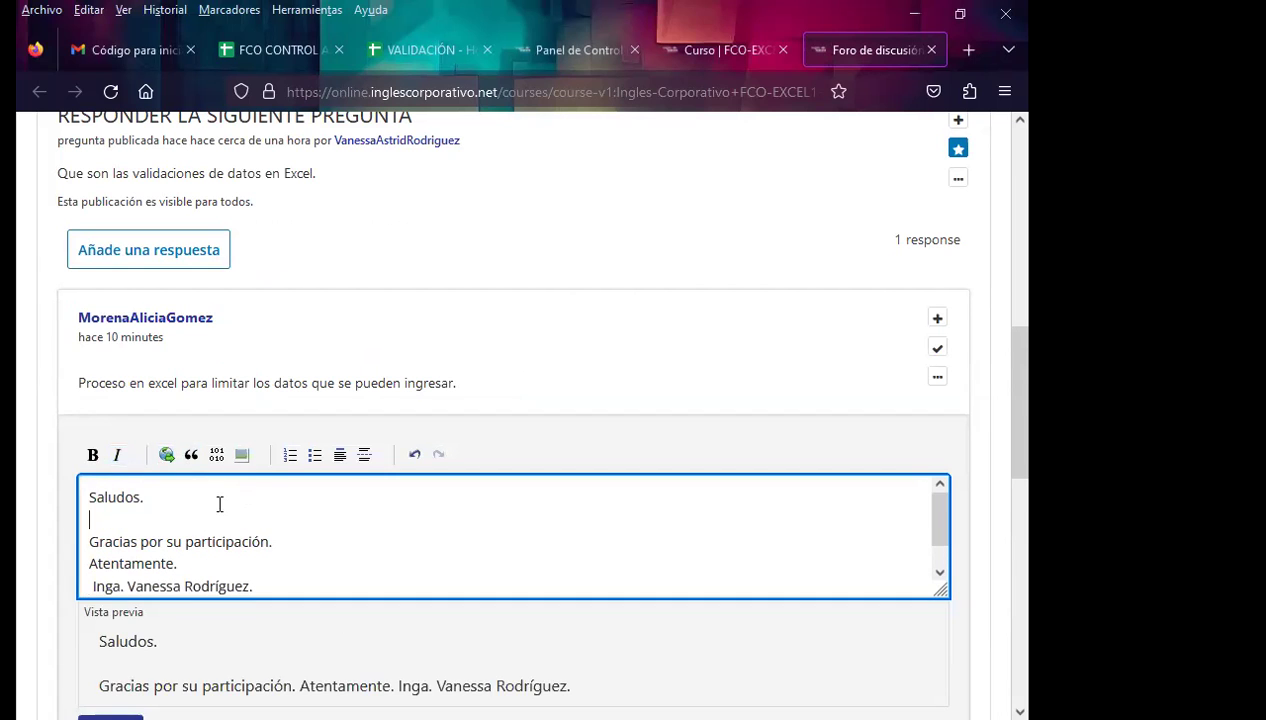
left_click(284, 543)
key("Return")
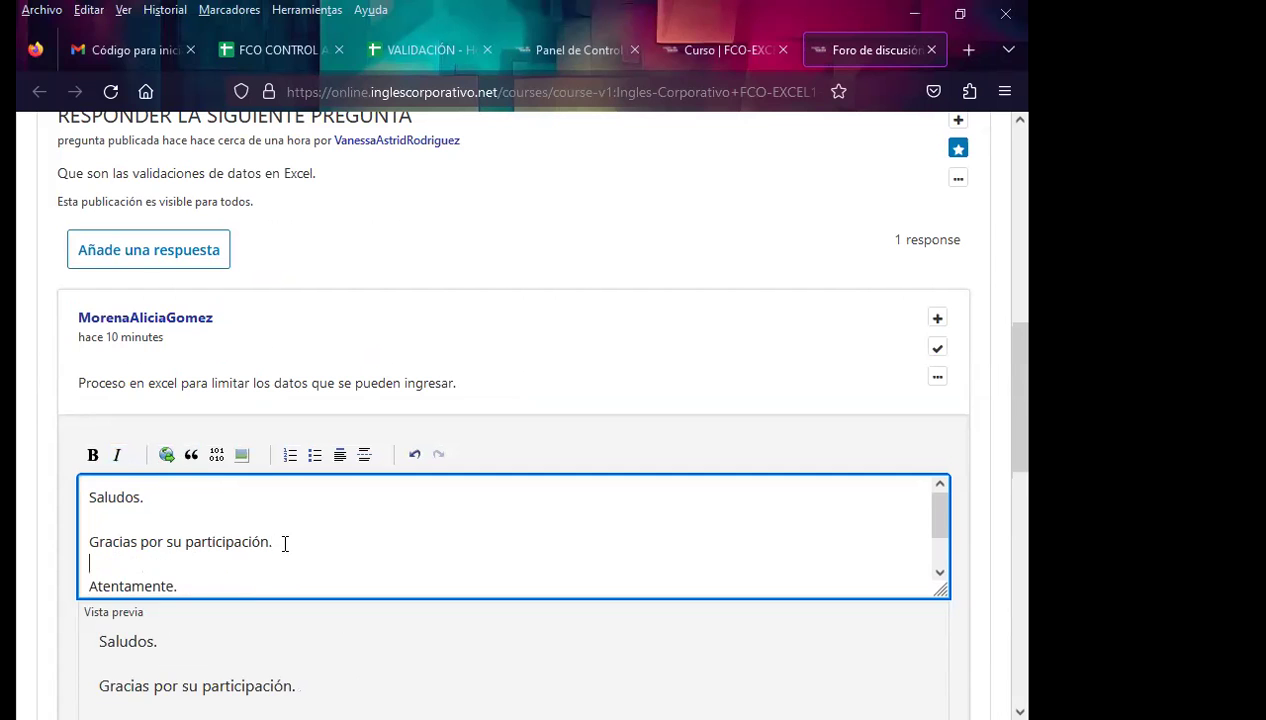
Step: Post the thank-you reply under the student's answer
scroll(209, 525, "down", 1)
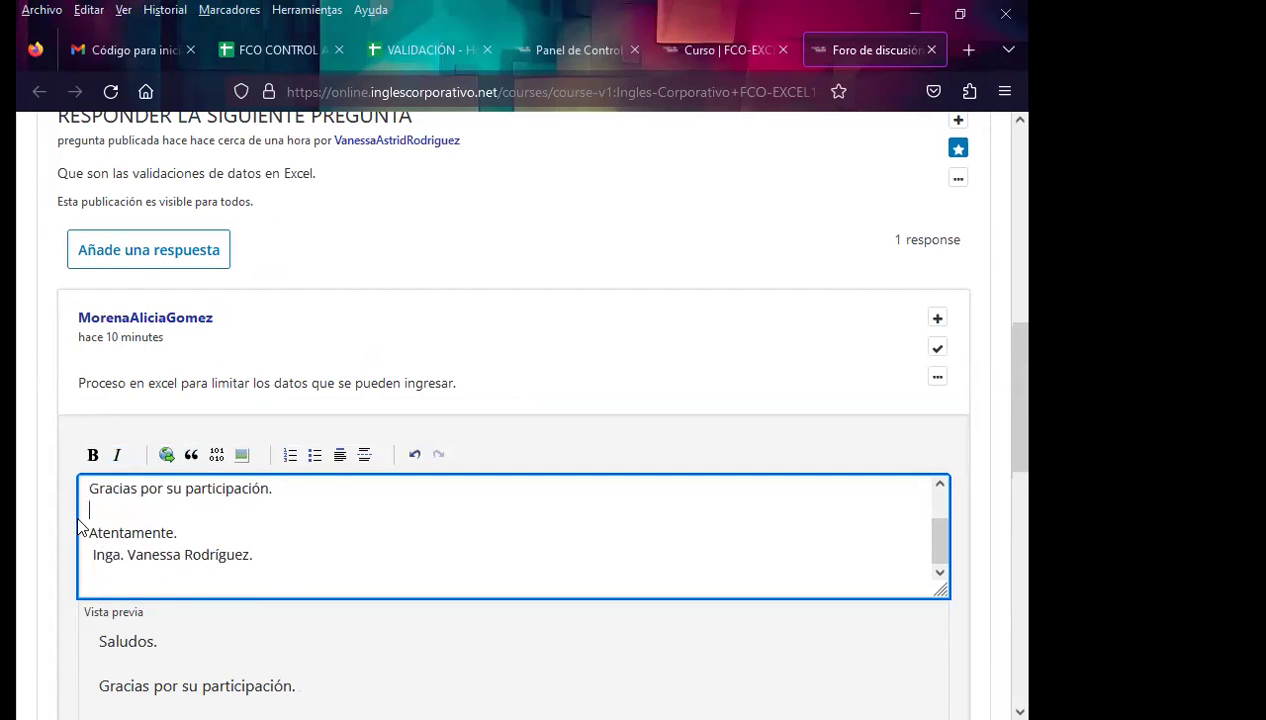
scroll(141, 644, "up", 3)
scroll(565, 528, "down", 3)
scroll(97, 553, "up", 1)
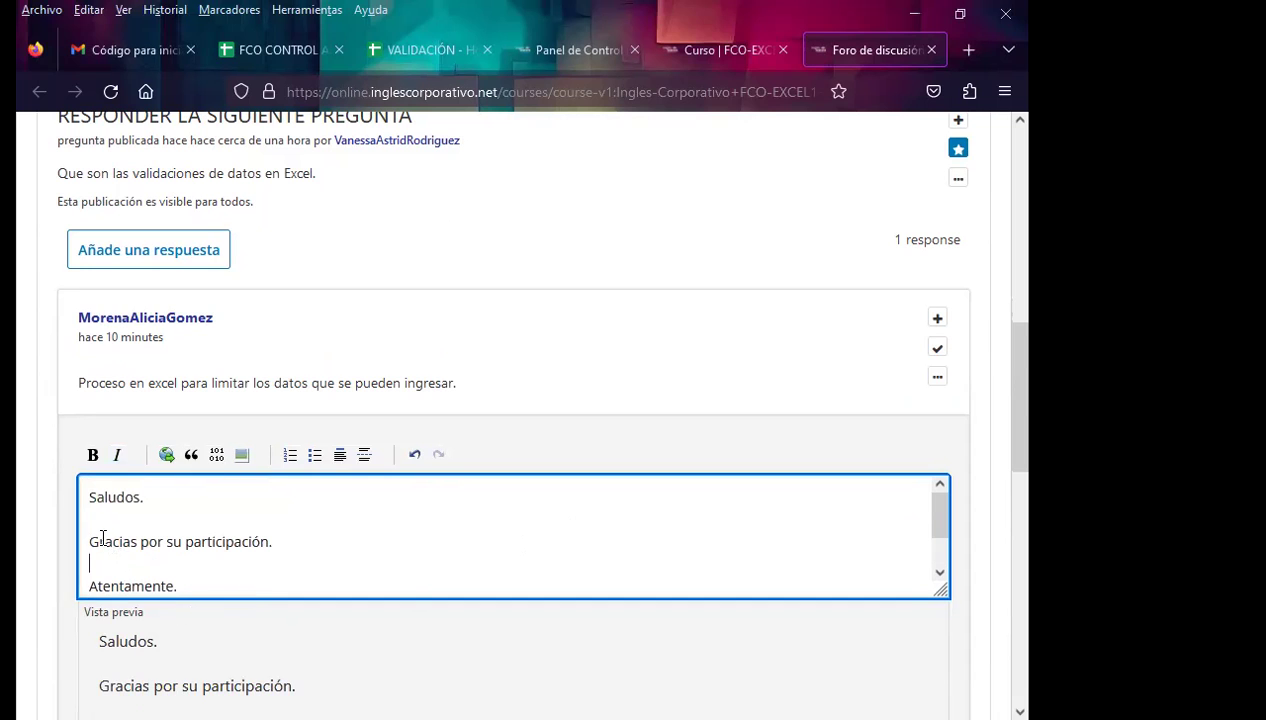
left_click_drag(90, 494, 307, 589)
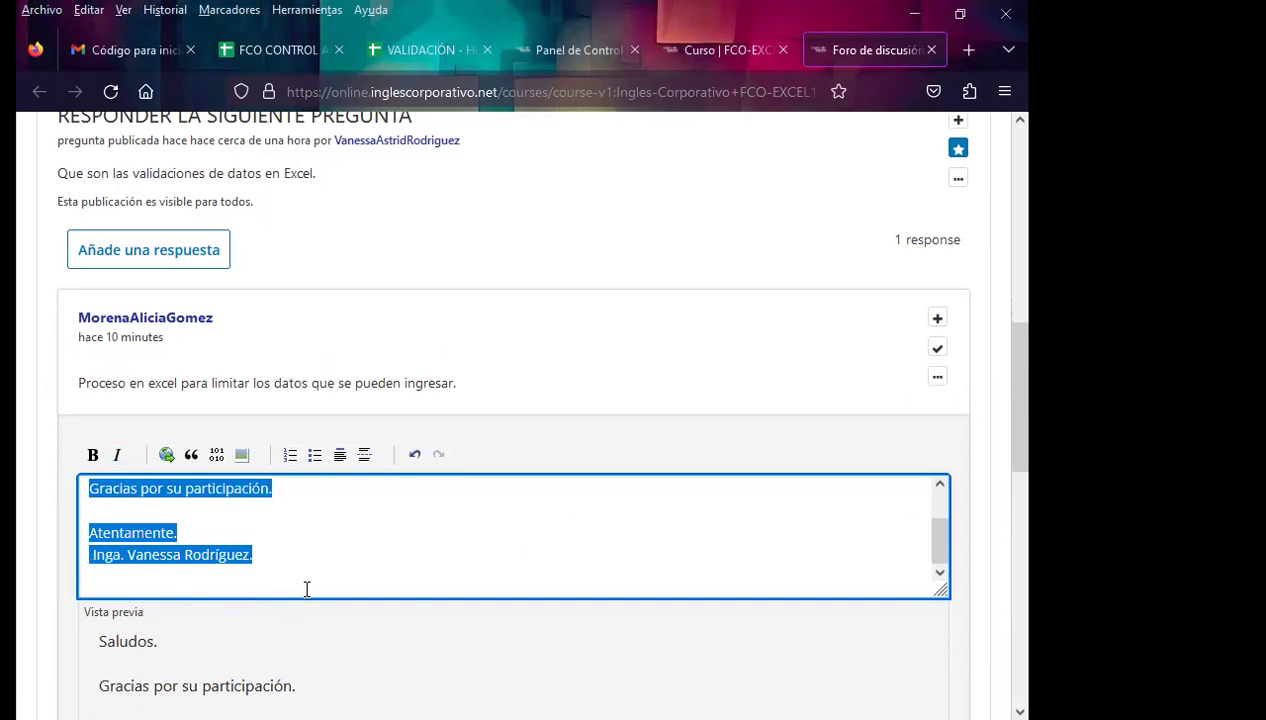
scroll(300, 585, "down", 4)
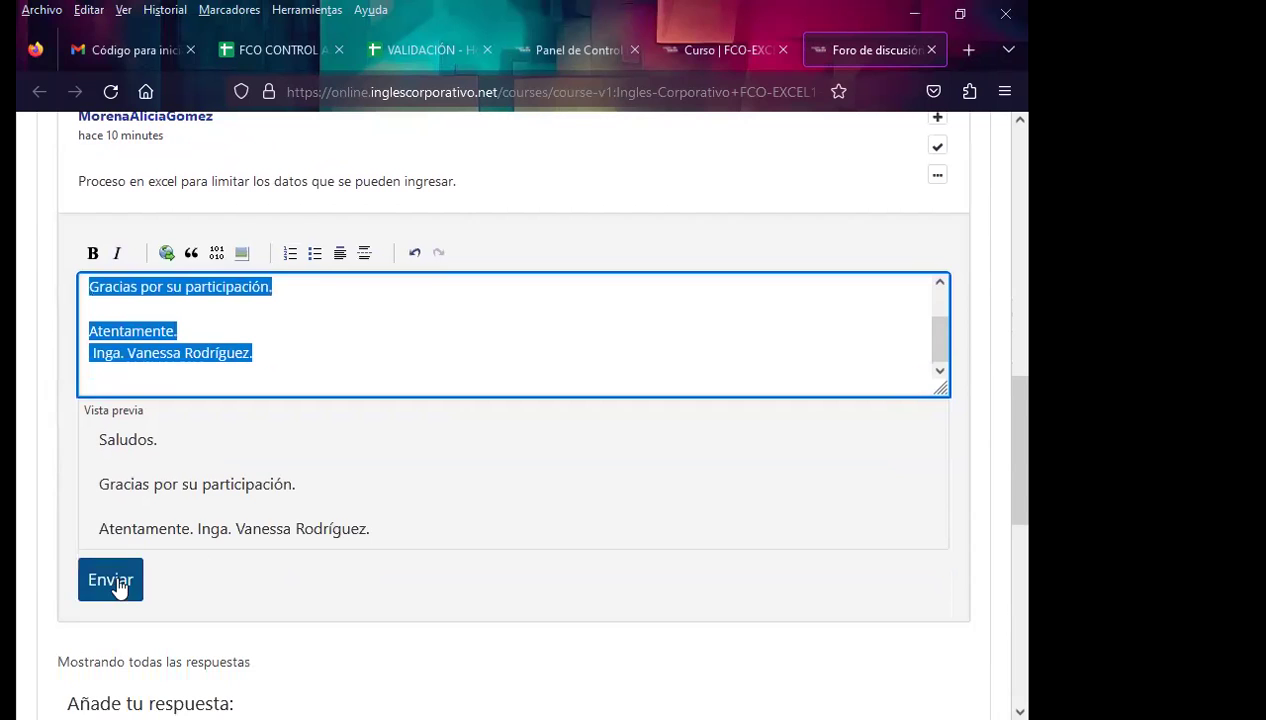
left_click(112, 581)
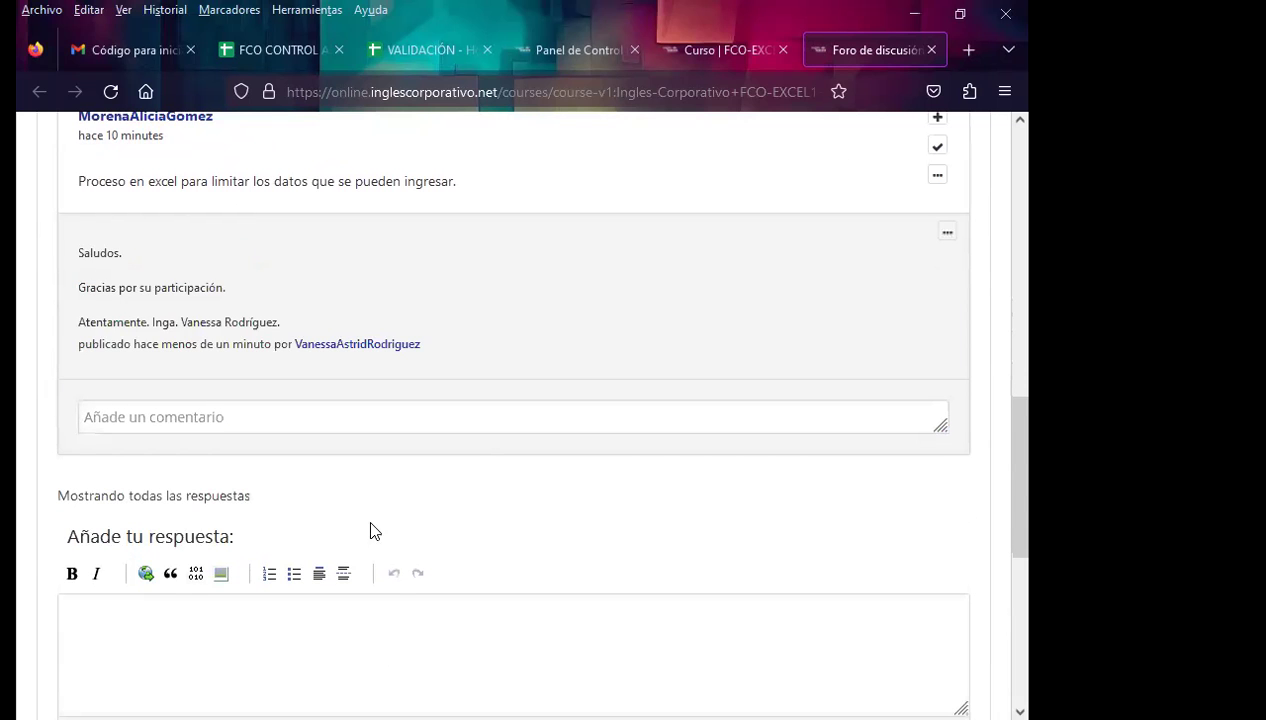
Step: Reload the Class #14 forum to see the thread's updated post count
scroll(370, 528, "down", 4)
scroll(395, 570, "up", 4)
scroll(616, 560, "up", 2)
scroll(616, 558, "up", 3)
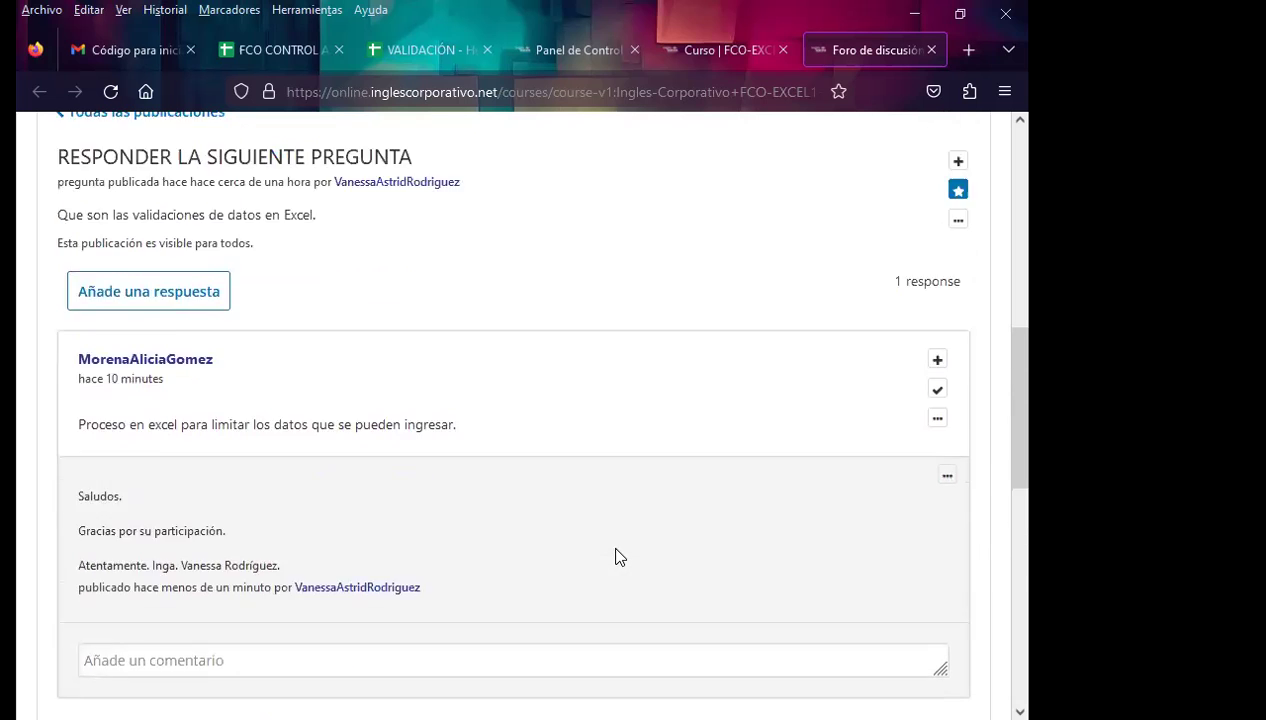
scroll(616, 556, "up", 5)
key("F5")
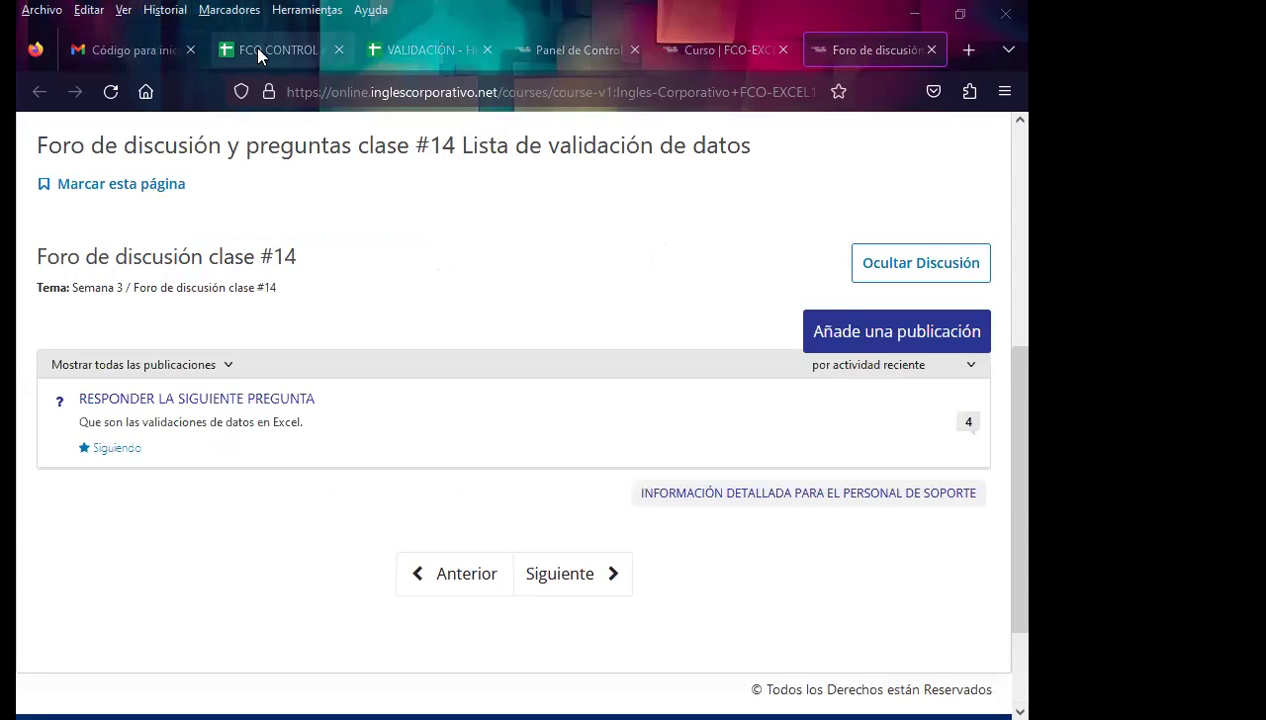
Step: Change cell AY15 in the JUEVES 01 attendance column from 0 to 1
left_click(257, 55)
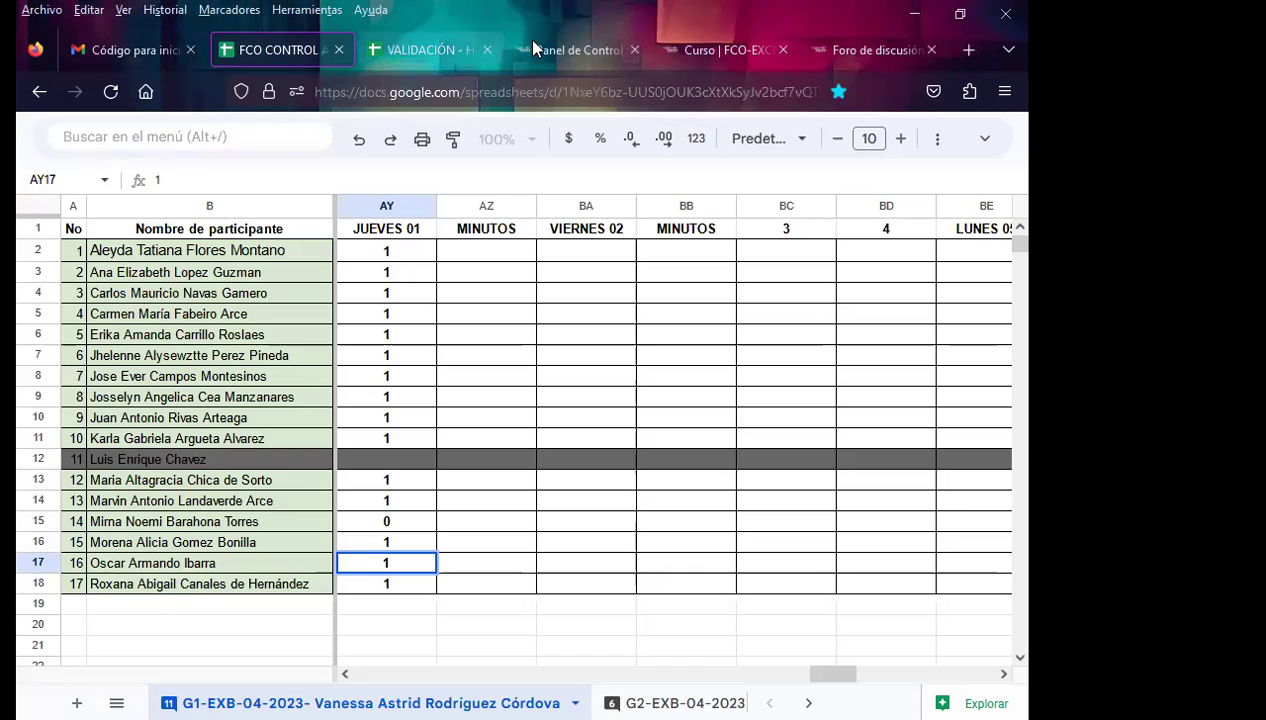
left_click(872, 52)
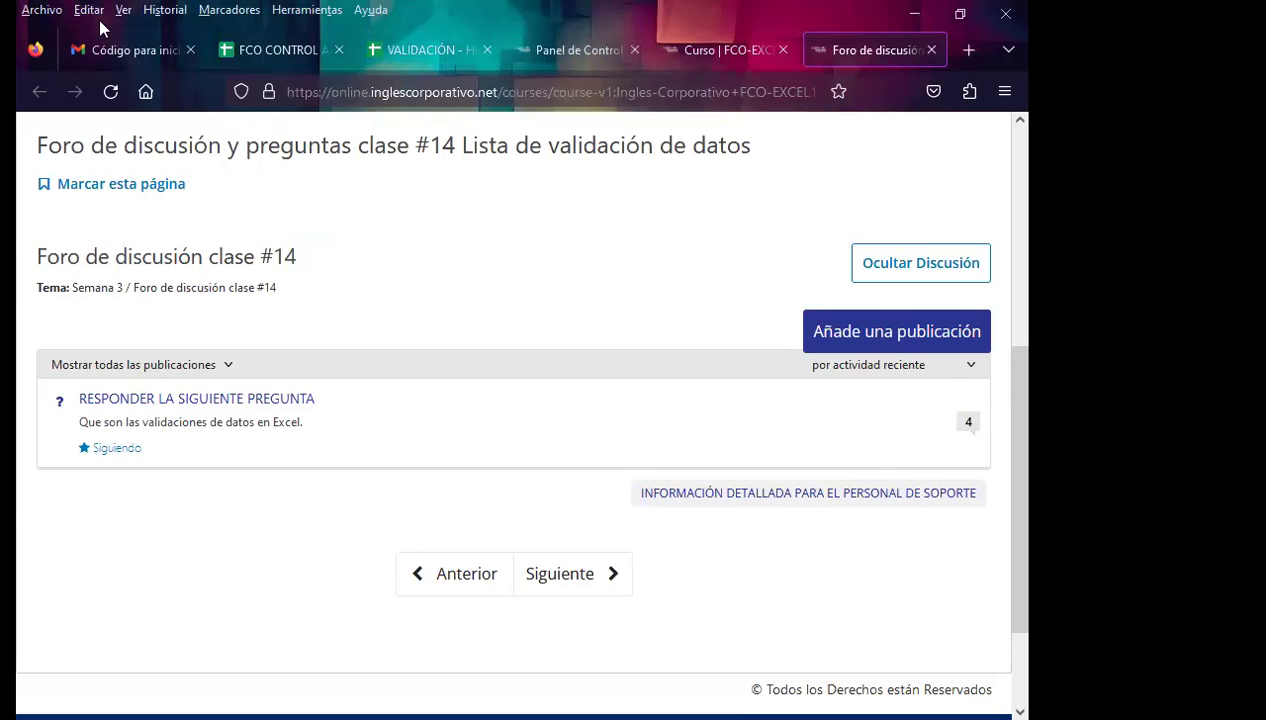
left_click(262, 45)
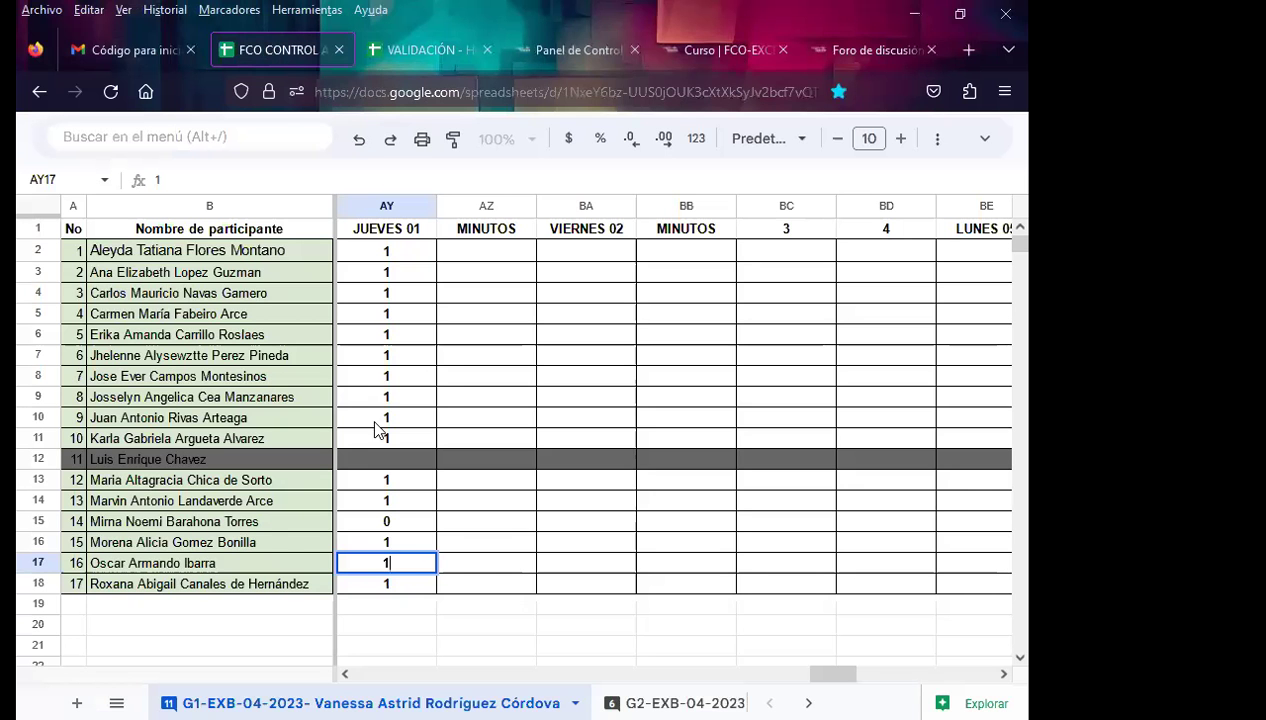
left_click(410, 518)
type("1")
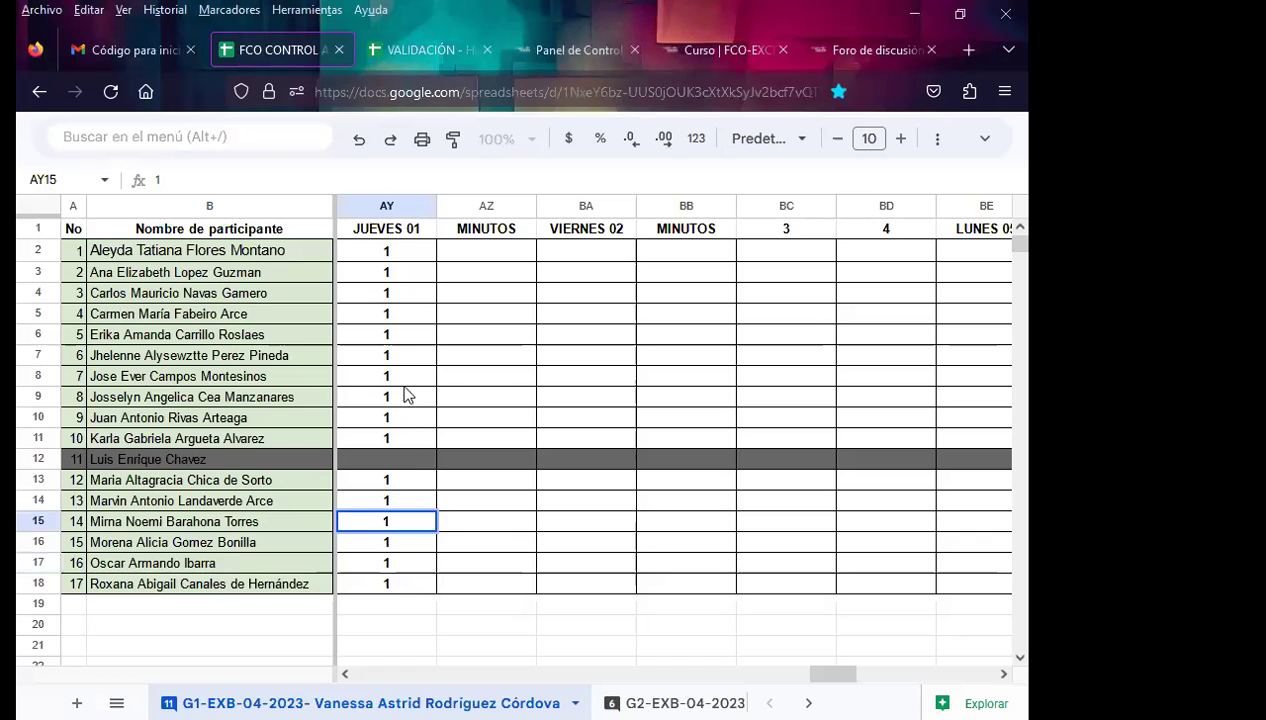
left_click(399, 380)
left_click(877, 54)
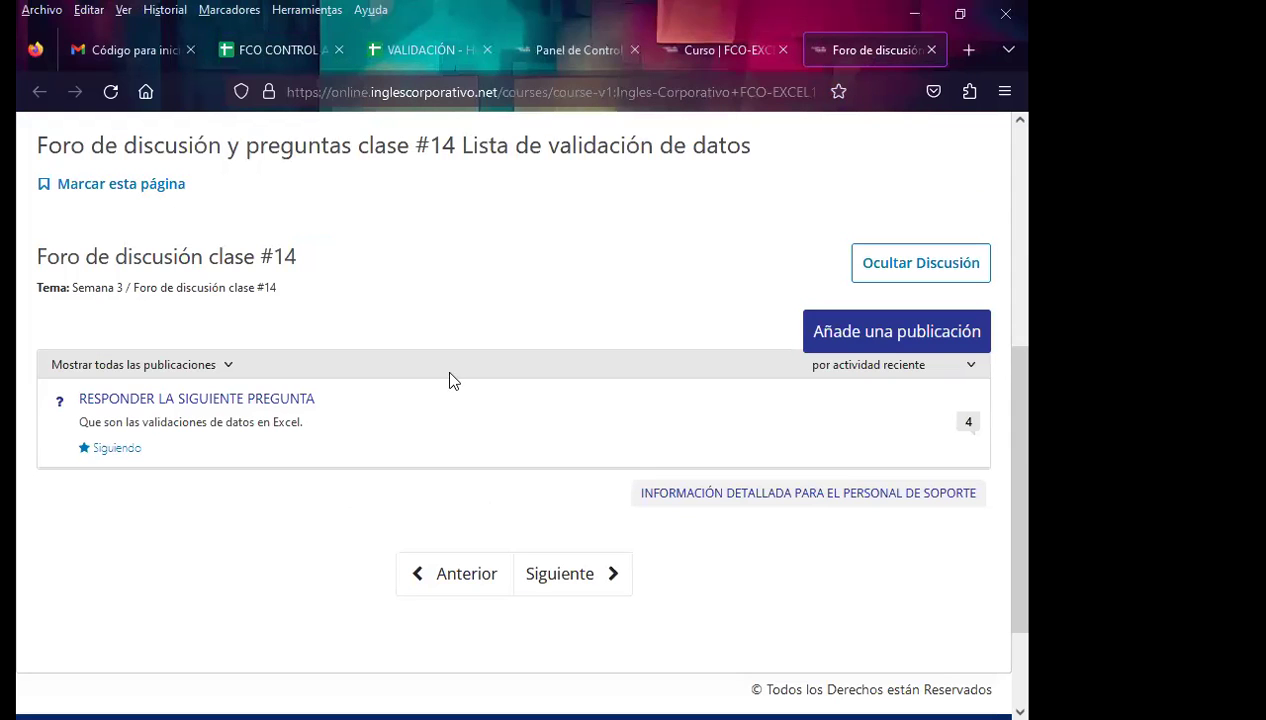
left_click_drag(339, 478, 985, 494)
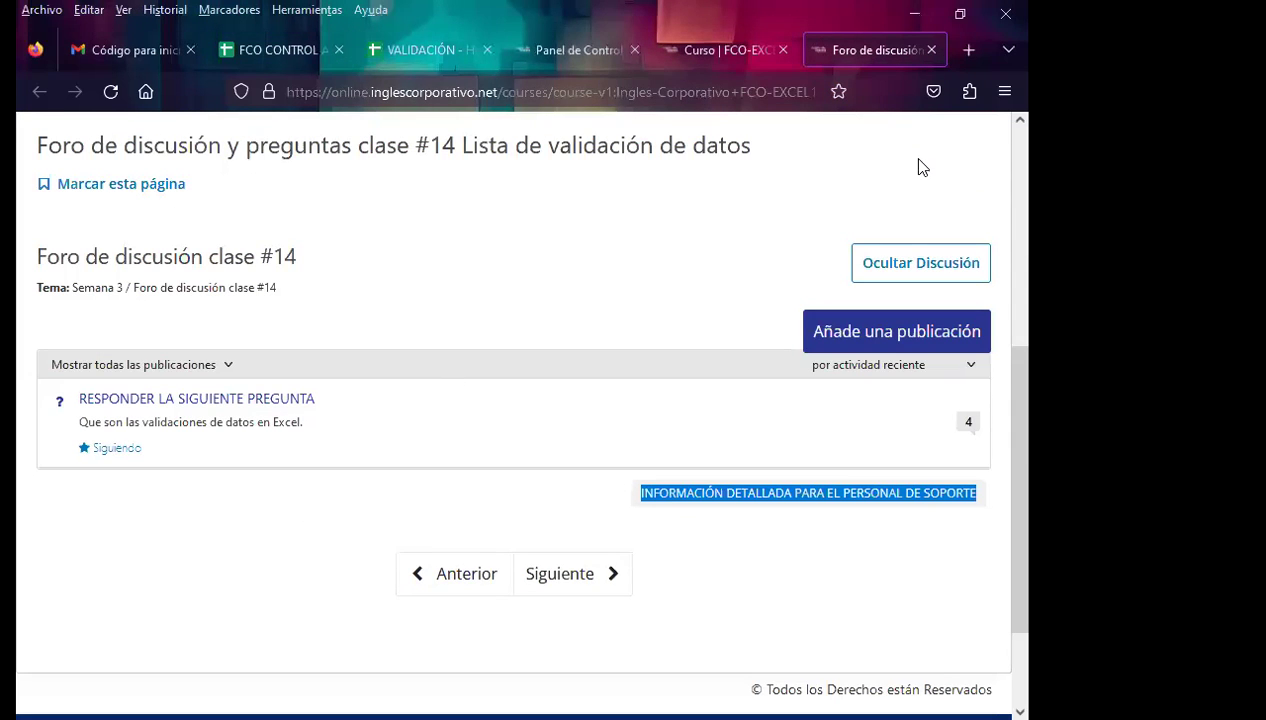
Step: Post a pasted thank-you comment under the second answer in the data-validation thread
left_click(283, 439)
left_click(562, 505)
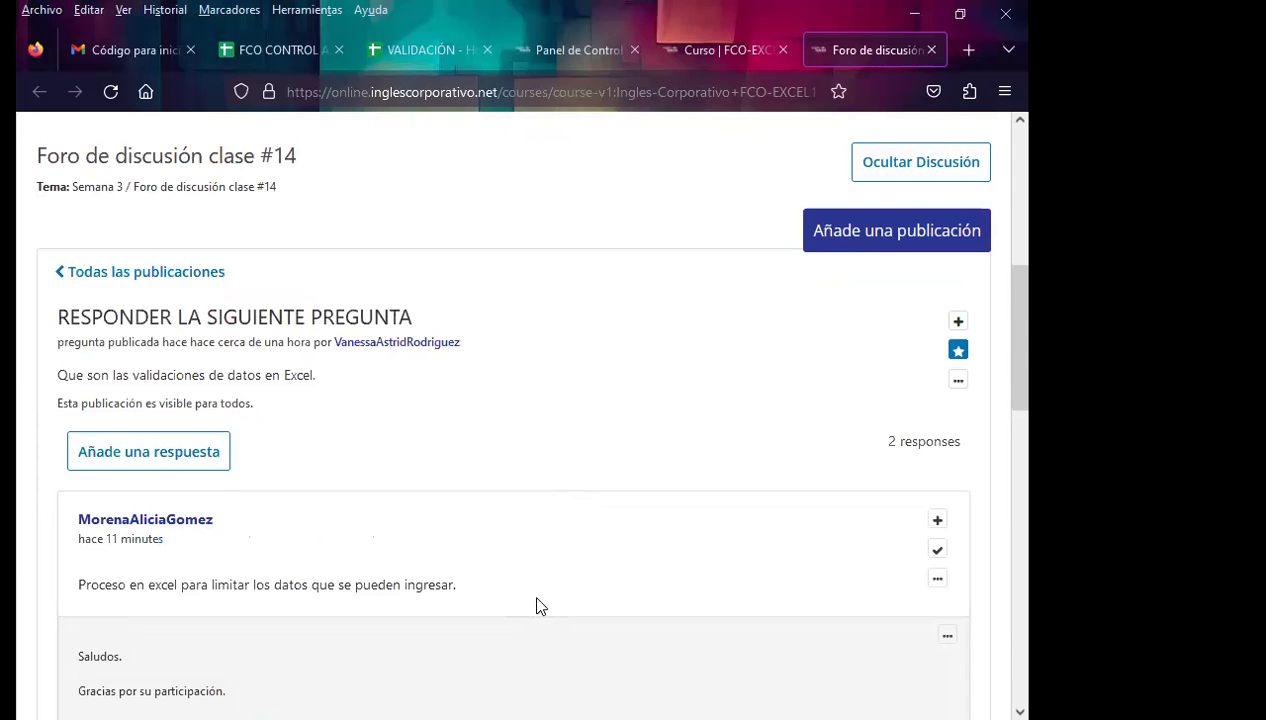
scroll(540, 605, "down", 2)
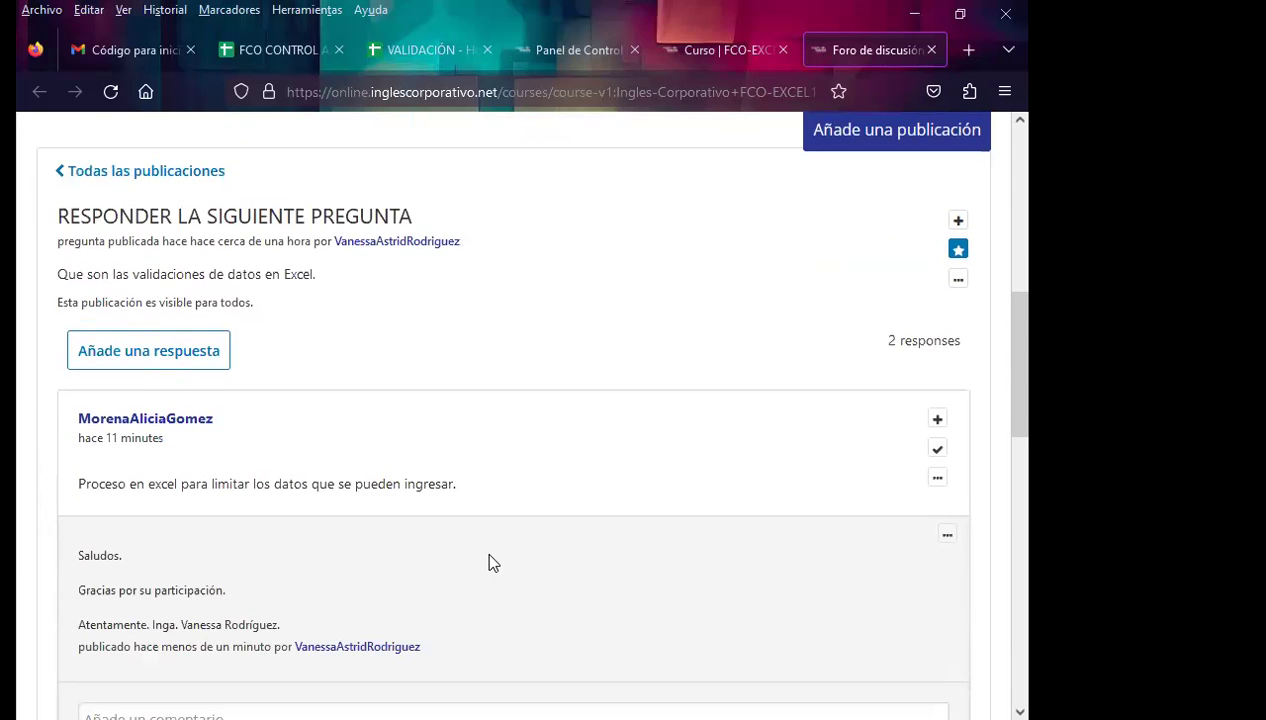
scroll(488, 563, "down", 4)
scroll(488, 563, "down", 4)
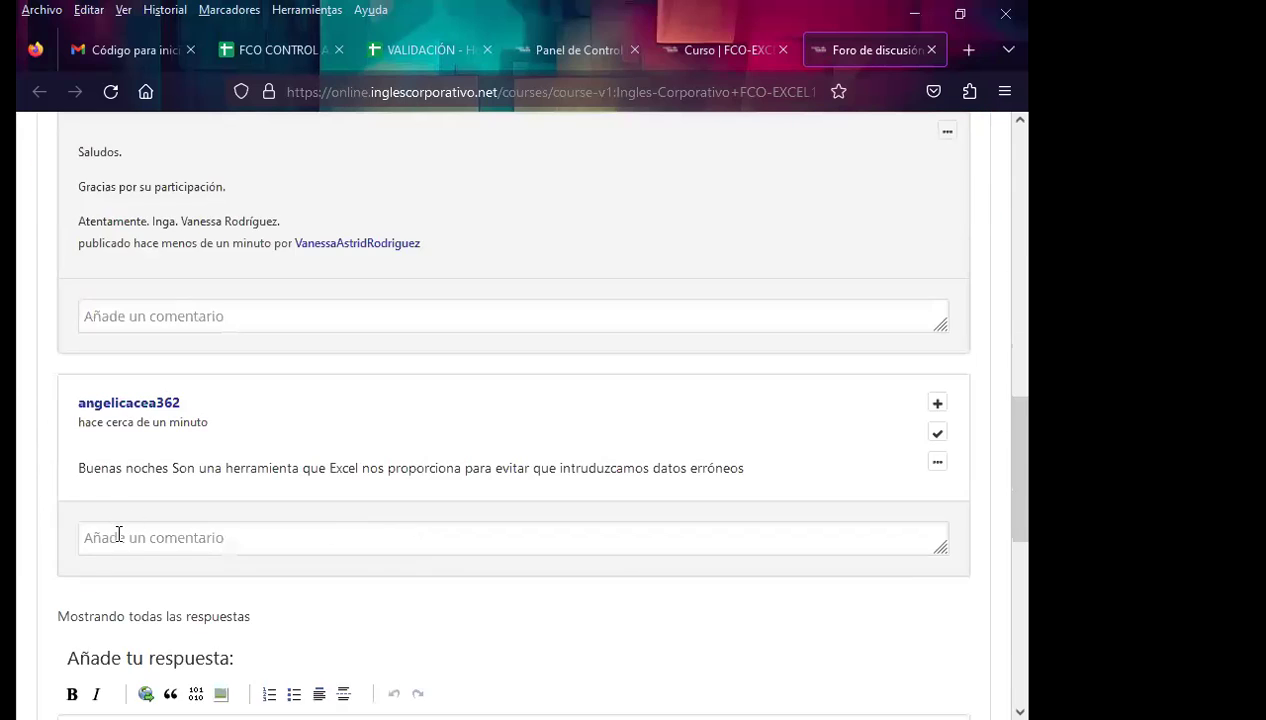
left_click(118, 535)
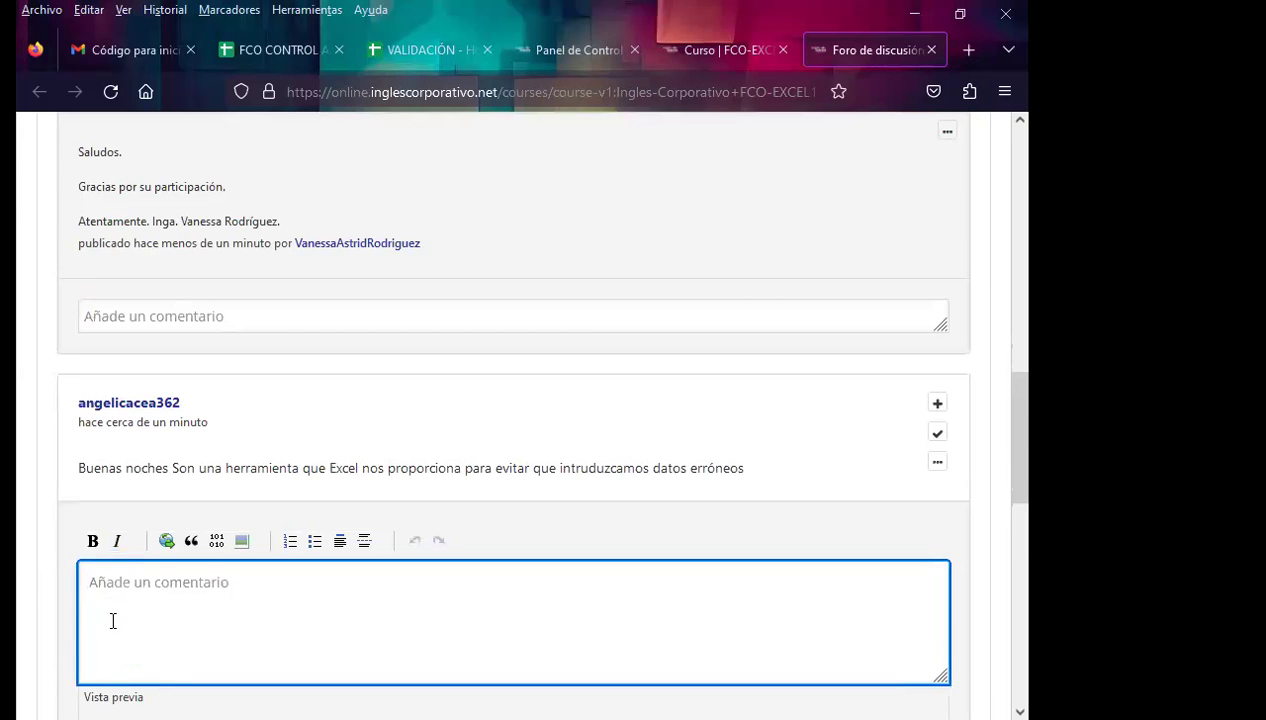
key("ctrl+v")
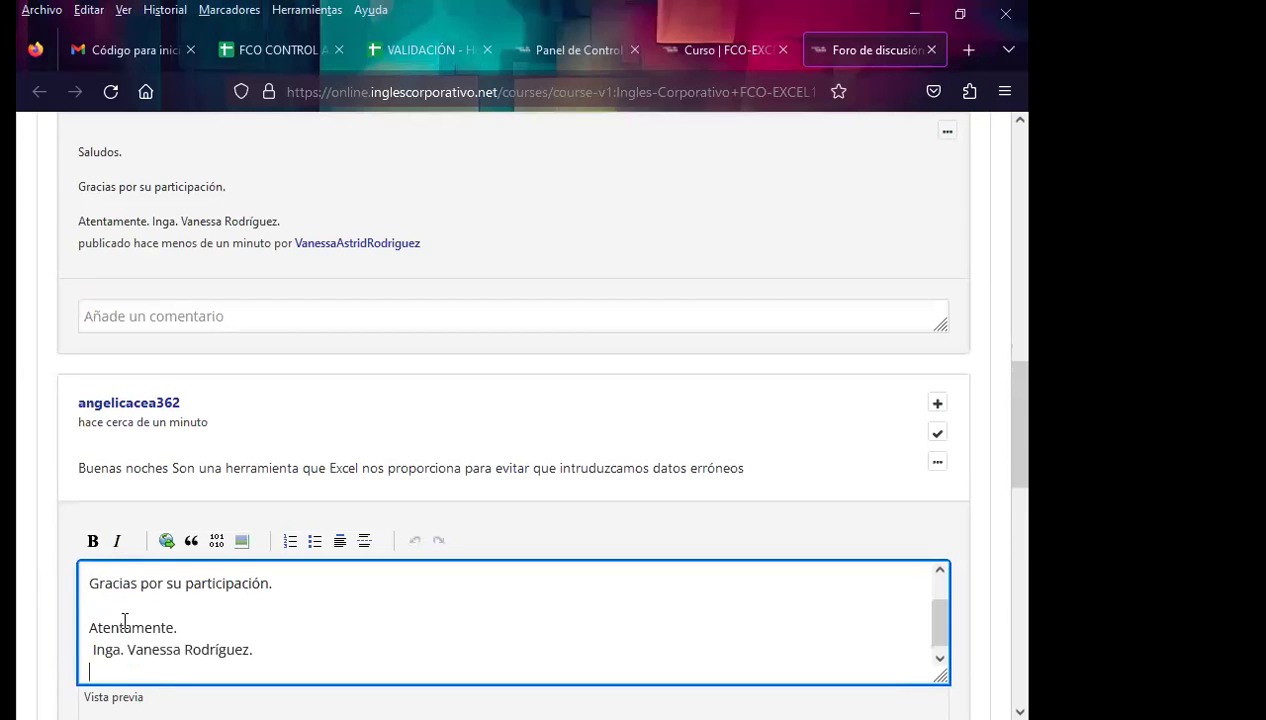
scroll(124, 621, "down", 3)
left_click(114, 558)
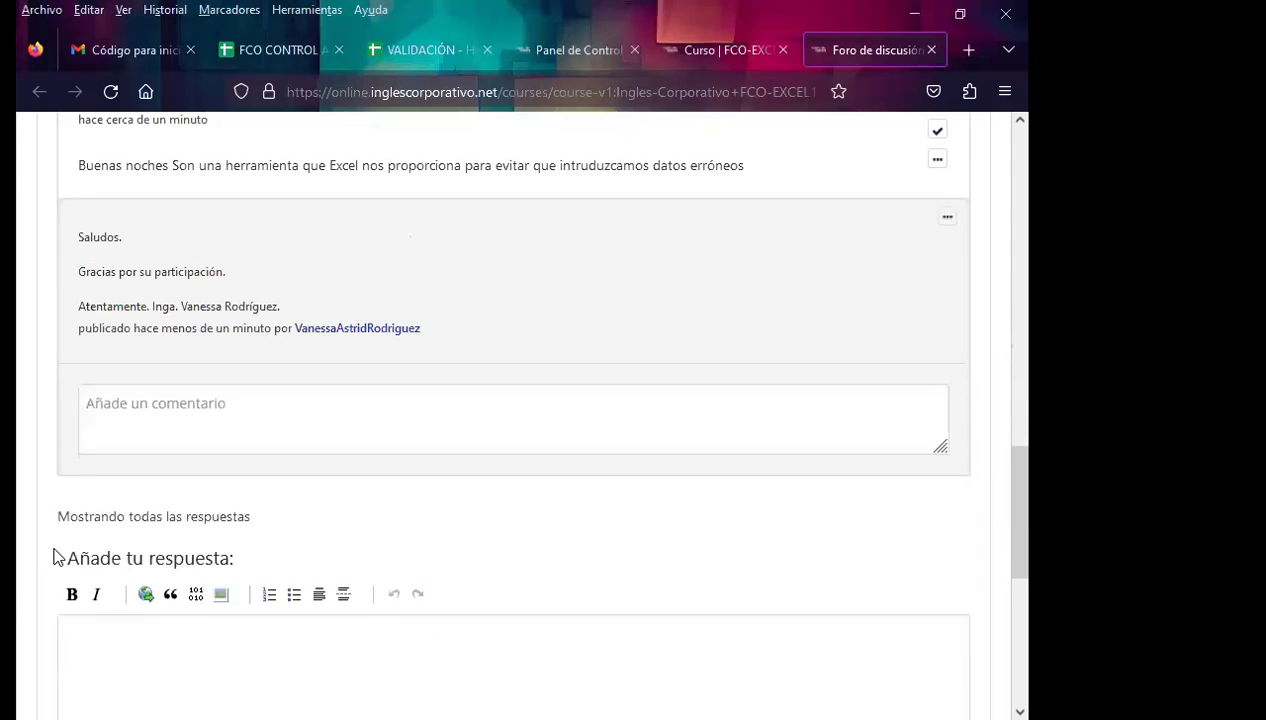
Step: Review the thread and reload the forum to check for newer answers
scroll(62, 536, "down", 1)
scroll(70, 540, "up", 3)
scroll(67, 540, "up", 1)
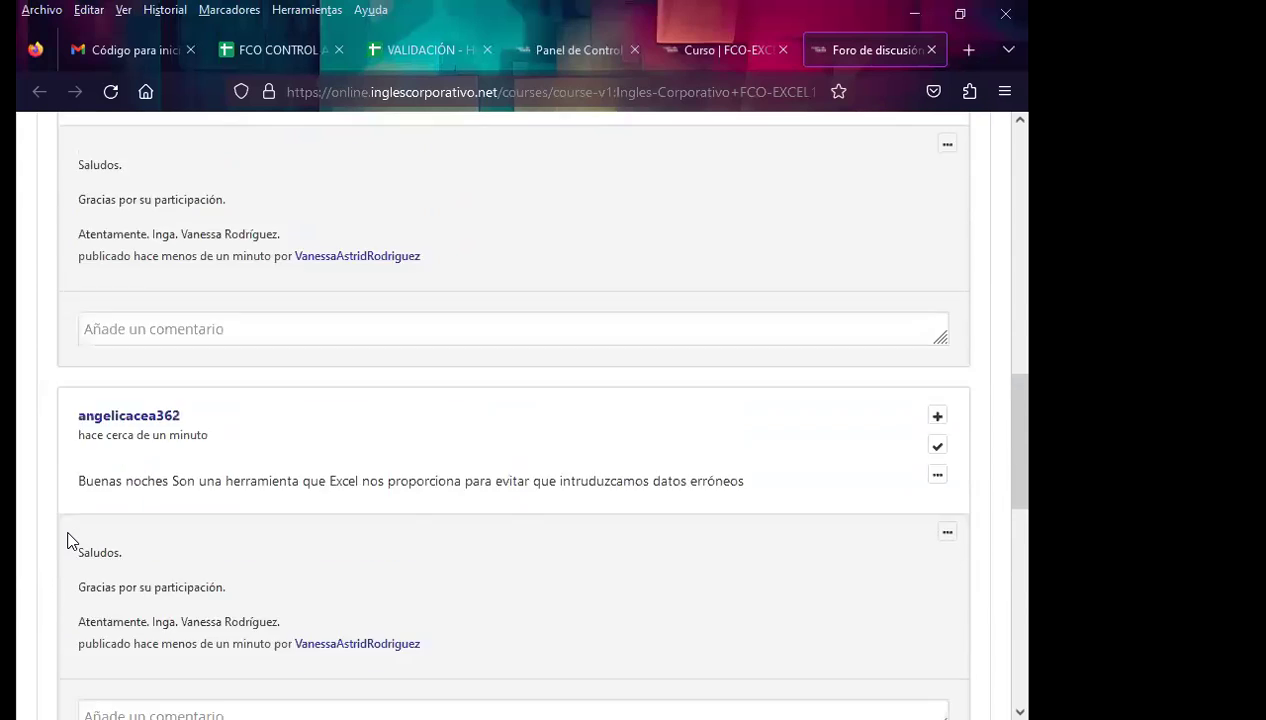
scroll(67, 540, "up", 1)
scroll(67, 540, "up", 2)
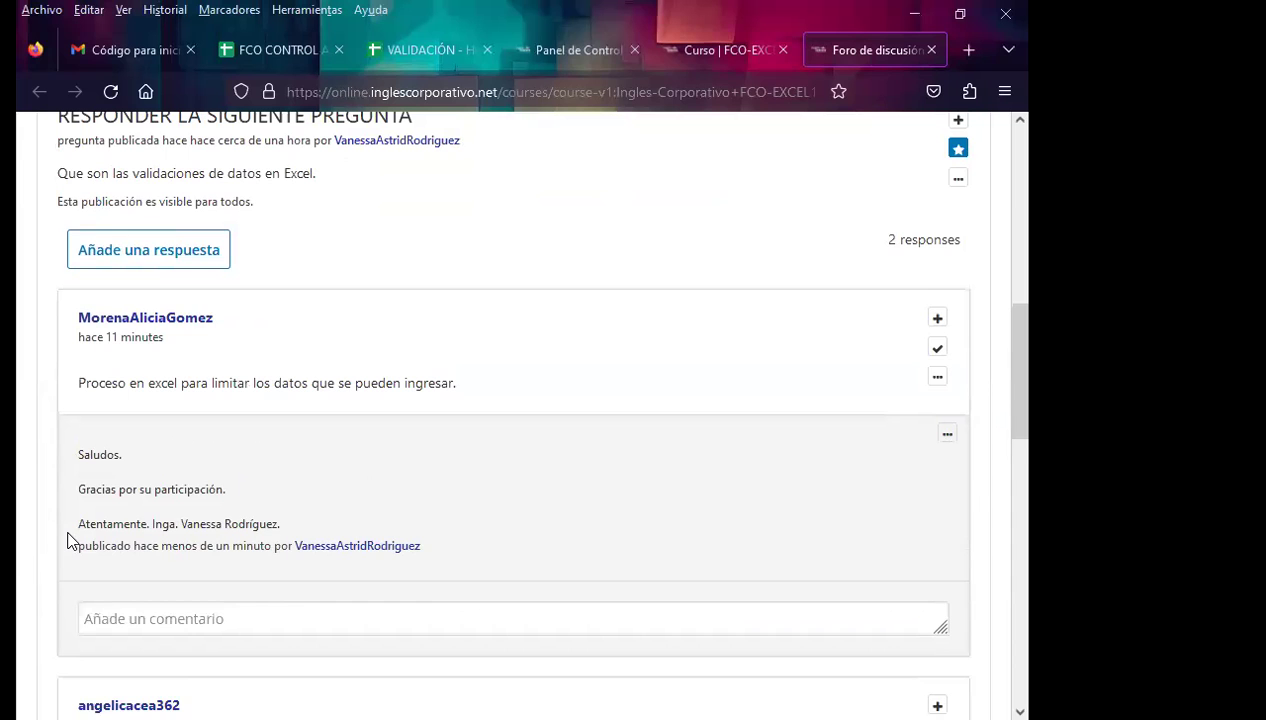
scroll(70, 530, "up", 3)
scroll(90, 525, "up", 1)
scroll(548, 565, "down", 2)
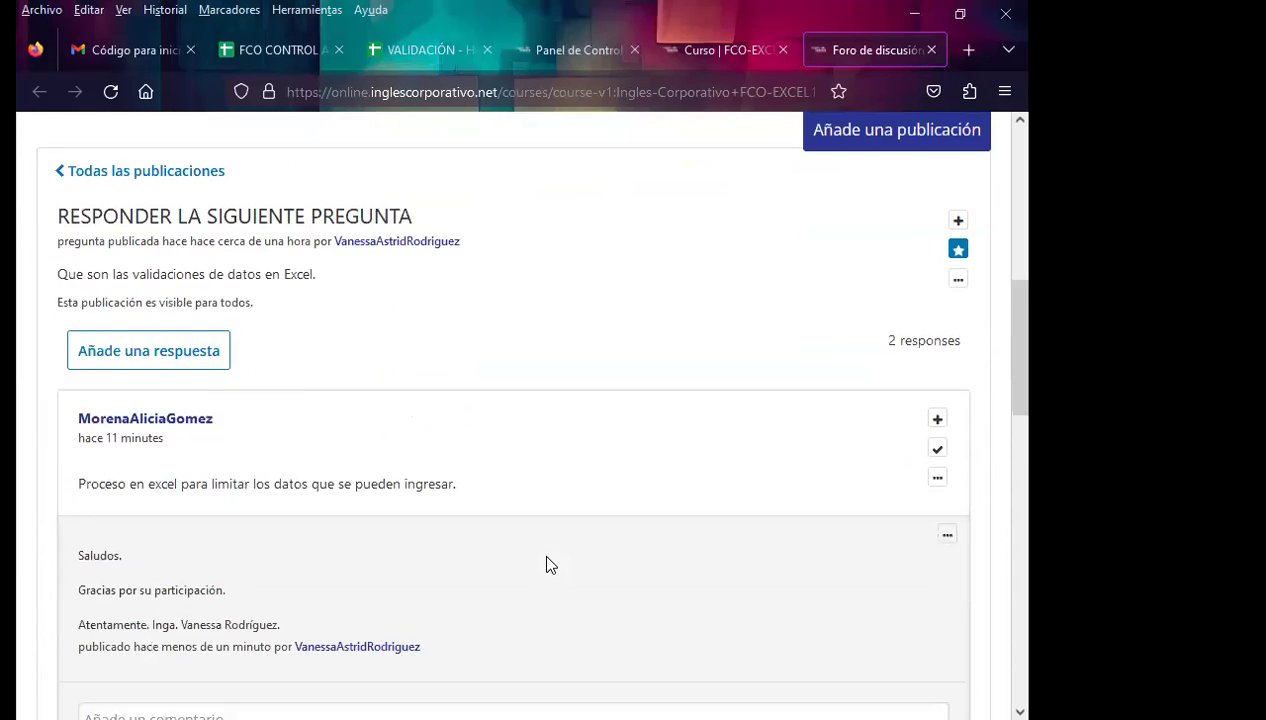
scroll(548, 565, "down", 2)
scroll(548, 565, "down", 2)
scroll(548, 565, "down", 1)
scroll(548, 565, "down", 2)
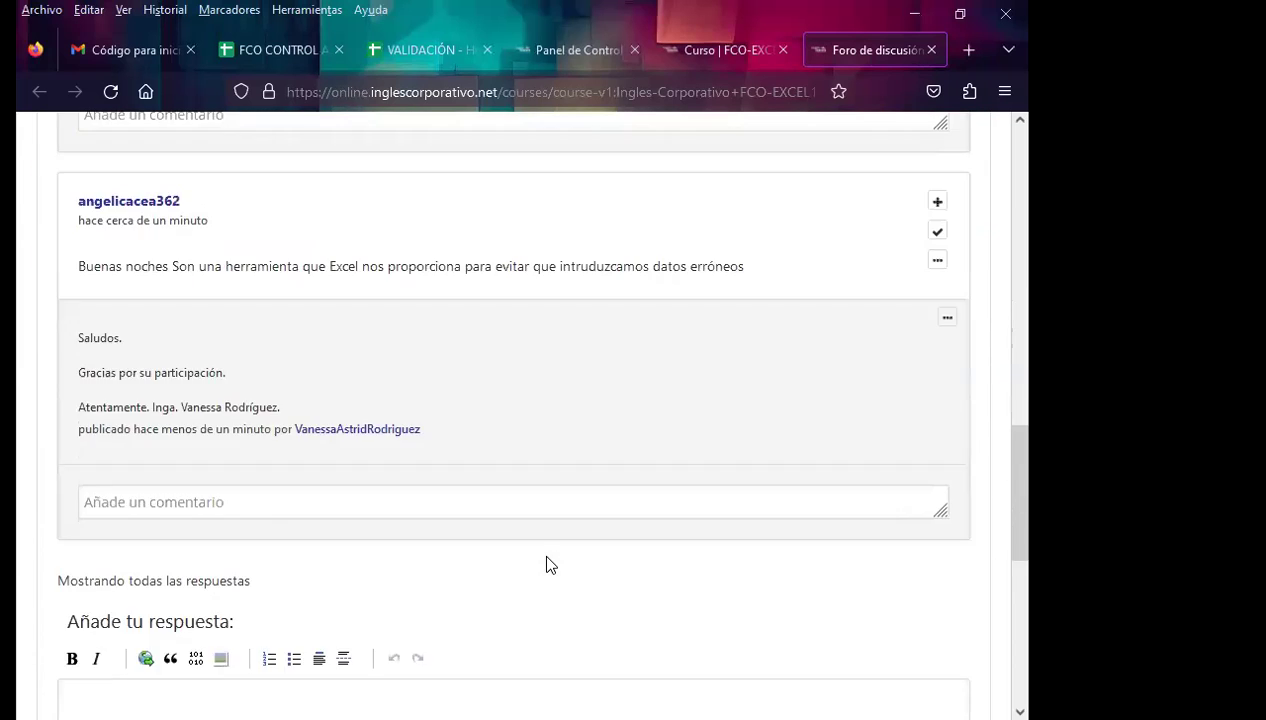
key("F5")
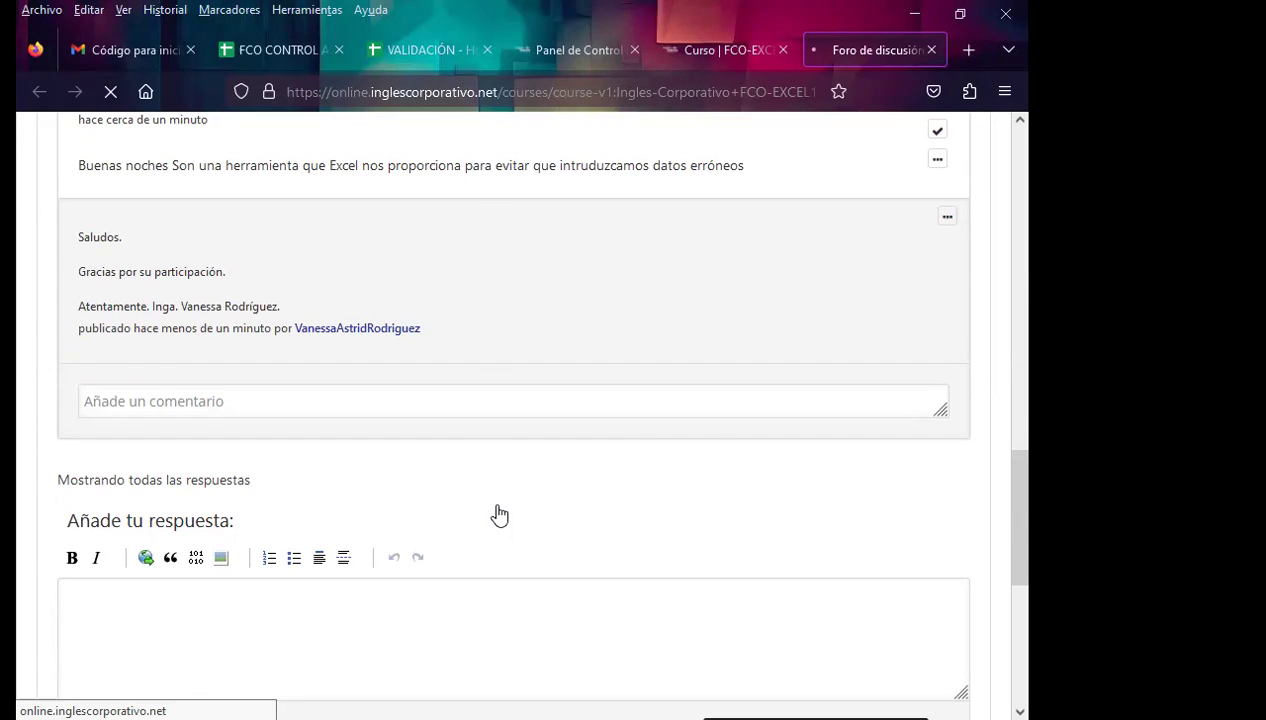
scroll(730, 499, "down", 2)
scroll(730, 499, "down", 3)
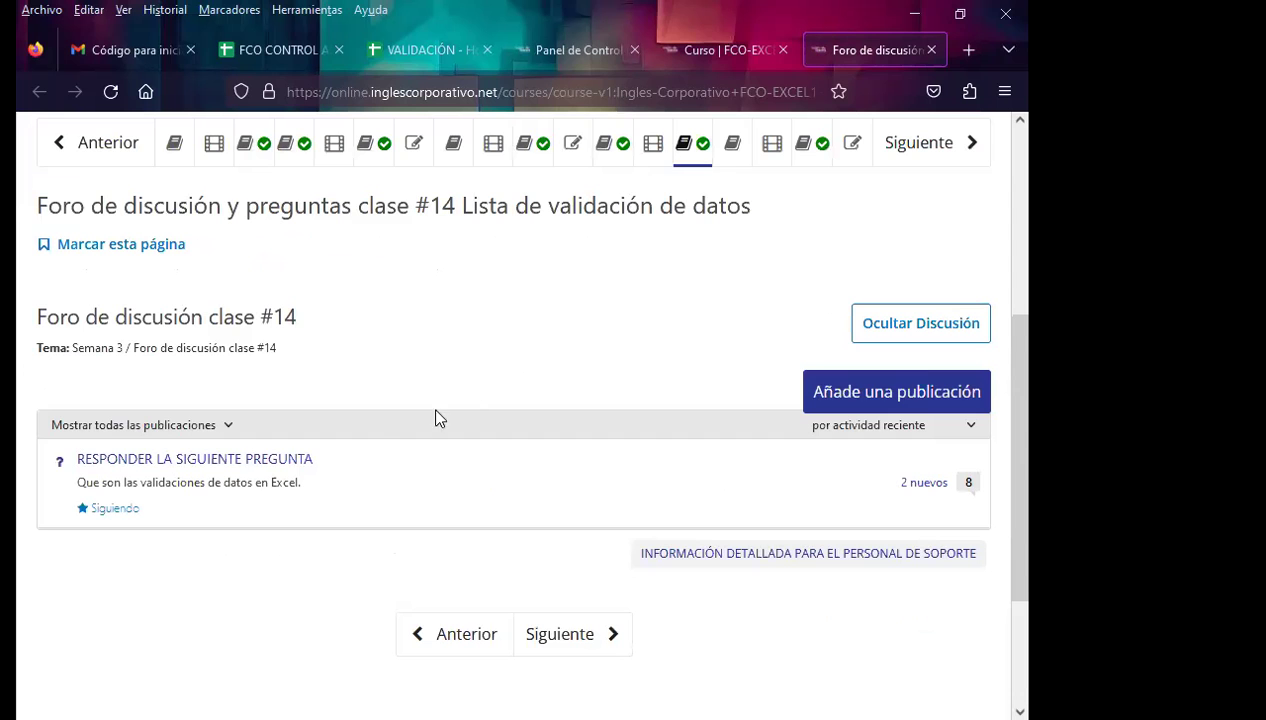
Step: Reopen the thread and post a thank-you comment under the next student answer
left_click(238, 460)
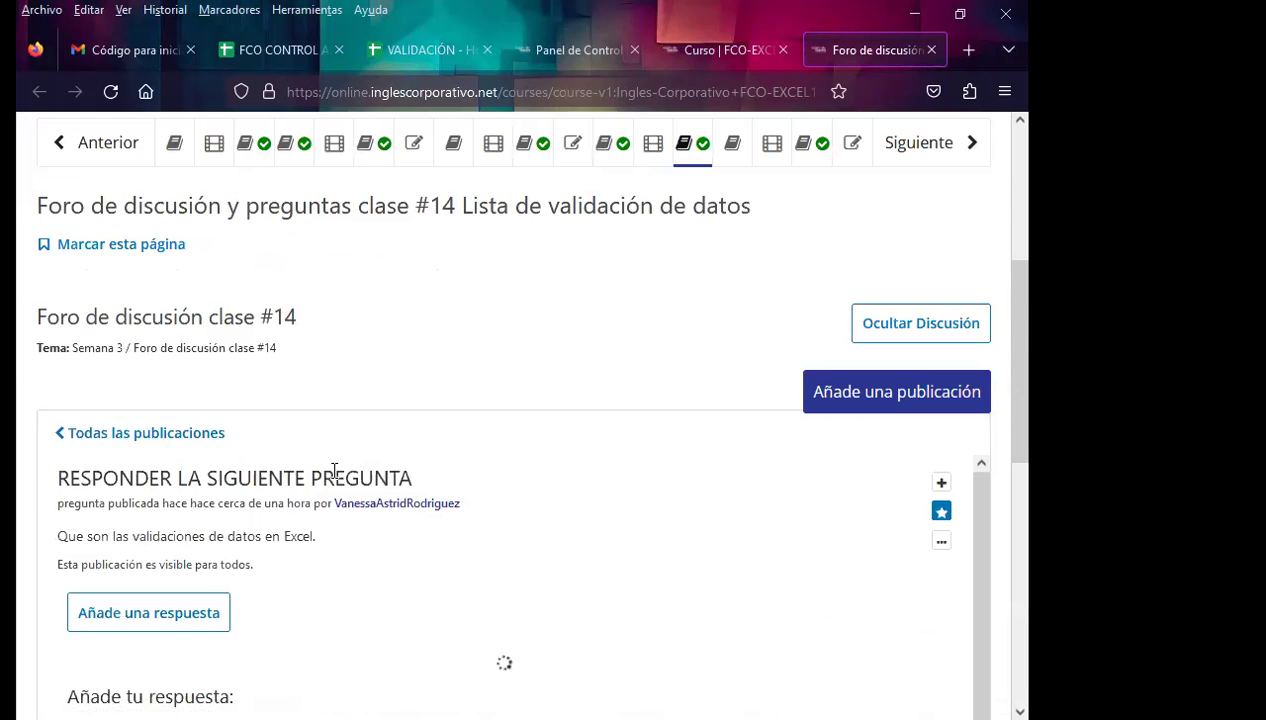
scroll(404, 509, "down", 5)
scroll(370, 537, "down", 2)
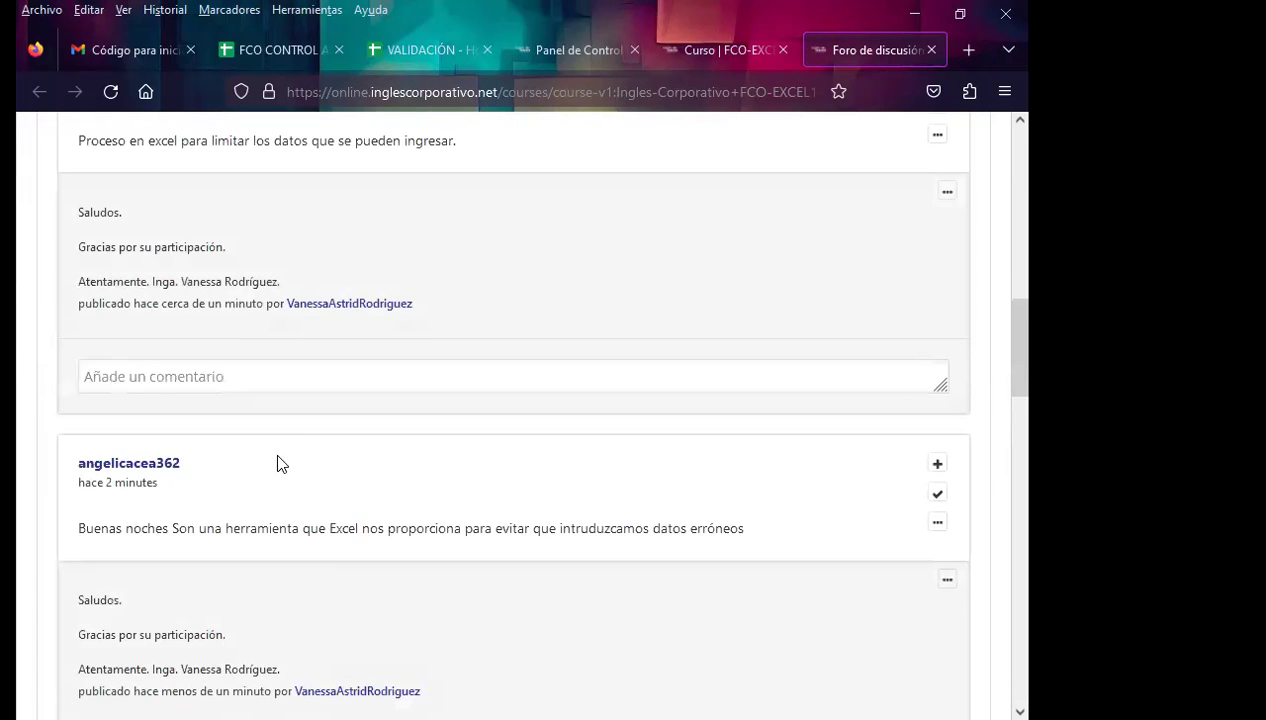
scroll(334, 556, "down", 3)
scroll(334, 556, "down", 3)
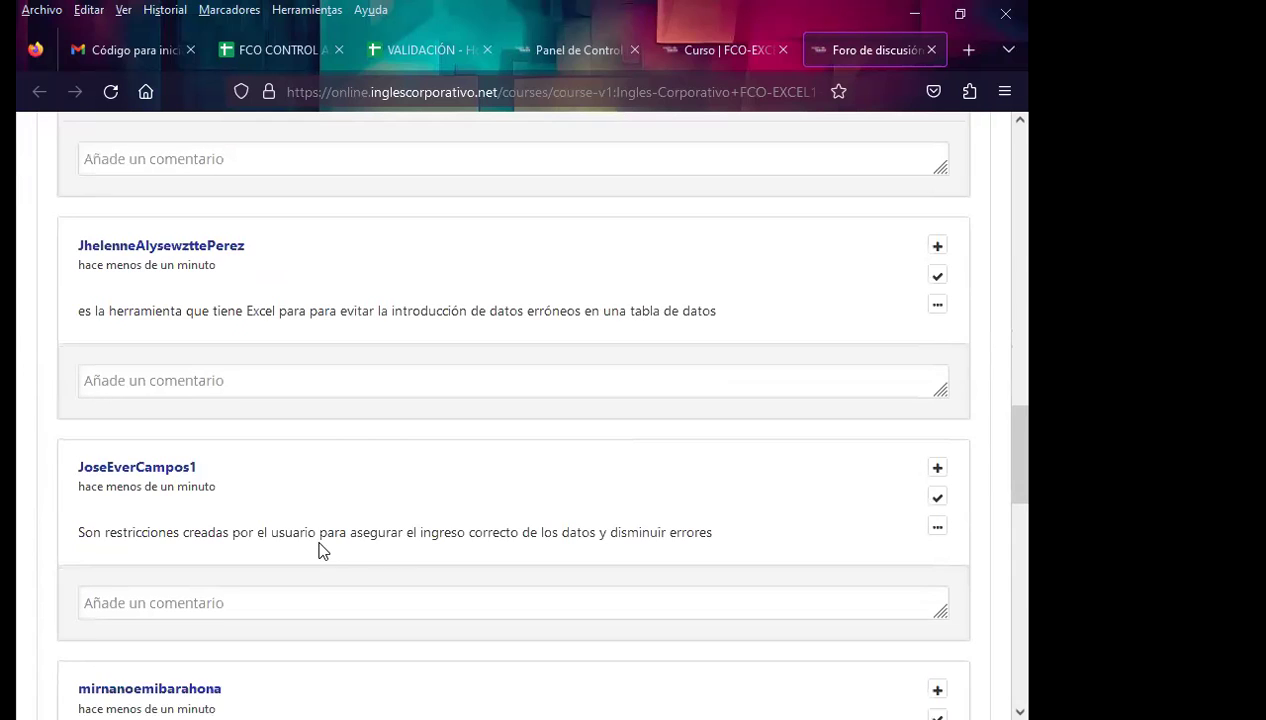
left_click(117, 383)
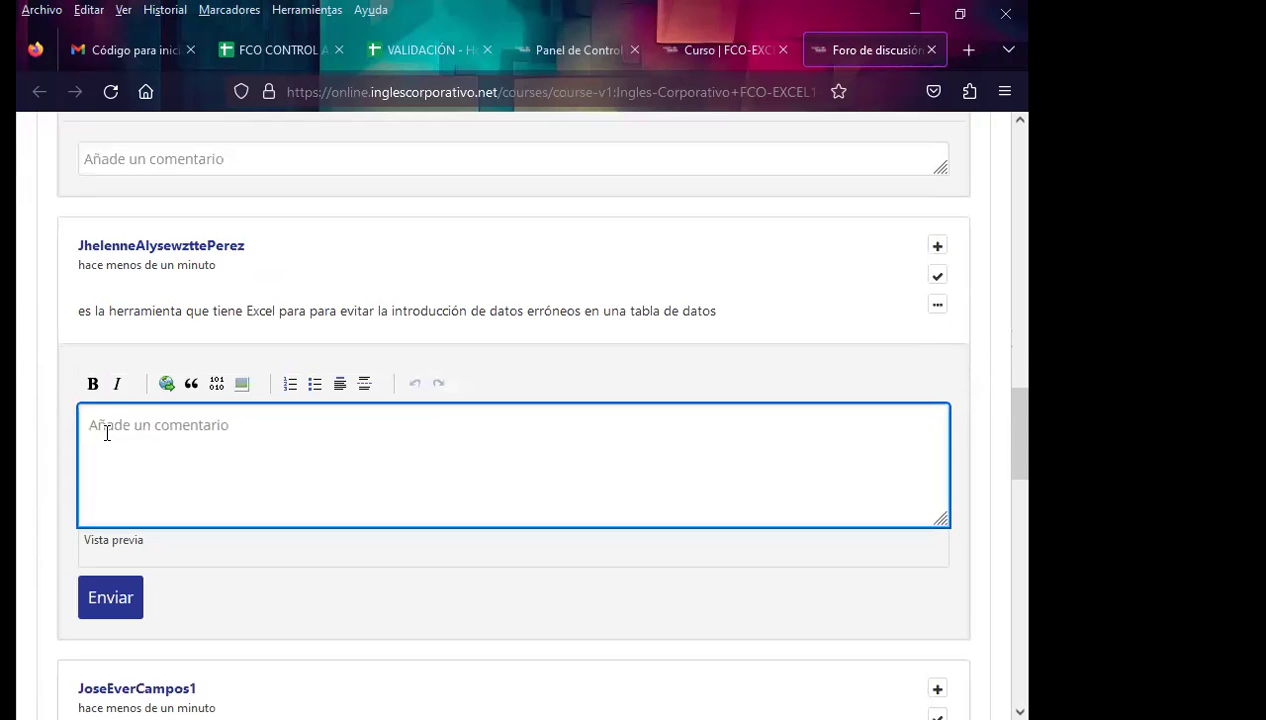
key("ctrl+v")
scroll(100, 627, "down", 2)
left_click(99, 628)
Step: Post a thank-you comment under the following student answer
scroll(40, 548, "down", 2)
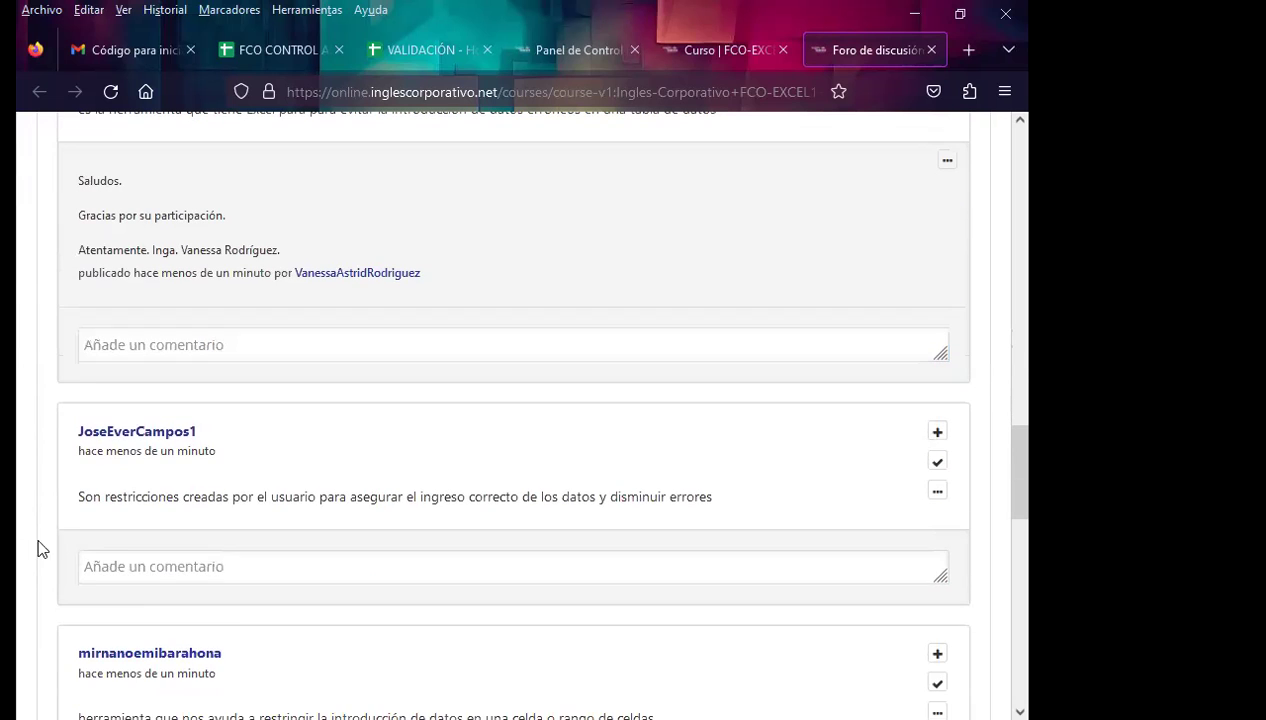
left_click(110, 570)
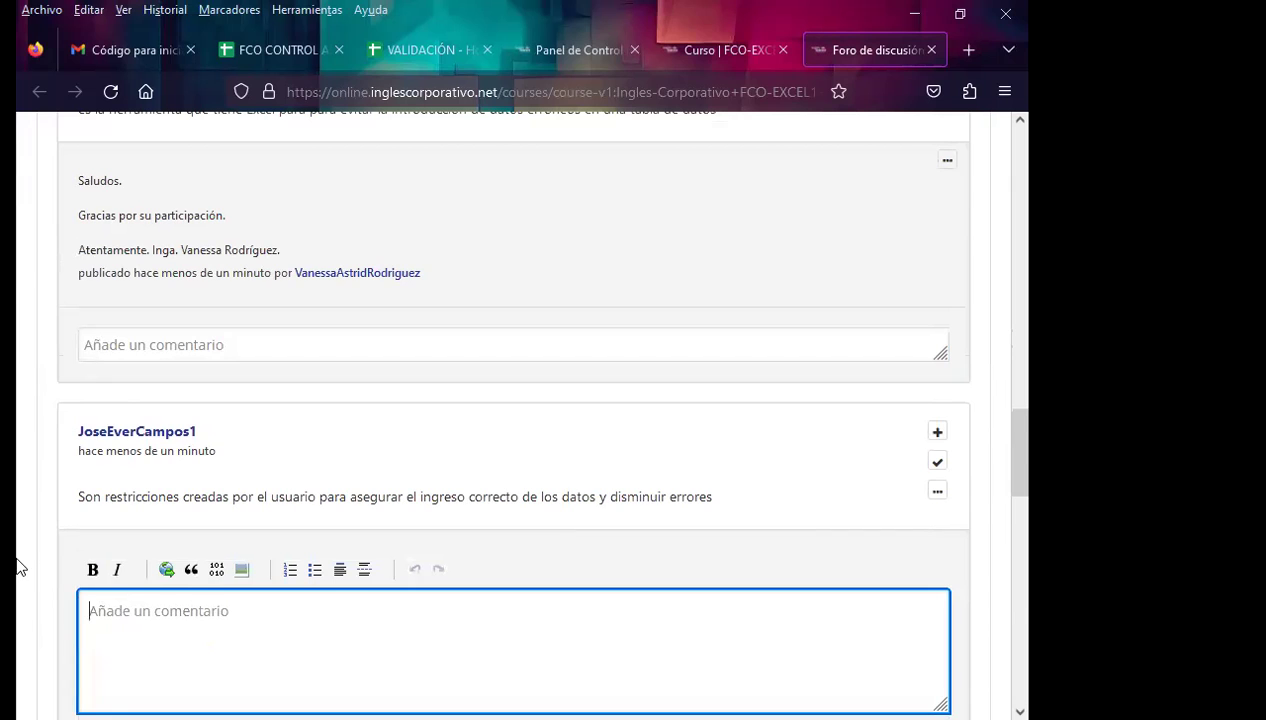
scroll(22, 540, "down", 2)
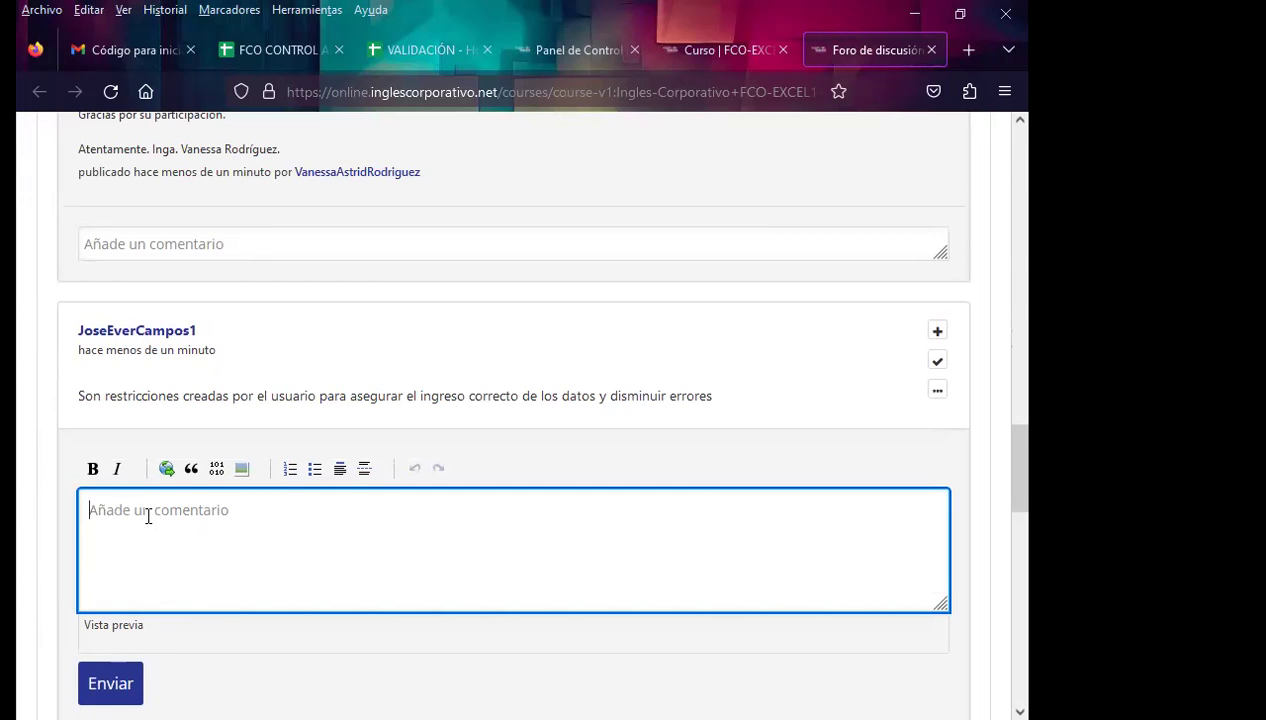
type("Saludos.  Gracias por su participación.  Atentamente.  Inga. Vanessa Rodríguez.")
scroll(44, 577, "down", 2)
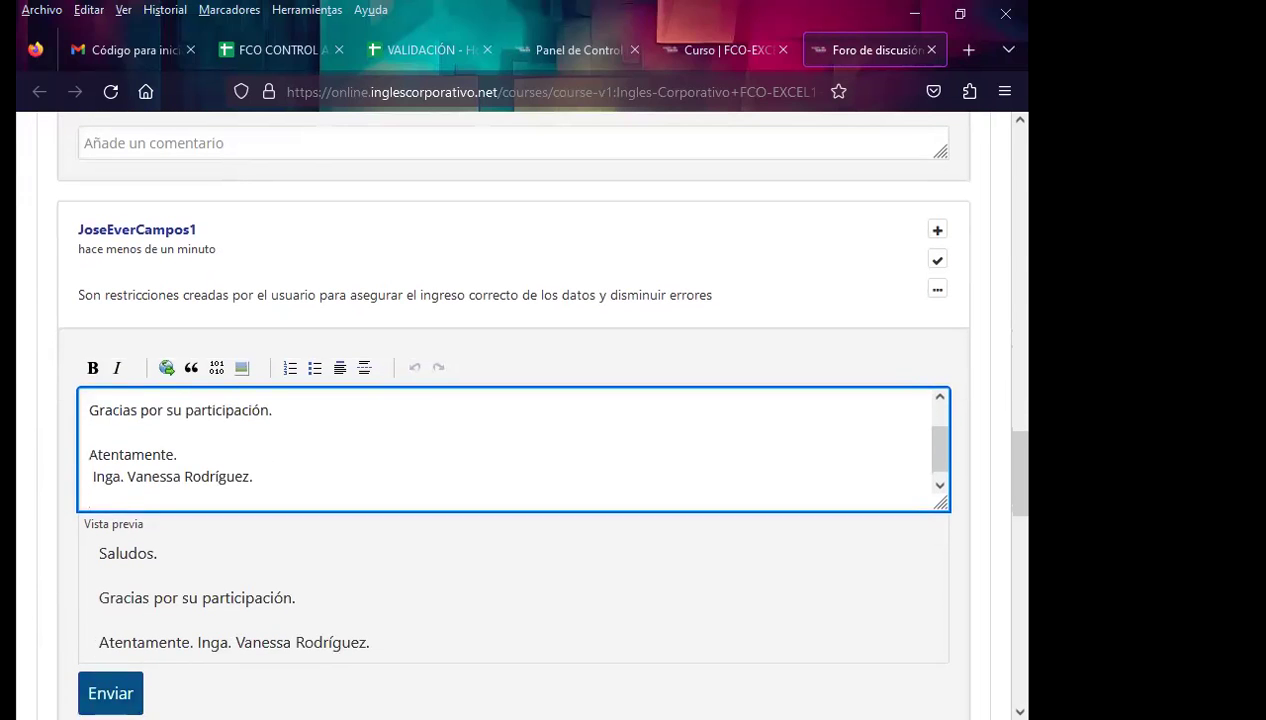
left_click(102, 690)
Step: Post the signed thank-you comment under the answer about restricting data entry in a cell or range
scroll(52, 510, "down", 3)
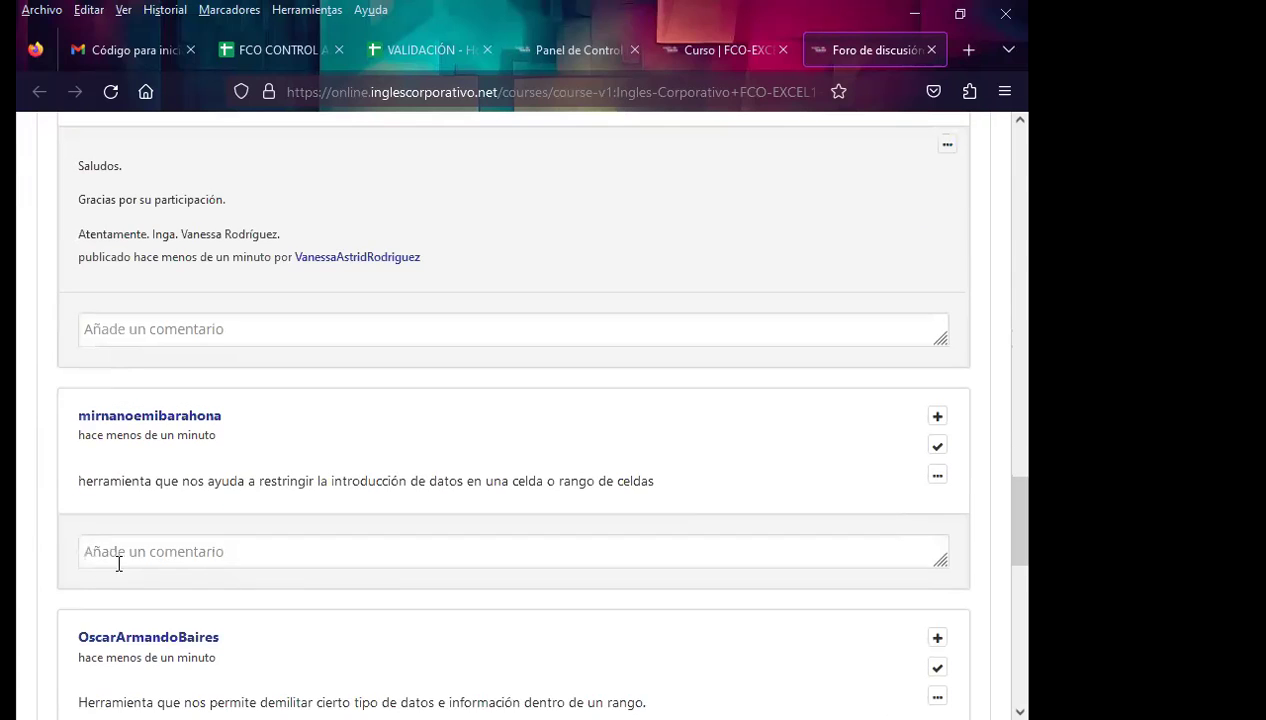
left_click(119, 553)
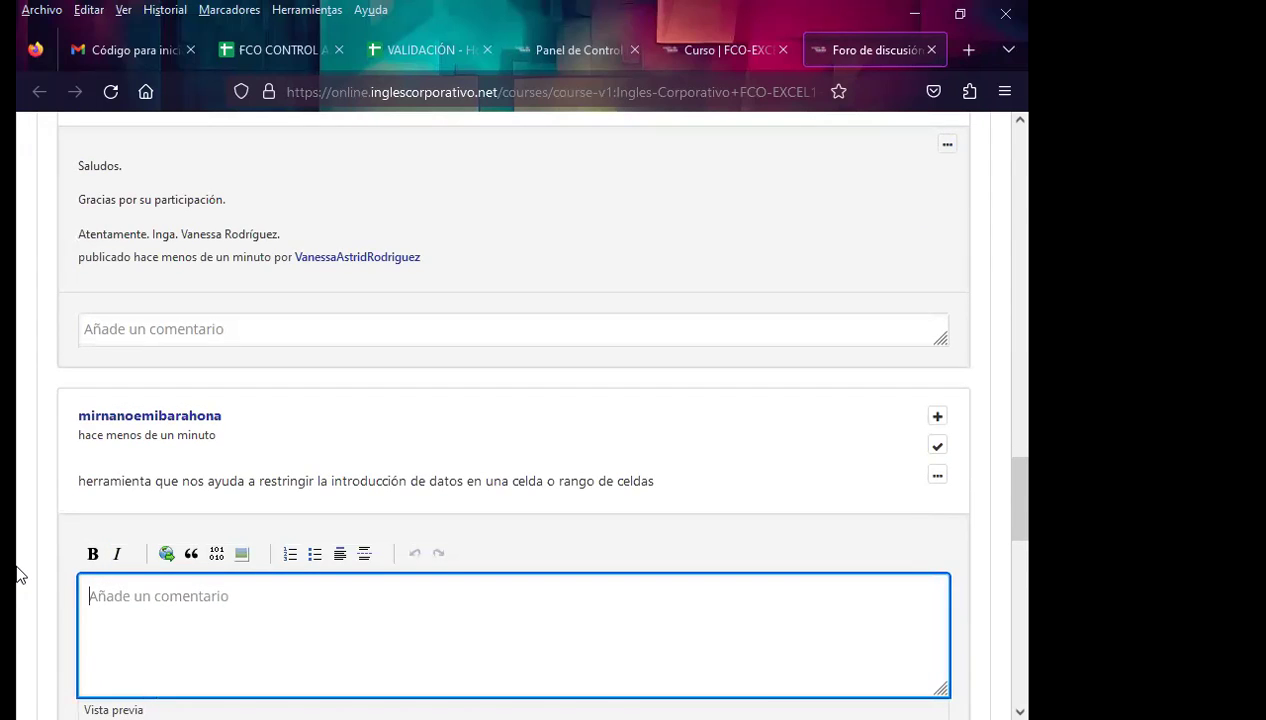
scroll(29, 562, "down", 2)
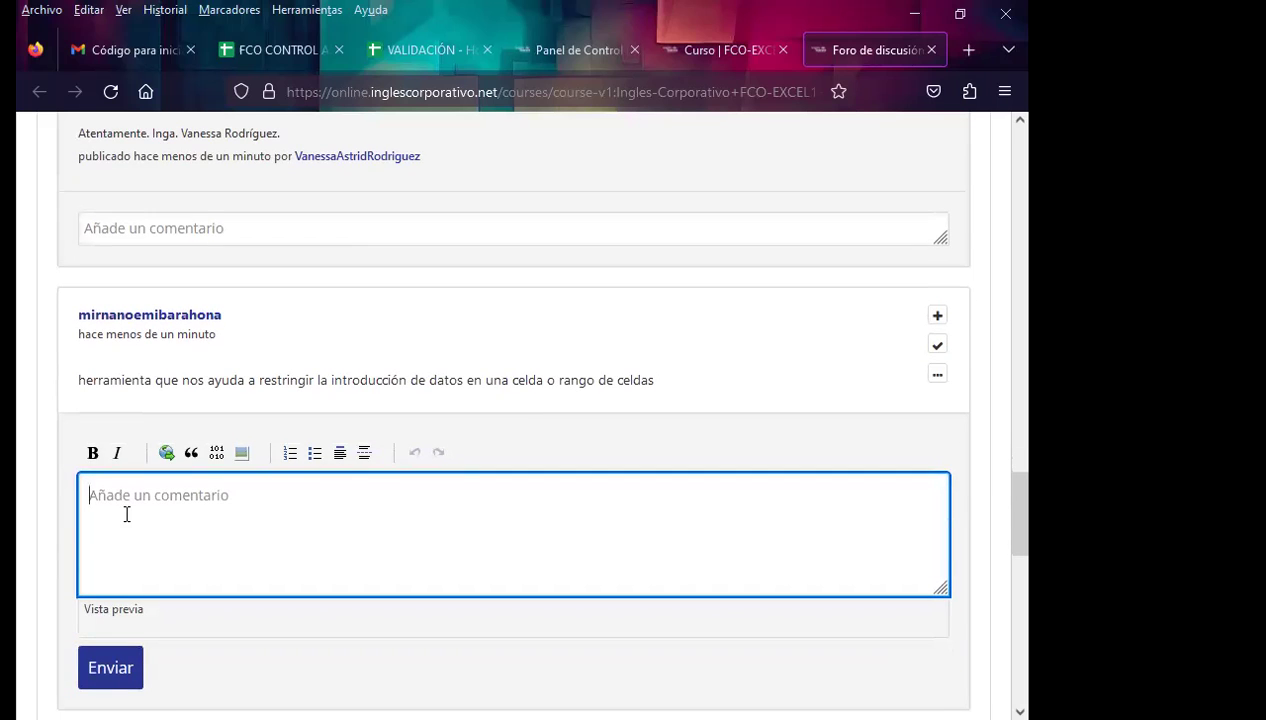
type("Saludos.  Gracias por su participación.  Atentamente.  Inga. Vanessa Rodríguez.")
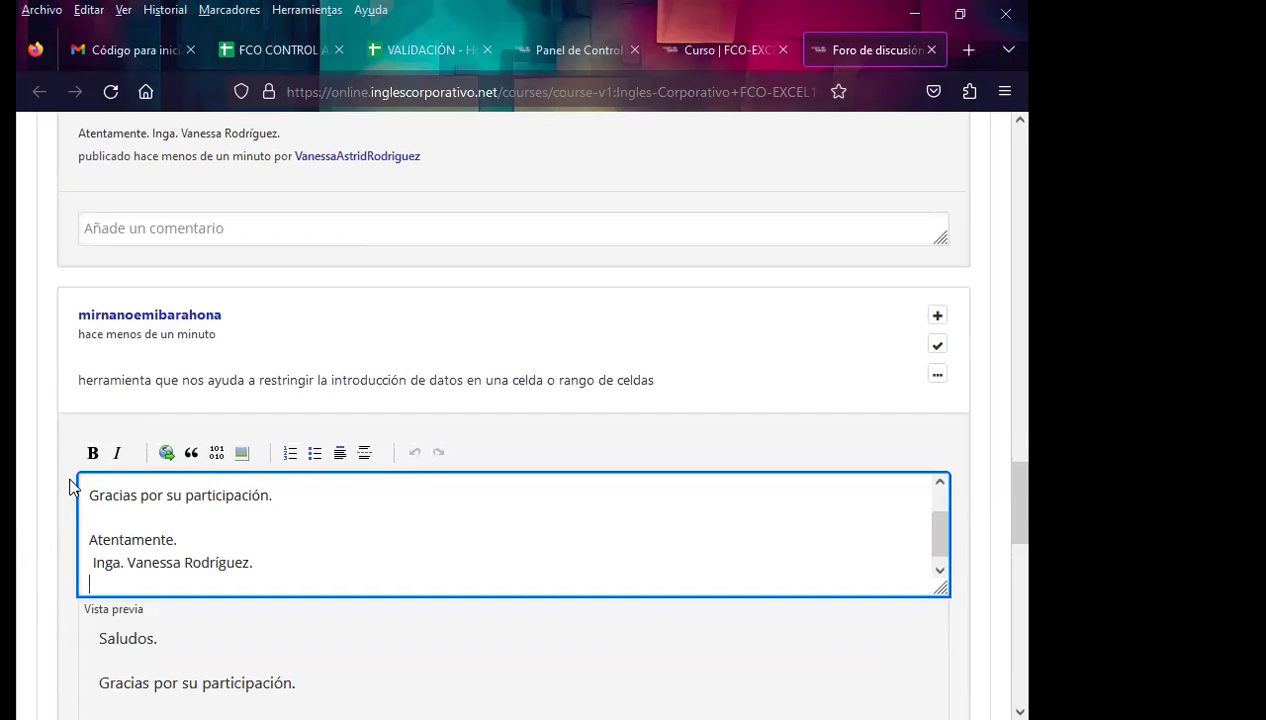
scroll(72, 487, "down", 2)
scroll(70, 487, "down", 1)
left_click(105, 579)
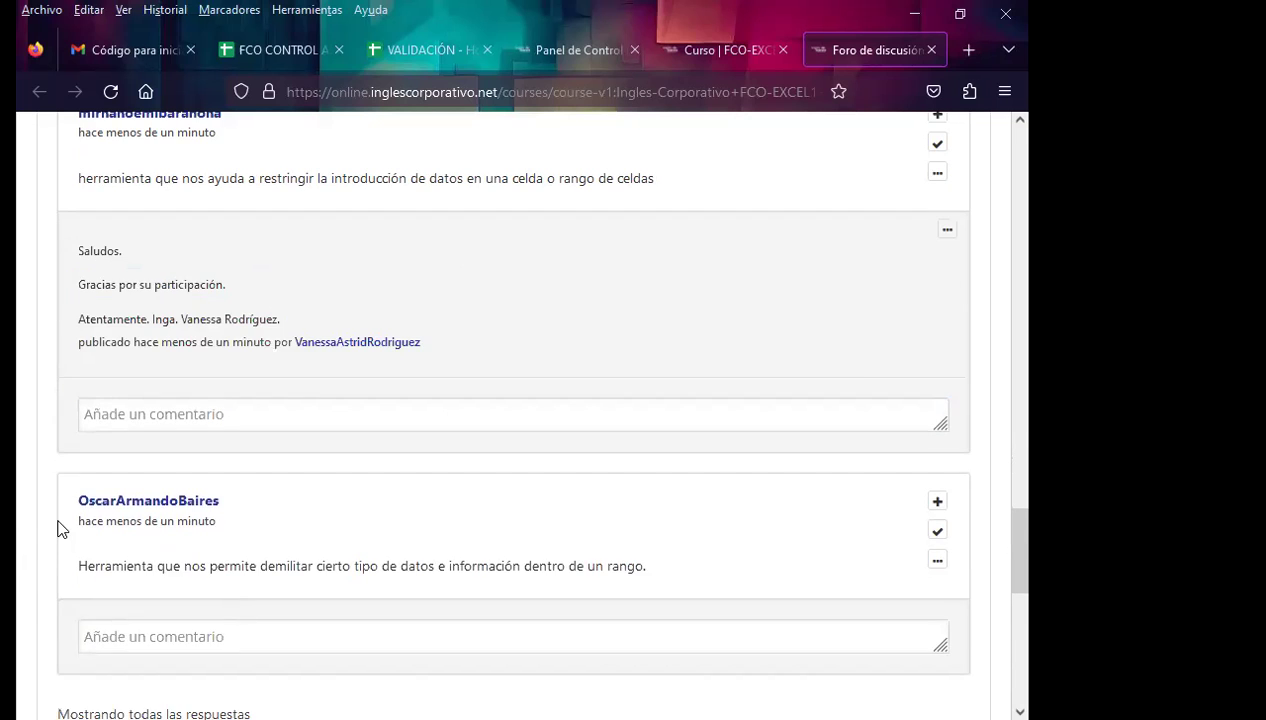
Step: Post a signed thank-you comment under the answer about delimiting data types within a range
scroll(57, 529, "up", 1)
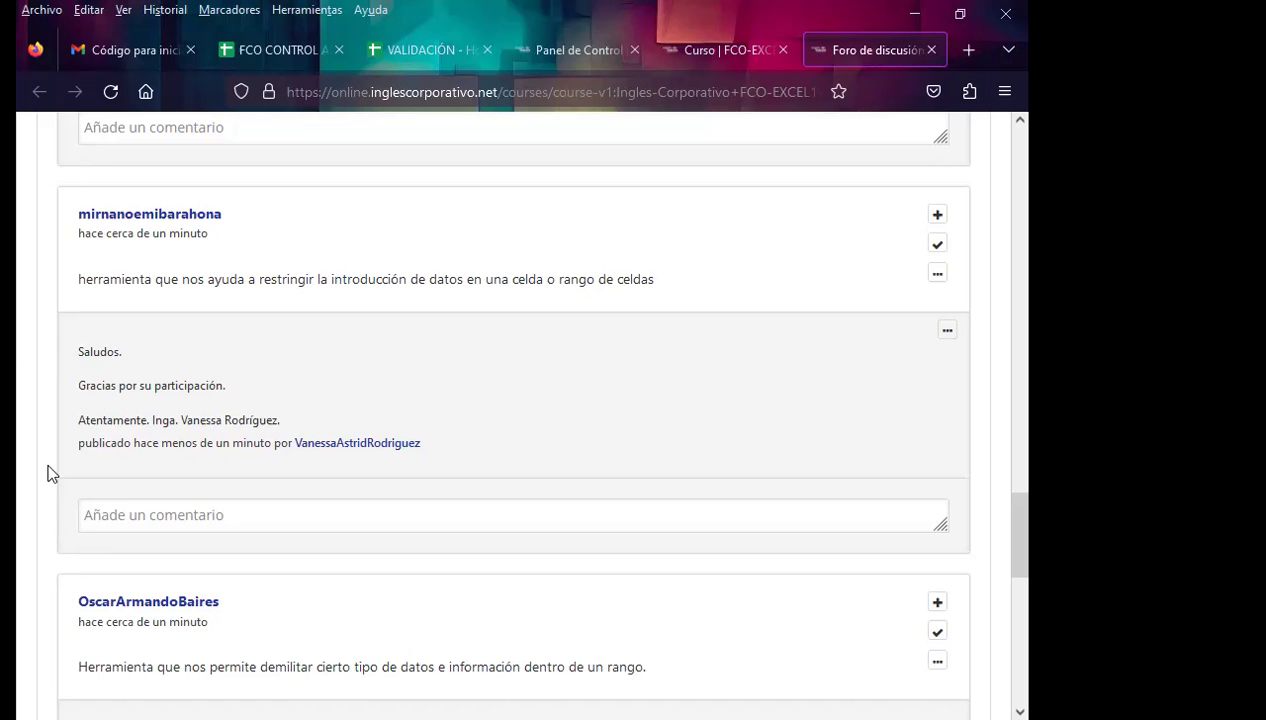
scroll(97, 530, "down", 1)
scroll(105, 548, "down", 2)
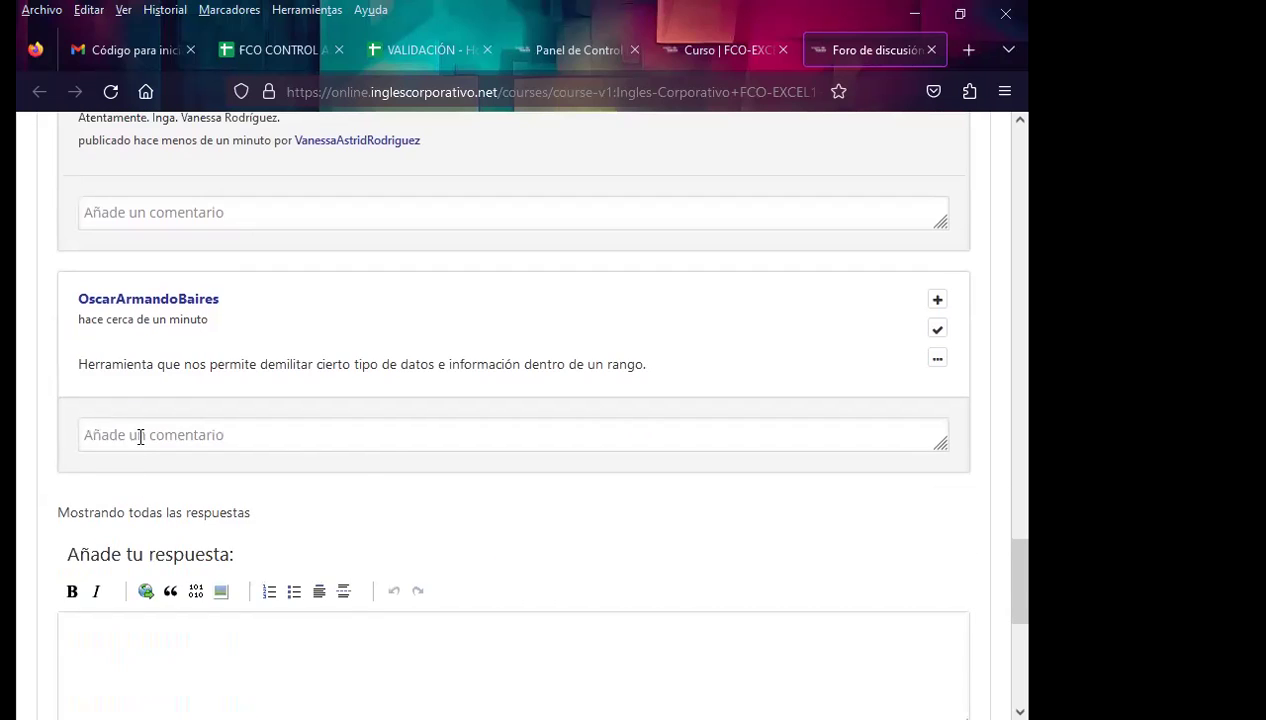
left_click(140, 435)
type("Saludos.  Gracias por su participación.  Atentamente.  Inga. Vanessa Rodríguez.")
scroll(60, 540, "down", 3)
left_click(124, 470)
scroll(434, 638, "up", 3)
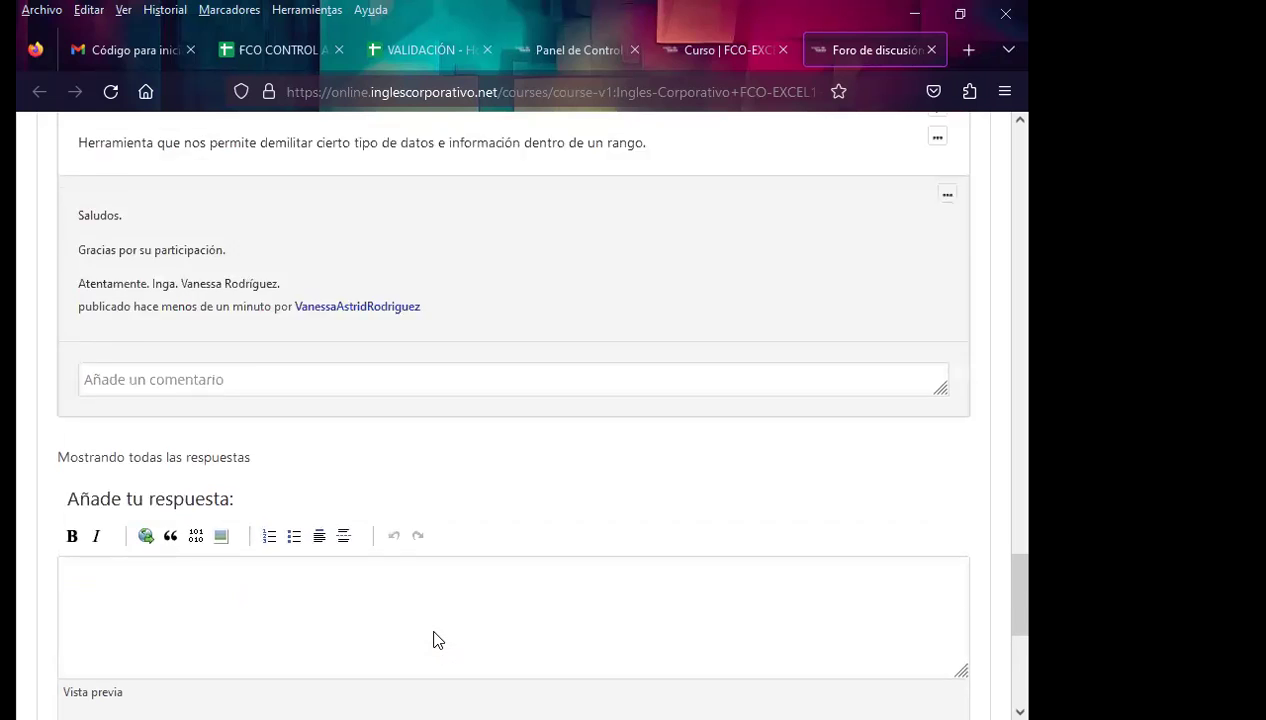
scroll(604, 620, "up", 1)
scroll(604, 620, "up", 2)
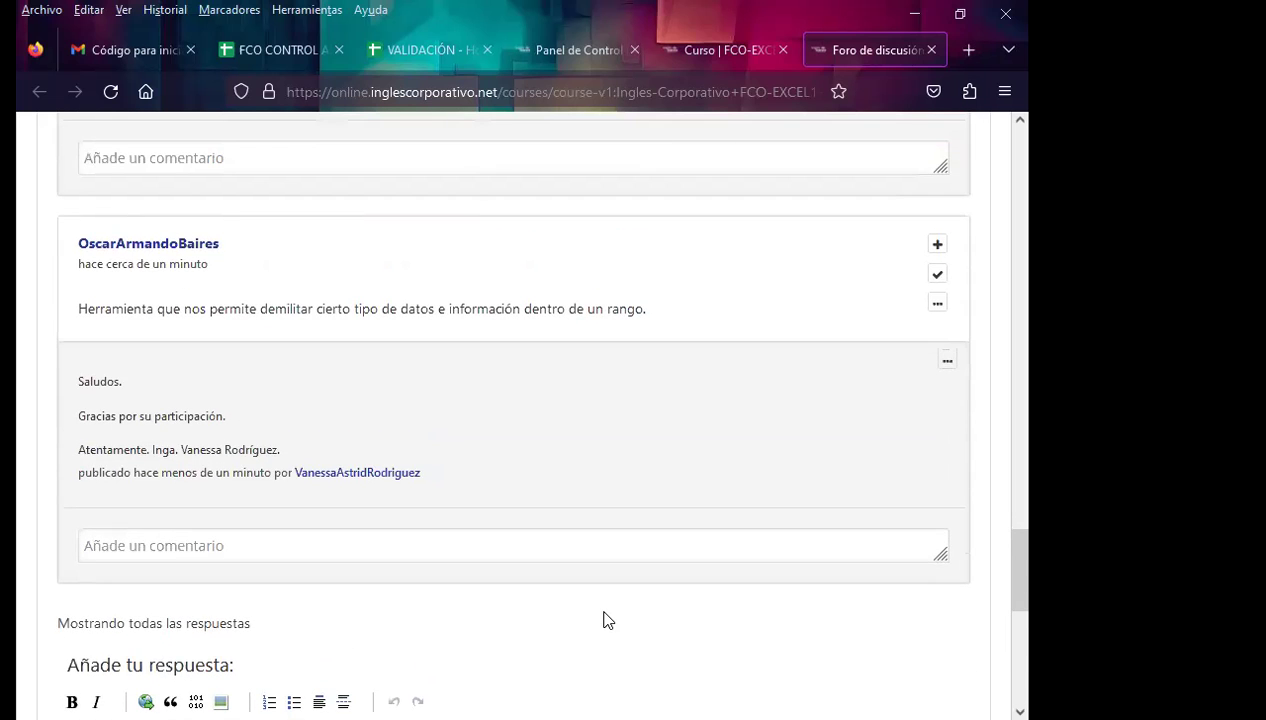
scroll(604, 620, "up", 3)
scroll(604, 618, "up", 3)
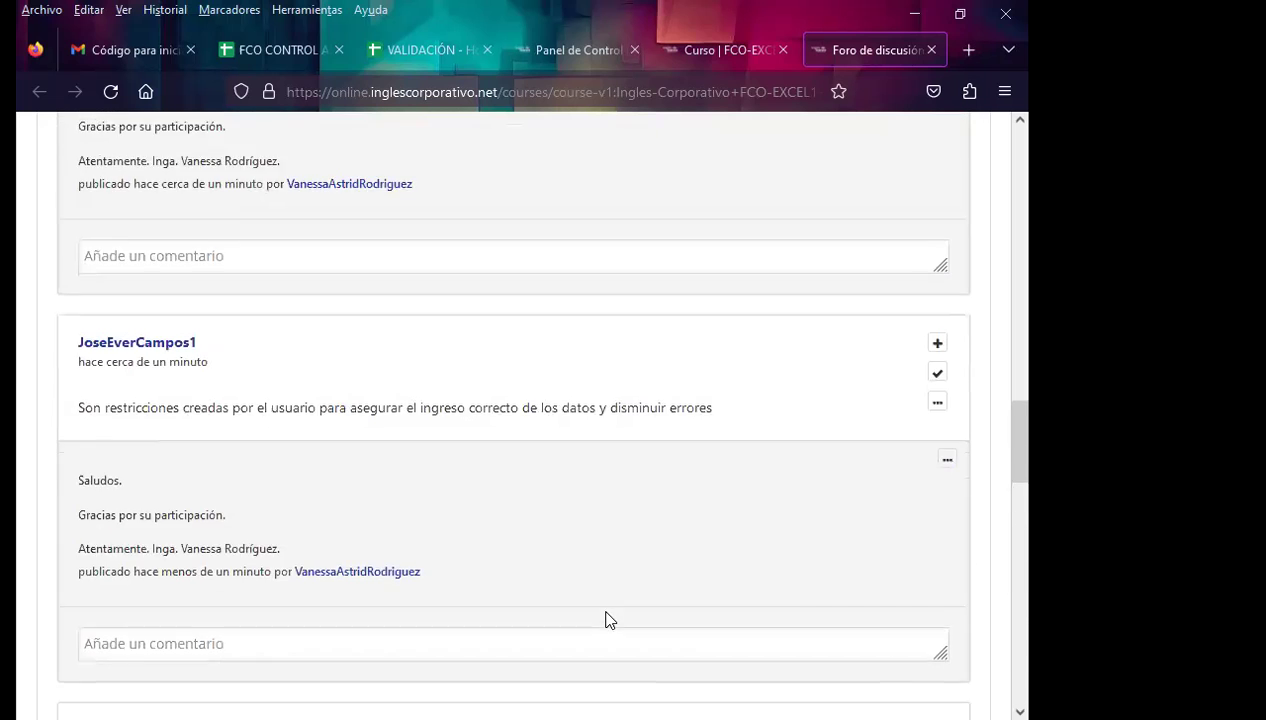
scroll(497, 593, "up", 3)
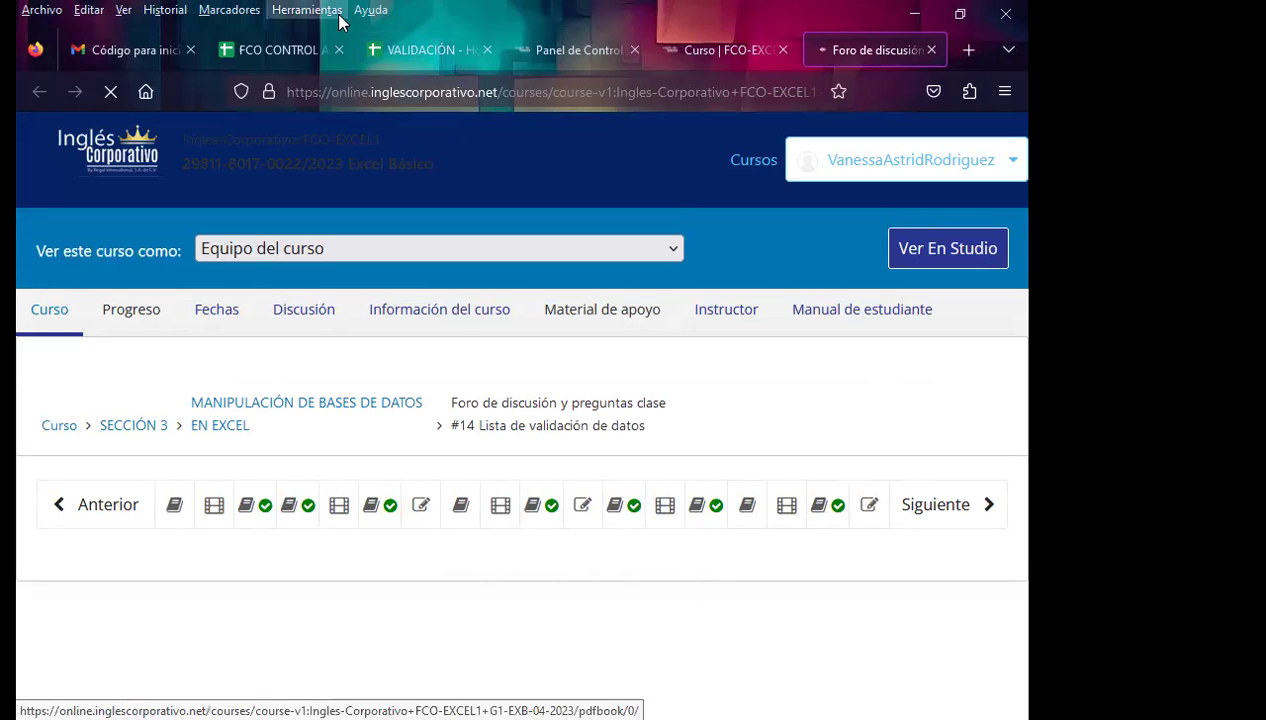
Step: Open the RESPONDER LA SIGUIENTE PREGUNTA thread, now showing 17 posts, from the reloaded forum list
scroll(319, 505, "down", 4)
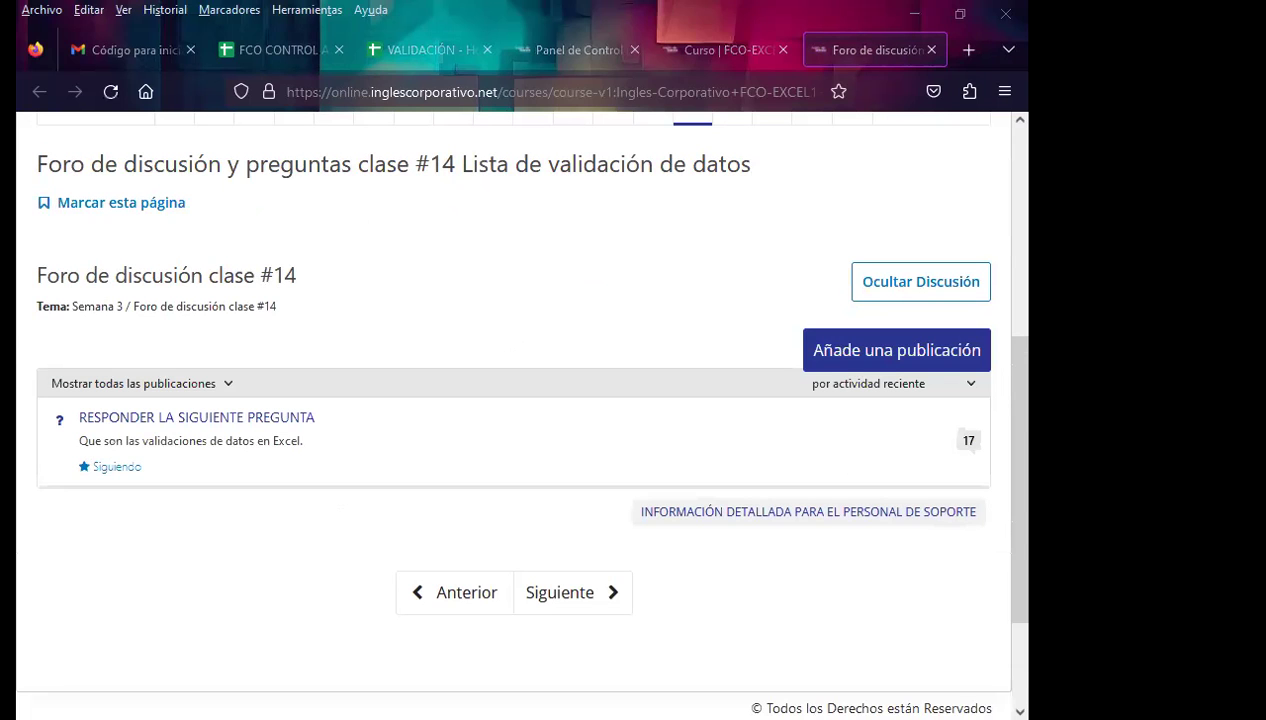
left_click(449, 461)
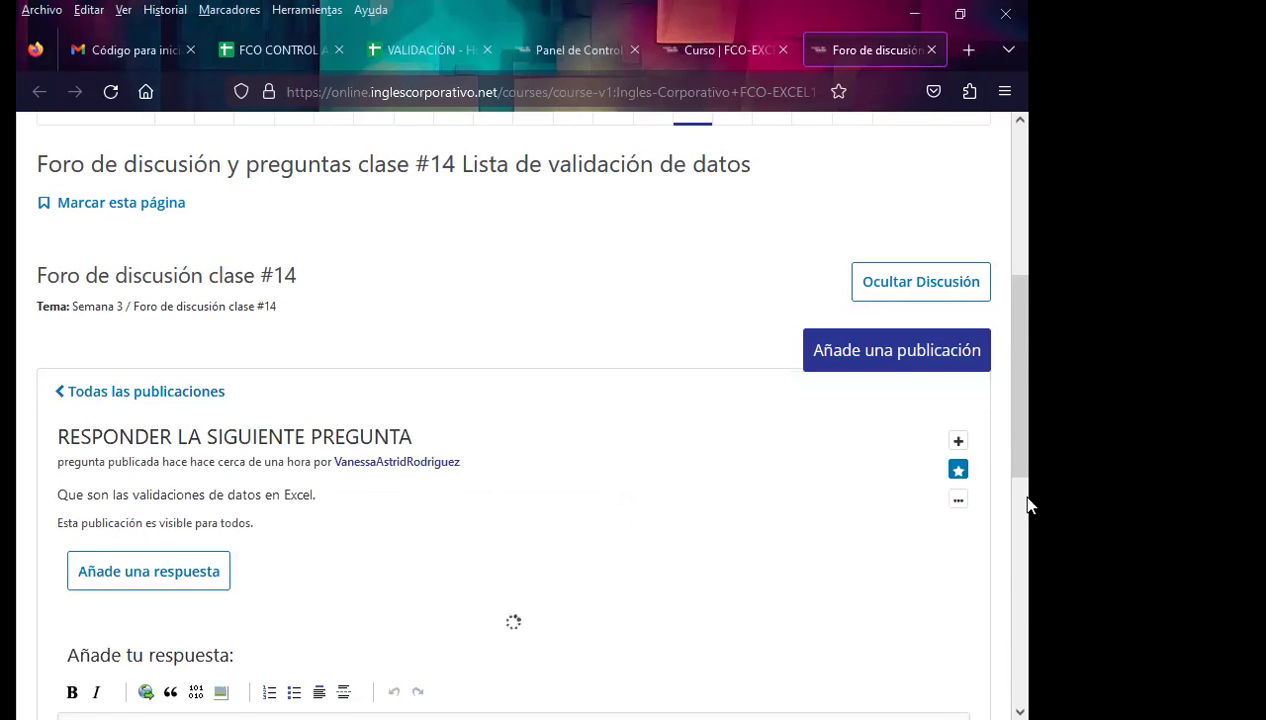
scroll(1027, 504, "down", 3)
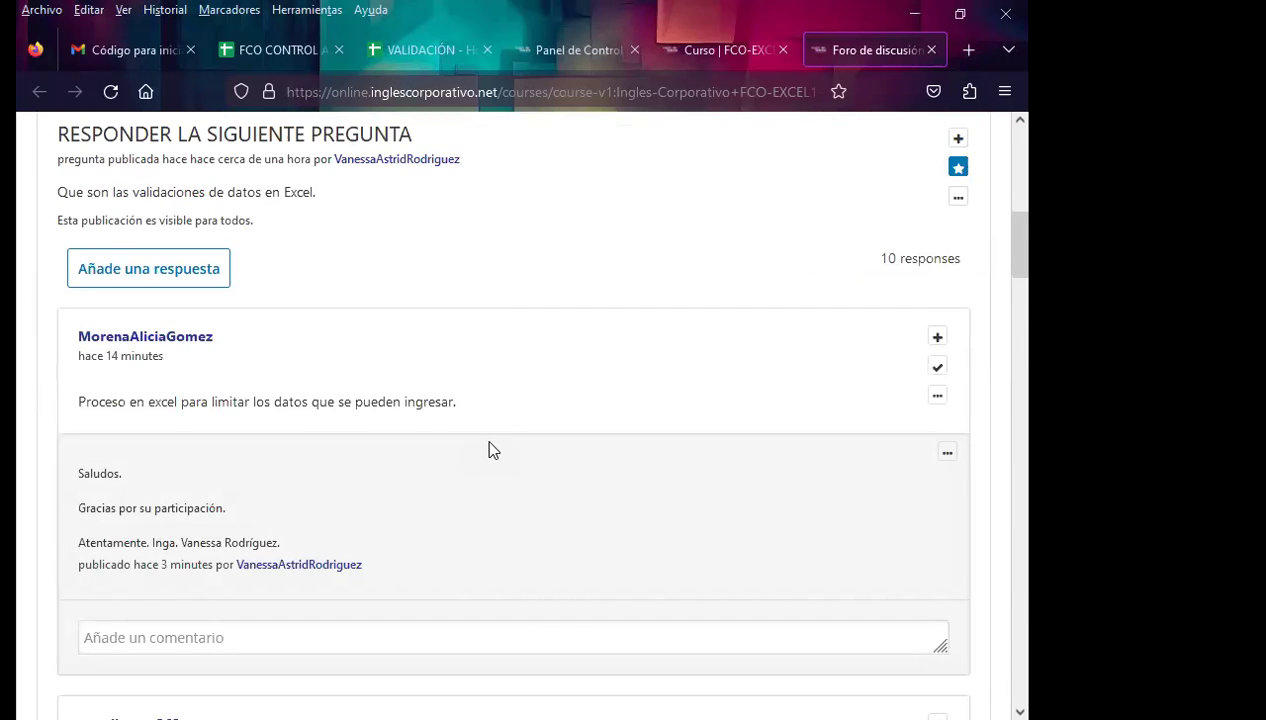
Step: Post the signed thank-you comment on the answer about controlling information
scroll(488, 450, "down", 3)
scroll(488, 458, "down", 3)
scroll(488, 458, "down", 2)
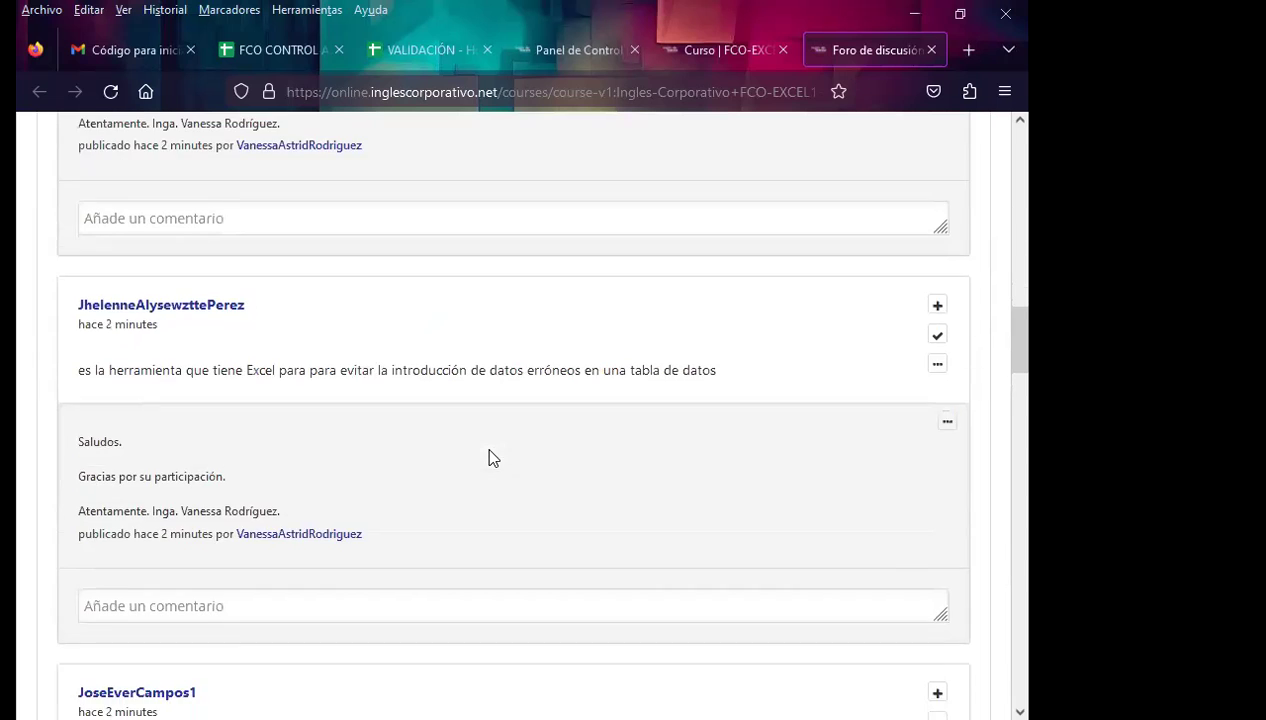
scroll(488, 458, "down", 3)
scroll(488, 458, "down", 2)
scroll(490, 458, "down", 2)
scroll(490, 458, "down", 3)
scroll(490, 458, "down", 2)
scroll(490, 458, "down", 3)
scroll(490, 458, "down", 2)
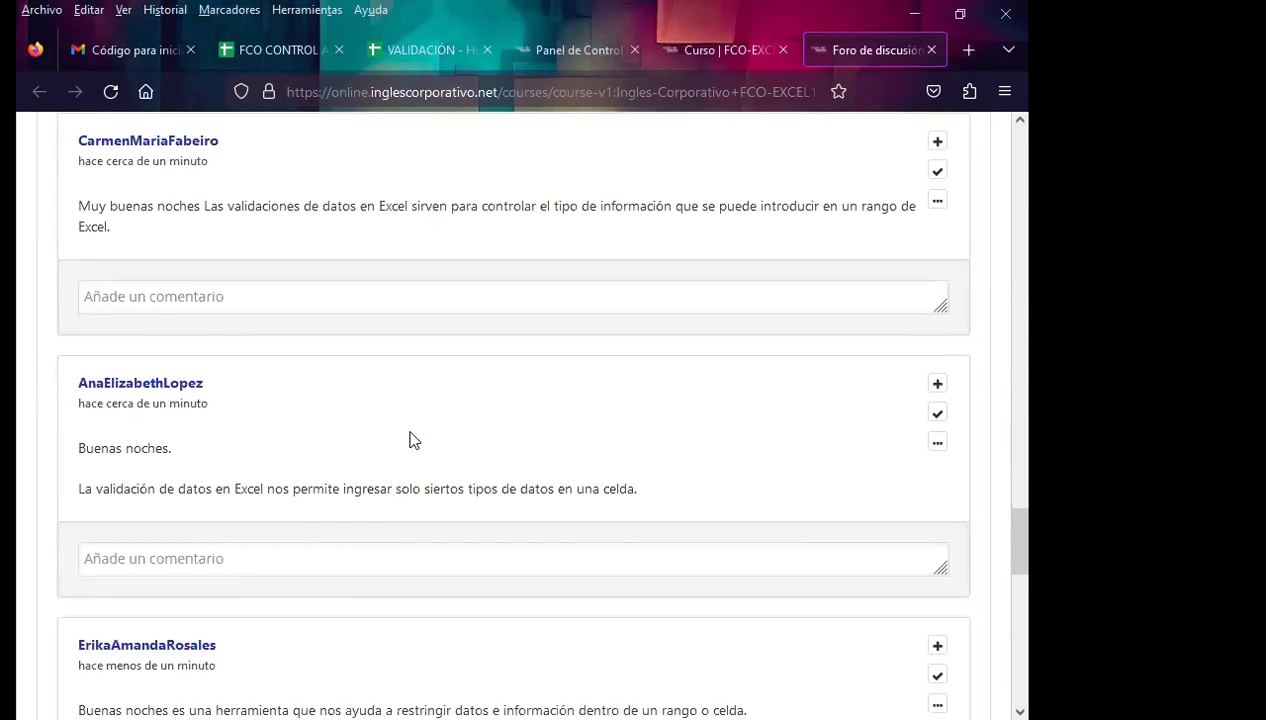
left_click(140, 297)
type("Saludos.  Gracias por su participación.  Atentamente.  Inga. Vanessa Rodríguez.")
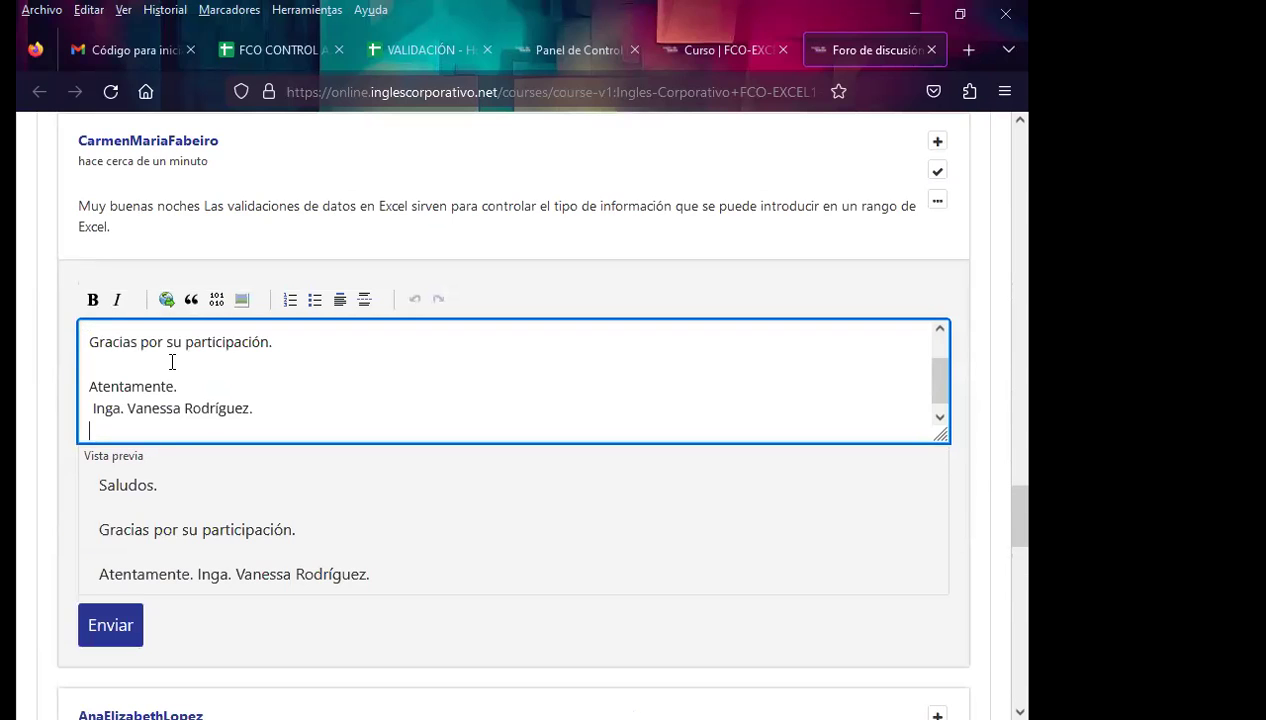
left_click(106, 632)
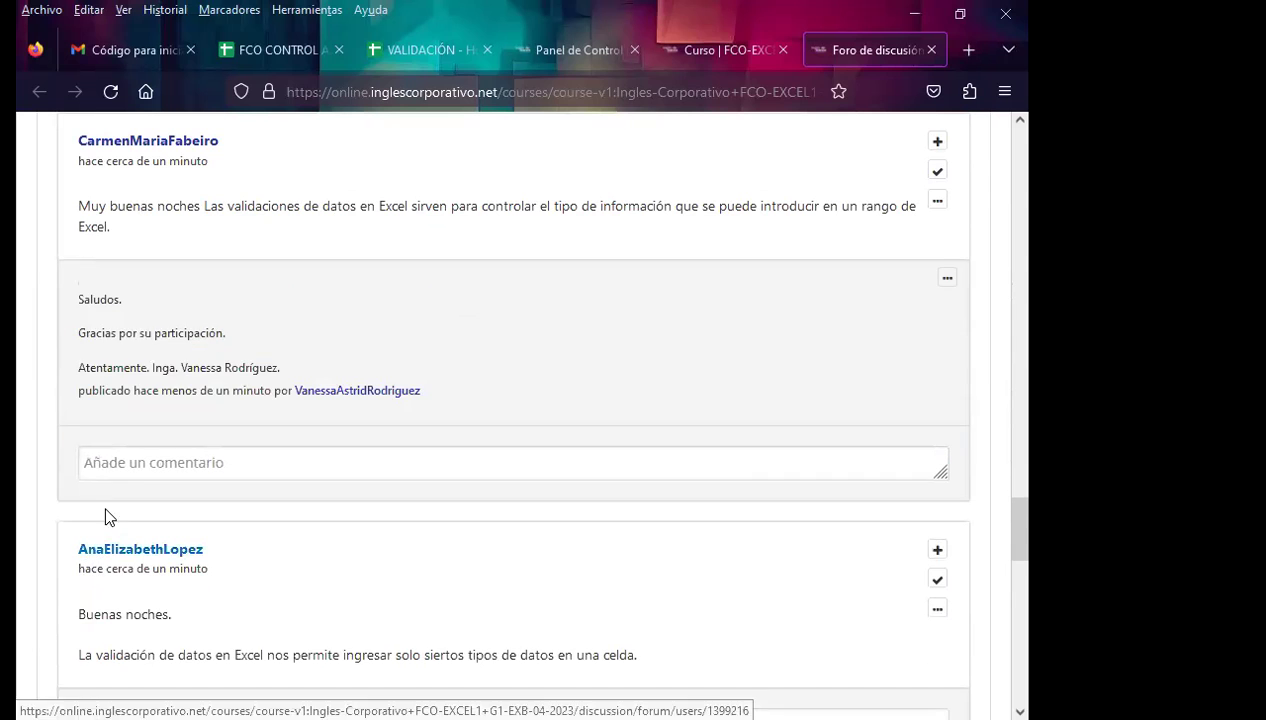
Step: Post the signed thank-you comment on the answer about allowed data types
scroll(128, 505, "down", 2)
left_click(126, 532)
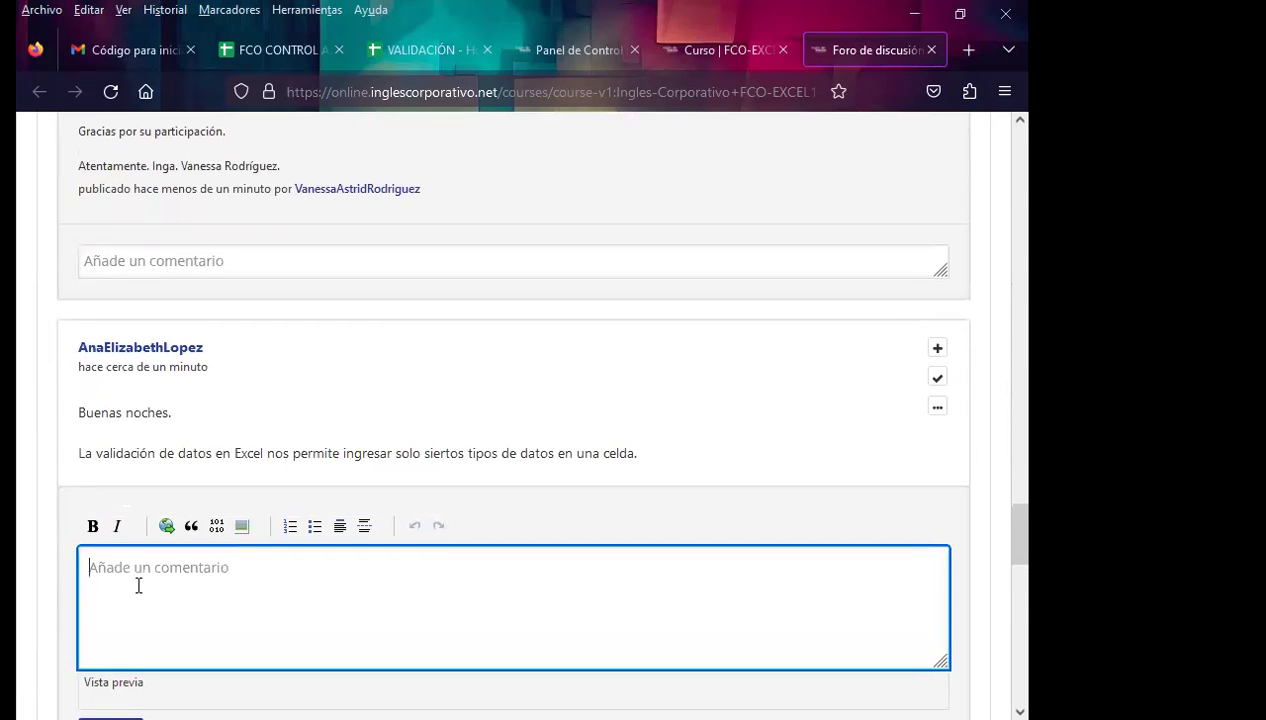
key("ctrl+v")
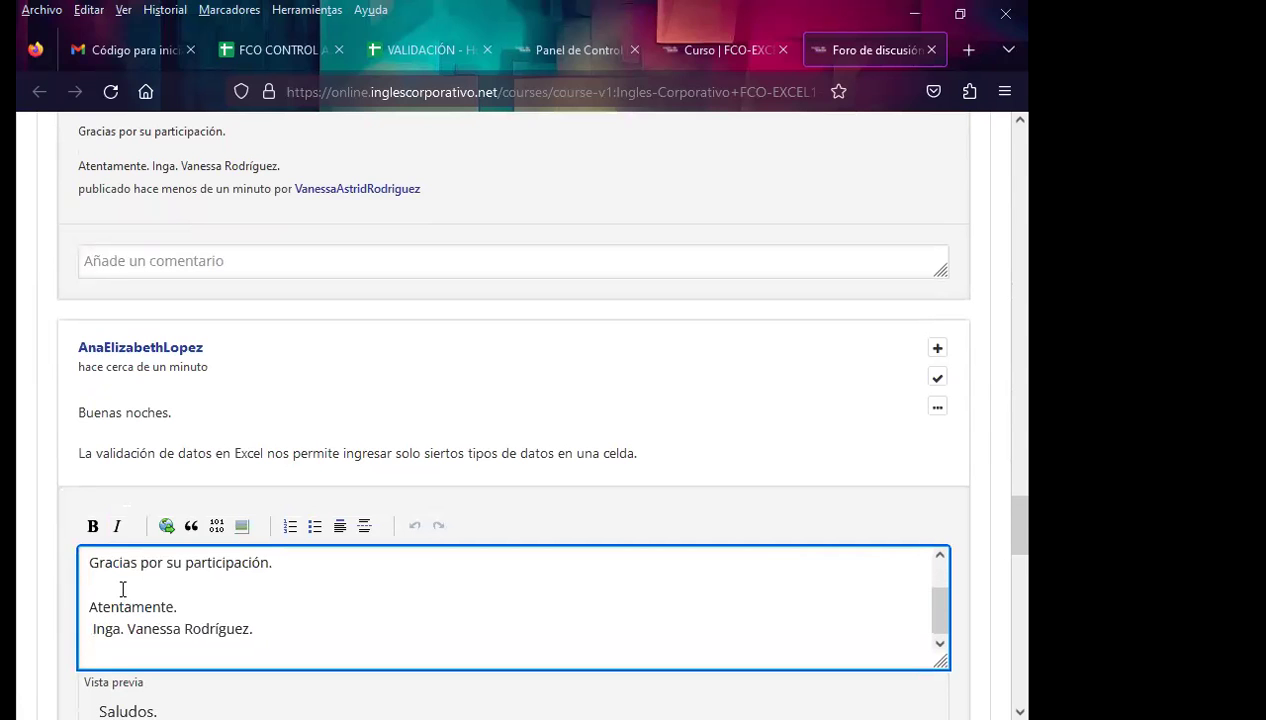
scroll(110, 680, "down", 1)
scroll(137, 688, "down", 3)
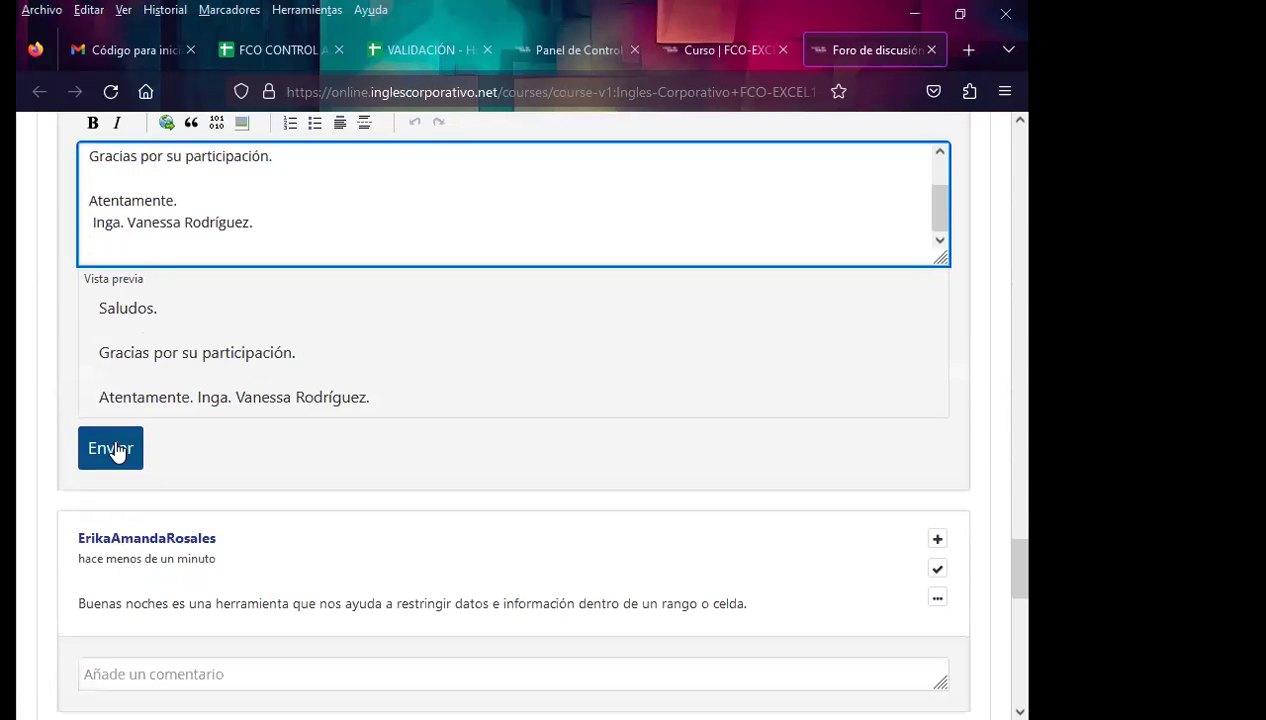
left_click(115, 449)
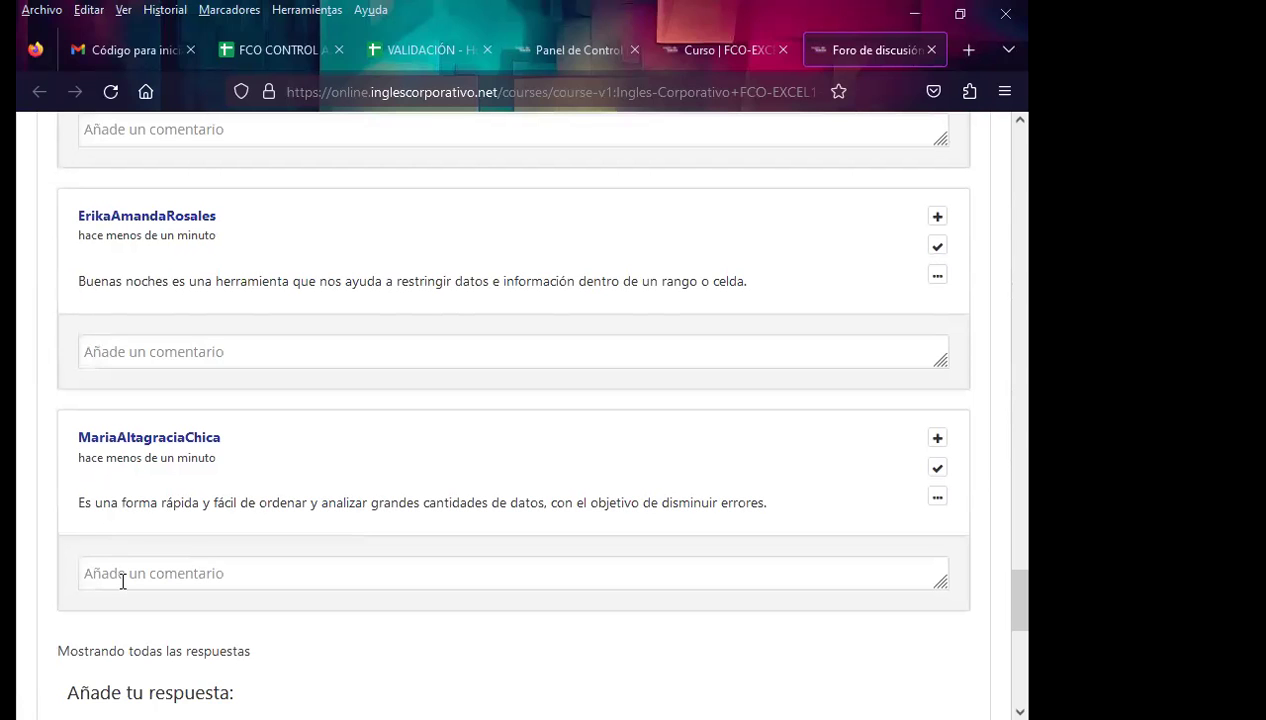
Step: Post the signed thank-you comment on the last student answer
left_click(123, 582)
key("ctrl+v")
scroll(113, 588, "down", 3)
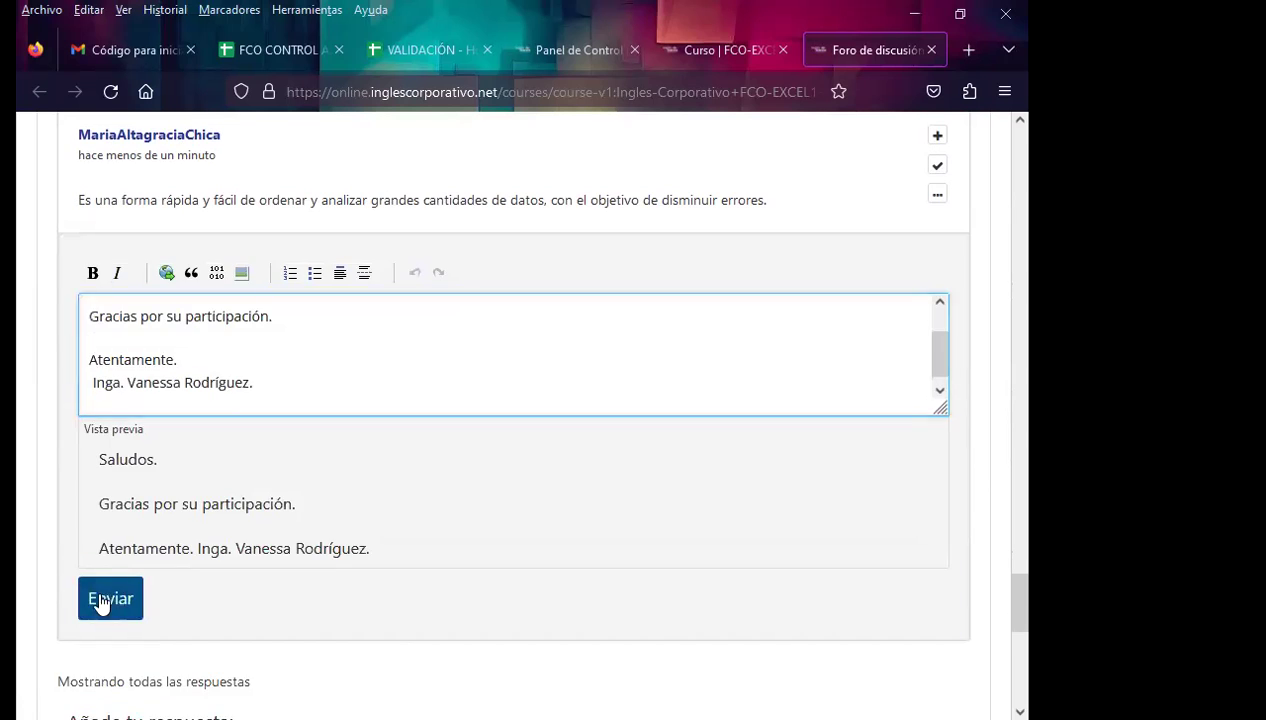
left_click(101, 600)
Step: Review the thread, then close the Foro de discusión tab to return to the Excel Básico outline
scroll(26, 540, "down", 2)
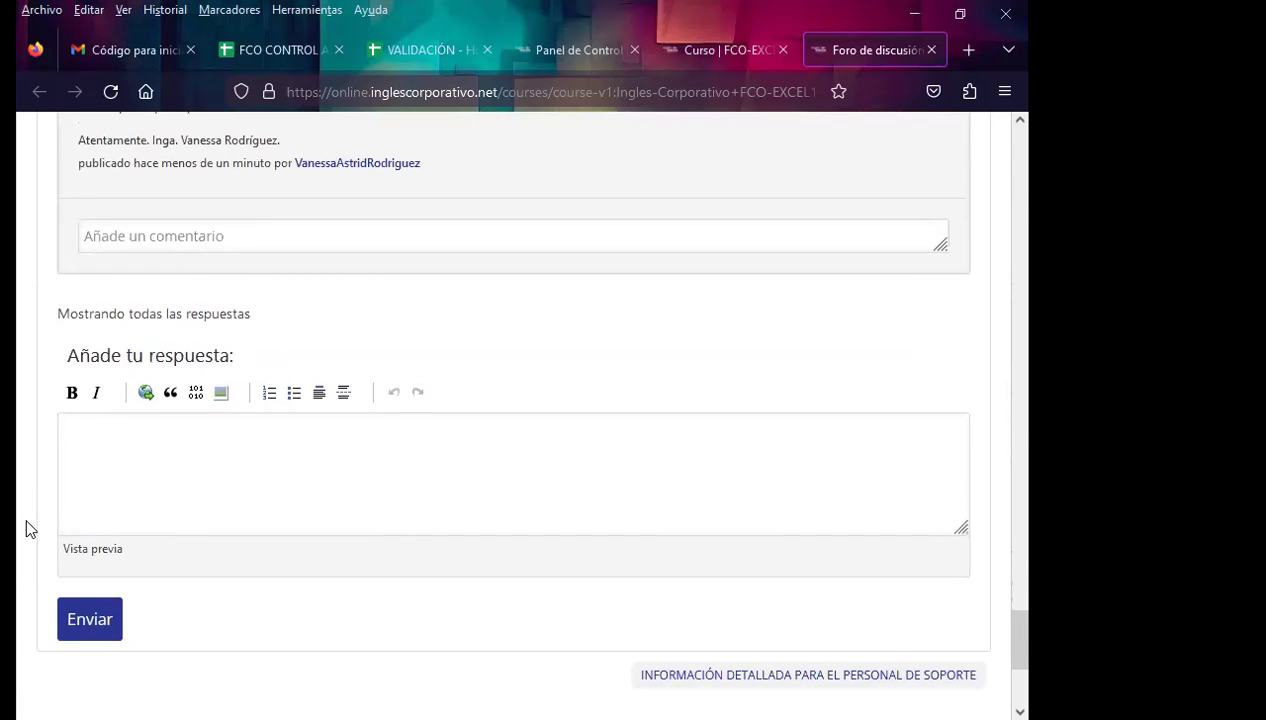
scroll(26, 530, "up", 5)
scroll(26, 443, "up", 5)
scroll(26, 443, "up", 5)
scroll(26, 443, "up", 5)
scroll(703, 565, "up", 5)
scroll(709, 571, "up", 5)
scroll(709, 605, "up", 5)
scroll(617, 500, "down", 2)
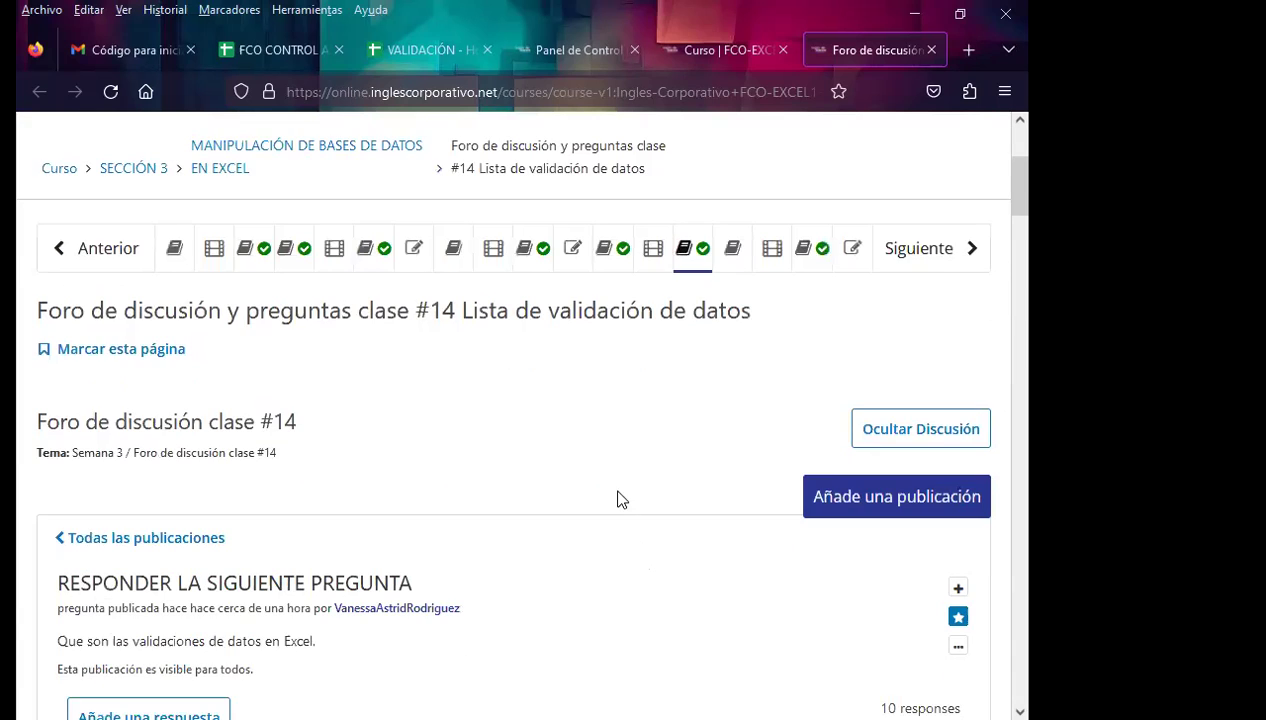
left_click(930, 51)
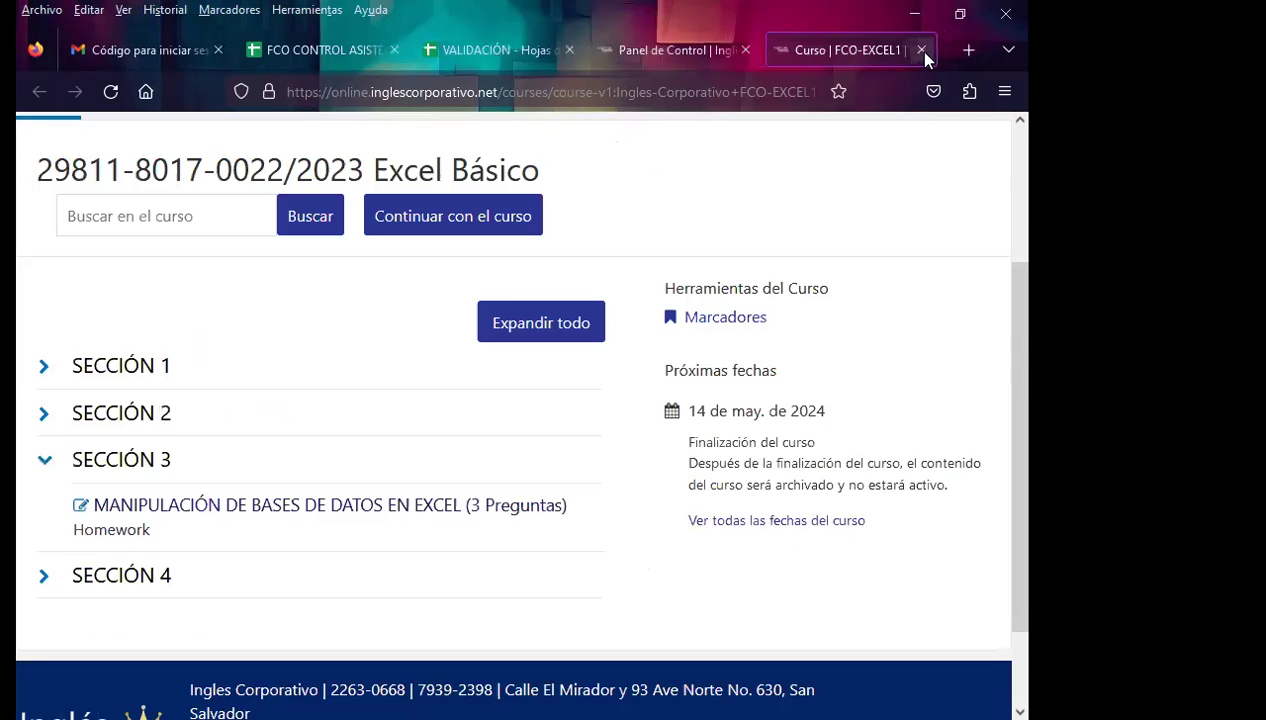